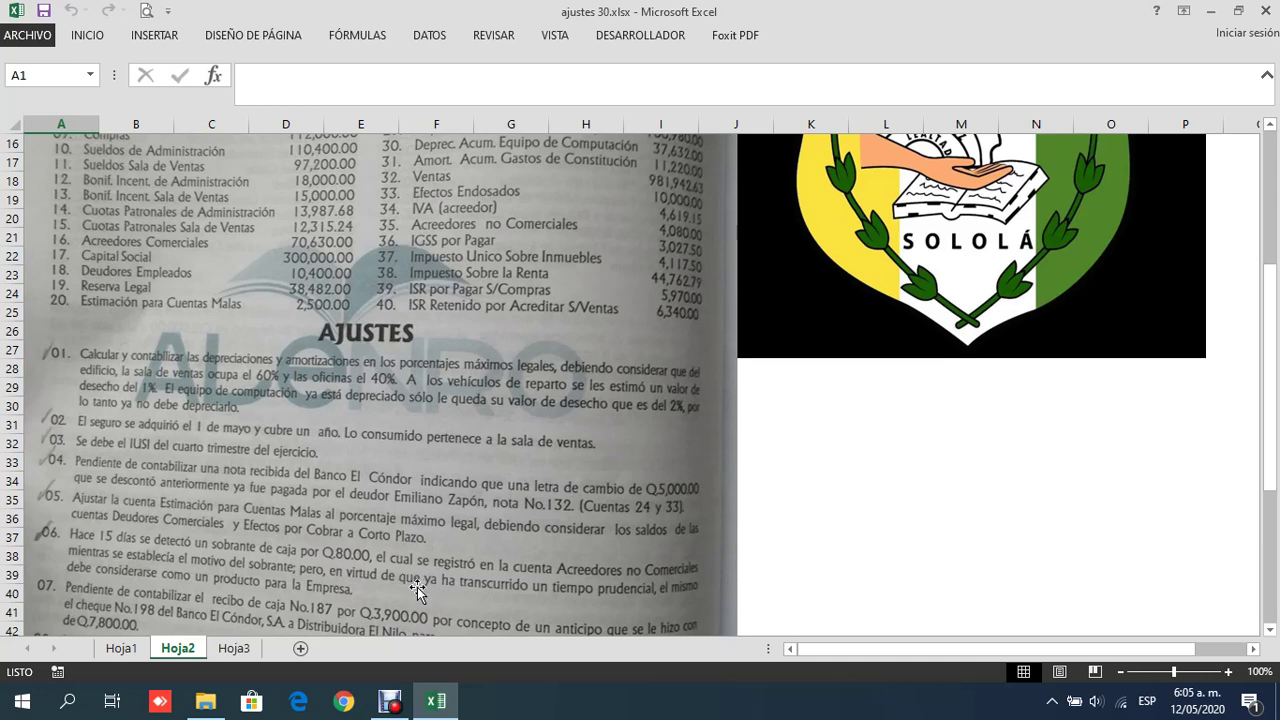
Enter the heading "Ajuste No. 6" in cell C33 of sheet Hoja1, below the Ajuste No. 5 entry
{"action": "scroll", "coordinate": [665, 552], "scroll_direction": "down", "scroll_amount": 1}
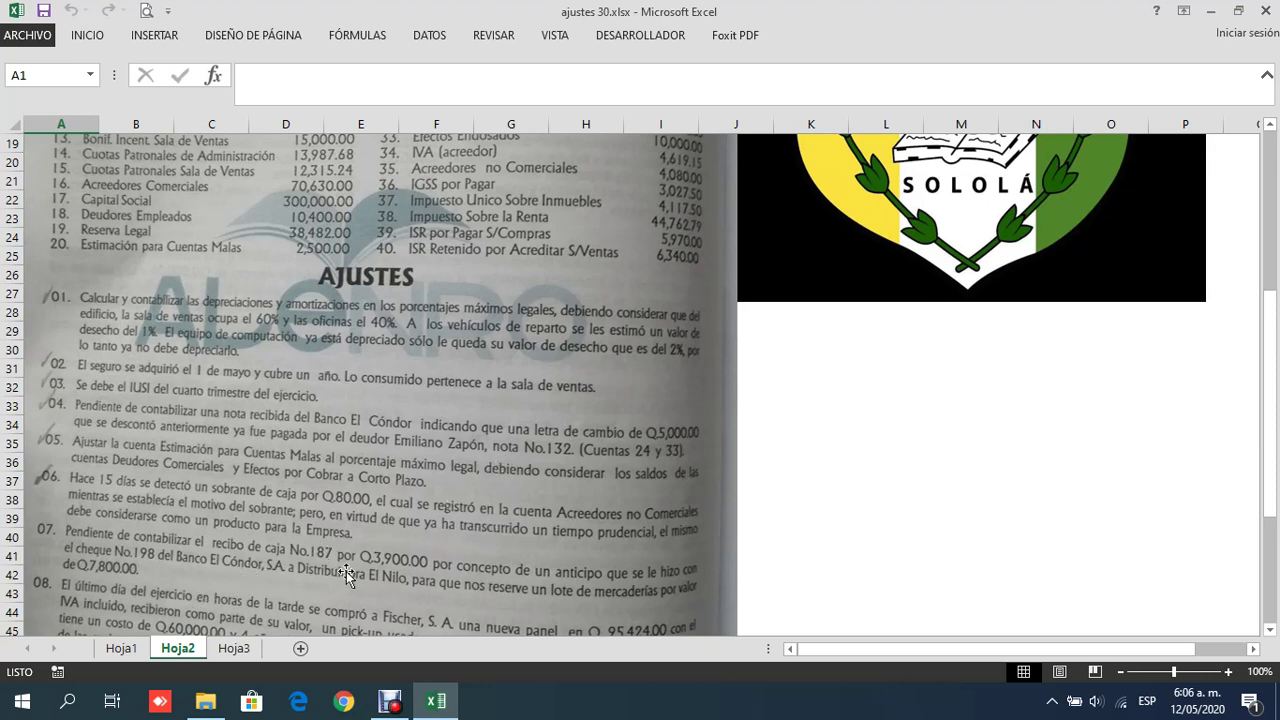
{"action": "left_click", "coordinate": [124, 650]}
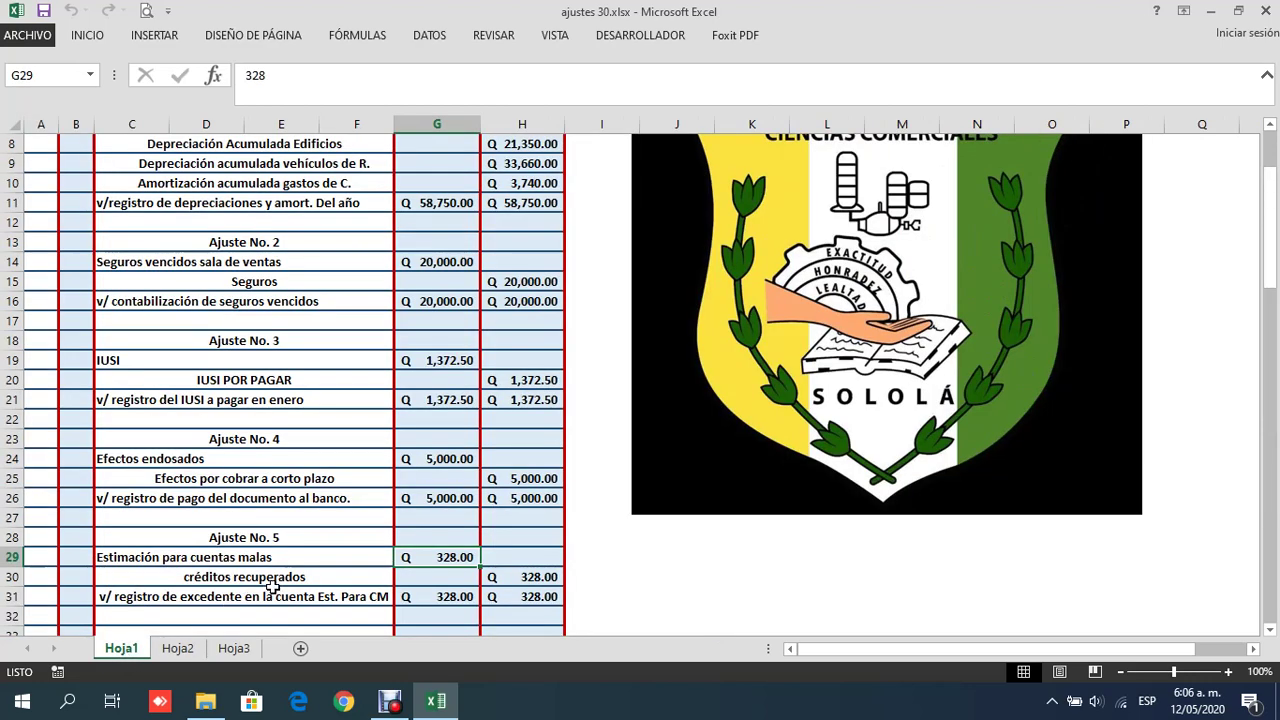
{"action": "scroll", "coordinate": [271, 583], "scroll_direction": "down", "scroll_amount": 1}
{"action": "left_click", "coordinate": [252, 578]}
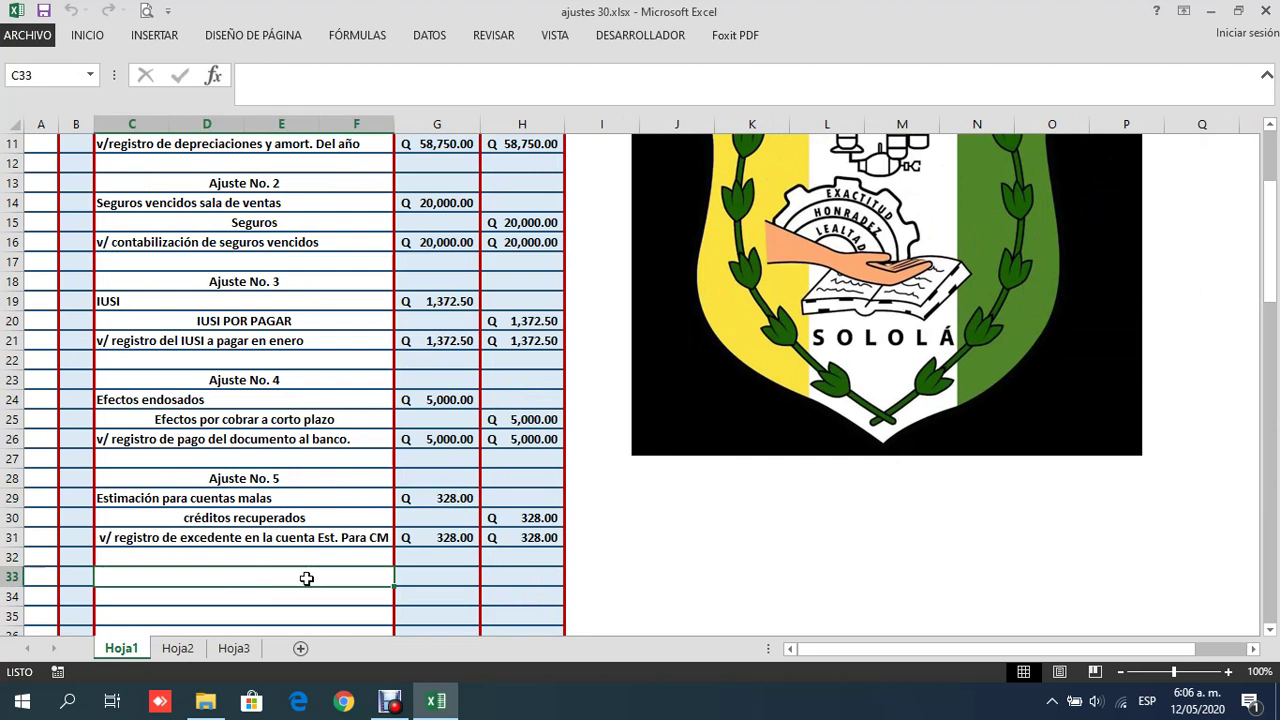
{"action": "type", "text": "Ajuste"}
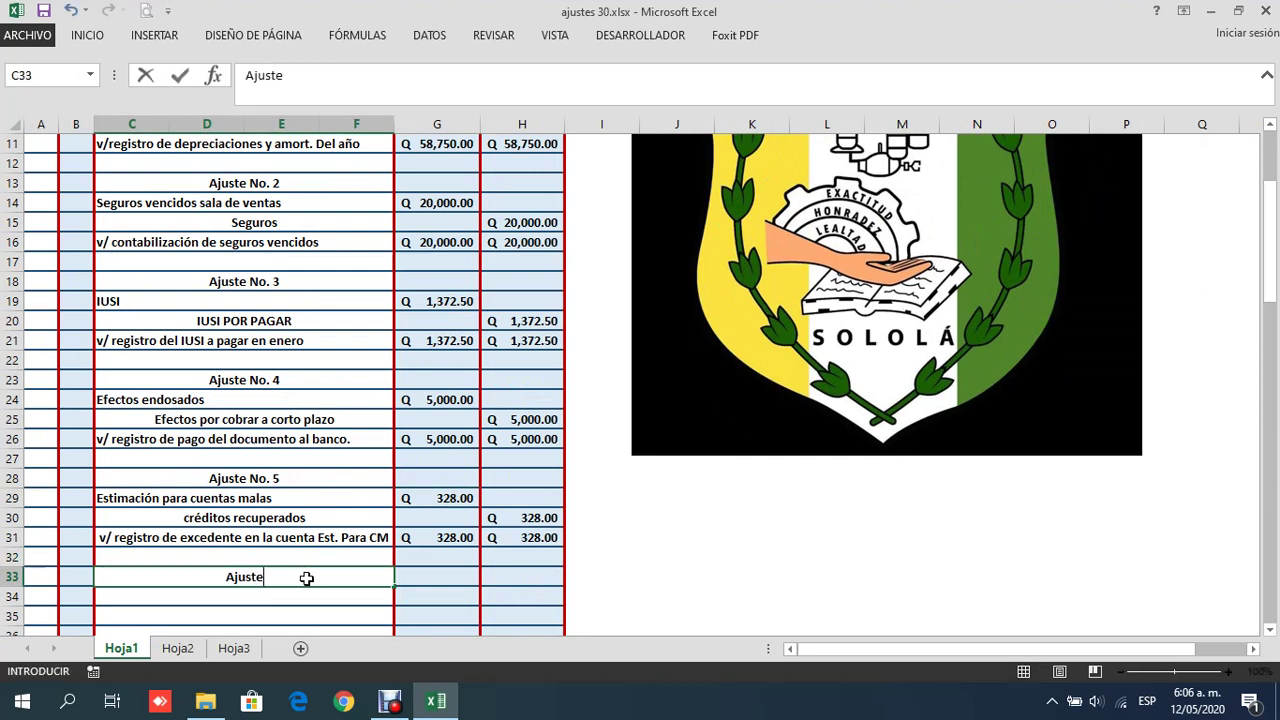
{"action": "type", "text": " No. 6"}
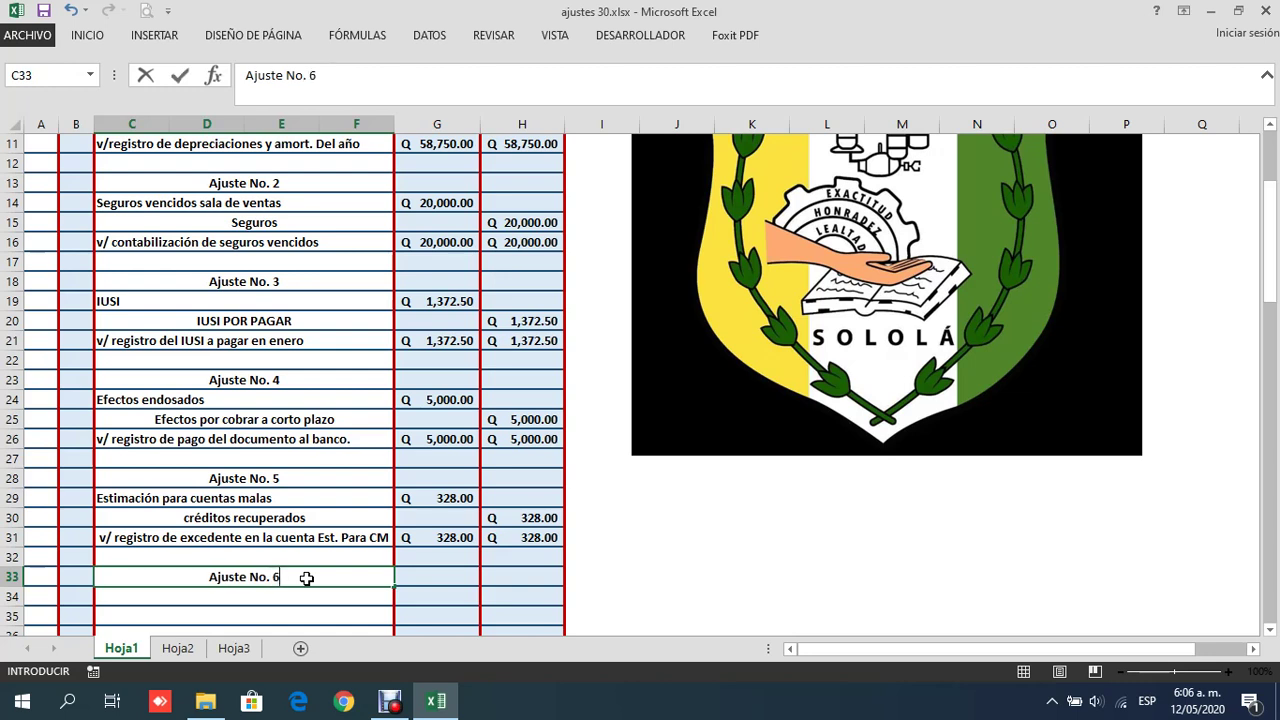
{"action": "key", "text": "Return"}
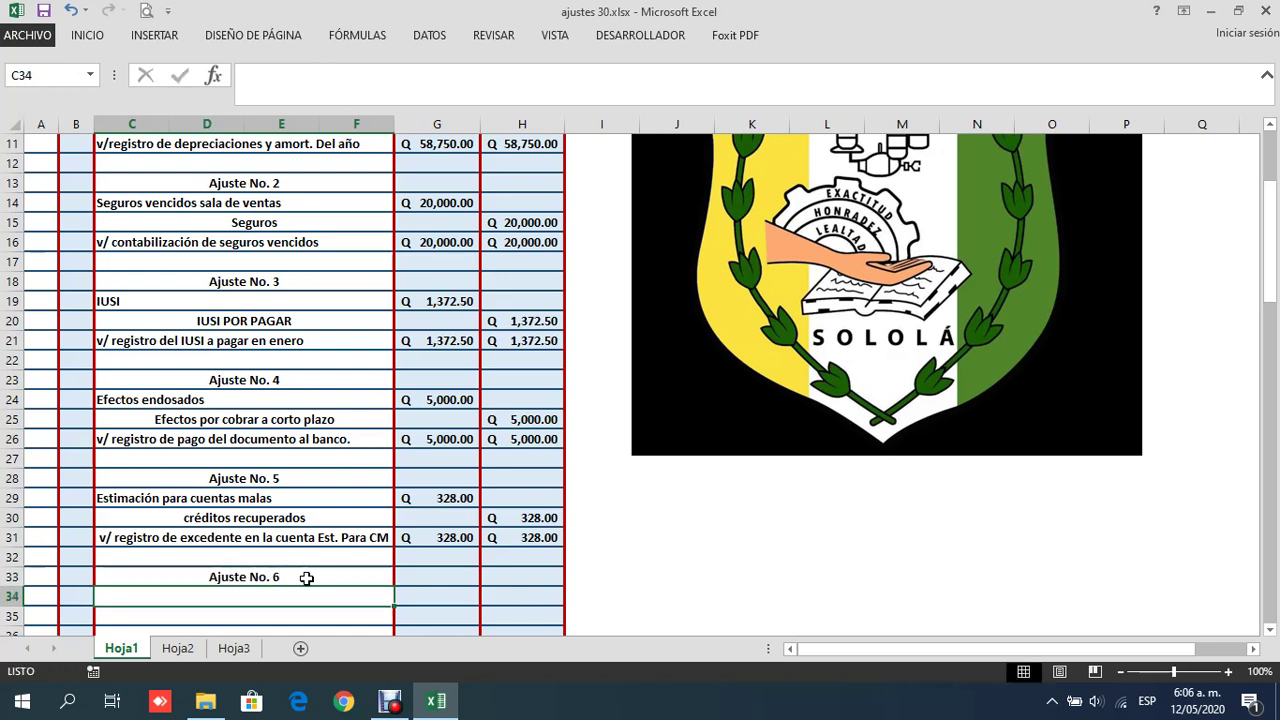
Enter the account names "Acreedores no comerciales" in C34 and "Sobrante de caja" in C35 under Ajuste No. 6
{"action": "type", "text": "Acreedores no comerciales"}
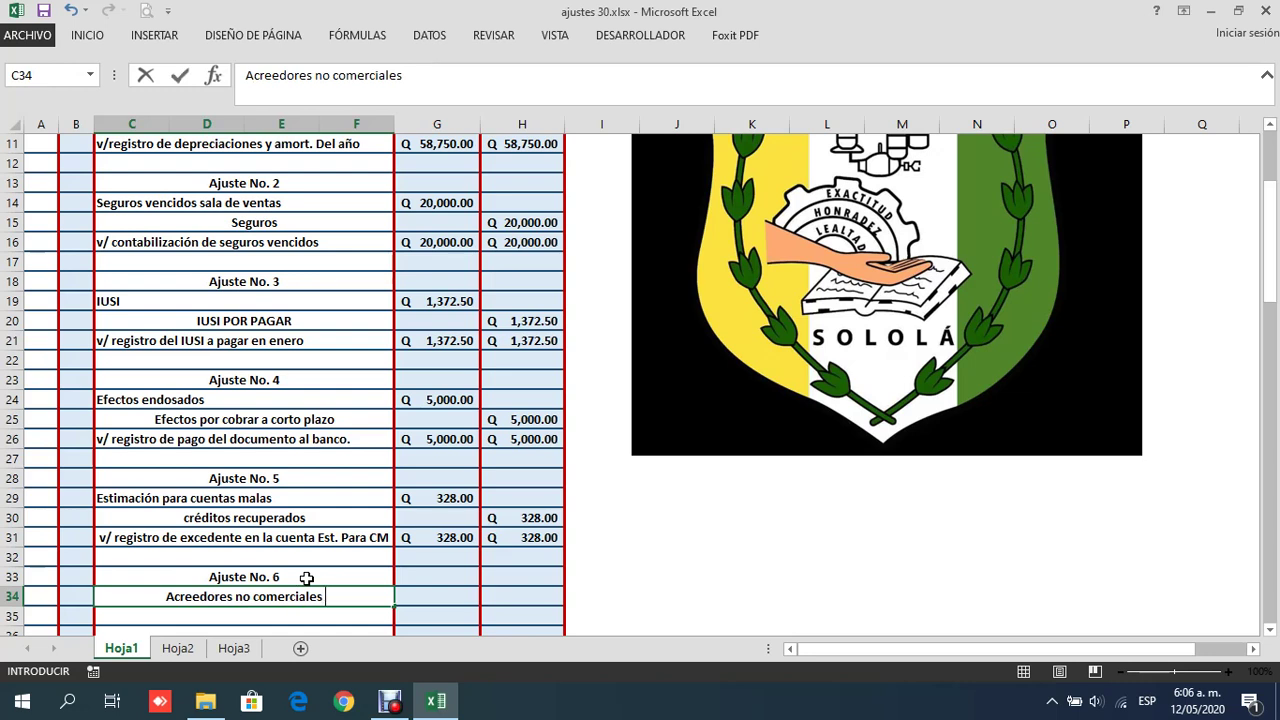
{"action": "key", "text": "Return"}
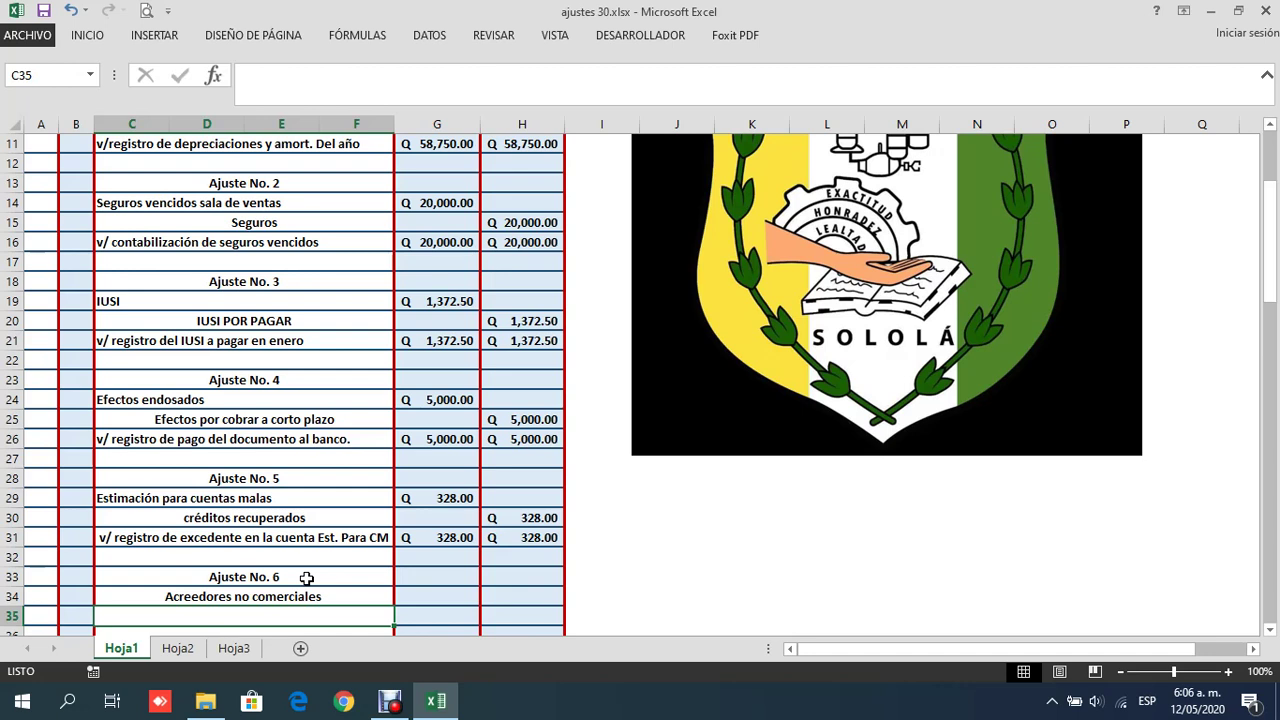
{"action": "type", "text": "Sobrabte"}
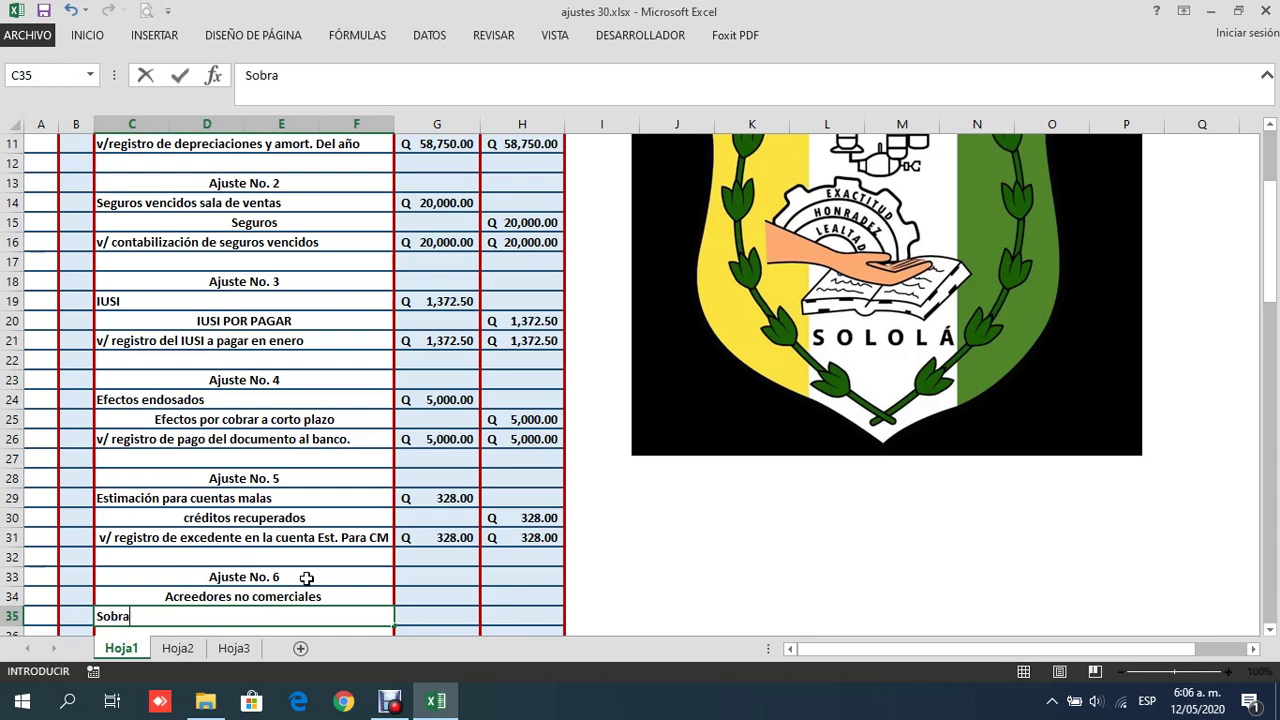
{"action": "key", "text": "BackSpace"}
{"action": "key", "text": "BackSpace"}
{"action": "type", "text": "nte de caja"}
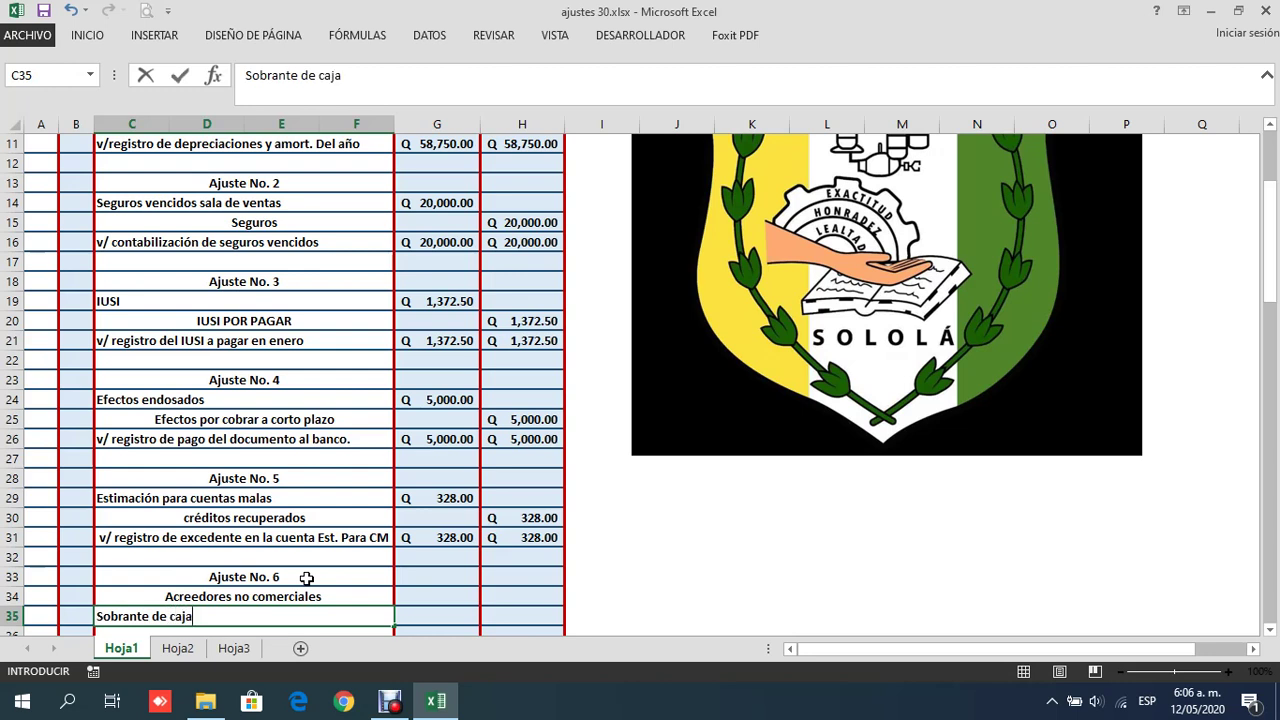
Left-align "Acreedores no comerciales" in C34 and indent "Sobrante de caja" in C35 with leading spaces as the credit account
{"action": "left_click", "coordinate": [250, 600]}
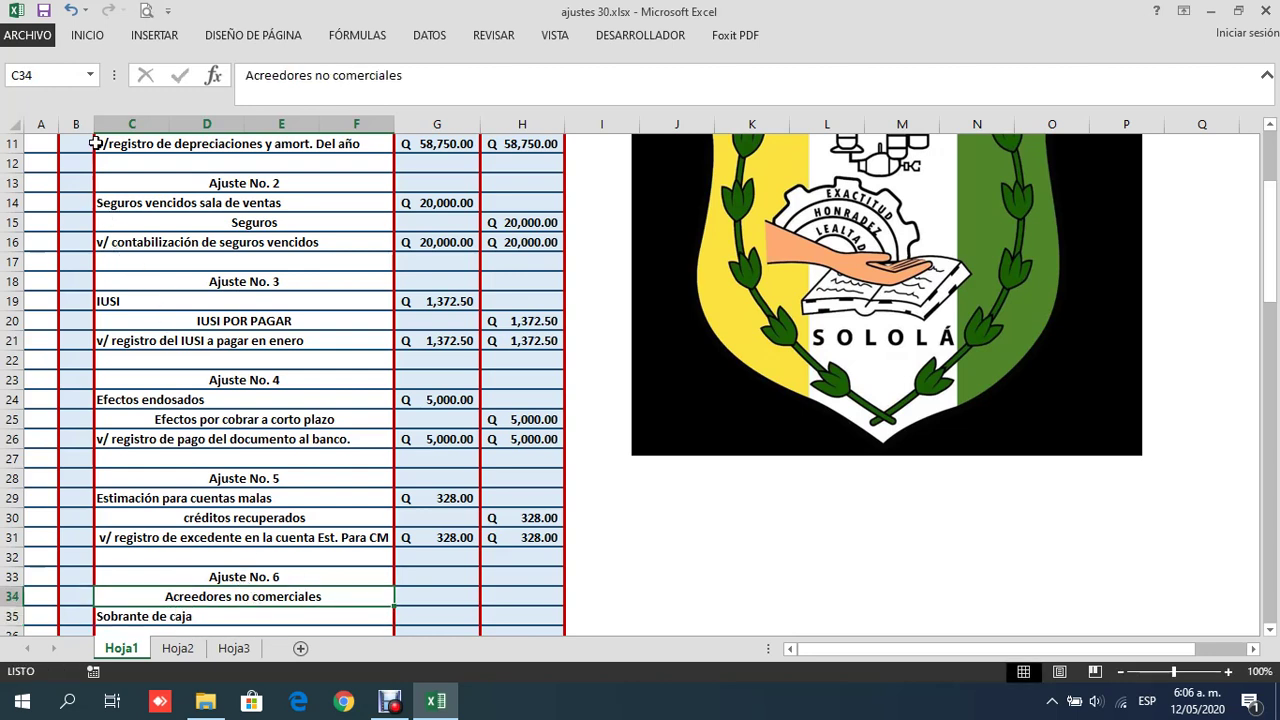
{"action": "left_click", "coordinate": [97, 37]}
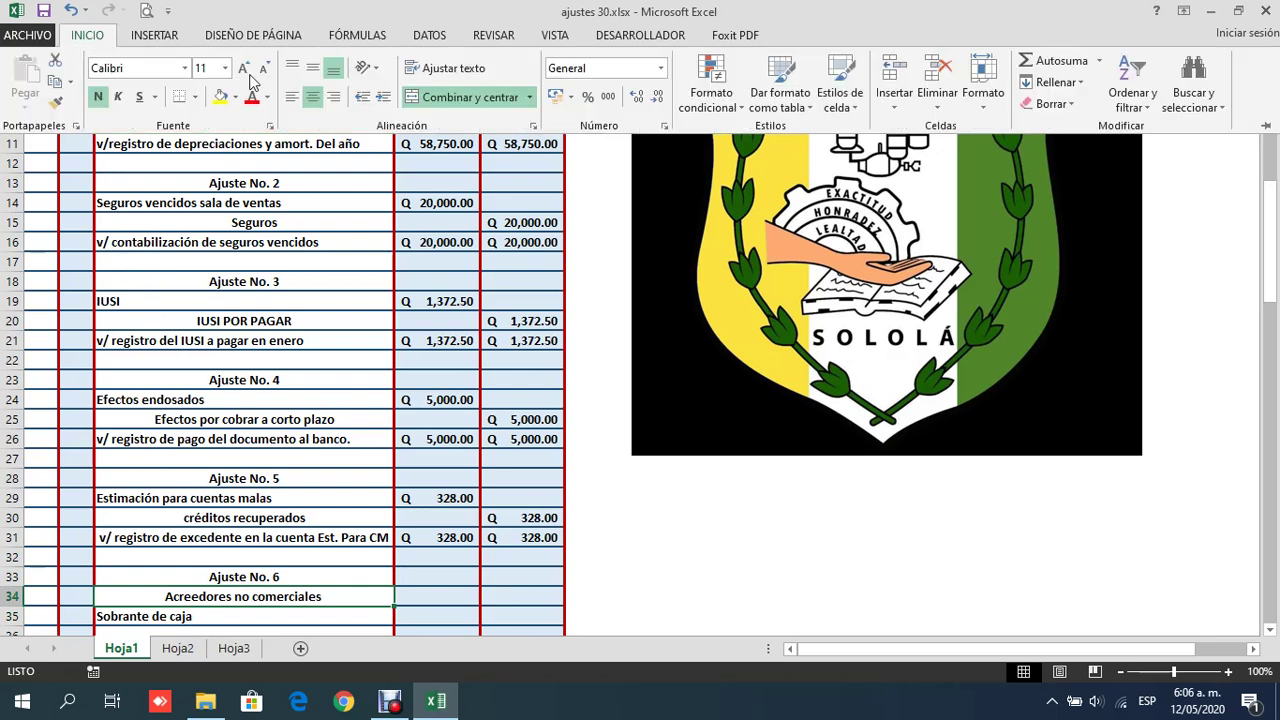
{"action": "left_click", "coordinate": [289, 96]}
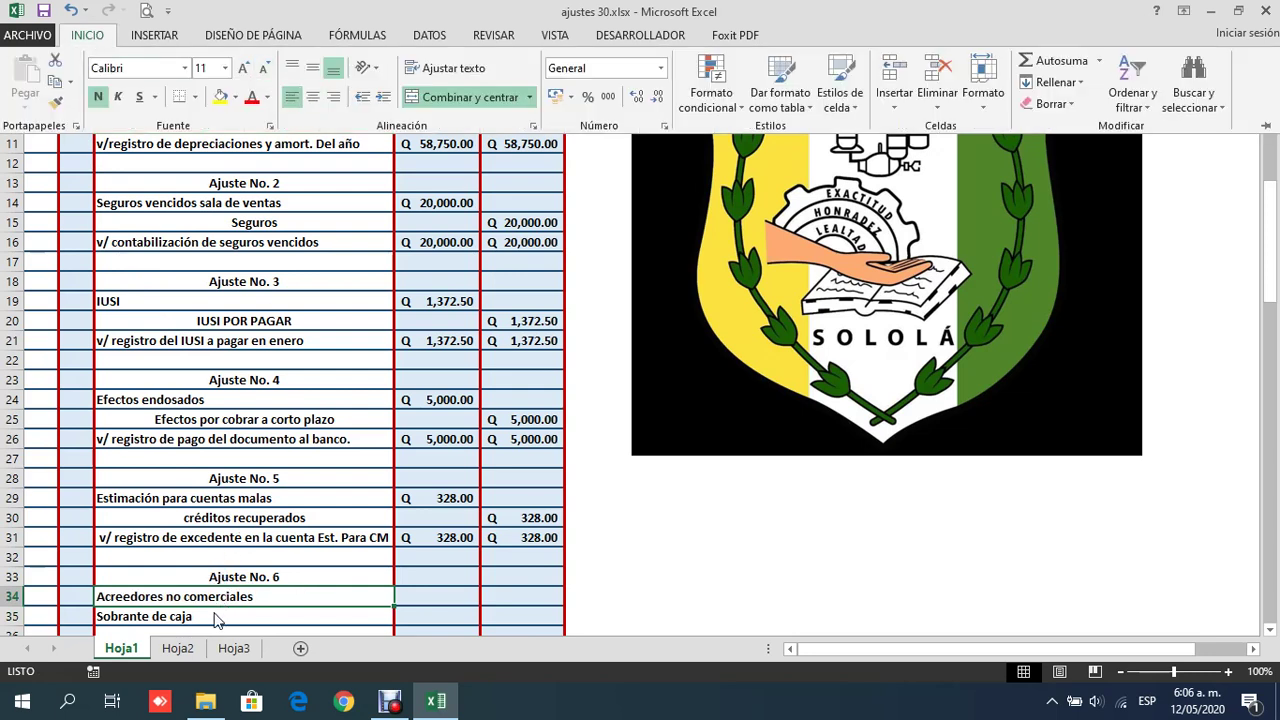
{"action": "left_click", "coordinate": [215, 618]}
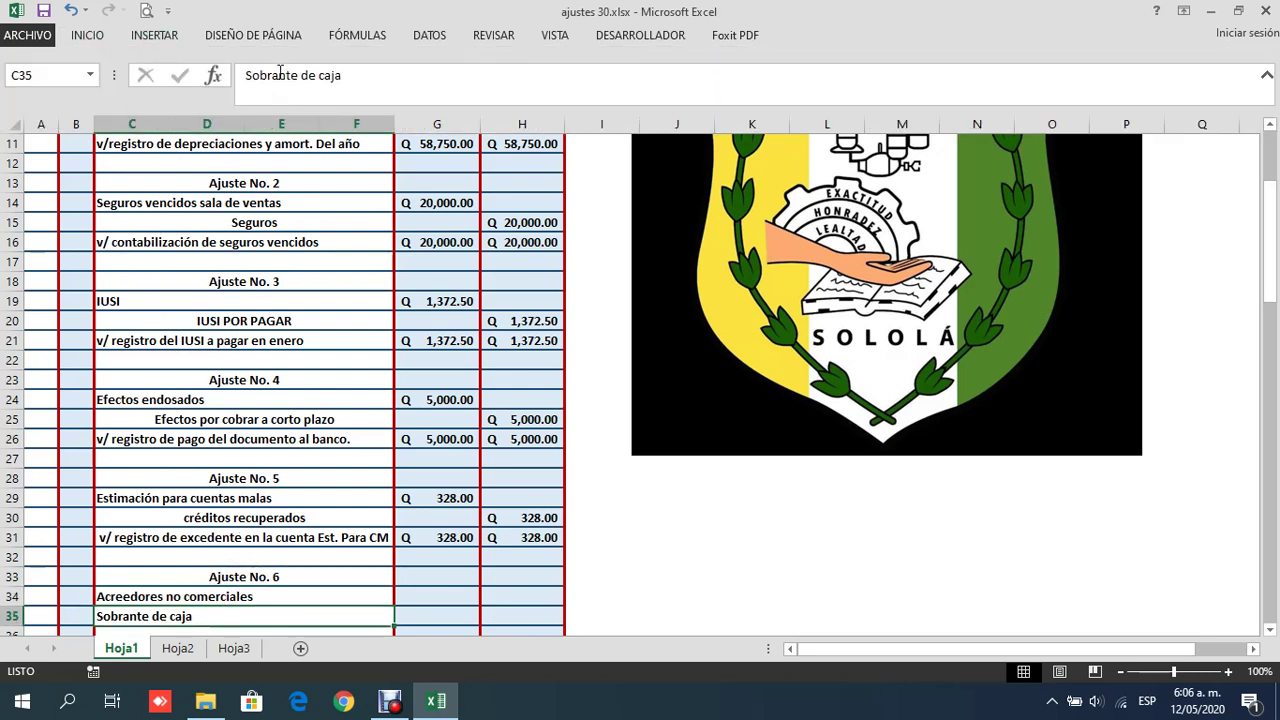
{"action": "left_click", "coordinate": [246, 78]}
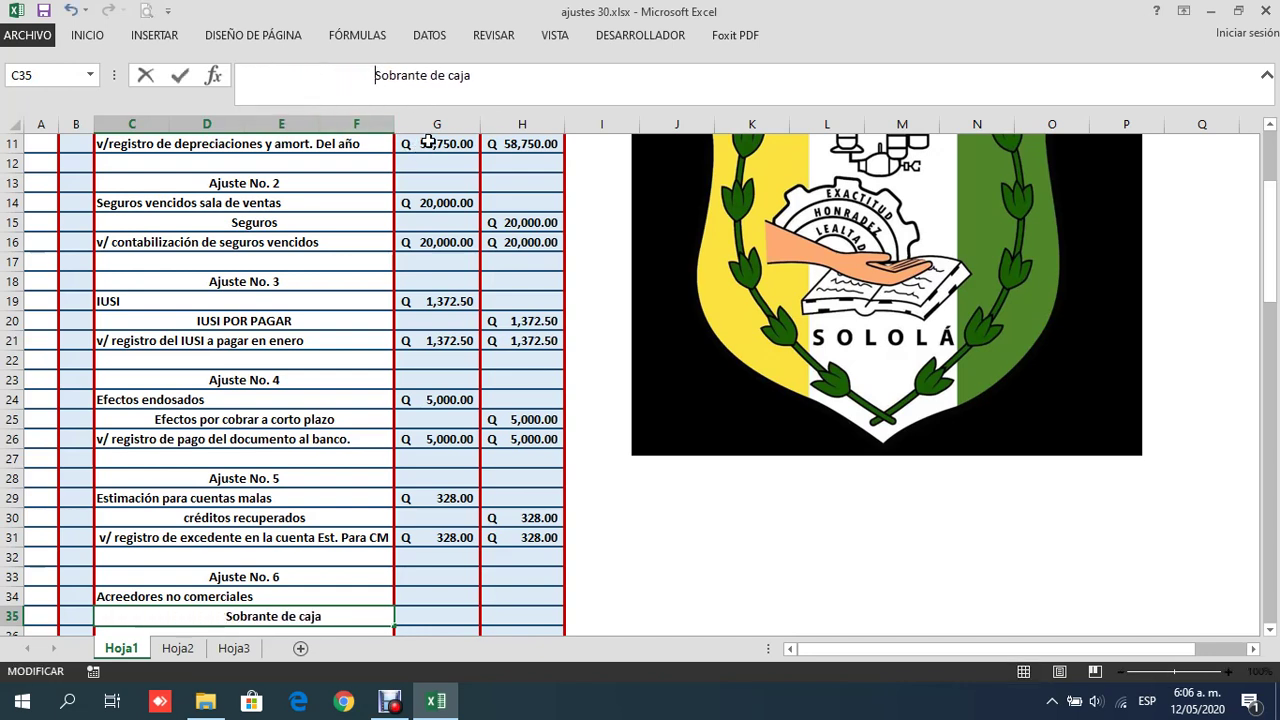
{"action": "key", "text": "Return"}
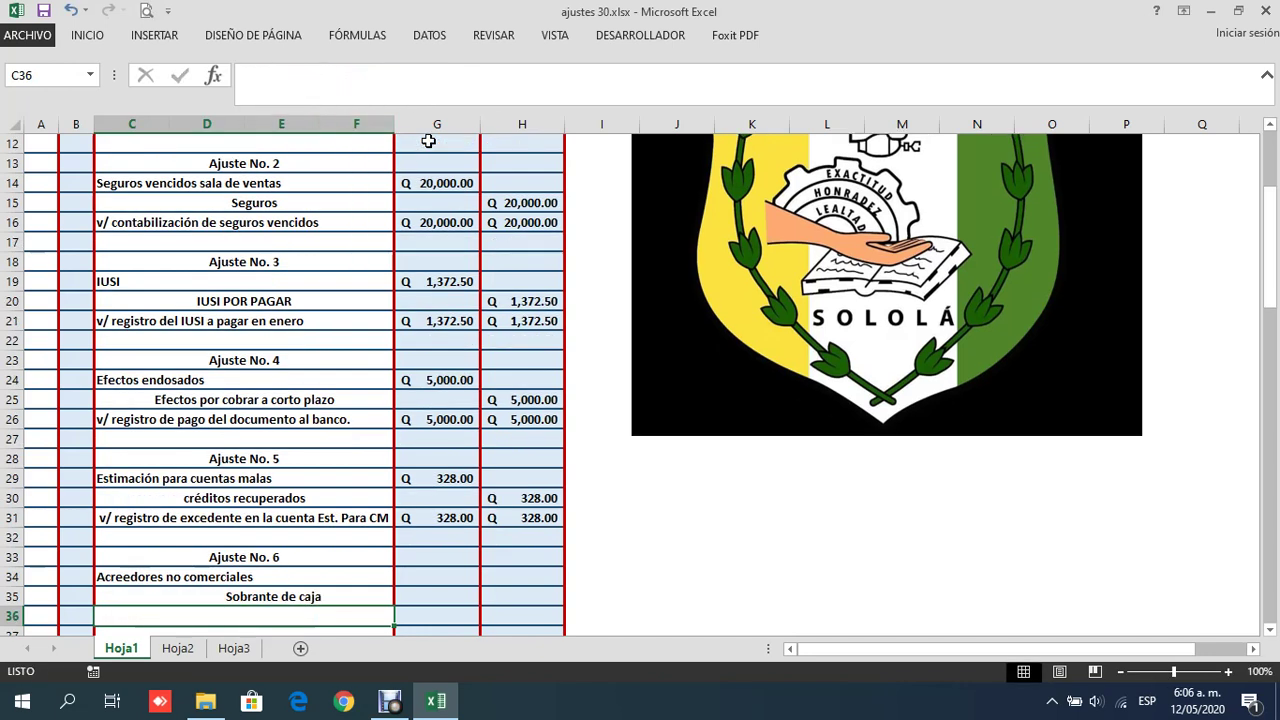
Enter a debit of 80 for Acreedores no comerciales in G34 and a credit of 80 for Sobrante de caja in H35
{"action": "left_click", "coordinate": [453, 573]}
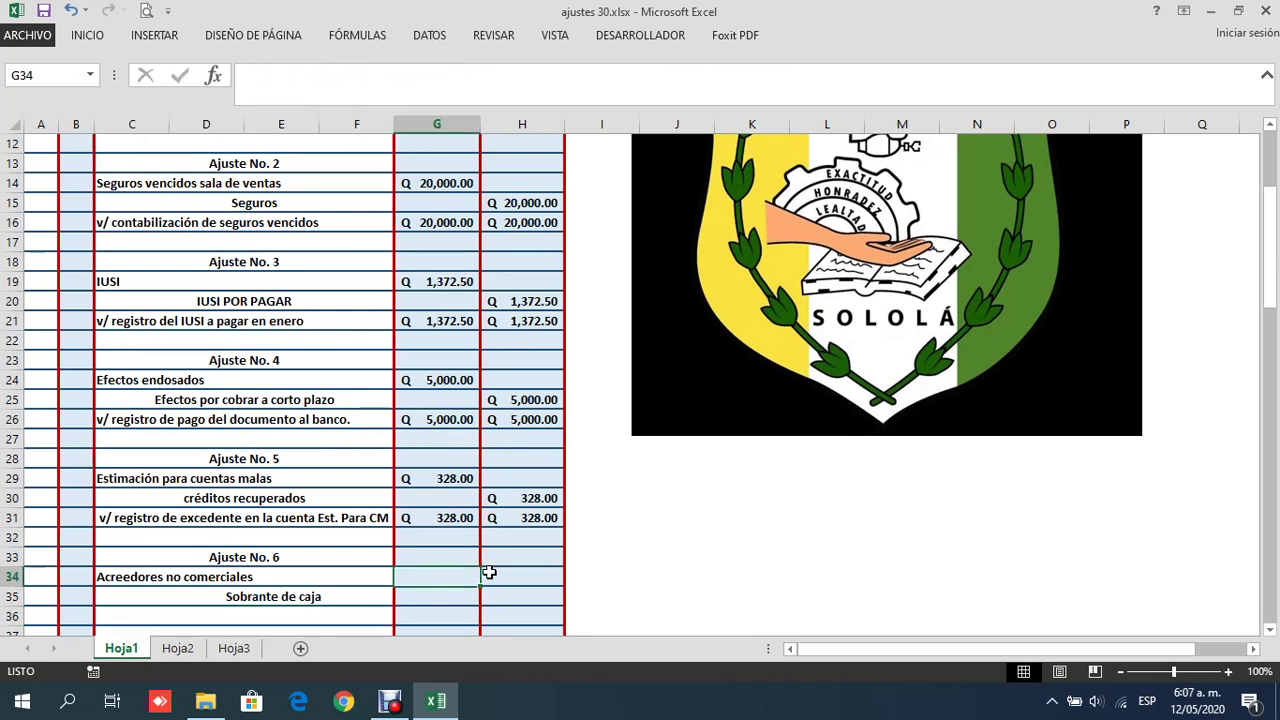
{"action": "type", "text": "80"}
{"action": "key", "text": "Return"}
{"action": "key", "text": "Right"}
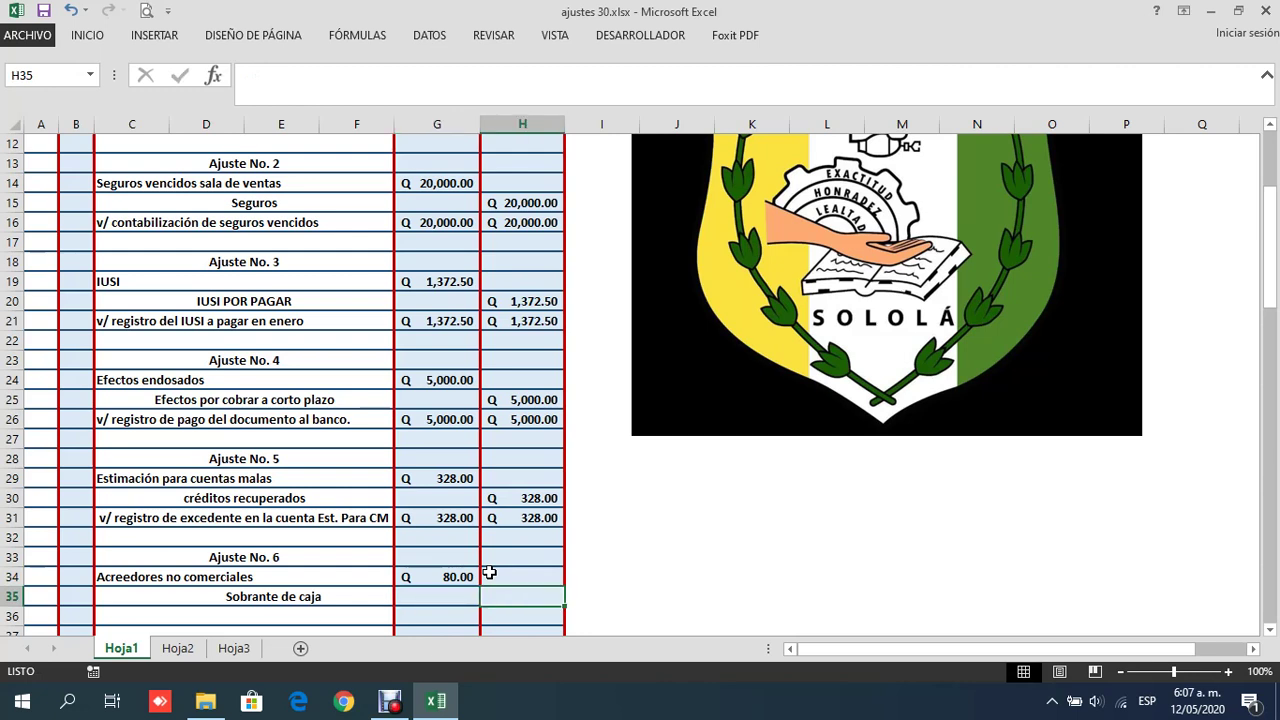
{"action": "type", "text": "8"}
{"action": "key", "text": "Return"}
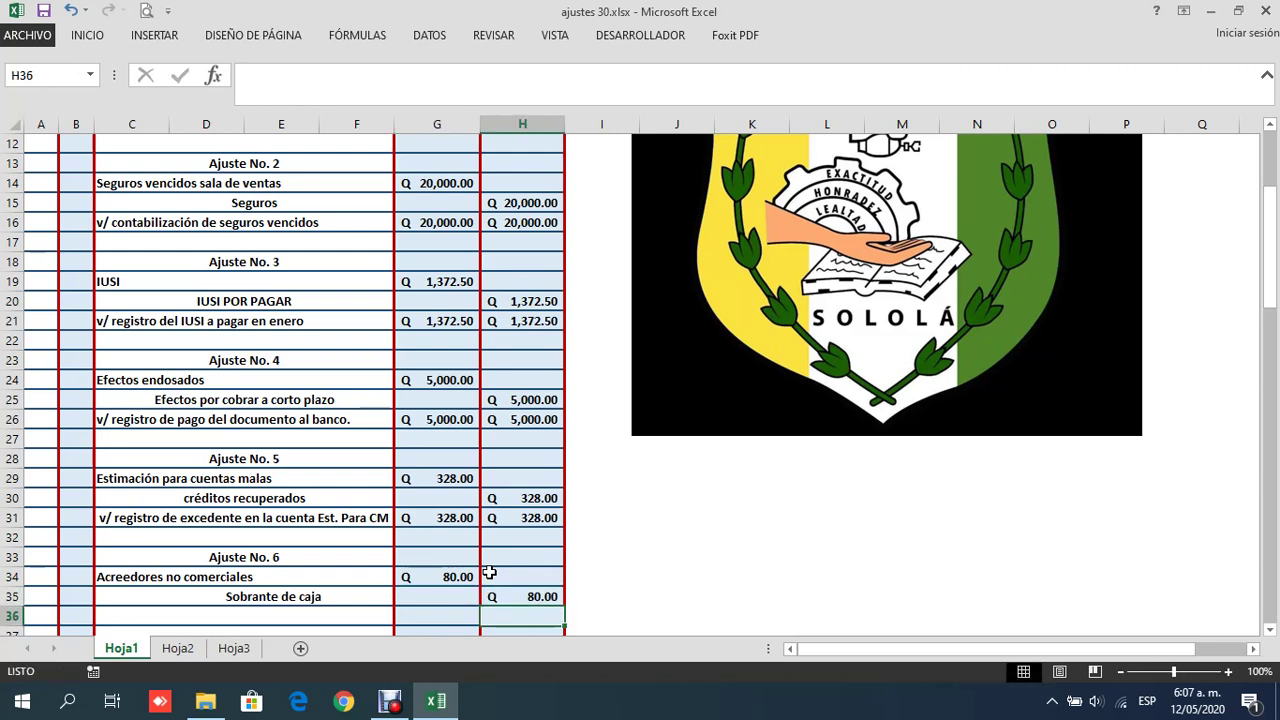
Enter the Ajuste No. 6 debit and credit totals of 80 in G36 and H36
{"action": "key", "text": "Left"}
{"action": "type", "text": "80"}
{"action": "key", "text": "Right"}
{"action": "type", "text": "80"}
{"action": "key", "text": "Left"}
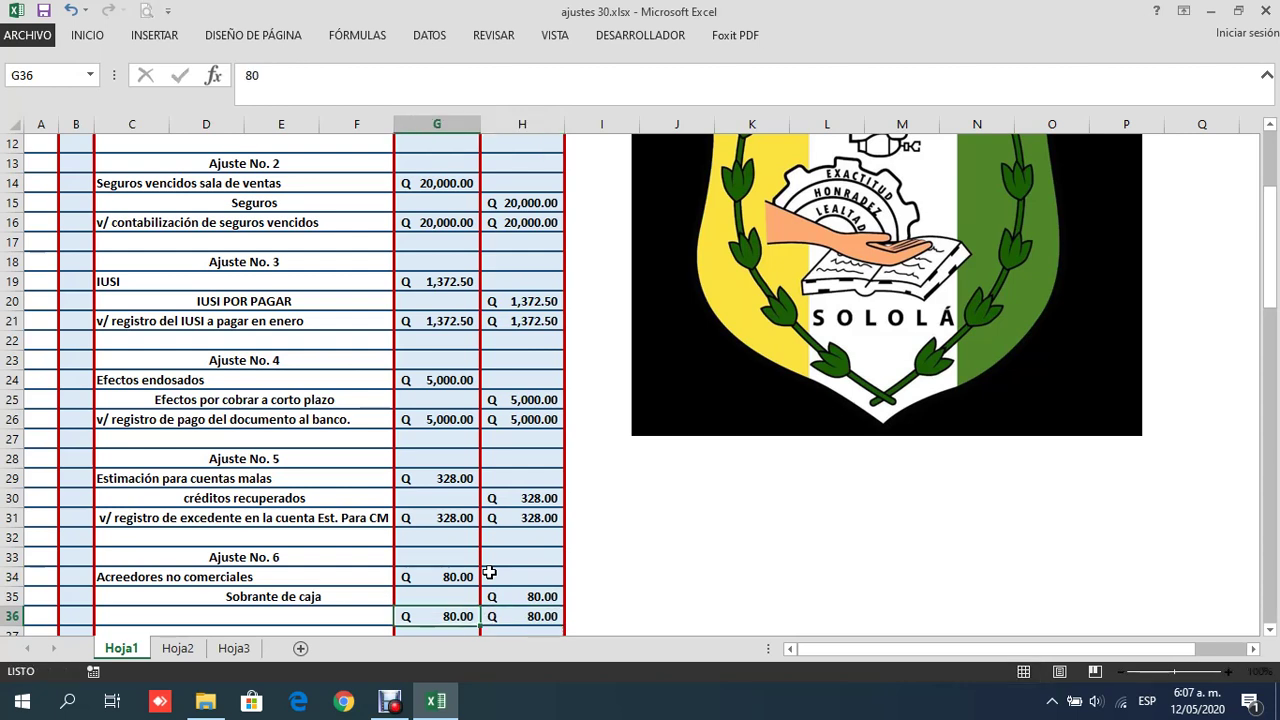
Enter the explanation "v/Contabilización de sobrante de caja." in C36 for Ajuste No. 6
{"action": "key", "text": "Left"}
{"action": "key", "text": "Left"}
{"action": "key", "text": "Right"}
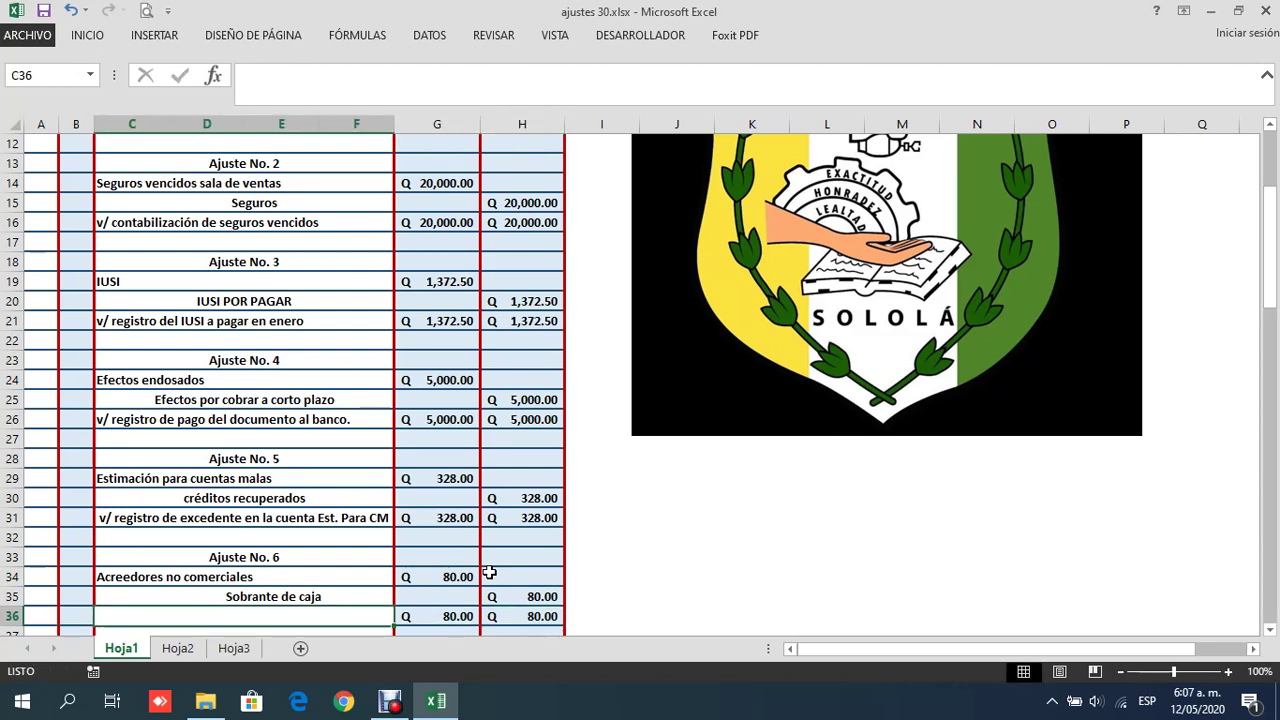
{"action": "type", "text": "v/"}
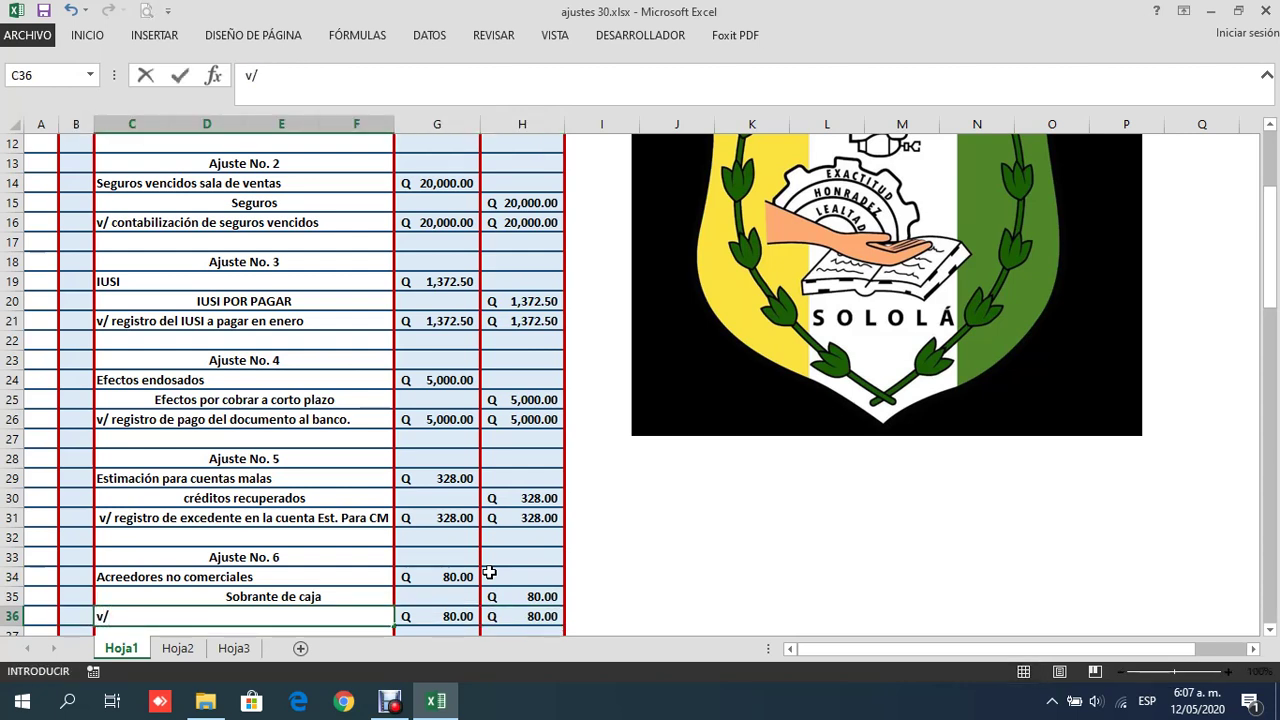
{"action": "type", "text": "Contabilización de sobrante de caja."}
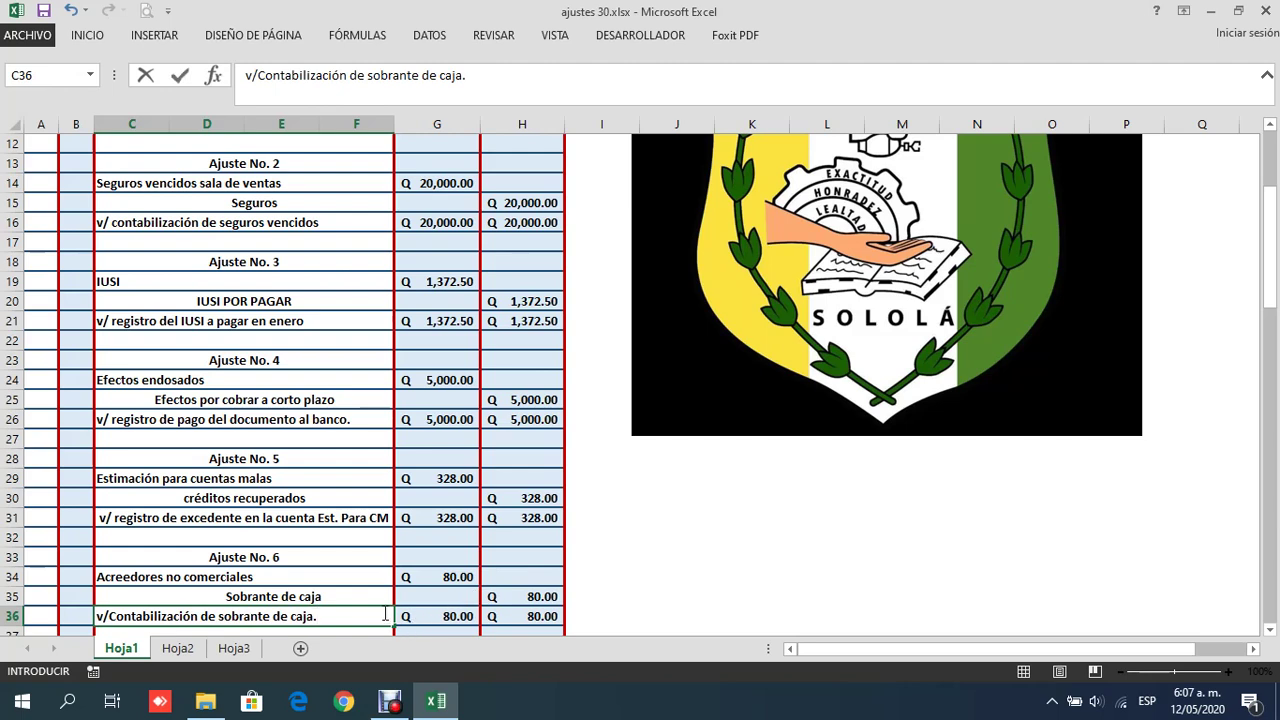
Consult adjustment 07 on sheet Hoja2 and enter the heading "Ajuste No. 7" in C38 of Hoja1
{"action": "left_click", "coordinate": [177, 648]}
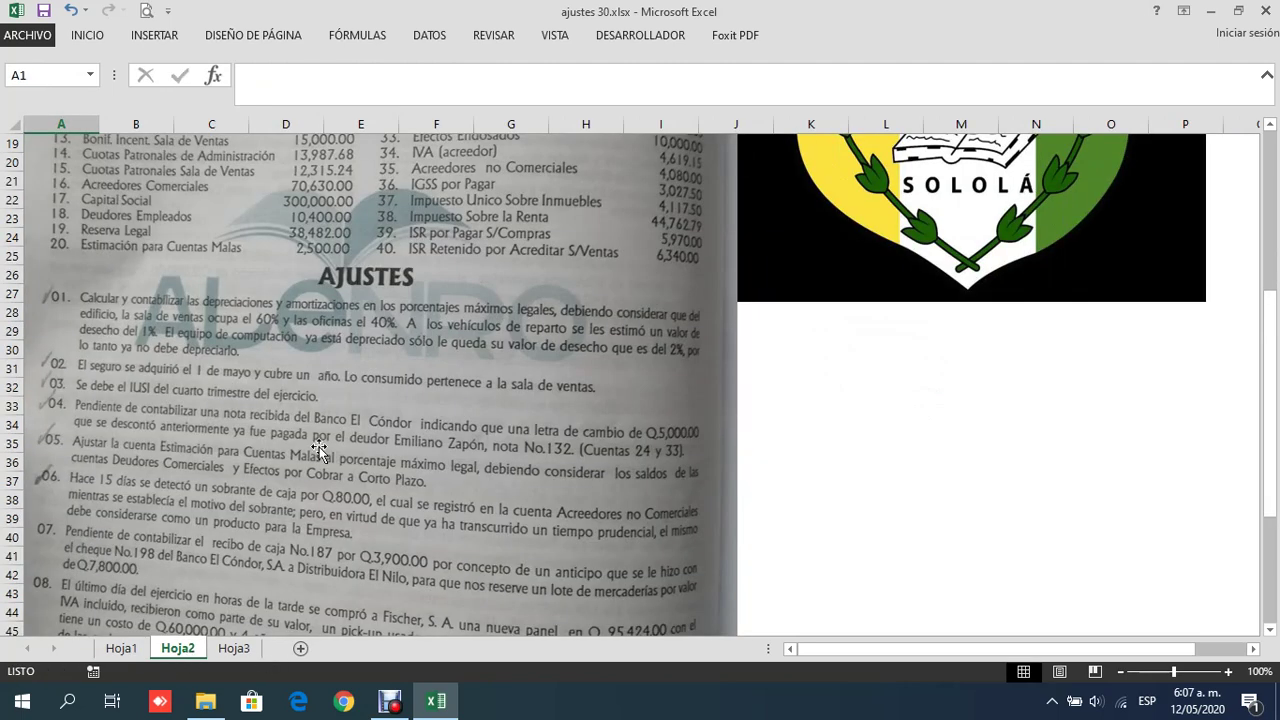
{"action": "scroll", "coordinate": [318, 450], "scroll_direction": "down", "scroll_amount": 2}
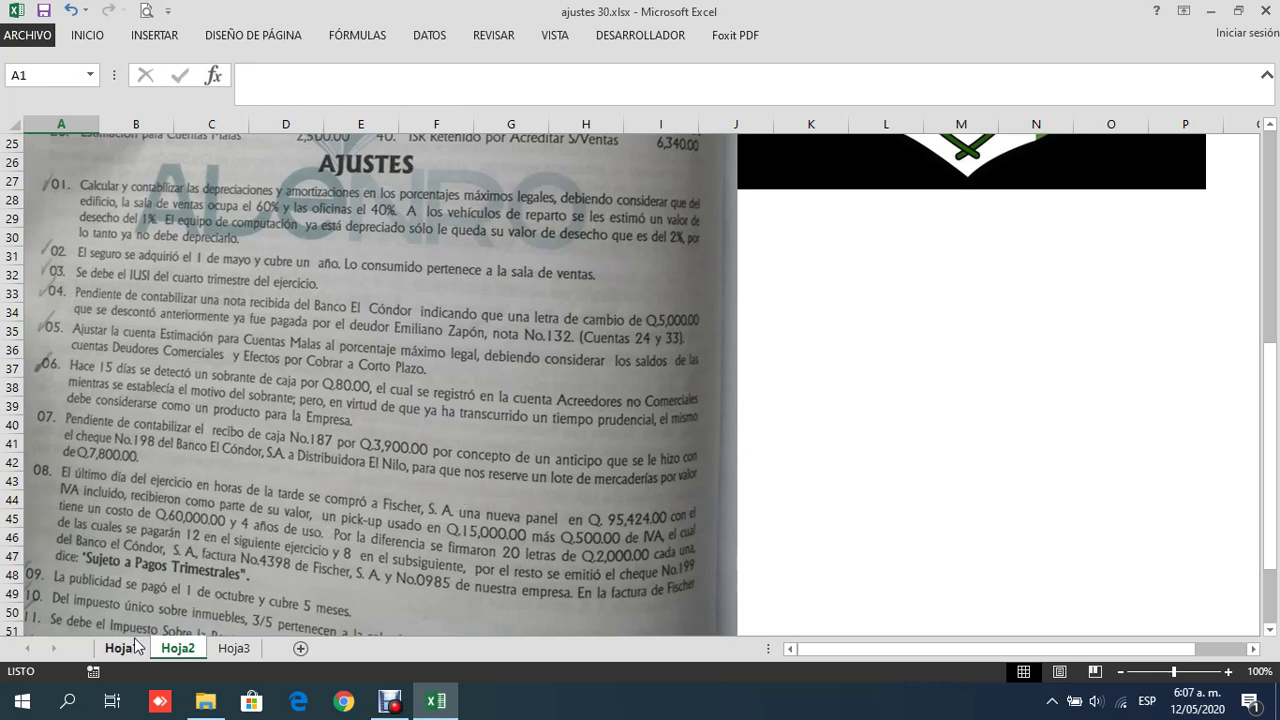
{"action": "scroll", "coordinate": [193, 428], "scroll_direction": "up", "scroll_amount": 7}
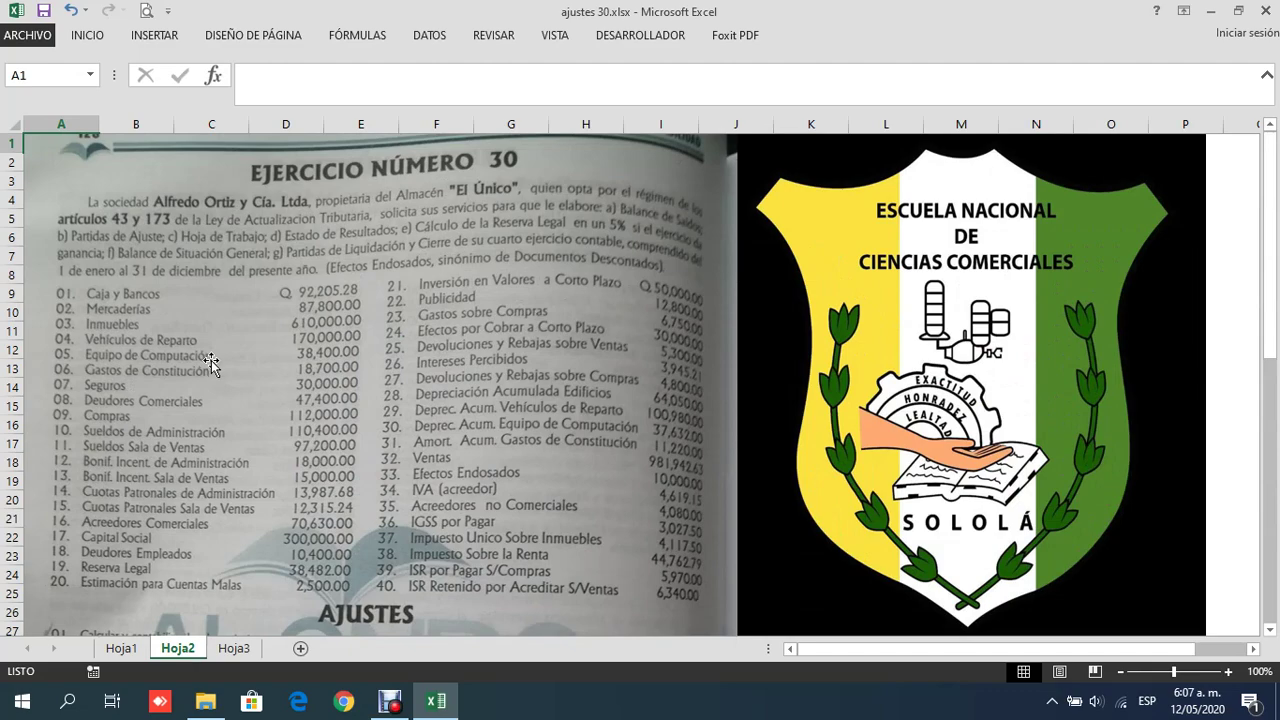
{"action": "scroll", "coordinate": [180, 462], "scroll_direction": "down", "scroll_amount": 7}
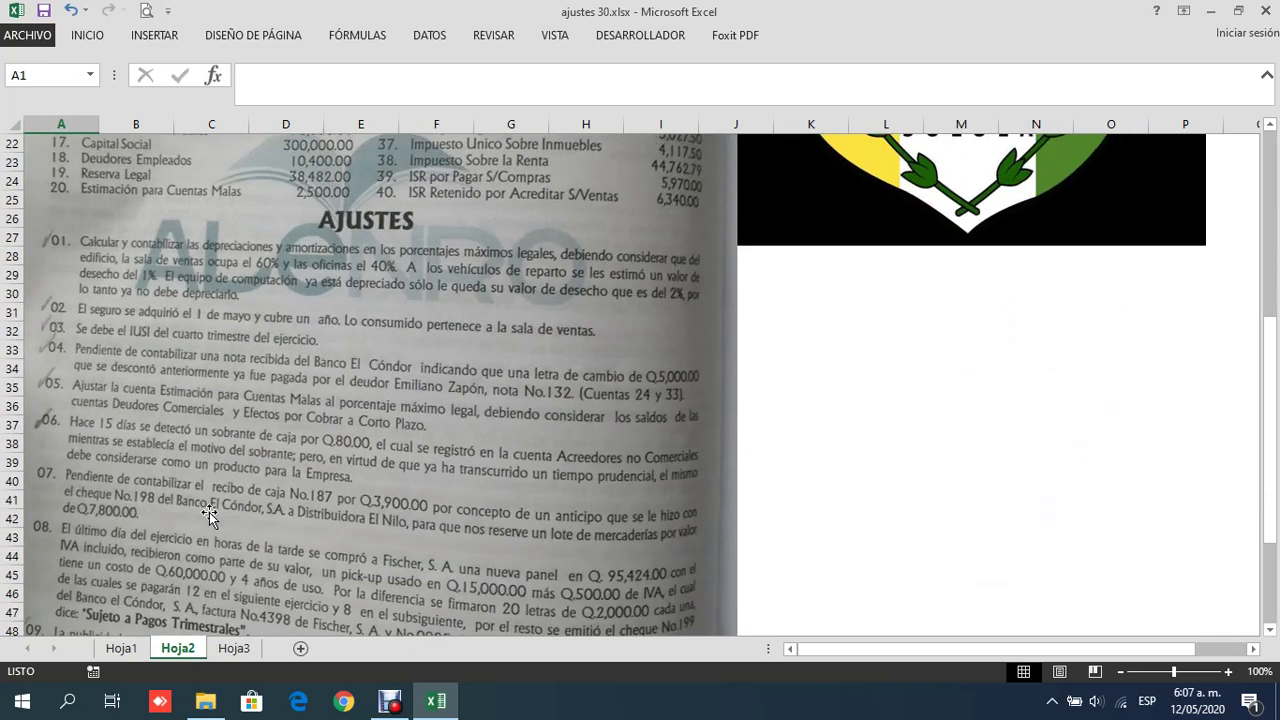
{"action": "left_click", "coordinate": [121, 648]}
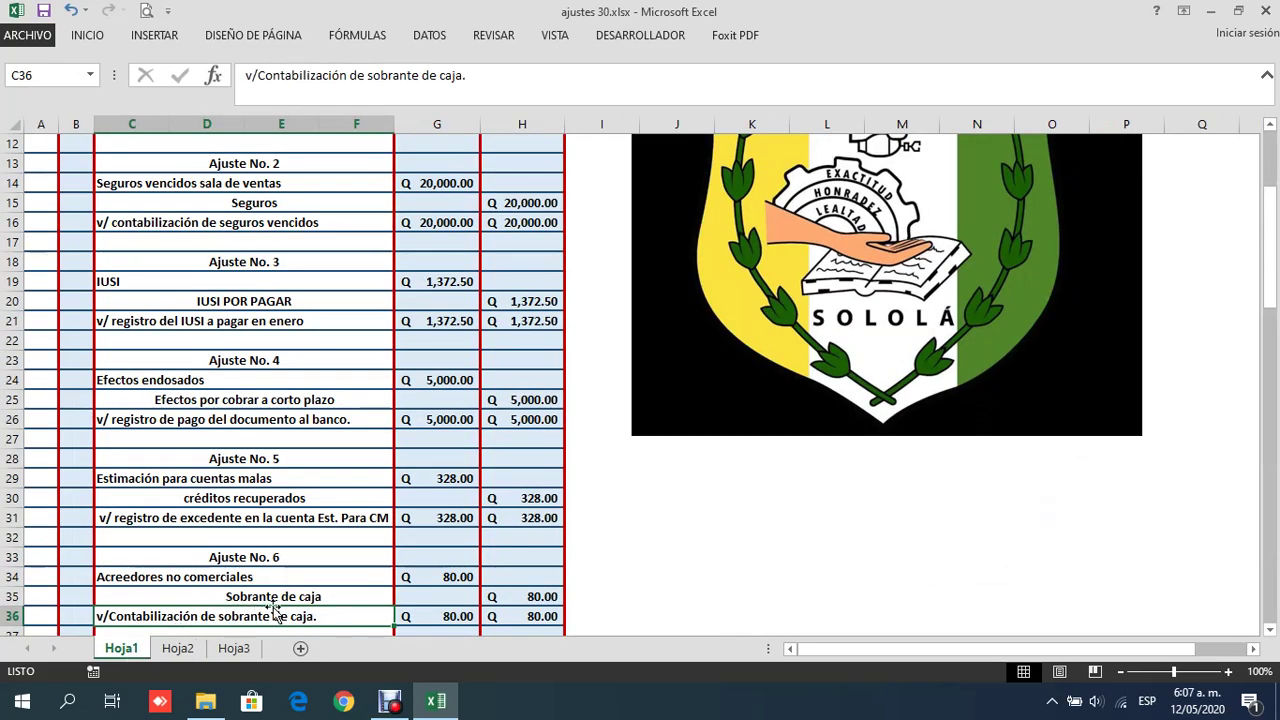
{"action": "scroll", "coordinate": [269, 567], "scroll_direction": "down", "scroll_amount": 2}
{"action": "left_click", "coordinate": [265, 536]}
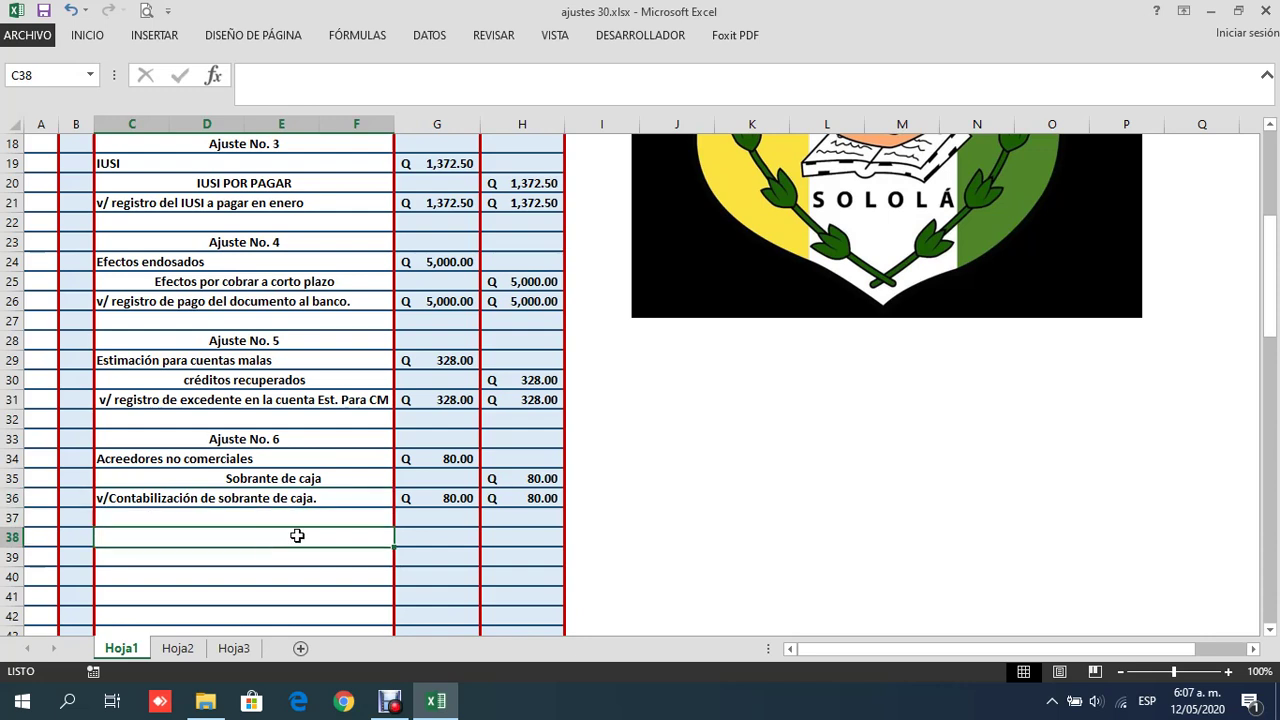
{"action": "type", "text": "A"}
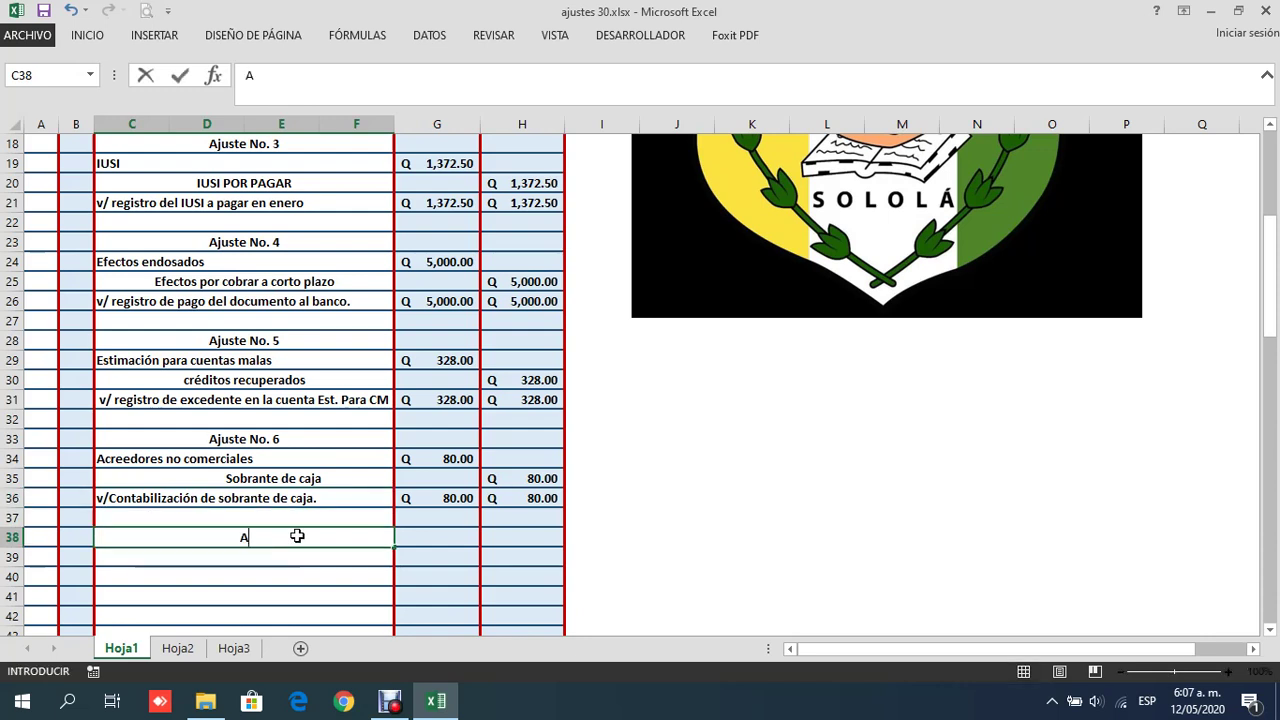
{"action": "type", "text": "juste "}
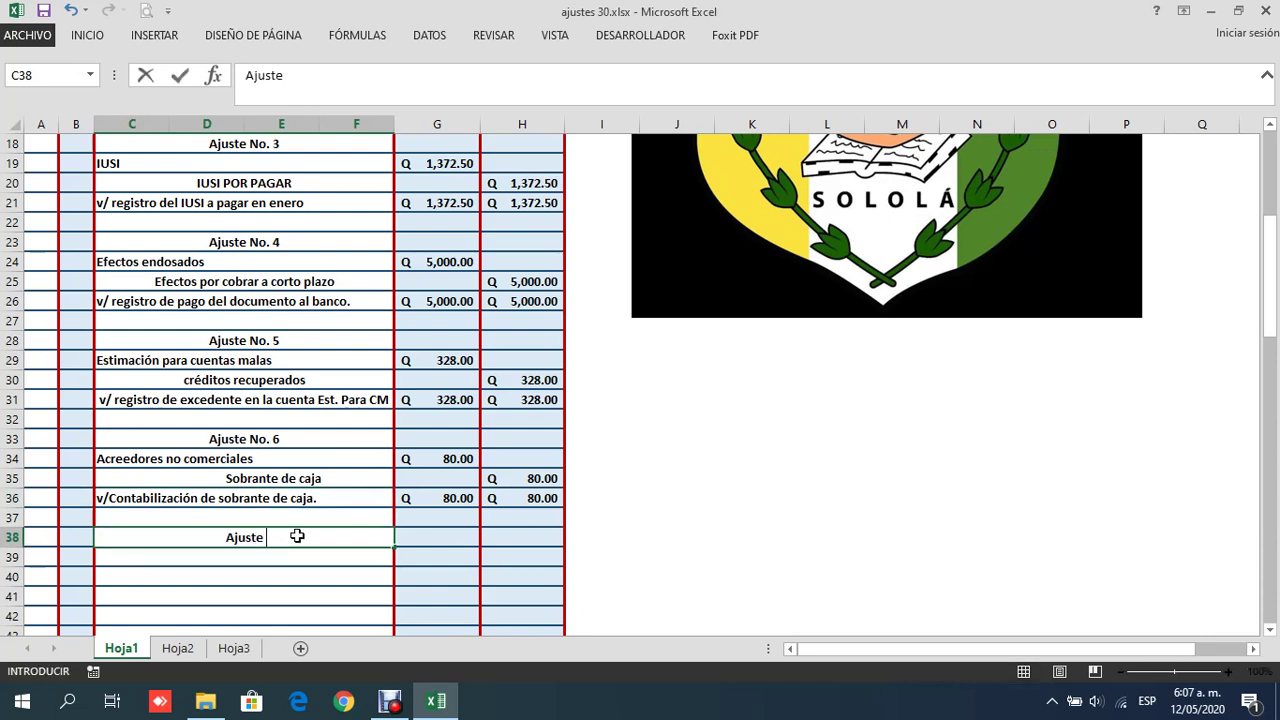
{"action": "type", "text": "No. 7"}
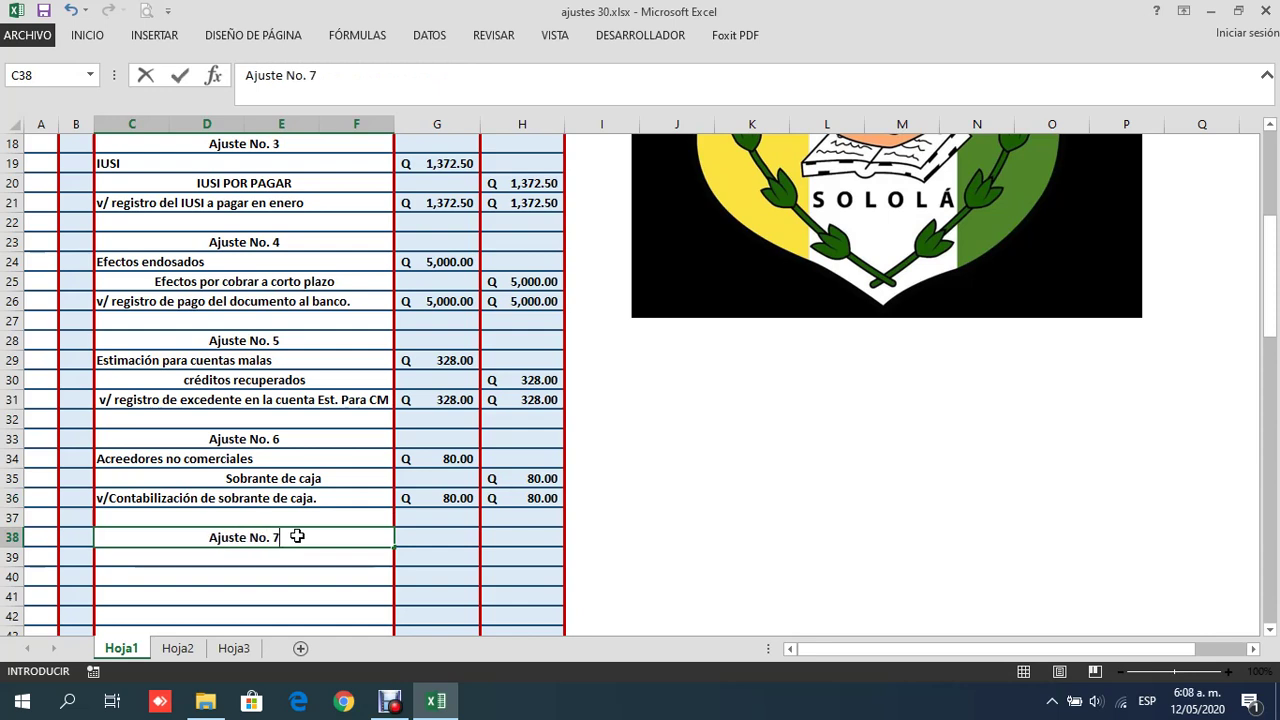
{"action": "key", "text": "Return"}
Enter the Ajuste No. 7 accounts "Anticipo sobre compras" in C39 and "Caja y bancos" in C40
{"action": "type", "text": "Anticipo sobre"}
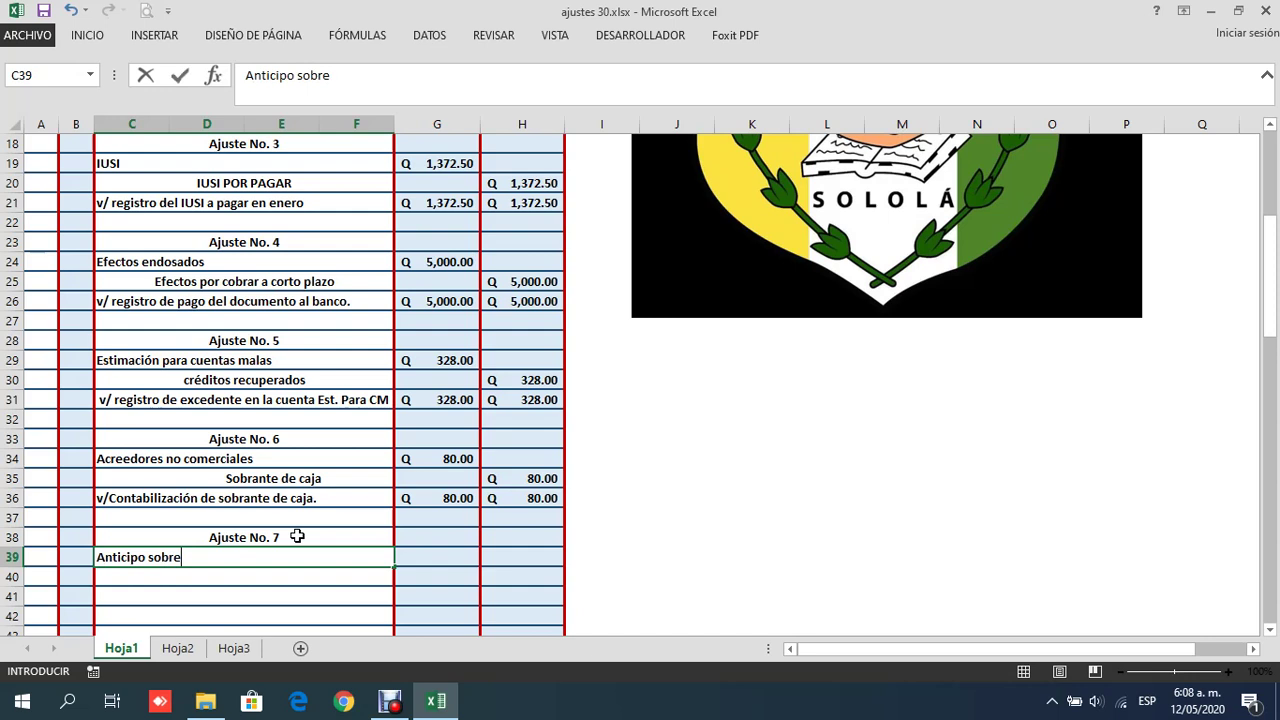
{"action": "type", "text": " compras"}
{"action": "key", "text": "Return"}
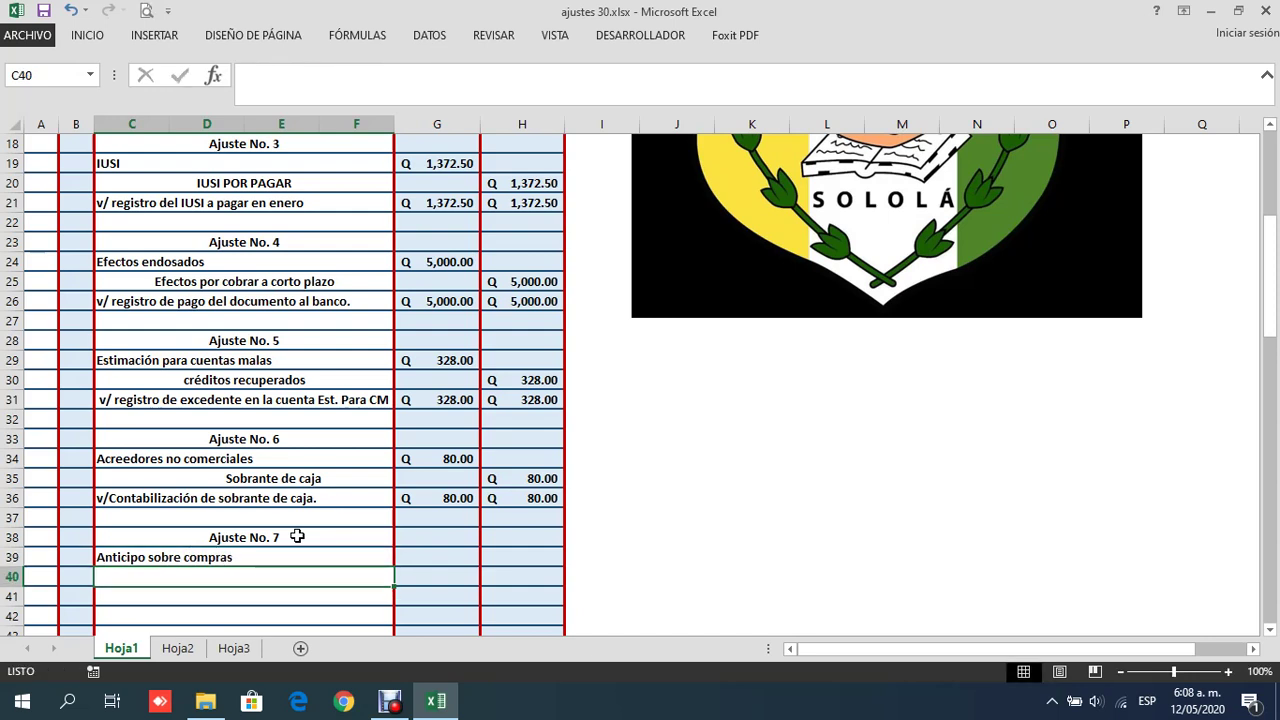
{"action": "type", "text": "Caja y banco"}
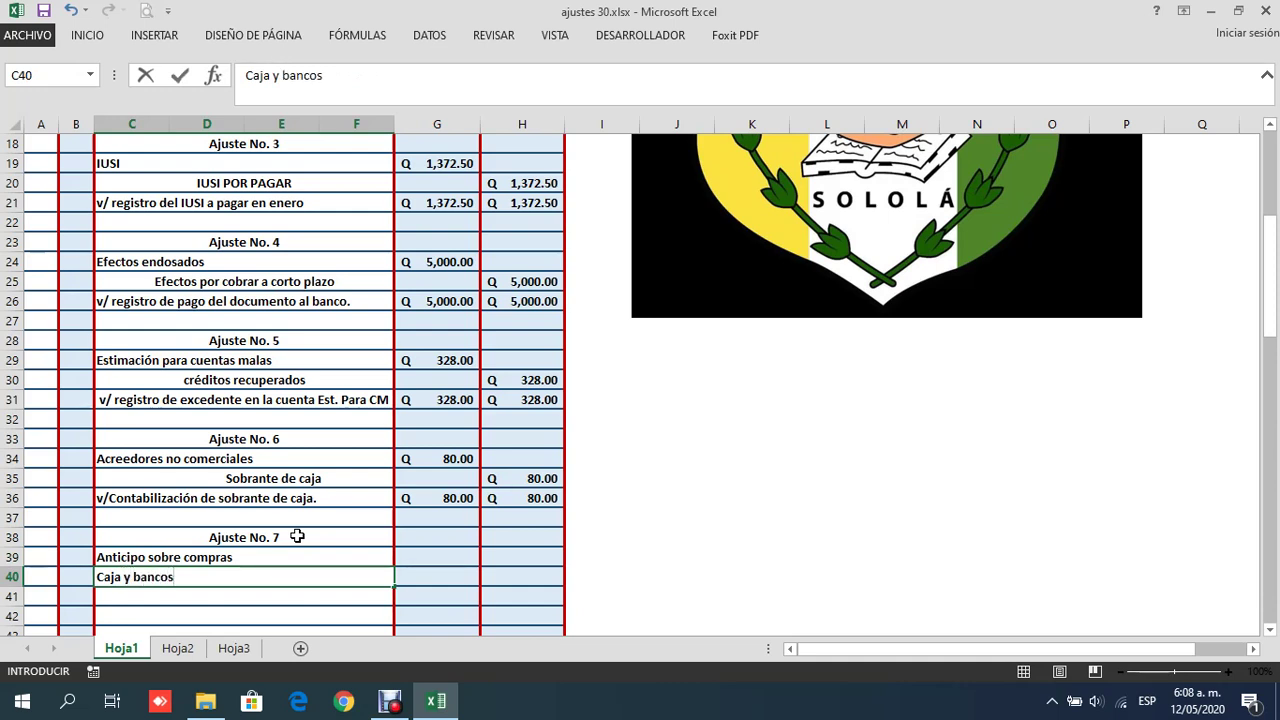
{"action": "type", "text": "s"}
{"action": "key", "text": "Return"}
Indent the credit account Caja y bancos in C40 with leading spaces
{"action": "left_click", "coordinate": [245, 573]}
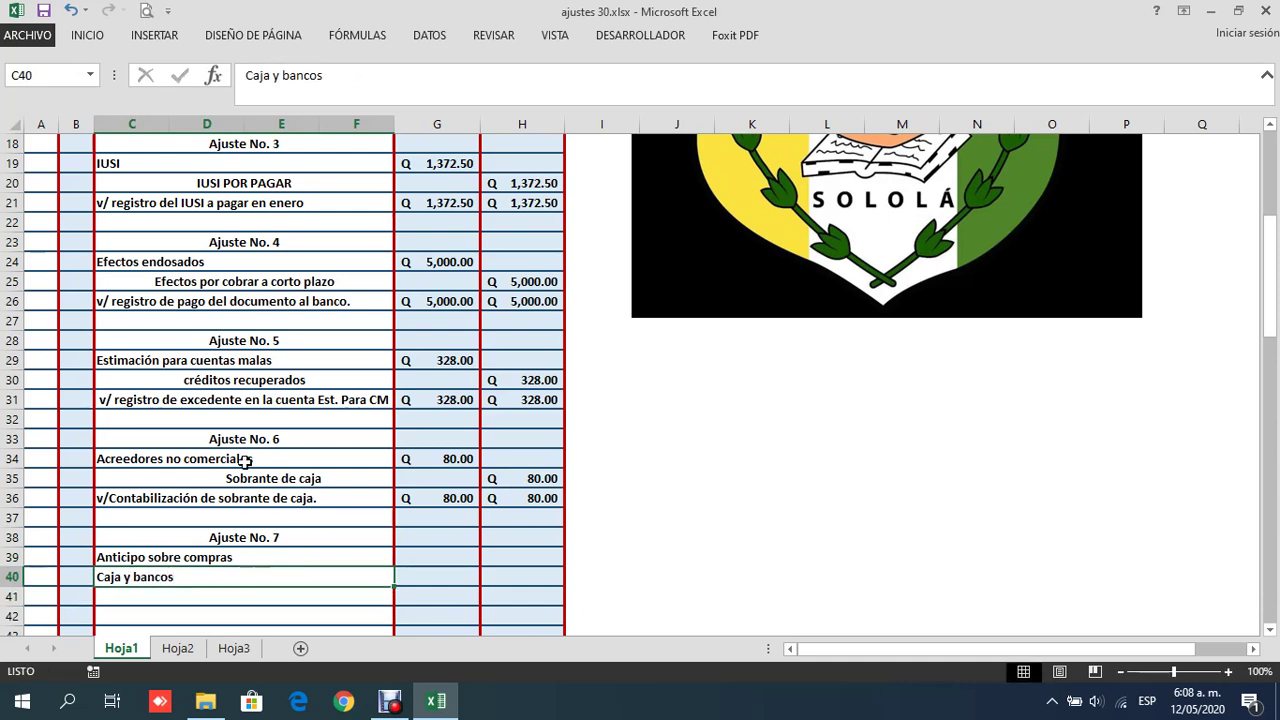
{"action": "left_click", "coordinate": [245, 75]}
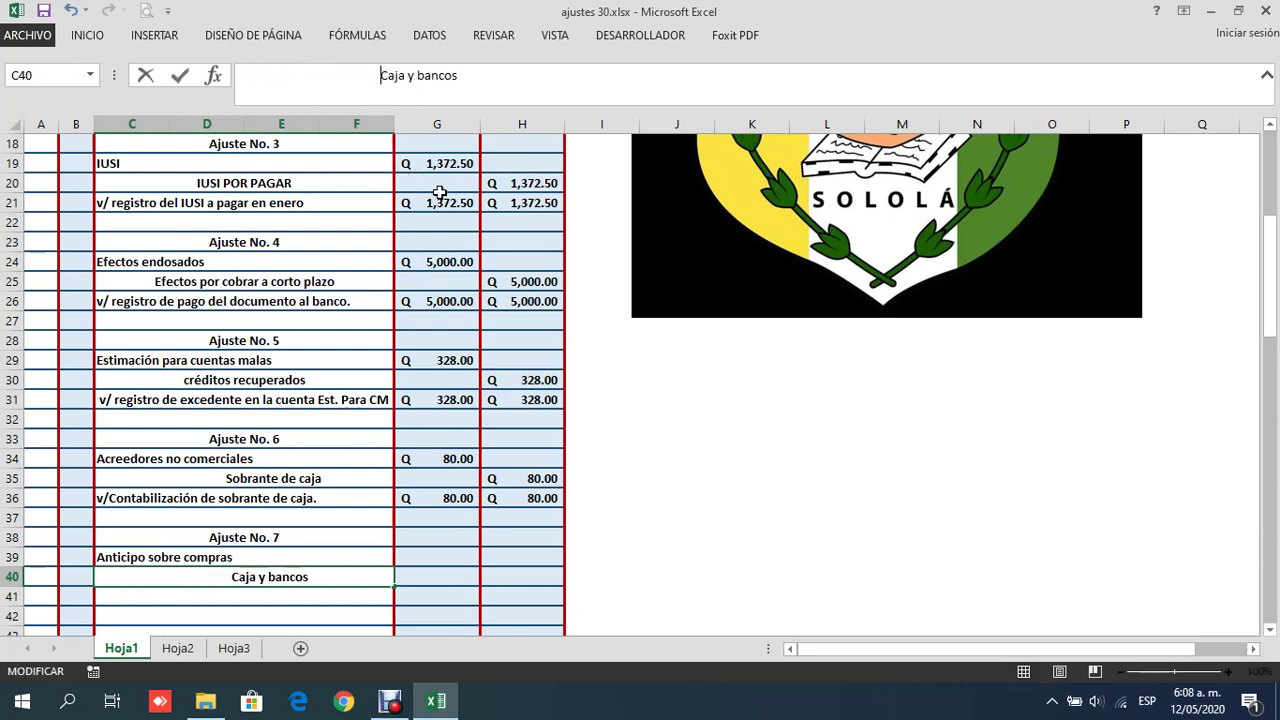
{"action": "key", "text": "Return"}
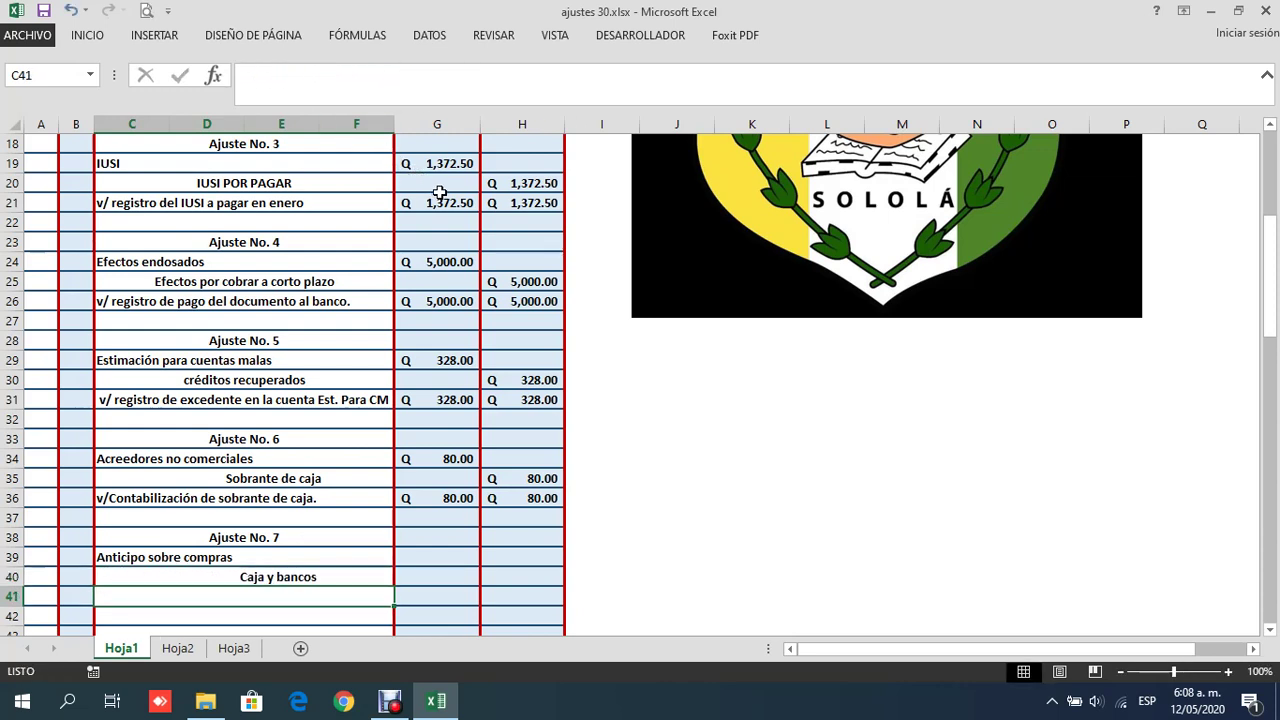
Enter a debit of 3900 for Anticipo sobre compras in G39 and a credit of 3900 for Caja y bancos in H40
{"action": "left_click", "coordinate": [425, 558]}
{"action": "type", "text": "3900"}
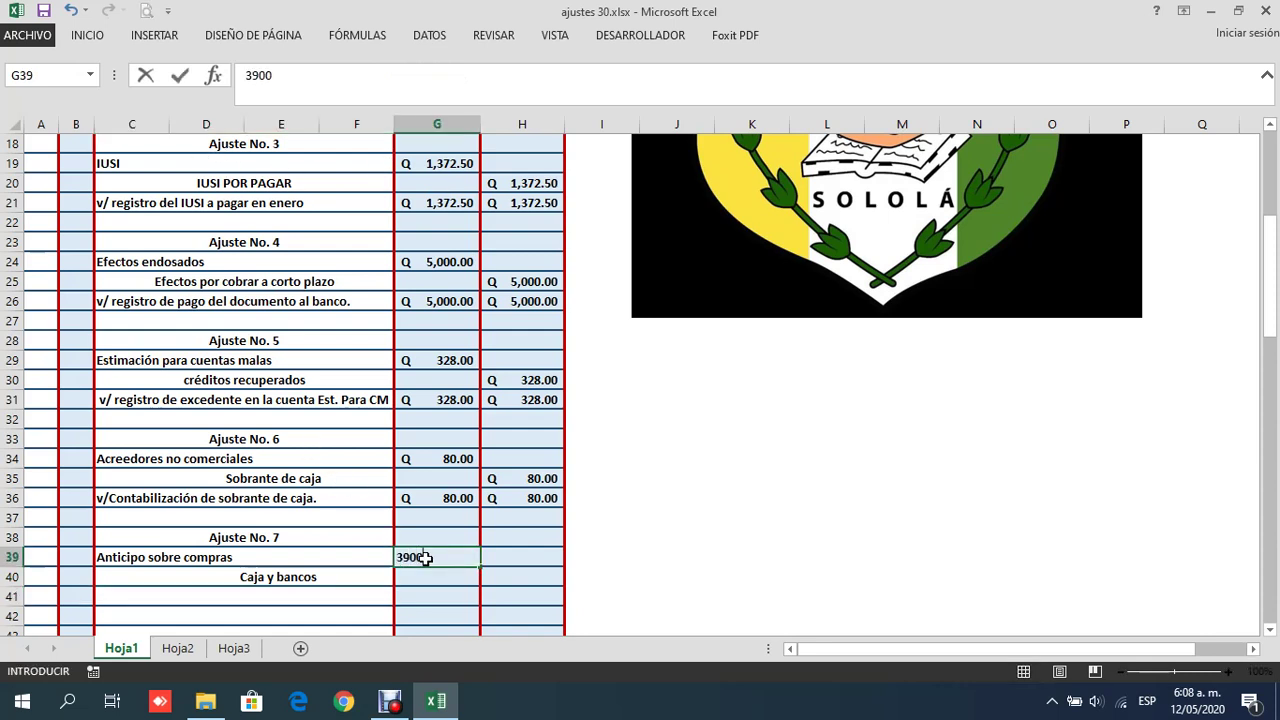
{"action": "key", "text": "Return"}
{"action": "key", "text": "Right"}
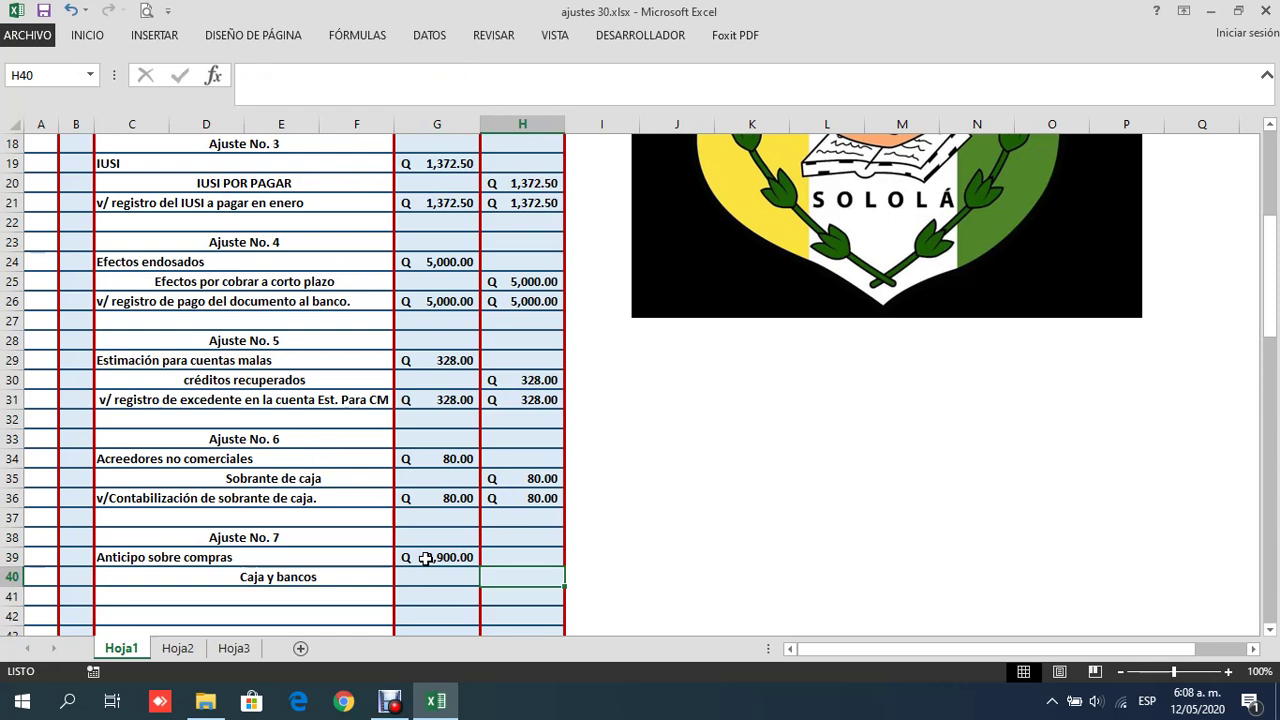
{"action": "type", "text": "3900"}
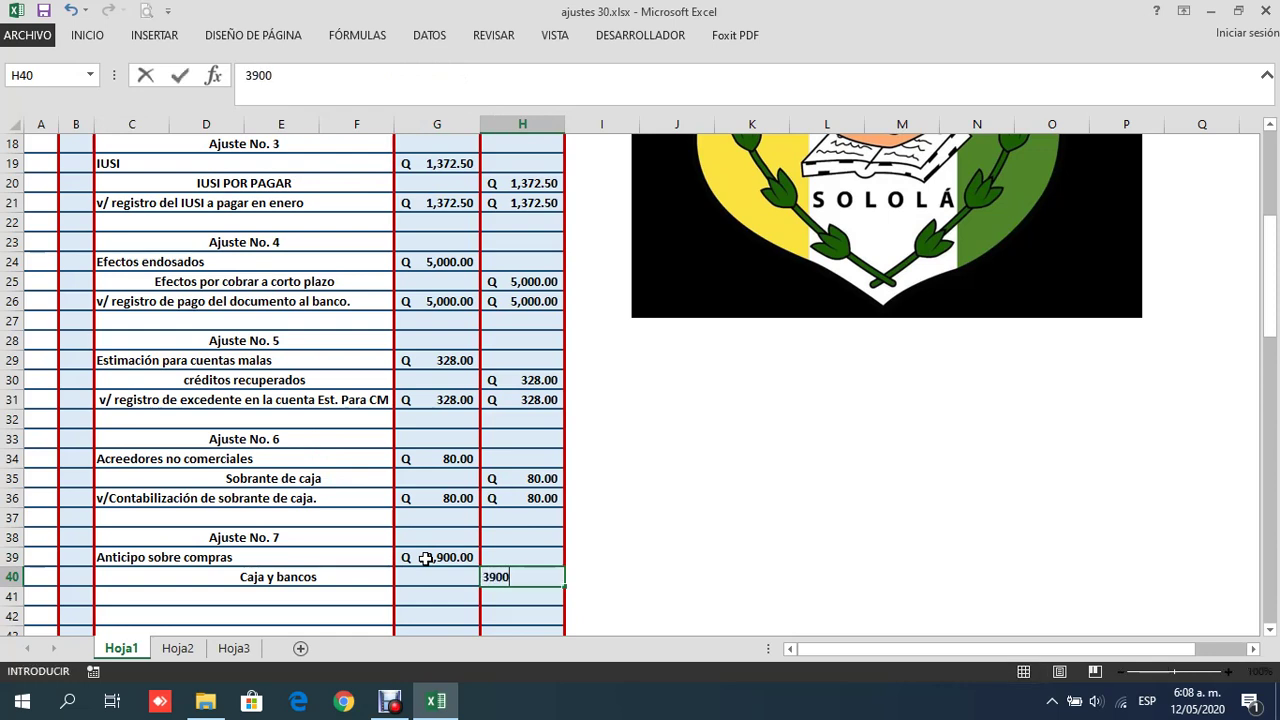
{"action": "key", "text": "Return"}
Enter the explanation "v/ contabilización de anticipo a Distribuidora el Nilo" in C41 for Ajuste No. 7
{"action": "key", "text": "Left"}
{"action": "key", "text": "Left"}
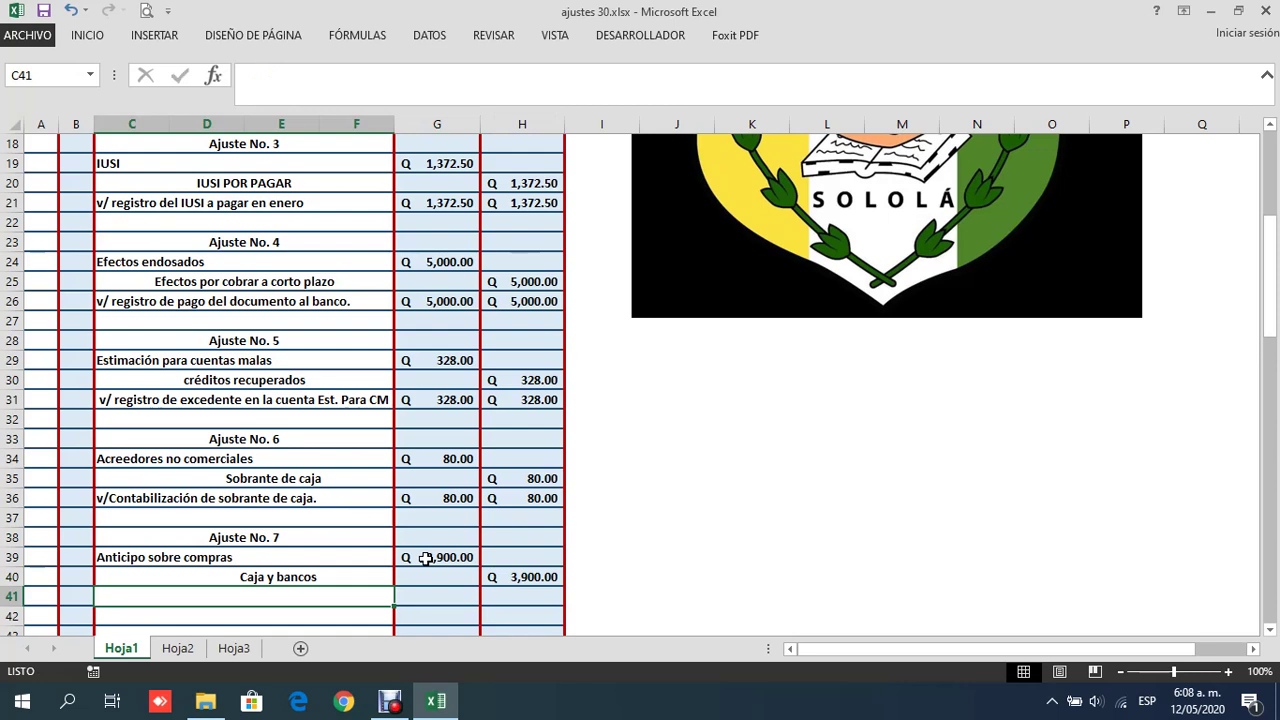
{"action": "type", "text": "v"}
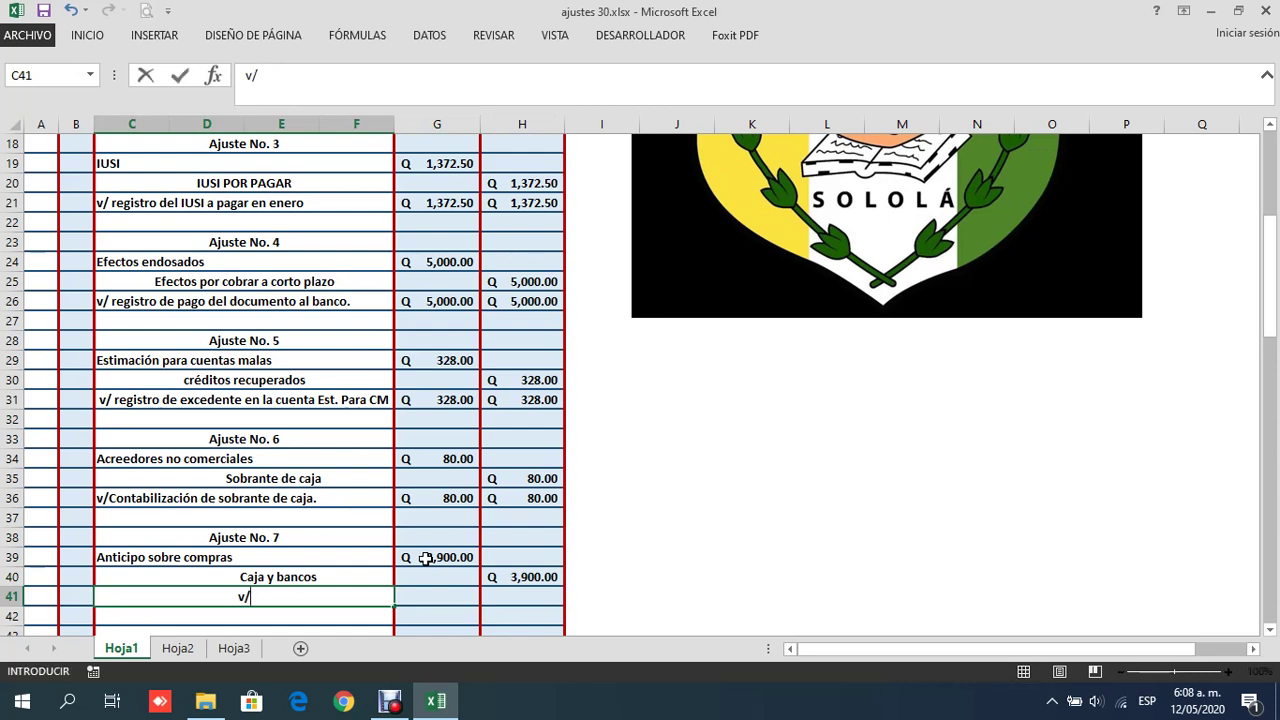
{"action": "type", "text": "/ contabilizac"}
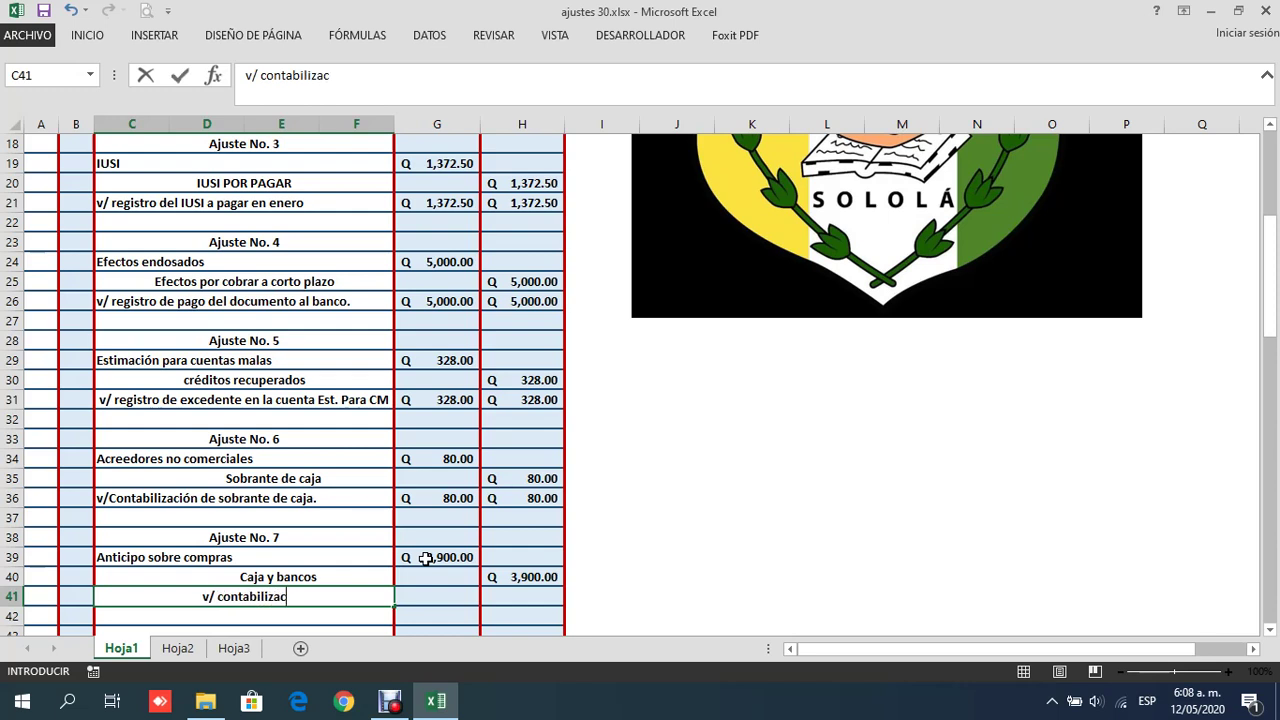
{"action": "type", "text": "ión de an"}
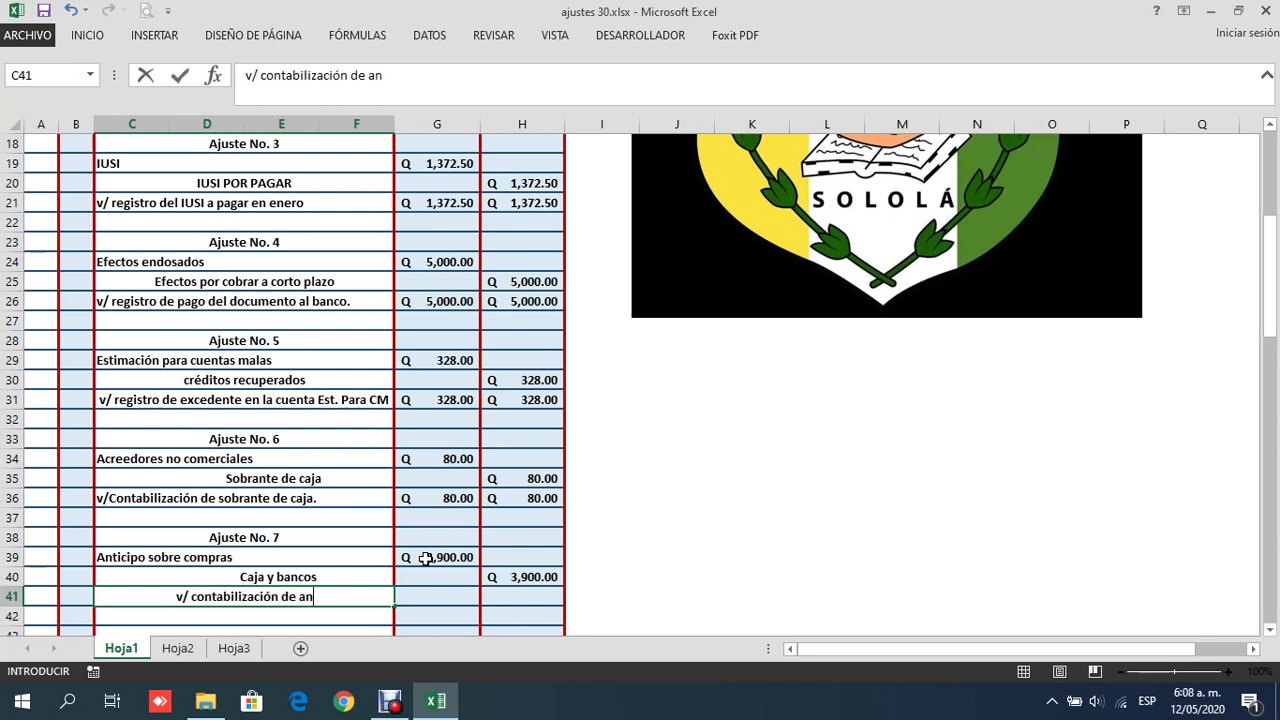
{"action": "type", "text": "ticipo a "}
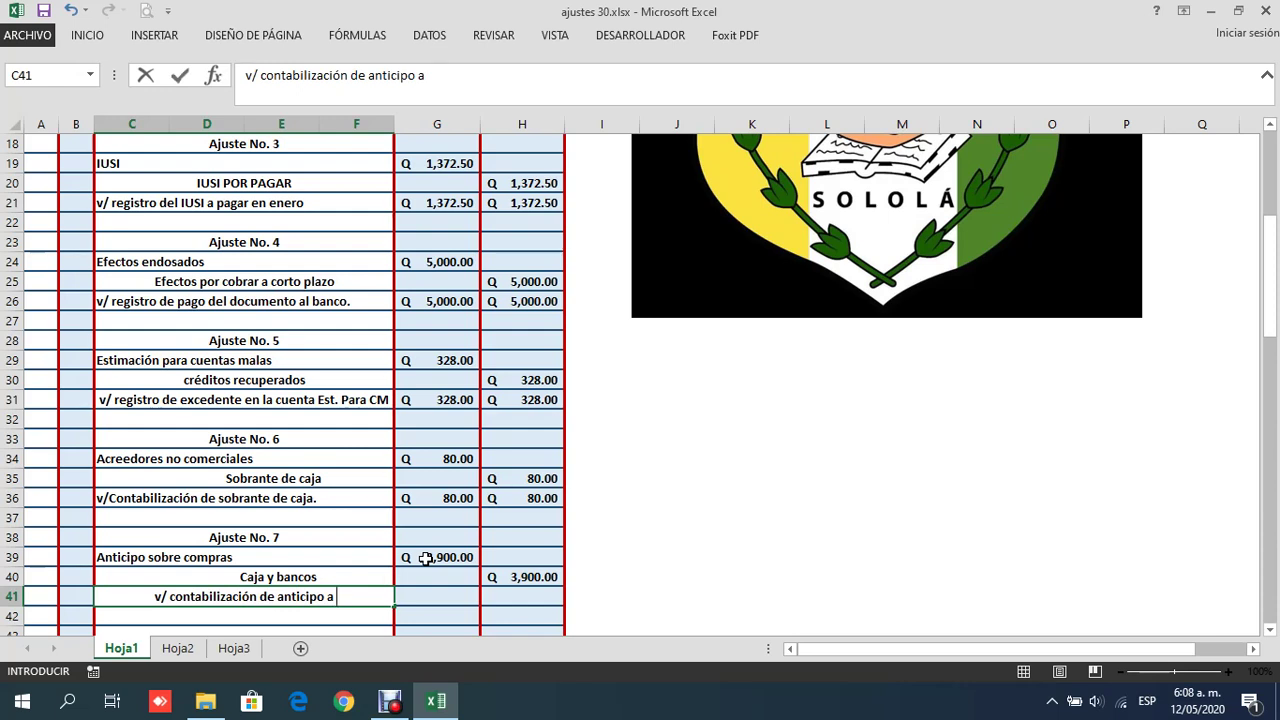
{"action": "type", "text": "Dist"}
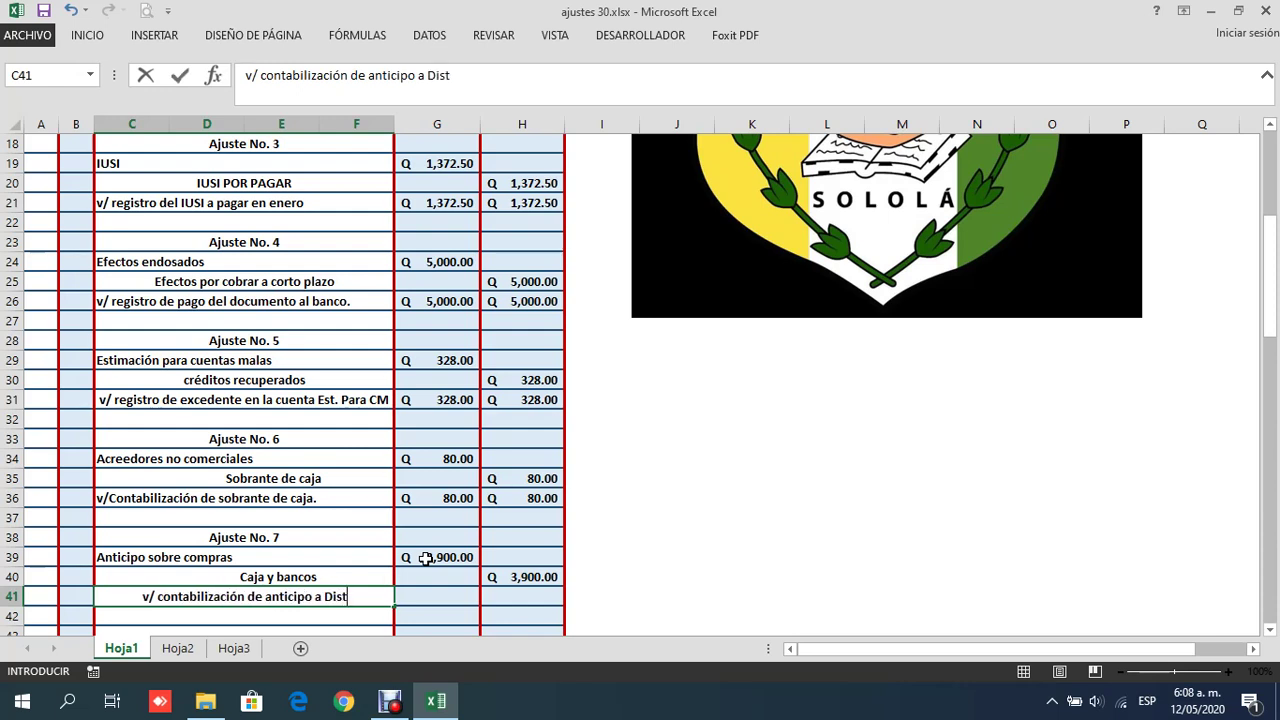
{"action": "type", "text": "ribuidora el"}
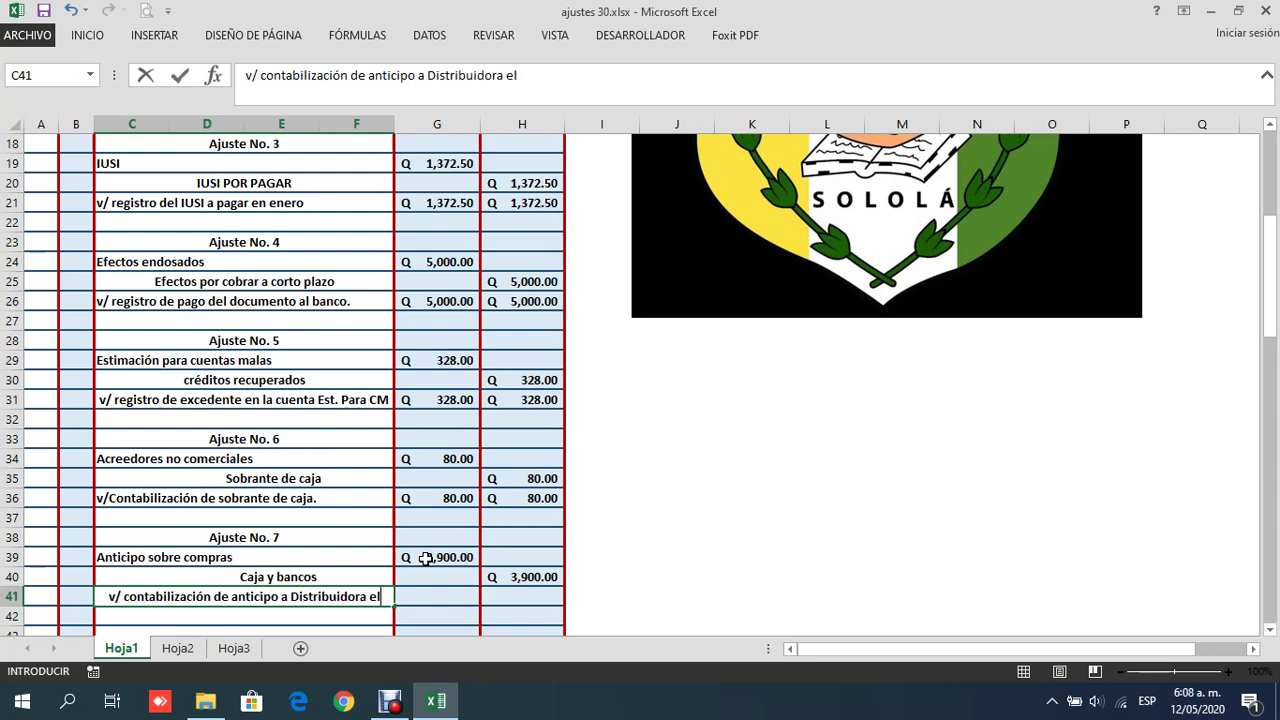
{"action": "type", "text": " Nilo"}
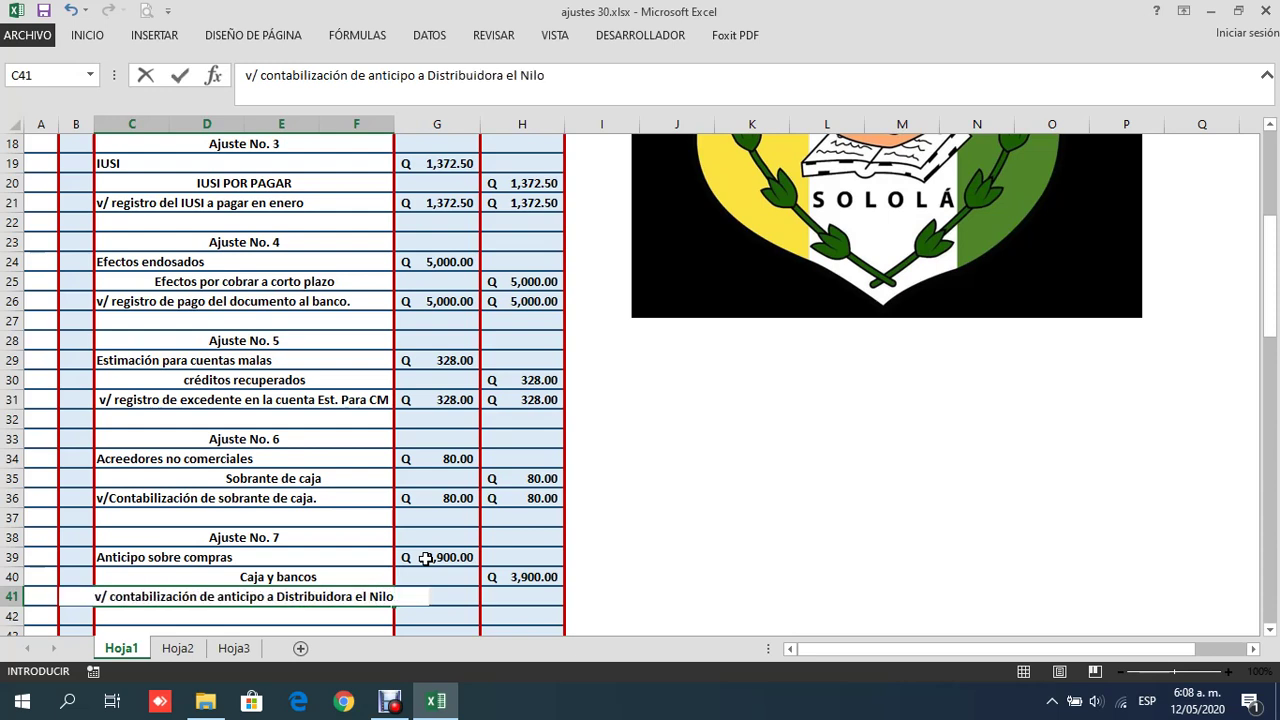
{"action": "key", "text": "Tab"}
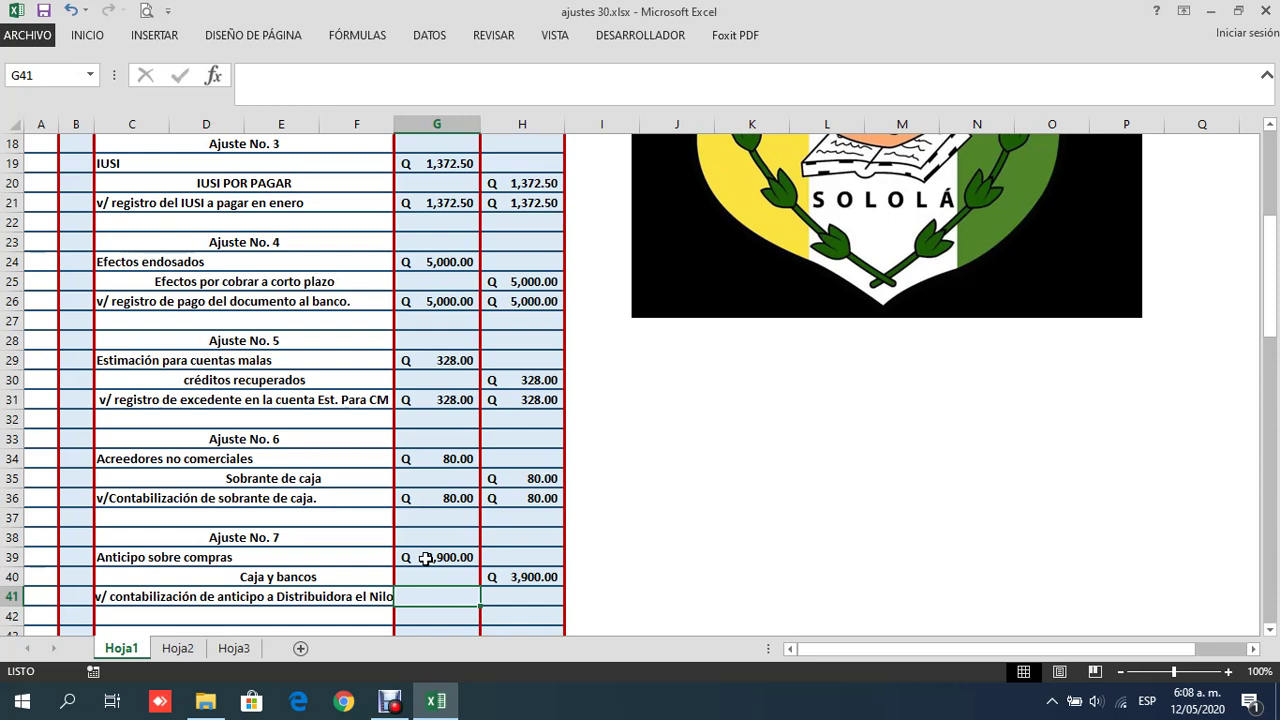
Enter the Ajuste No. 7 debit and credit totals of 3900 in G41 and H41
{"action": "type", "text": "3900"}
{"action": "key", "text": "Tab"}
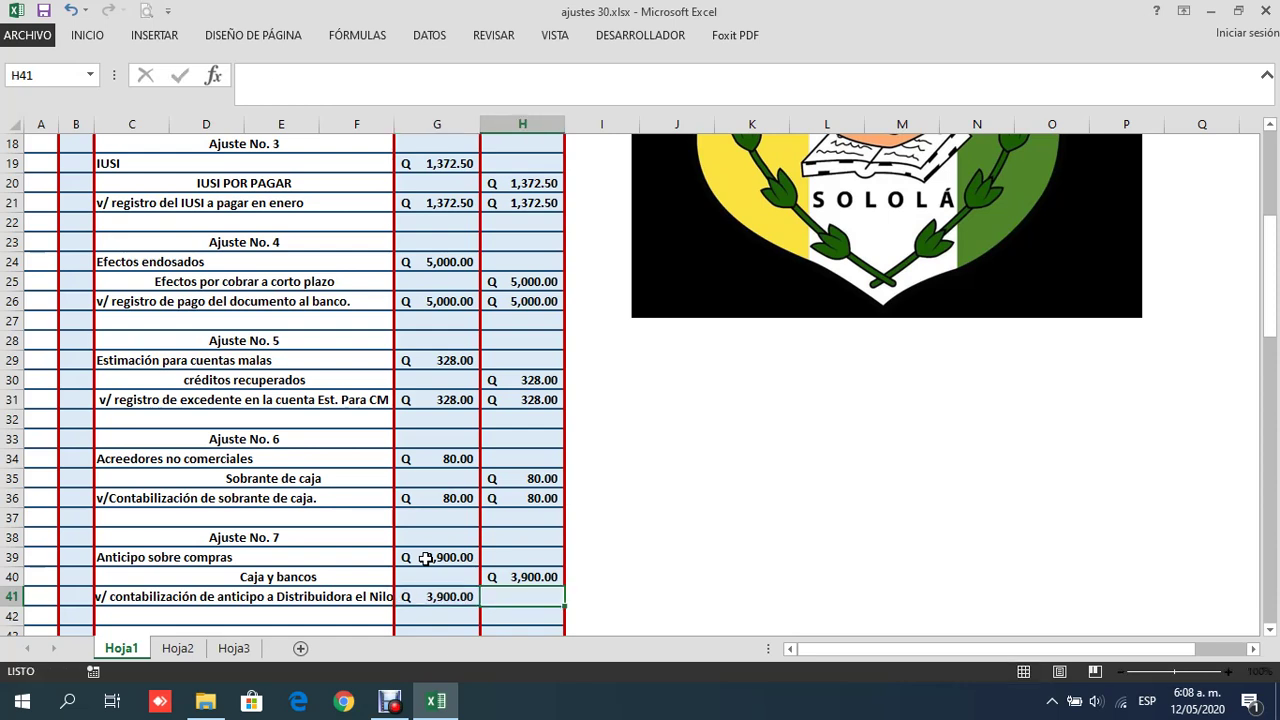
{"action": "type", "text": "3,900"}
{"action": "key", "text": "Return"}
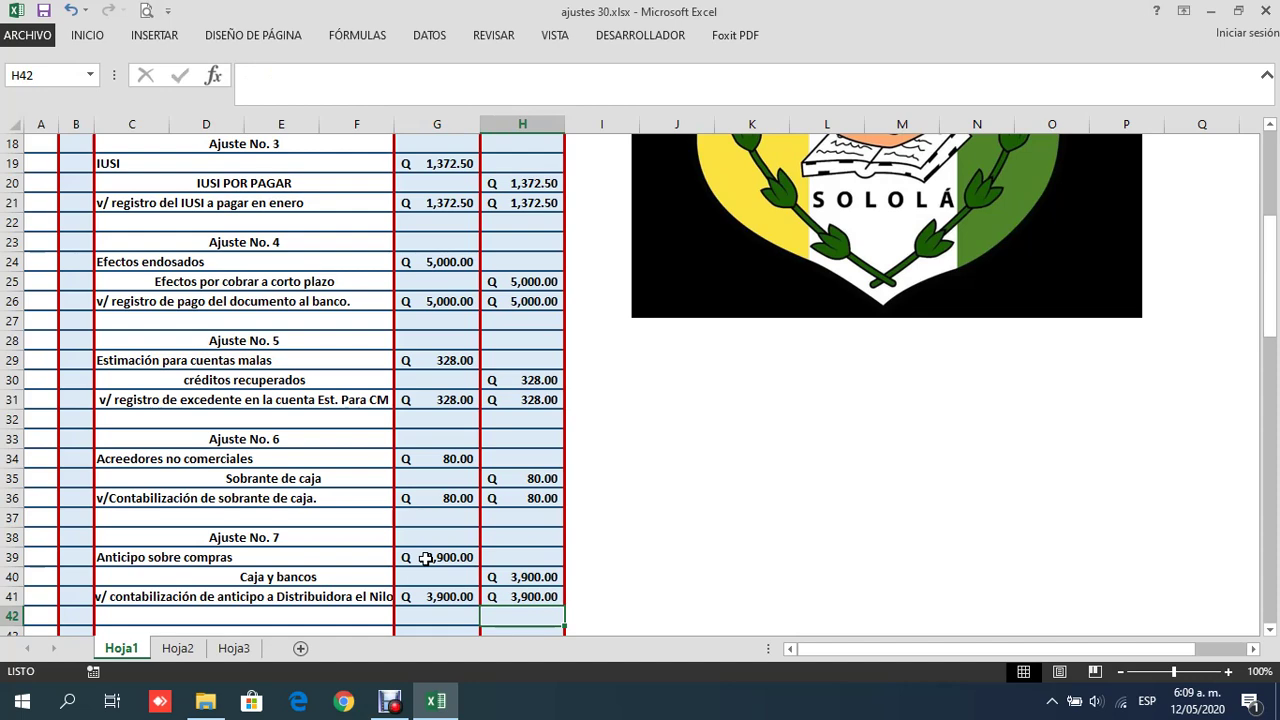
Consult adjustment 08 on sheet Hoja2 and enter the heading "Ajuste No. 8" in B33 of Hoja3
{"action": "left_click", "coordinate": [177, 648]}
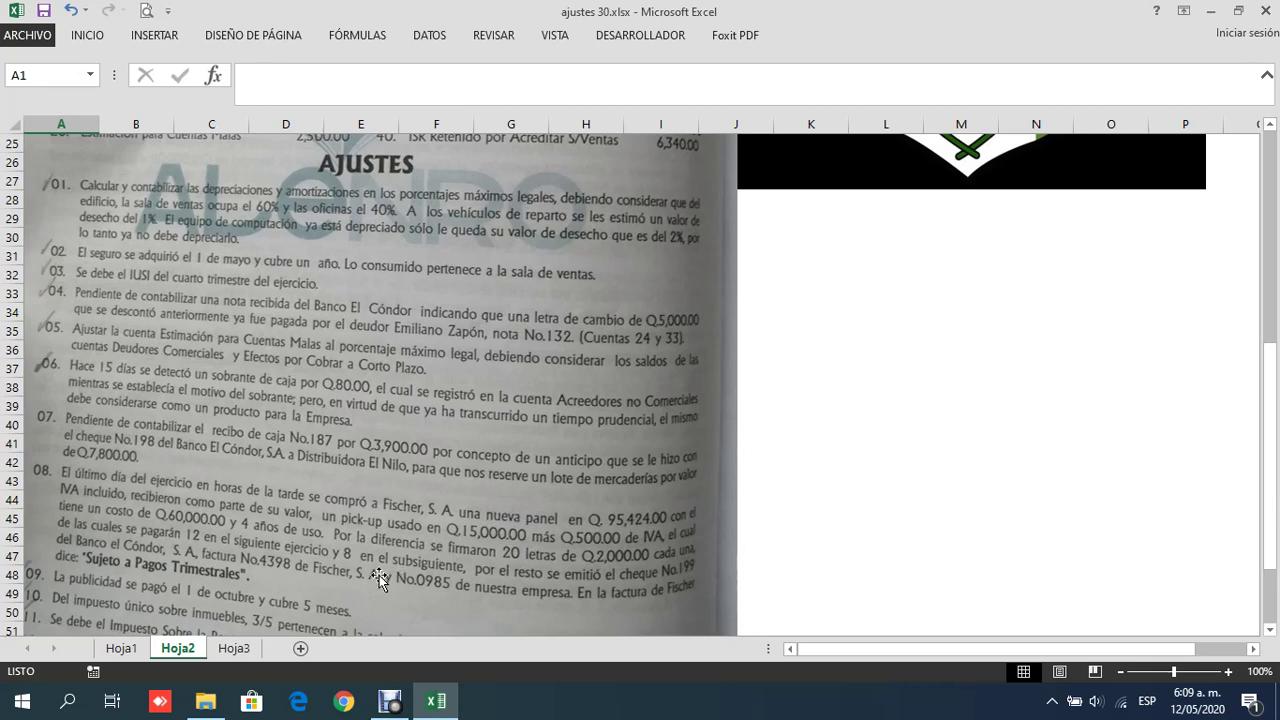
{"action": "left_click", "coordinate": [228, 652]}
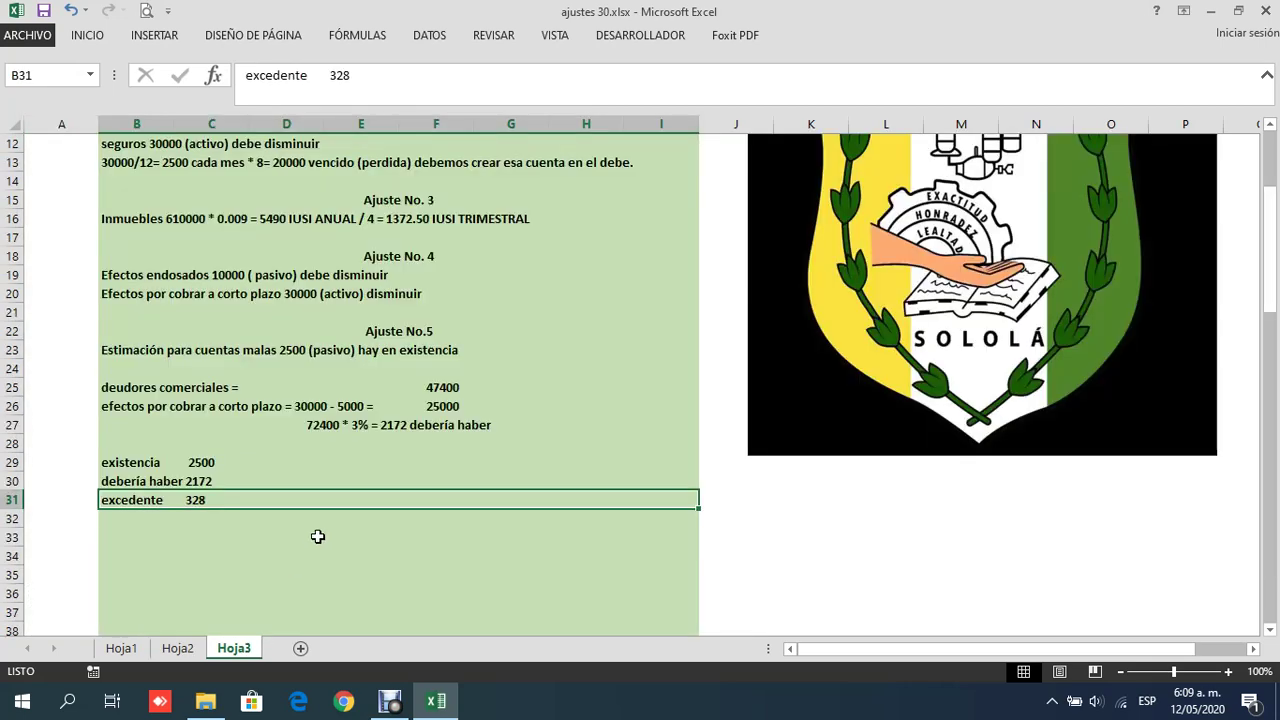
{"action": "left_click", "coordinate": [328, 536]}
{"action": "type", "text": "A"}
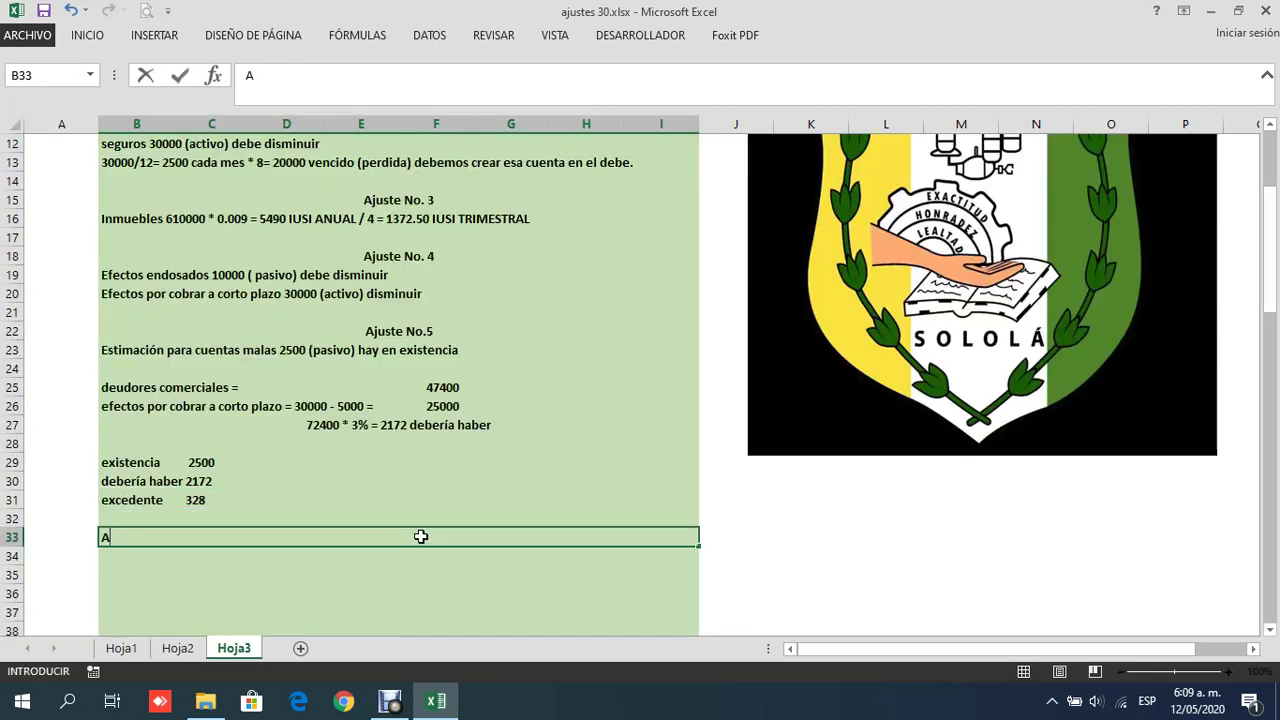
{"action": "type", "text": "juste No. 8"}
{"action": "key", "text": "Return"}
Center the Ajuste No. 8 heading in B33 horizontally
{"action": "left_click", "coordinate": [421, 537]}
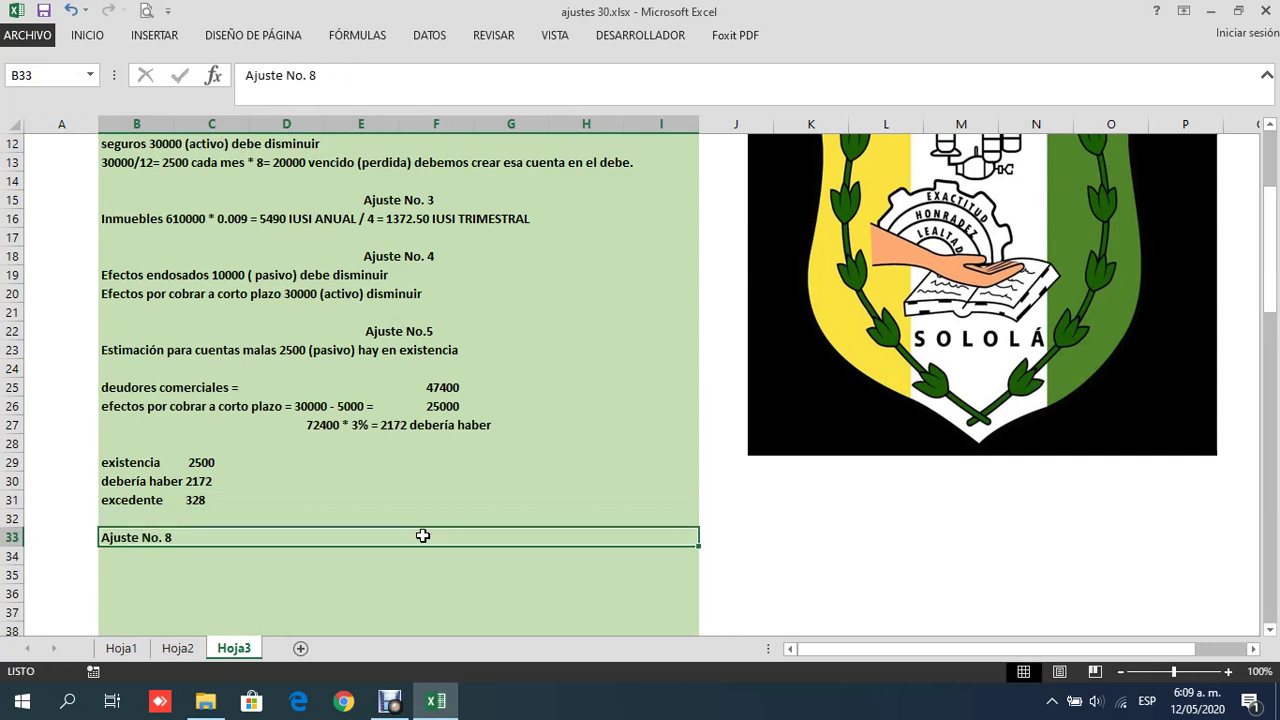
{"action": "left_click", "coordinate": [98, 42]}
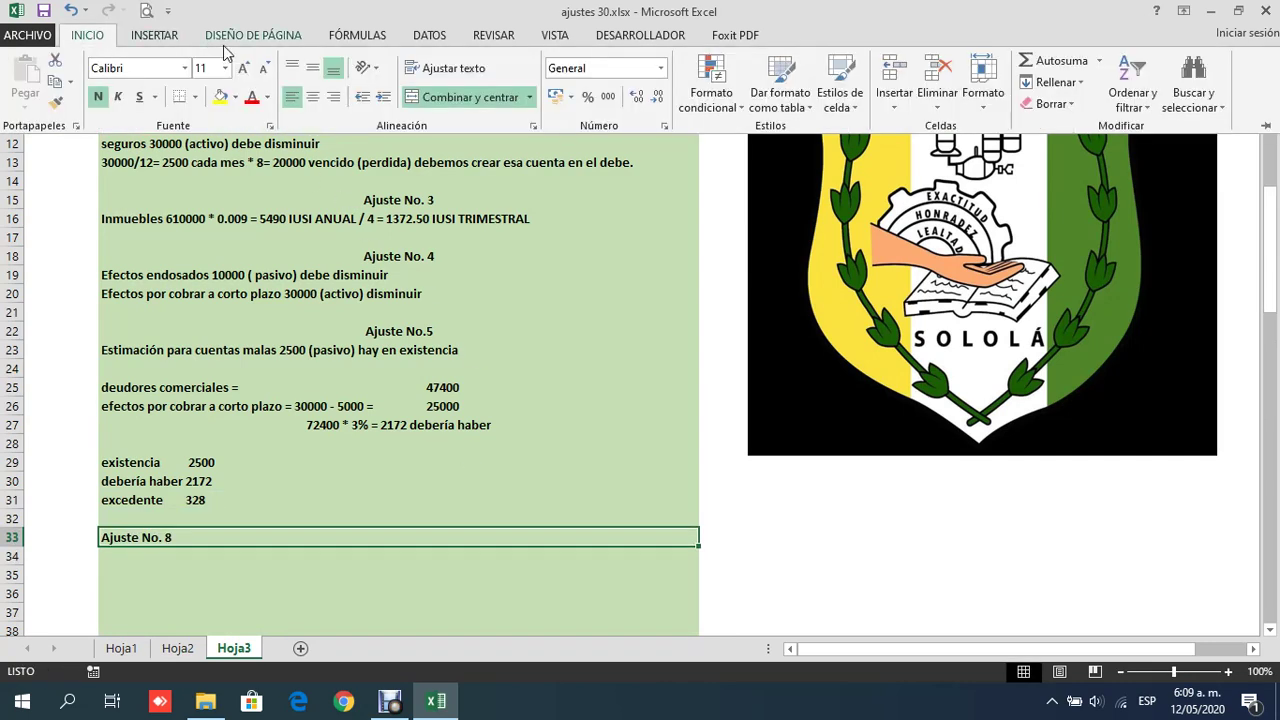
{"action": "left_click", "coordinate": [313, 97]}
{"action": "left_click", "coordinate": [156, 563]}
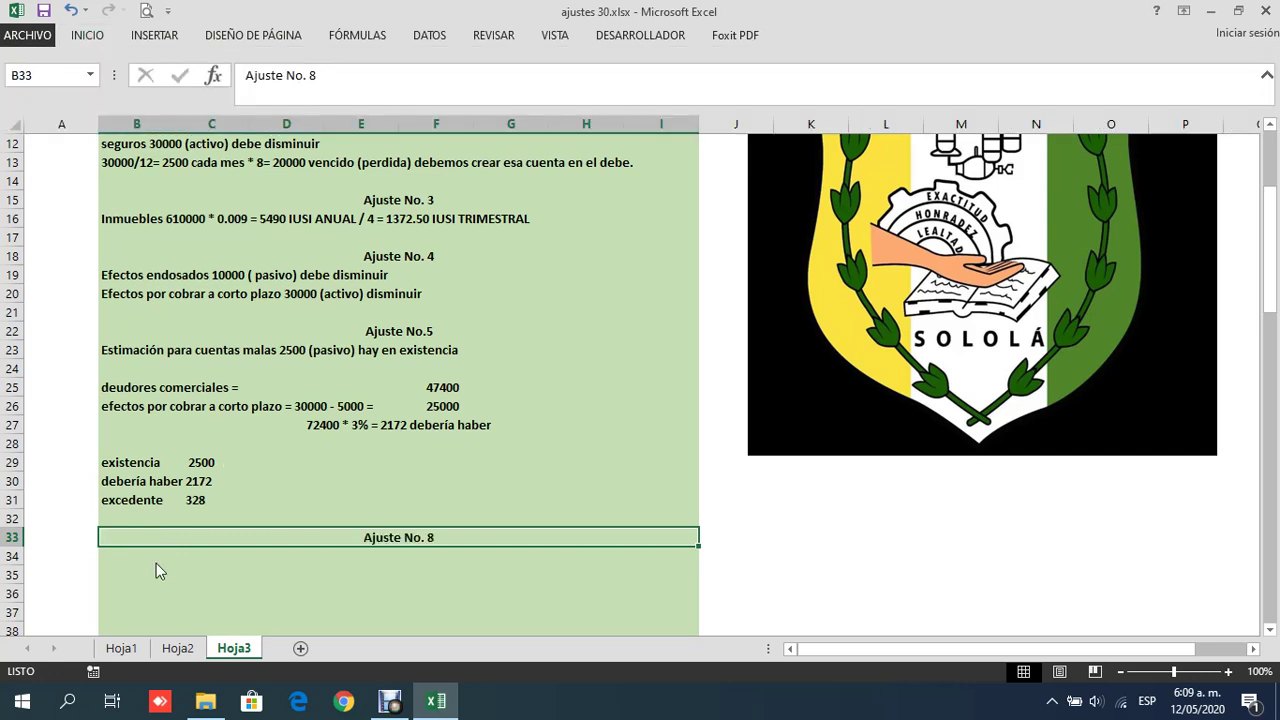
Enter the purchase calculation "1. Compra 95,424 / 1.12 = 85200 * 12% = 10224" in B34
{"action": "left_click", "coordinate": [150, 558]}
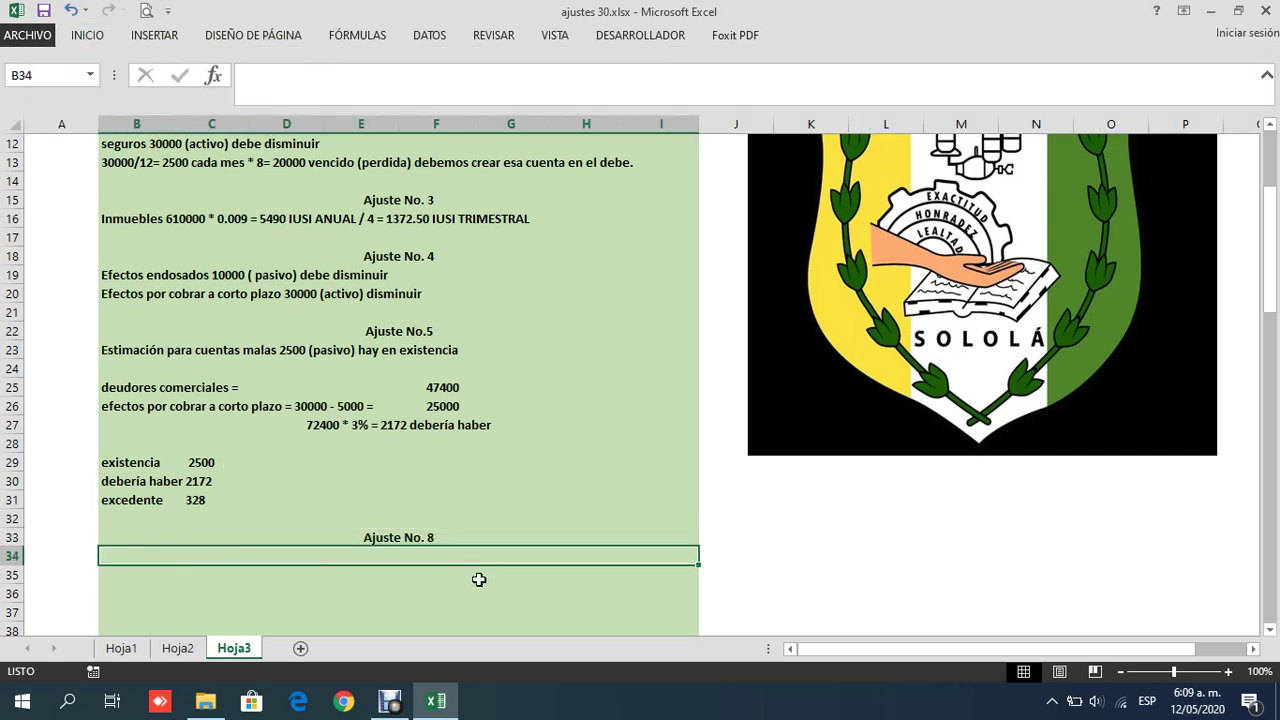
{"action": "type", "text": "1. "}
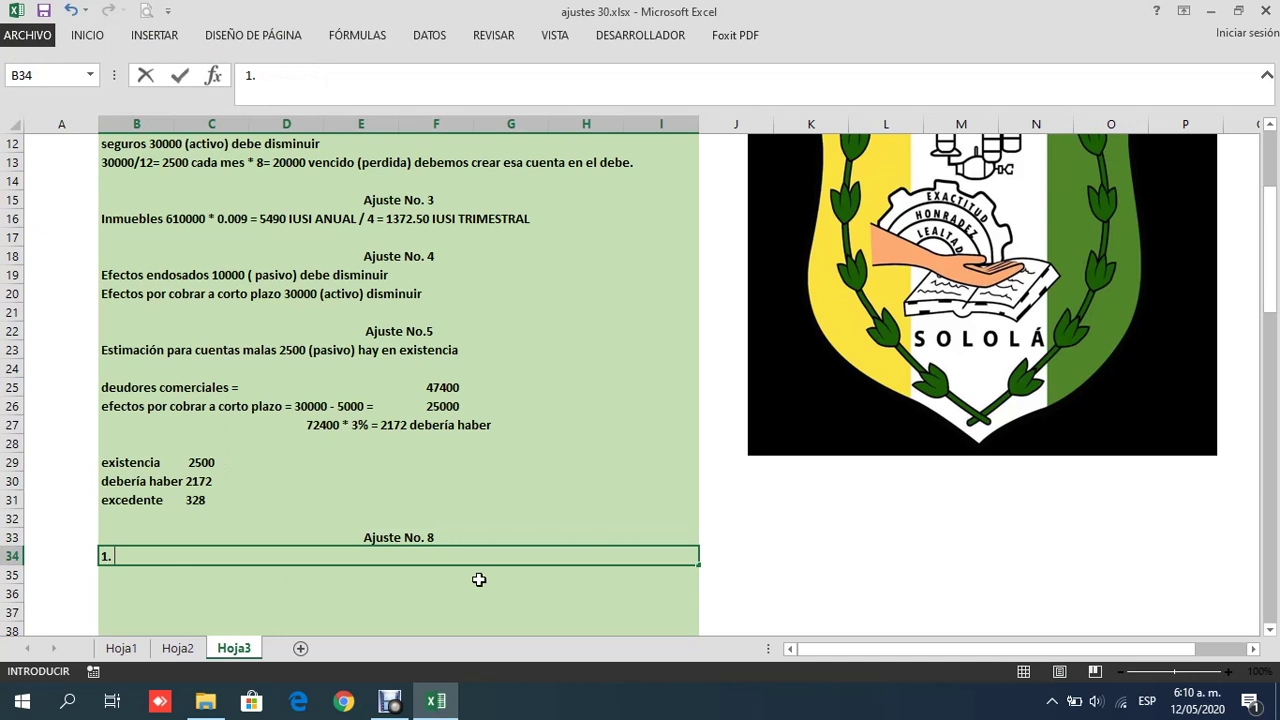
{"action": "type", "text": "Compra"}
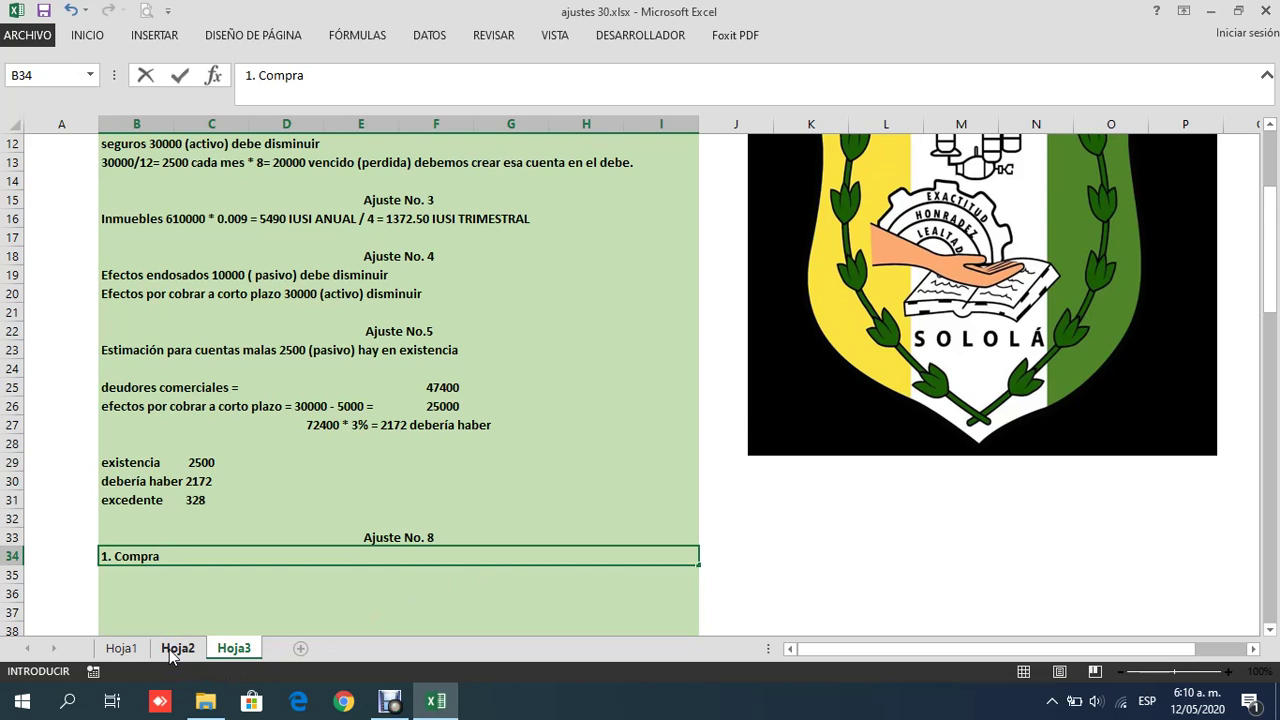
{"action": "type", "text": "95,424 / 1.12"}
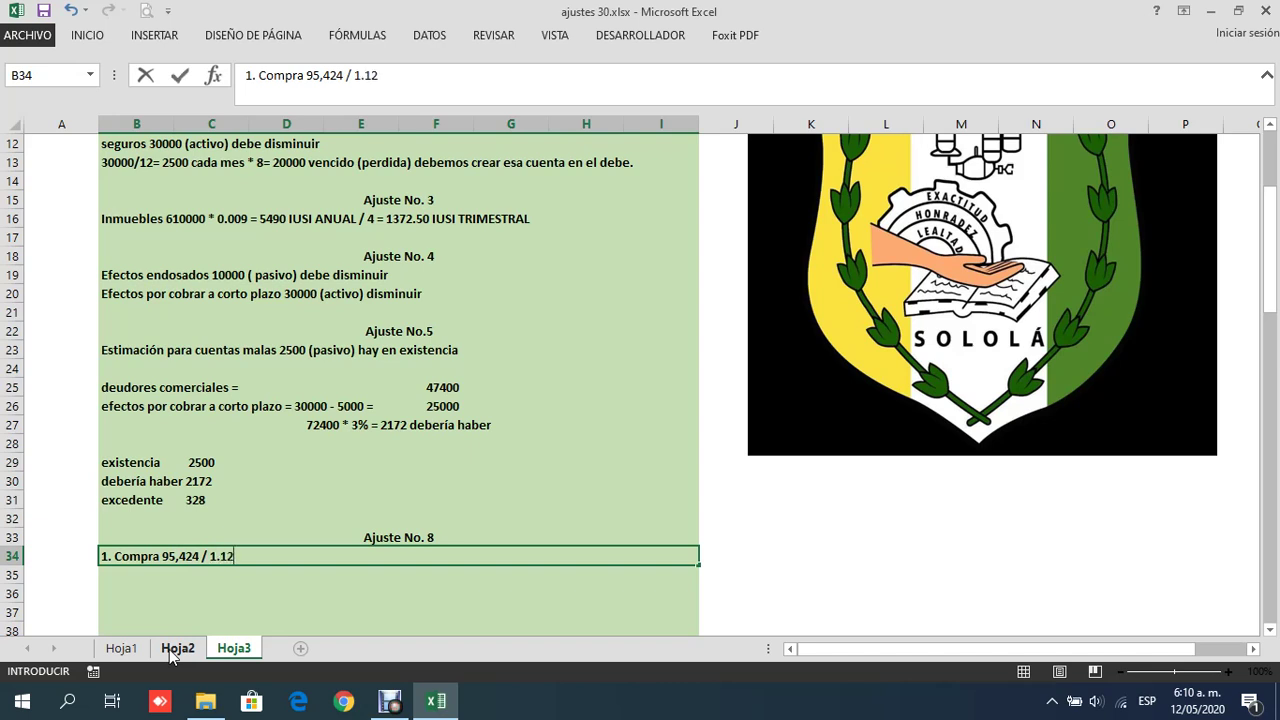
{"action": "type", "text": " ="}
{"action": "type", "text": "85200 * 12%"}
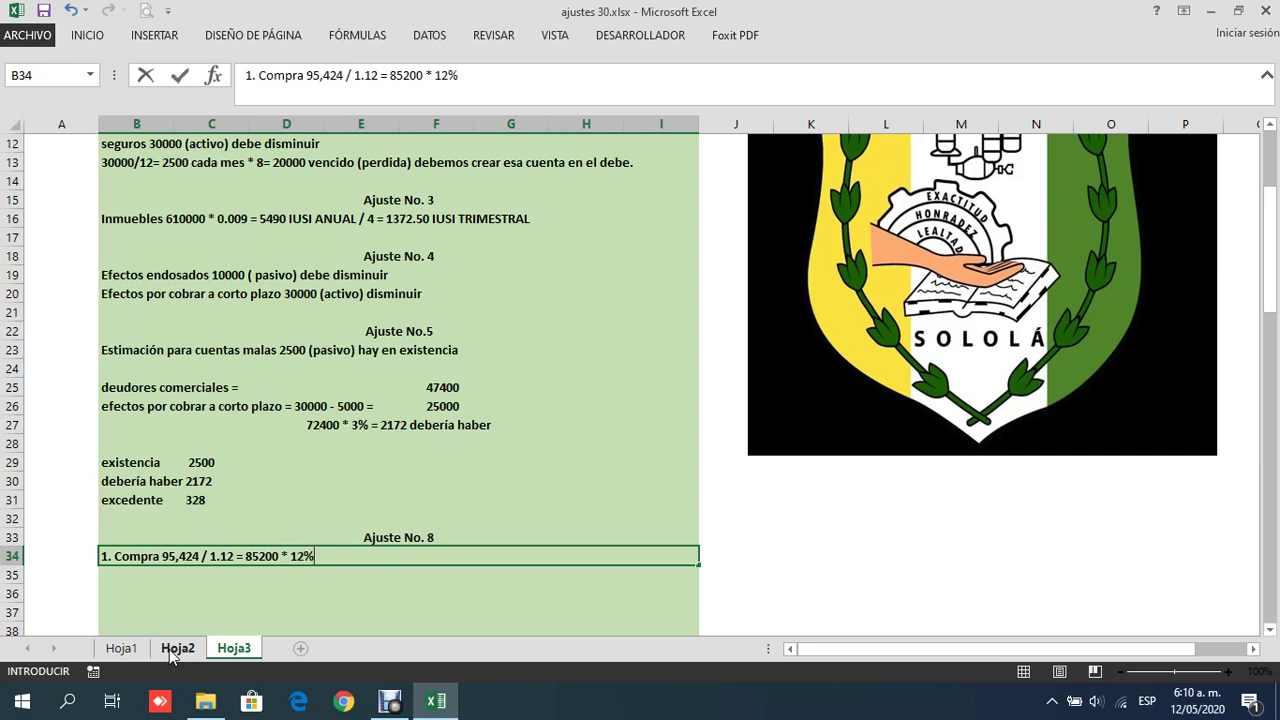
{"action": "type", "text": " = 10224"}
{"action": "key", "text": "Return"}
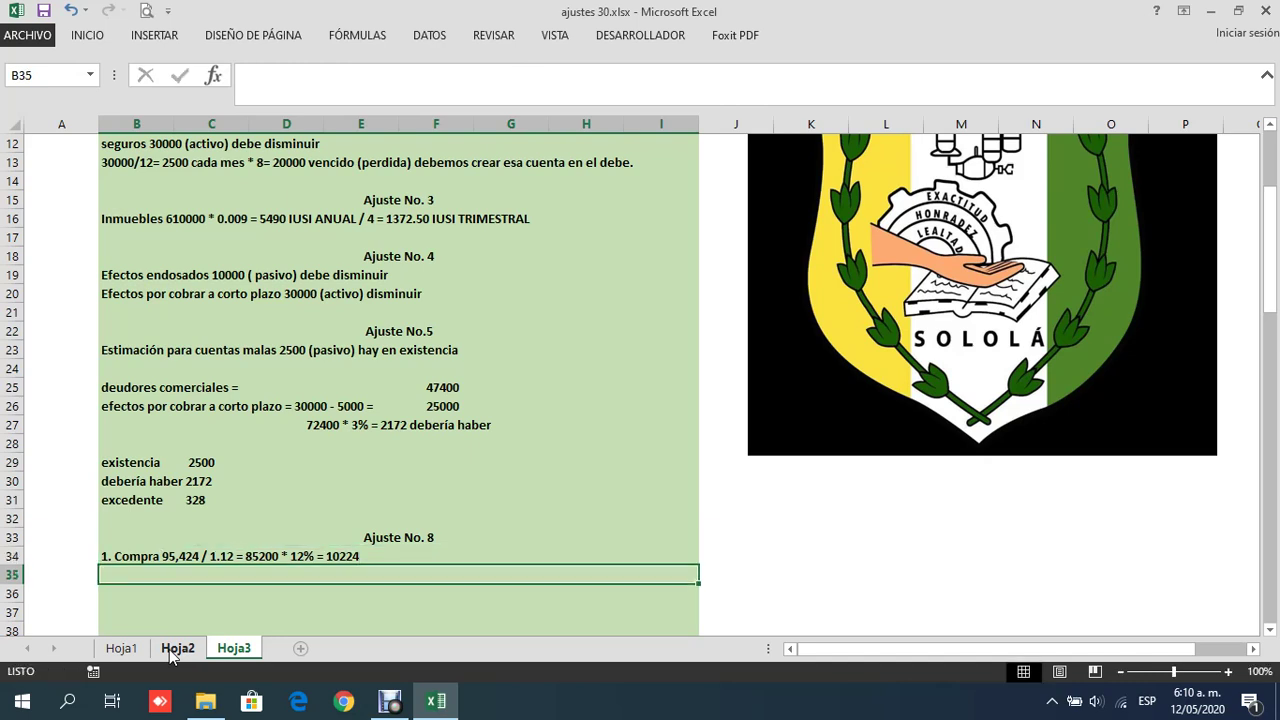
Enter the second calculation line "2. 15,000" followed by a spaced 500 in B36, leaving row 35 blank
{"action": "key", "text": "Return"}
{"action": "type", "text": "2."}
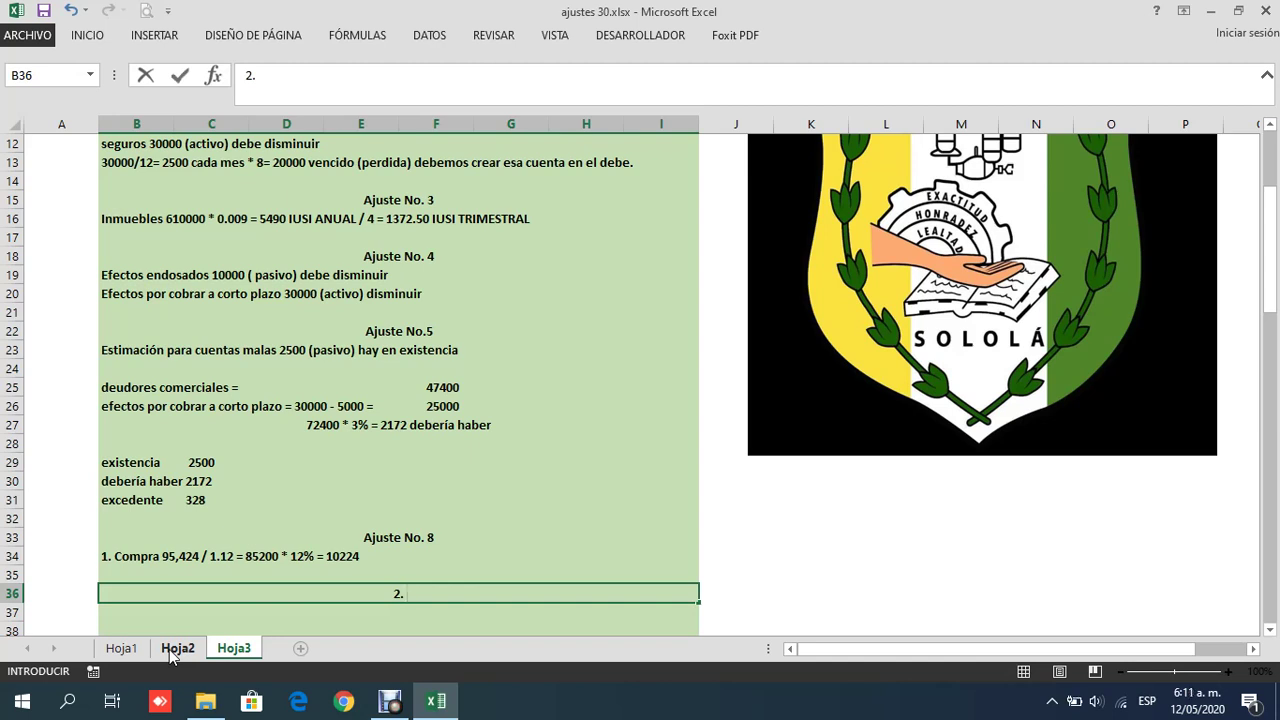
{"action": "type", "text": "15,000             5000"}
{"action": "key", "text": "BackSpace"}
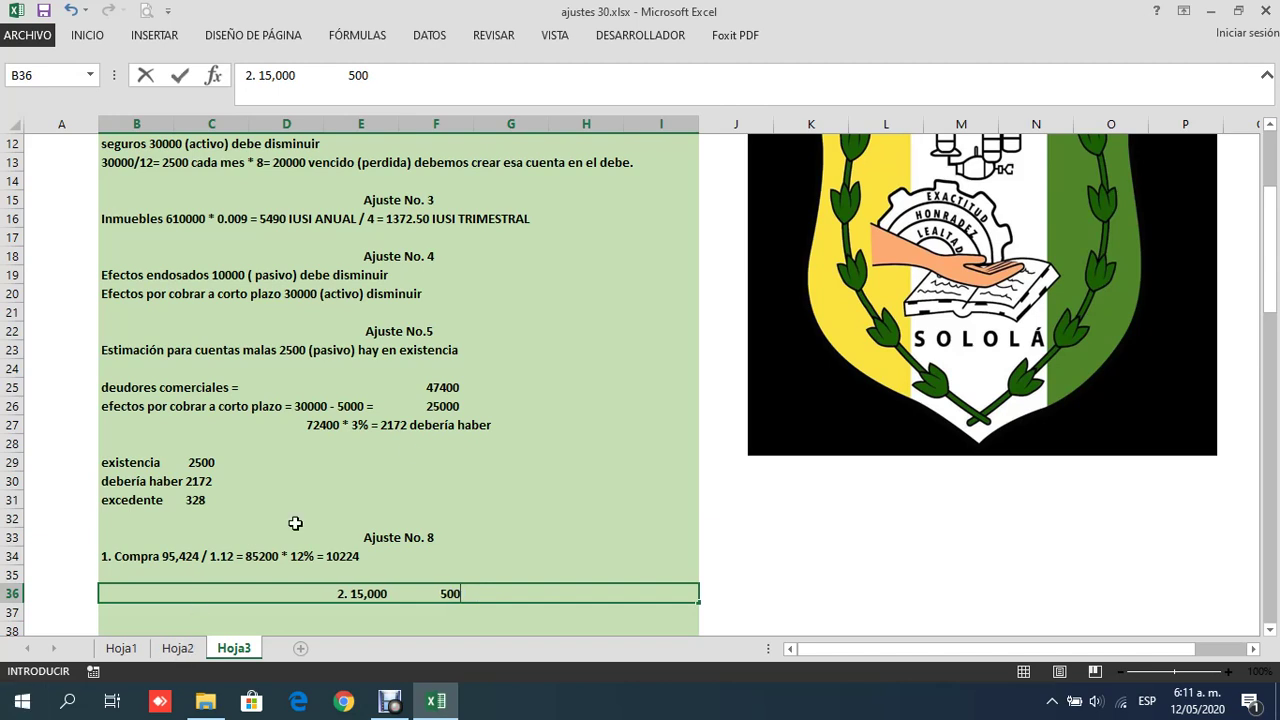
{"action": "left_click", "coordinate": [268, 555]}
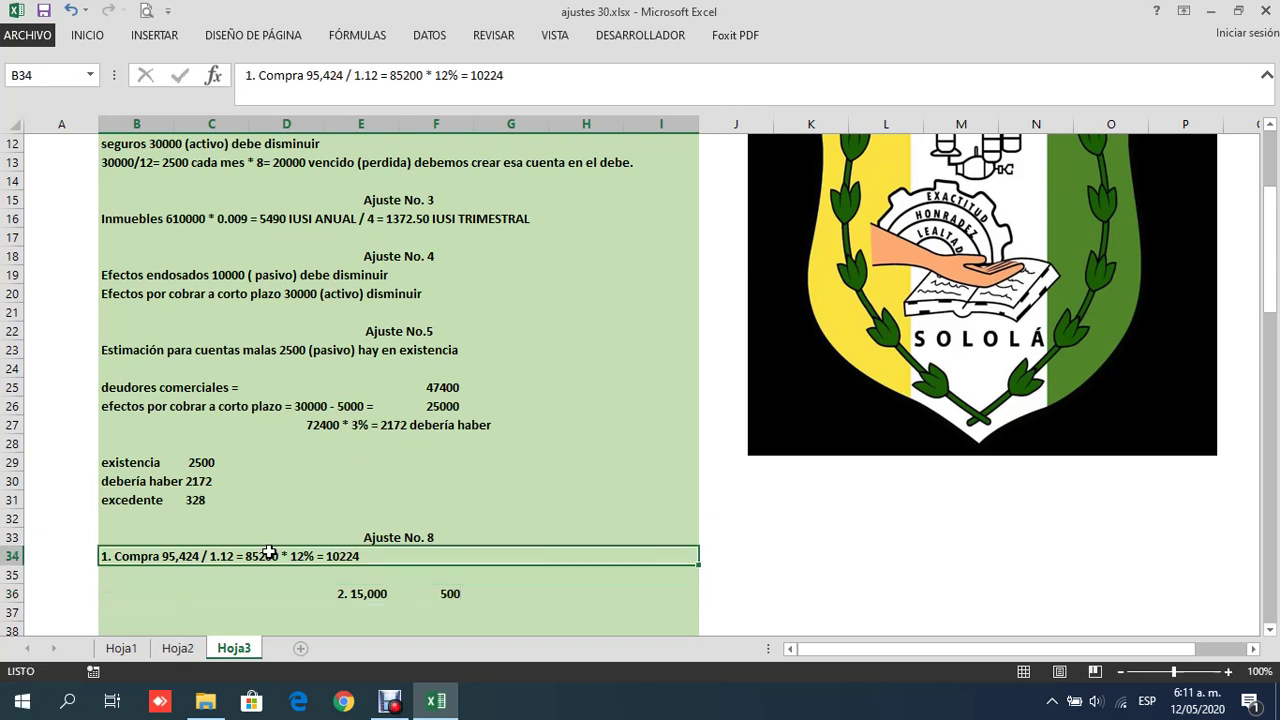
Insert the label "(vehículos de reparto)" after 85200 in the purchase calculation in B34
{"action": "left_click", "coordinate": [420, 76]}
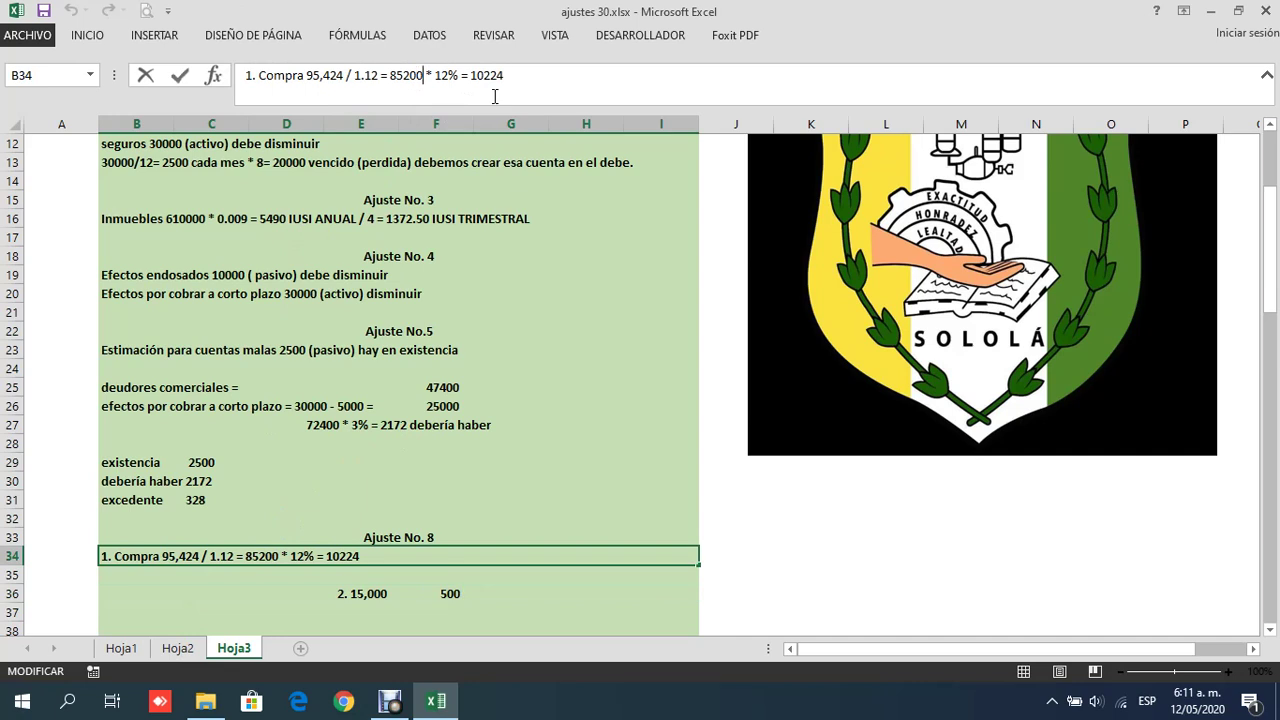
{"action": "type", "text": "(vehículos de reparto "}
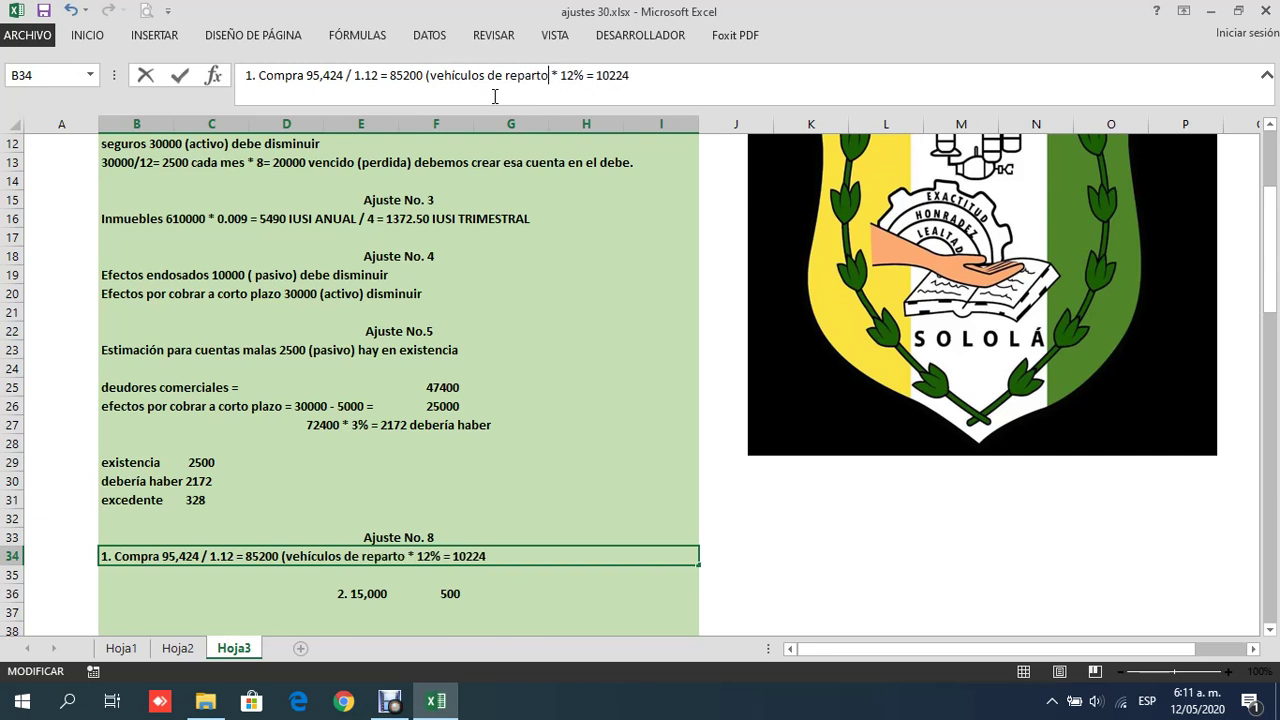
{"action": "type", "text": ") * 12% = 10224 "}
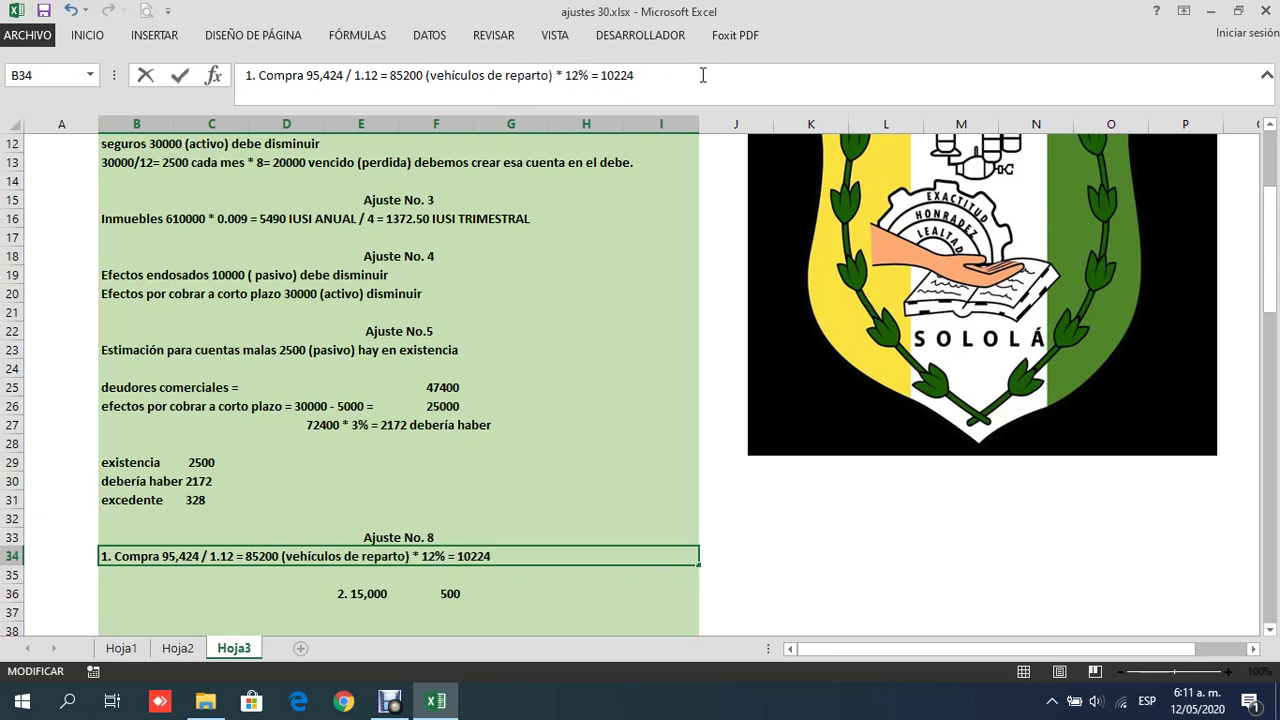
Append the label "(IVA DEUDOR)" after 10224 at the end of the purchase calculation in B34
{"action": "type", "text": "8"}
{"action": "key", "text": "BackSpace"}
{"action": "type", "text": "(iva"}
{"action": "key", "text": "BackSpace"}
{"action": "key", "text": "BackSpace"}
{"action": "key", "text": "BackSpace"}
{"action": "type", "text": "IVA DEUDOR"}
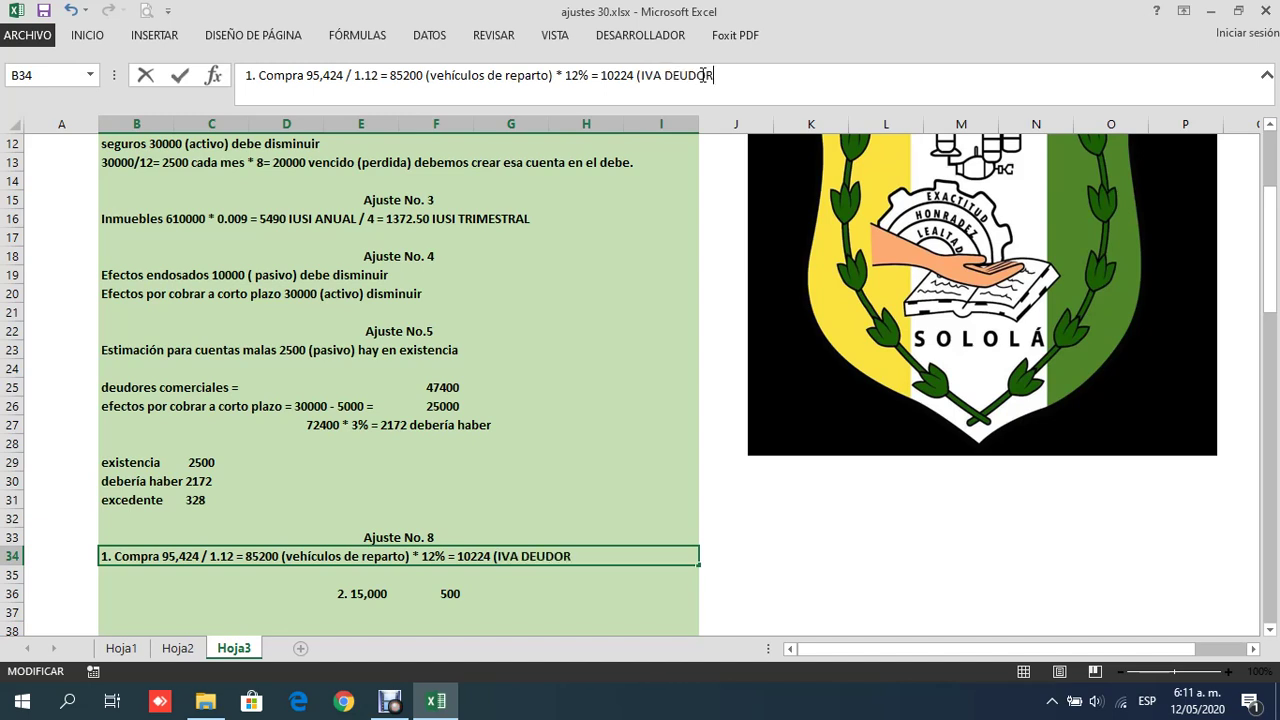
{"action": "type", "text": ")"}
{"action": "key", "text": "Return"}
{"action": "key", "text": "Return"}
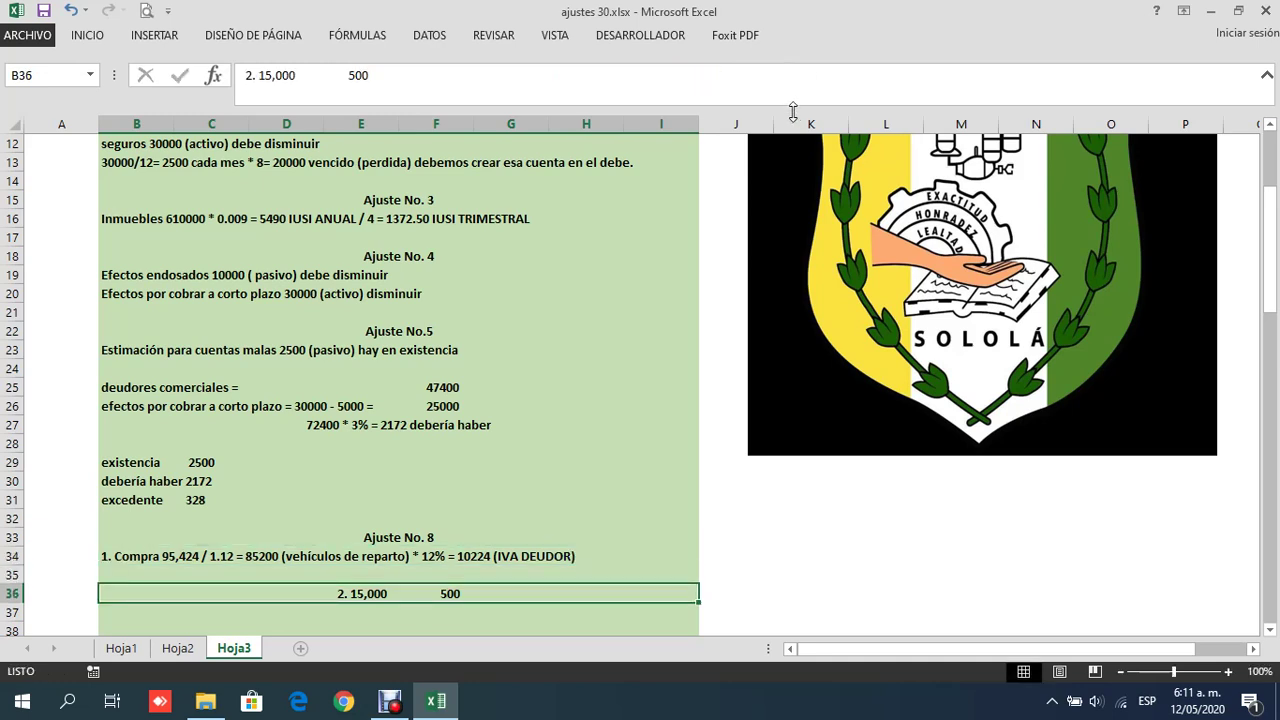
Insert the label "(VEHÍCULOS DE REPARTO)" after 15,000 in the second calculation line in B36
{"action": "left_click", "coordinate": [303, 78]}
{"action": "key", "text": "Left"}
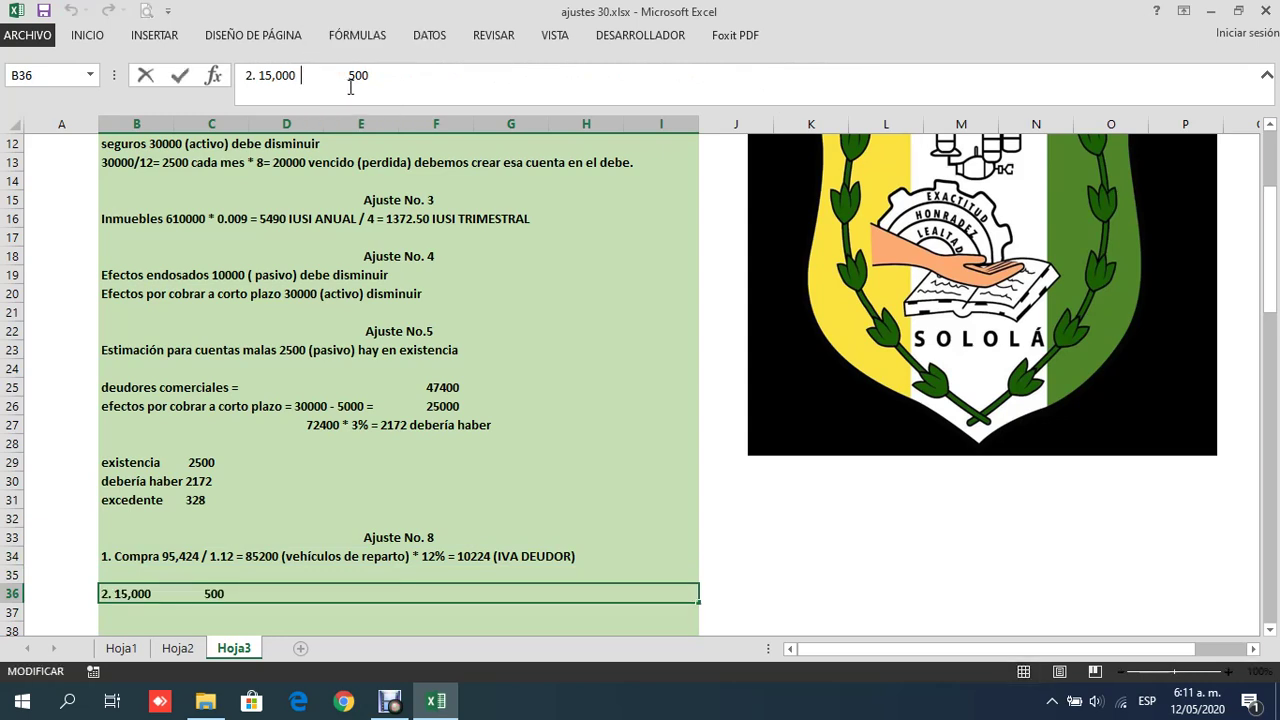
{"action": "type", "text": "("}
{"action": "type", "text": "VEHÍCU"}
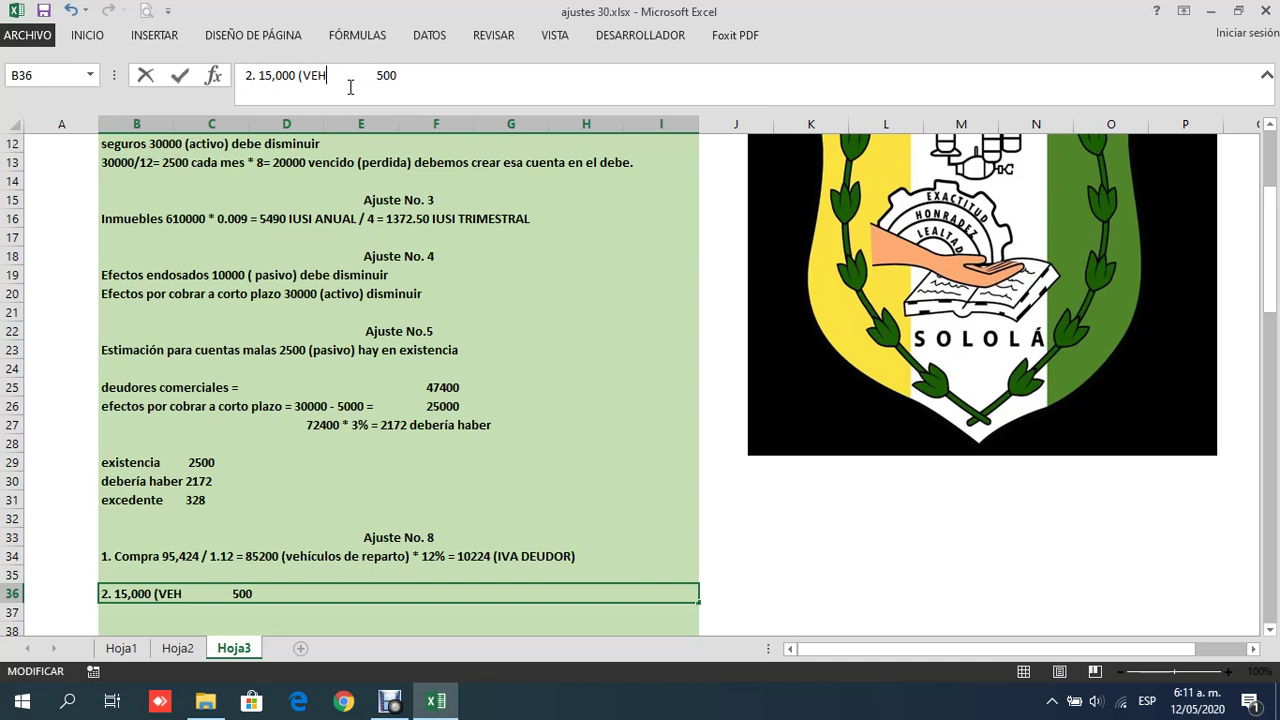
{"action": "type", "text": "LOS DE REPAR"}
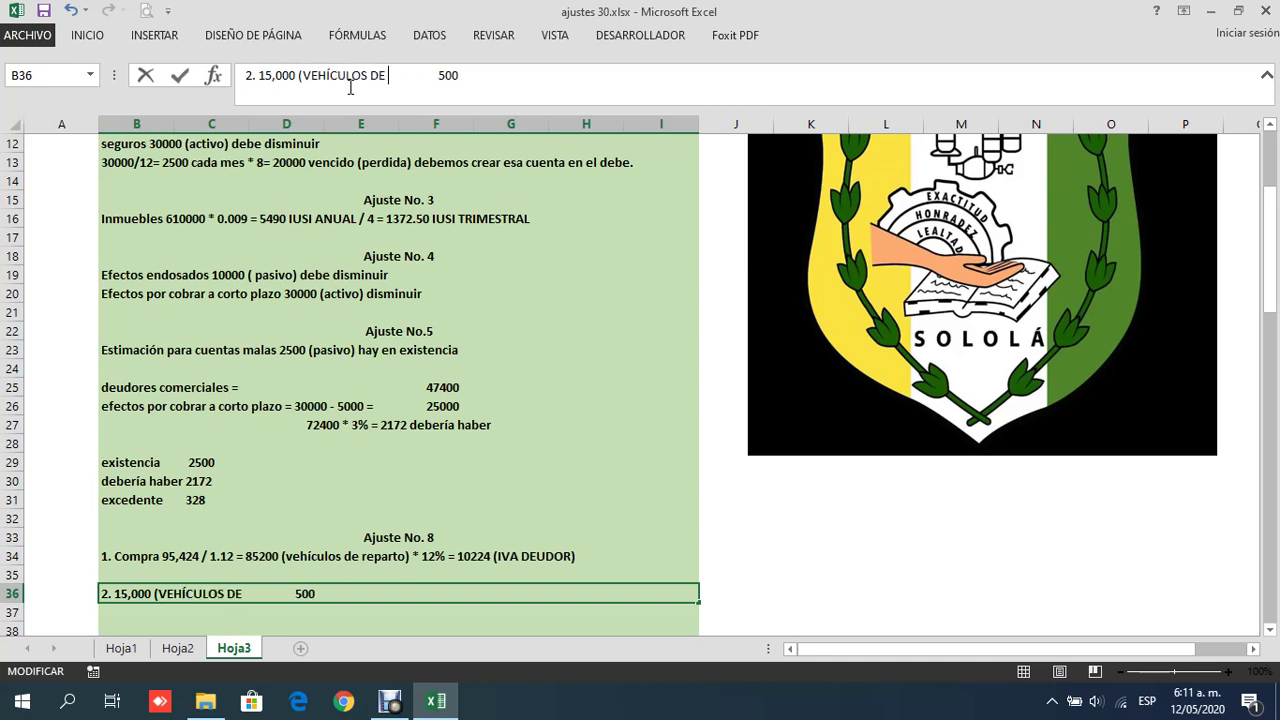
{"action": "type", "text": "TO)"}
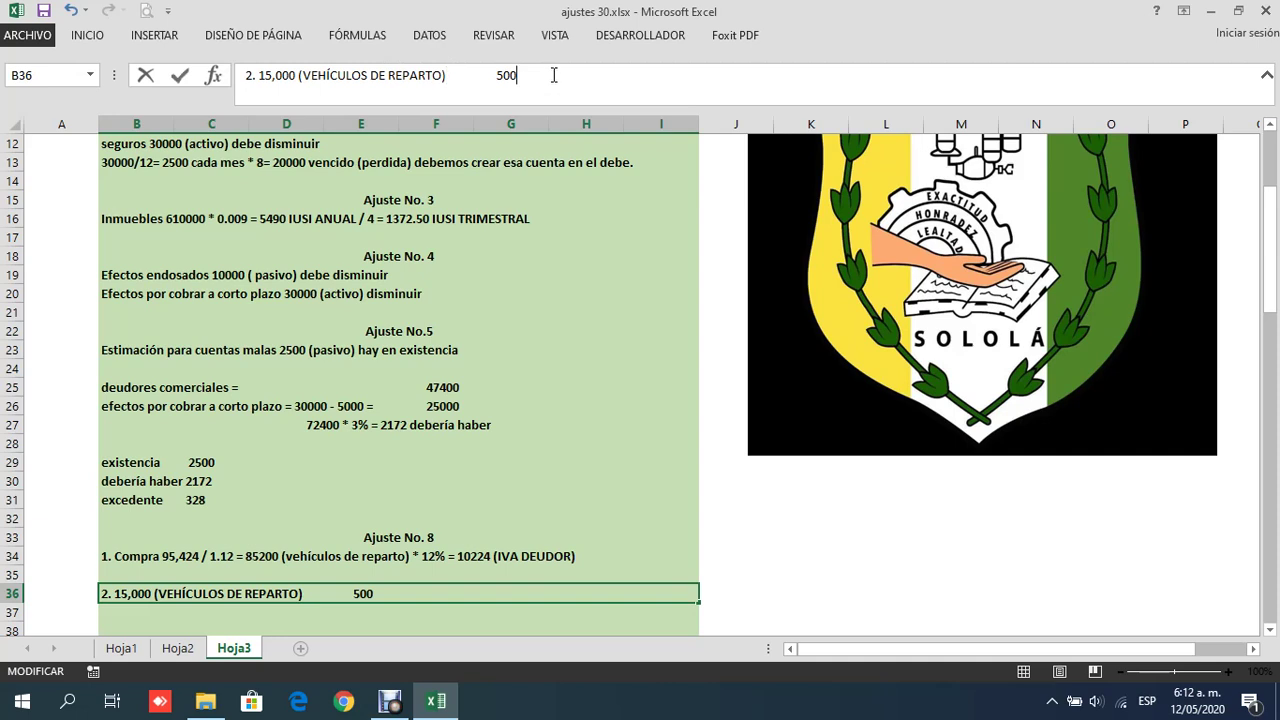
Append "(IVA ACREEDOR)" after 500 in B36 and left-align the cell
{"action": "type", "text": "            500 (IVA ACREEDE"}
{"action": "key", "text": "BackSpace"}
{"action": "type", "text": "OR)"}
{"action": "key", "text": "Return"}
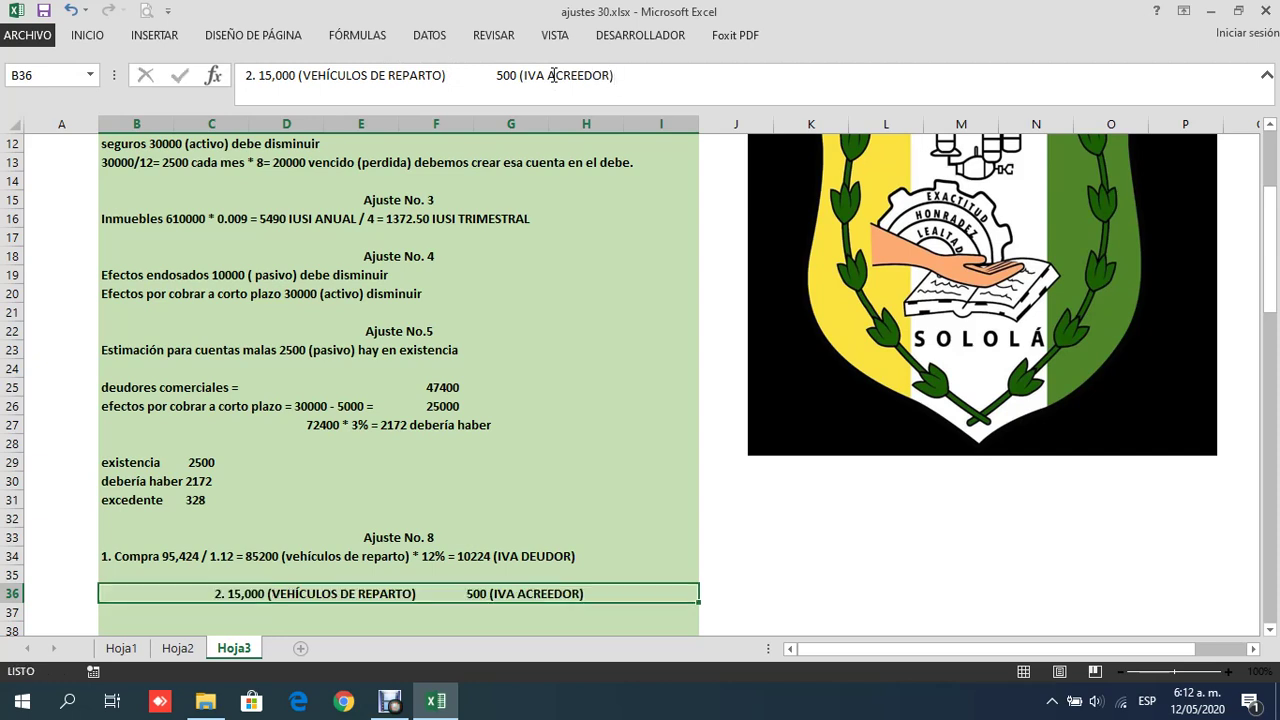
{"action": "key", "text": "Up"}
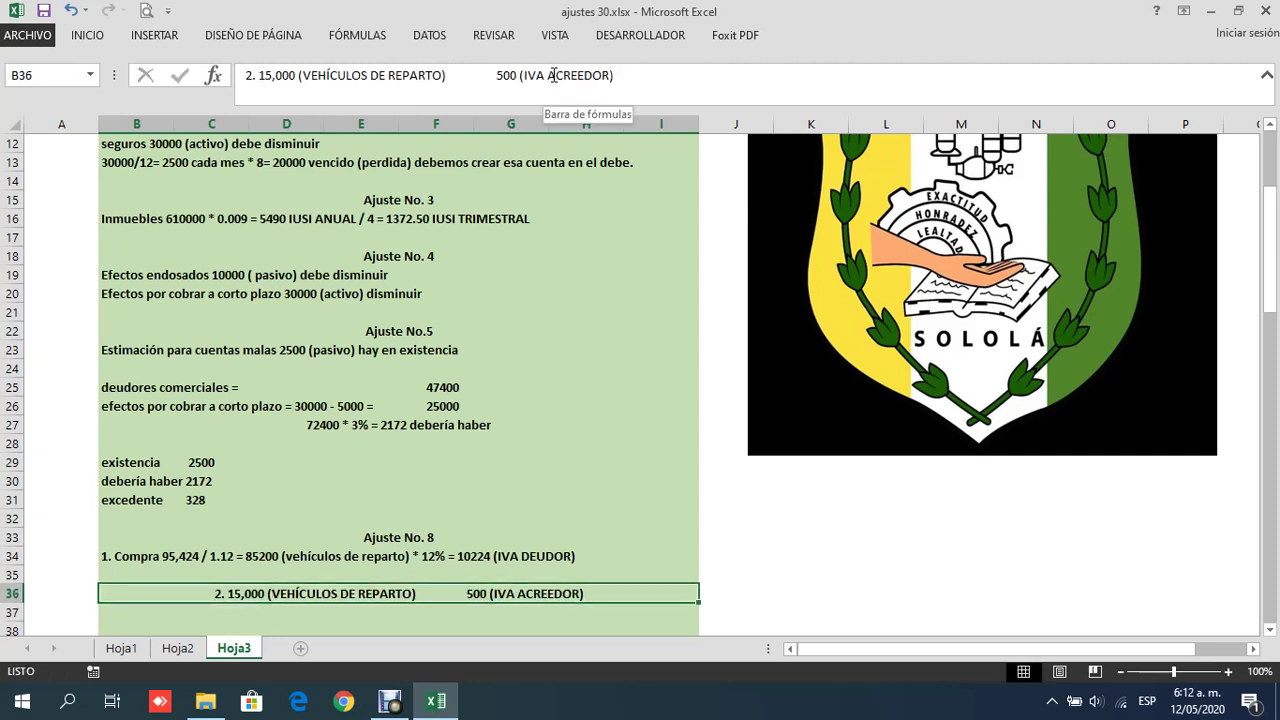
{"action": "left_click", "coordinate": [89, 35]}
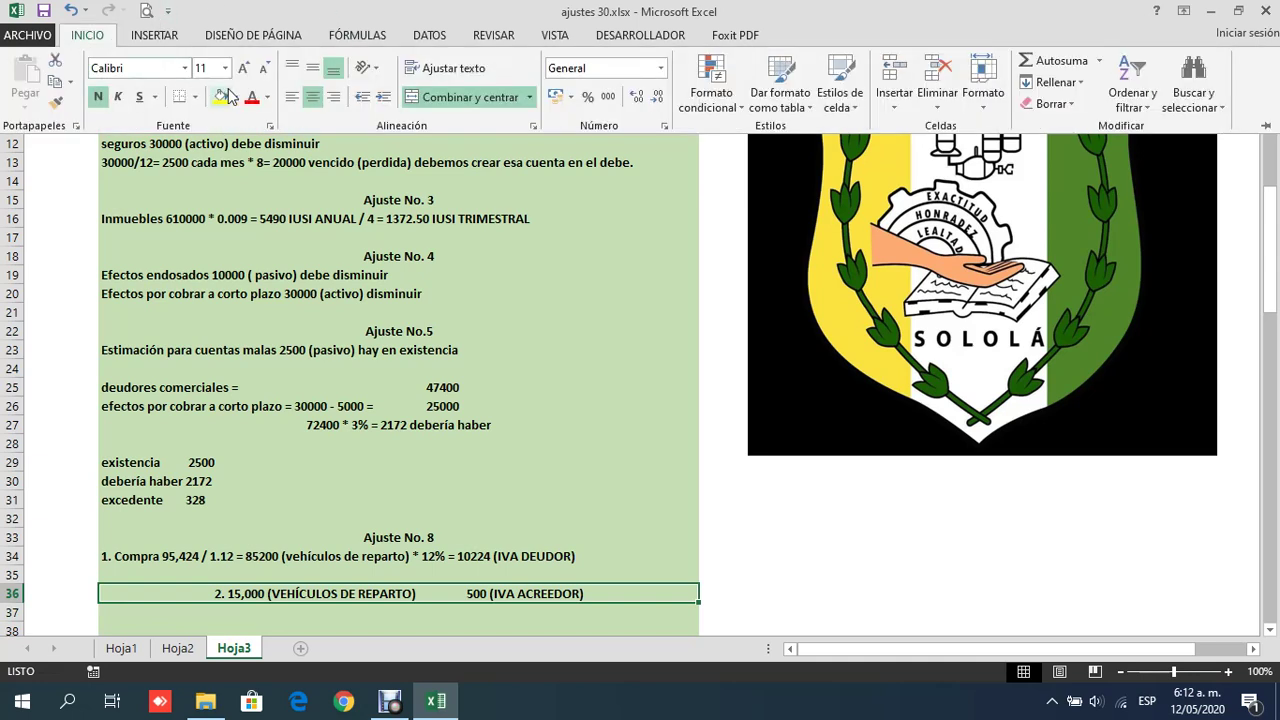
{"action": "left_click", "coordinate": [292, 97]}
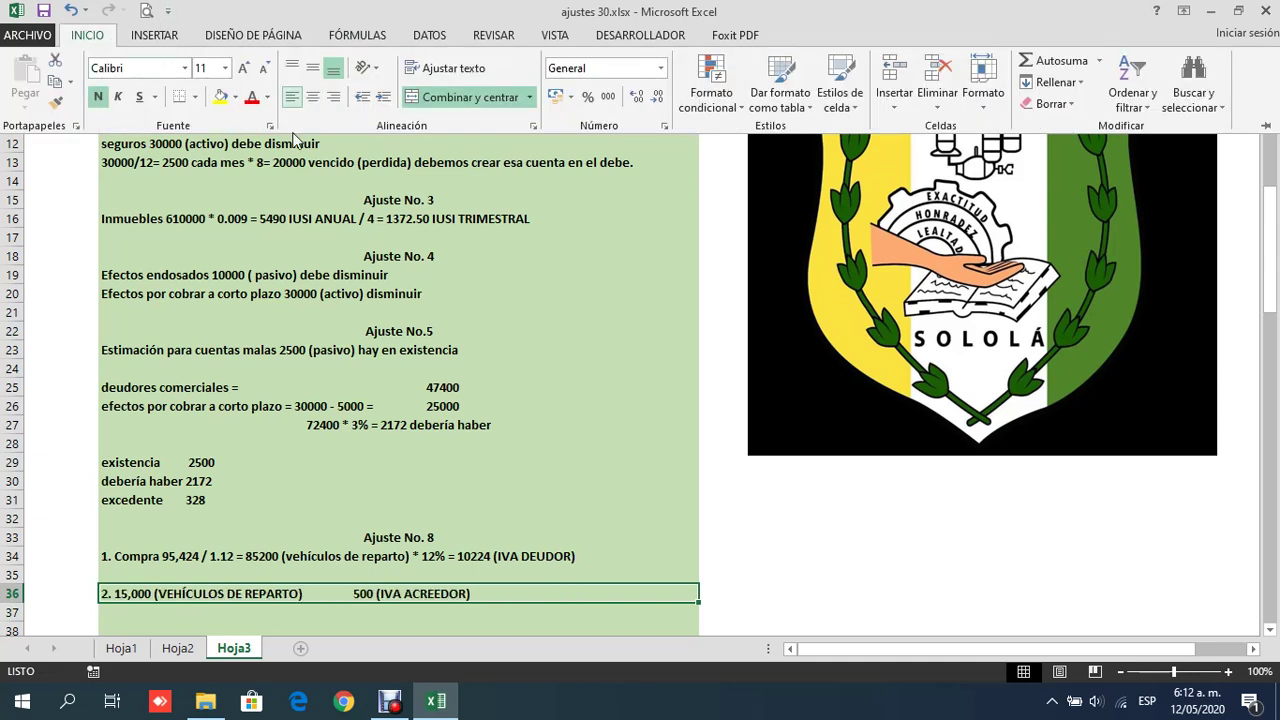
Start the third calculation line in B38 with the number 3, leaving row 37 blank
{"action": "left_click", "coordinate": [137, 621]}
{"action": "left_click", "coordinate": [137, 621]}
{"action": "left_click", "coordinate": [365, 625]}
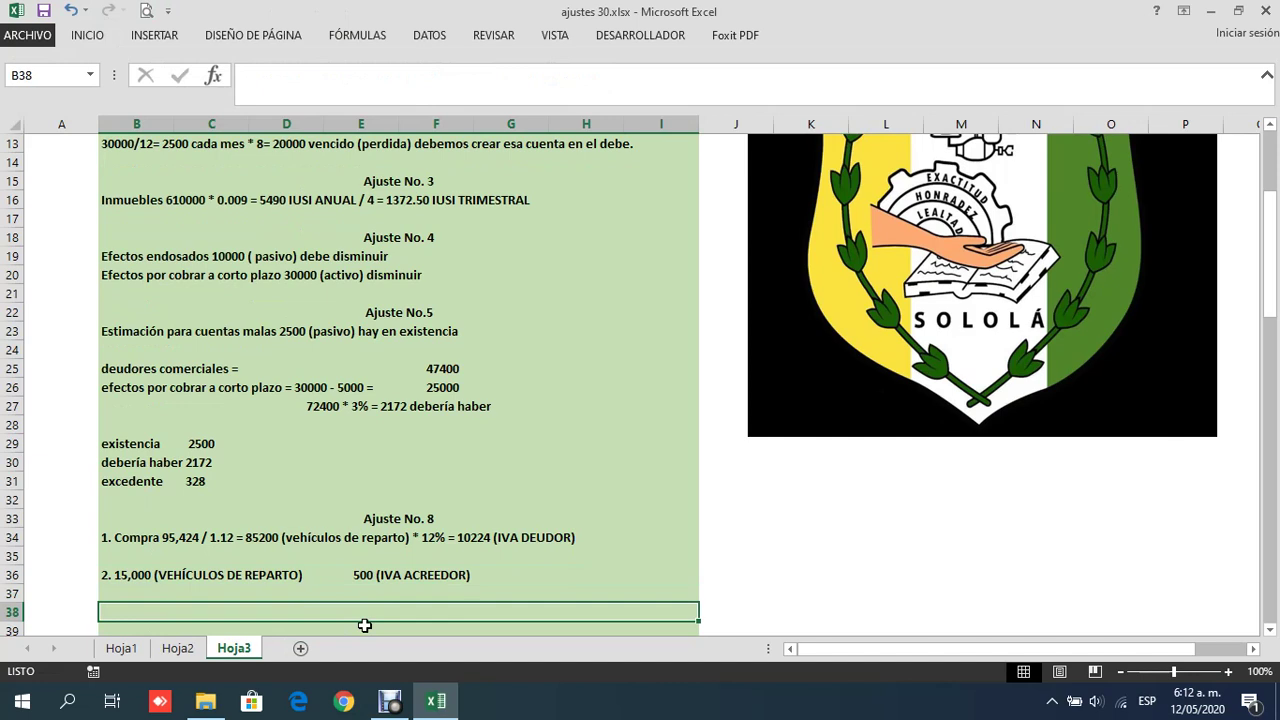
{"action": "type", "text": "3"}
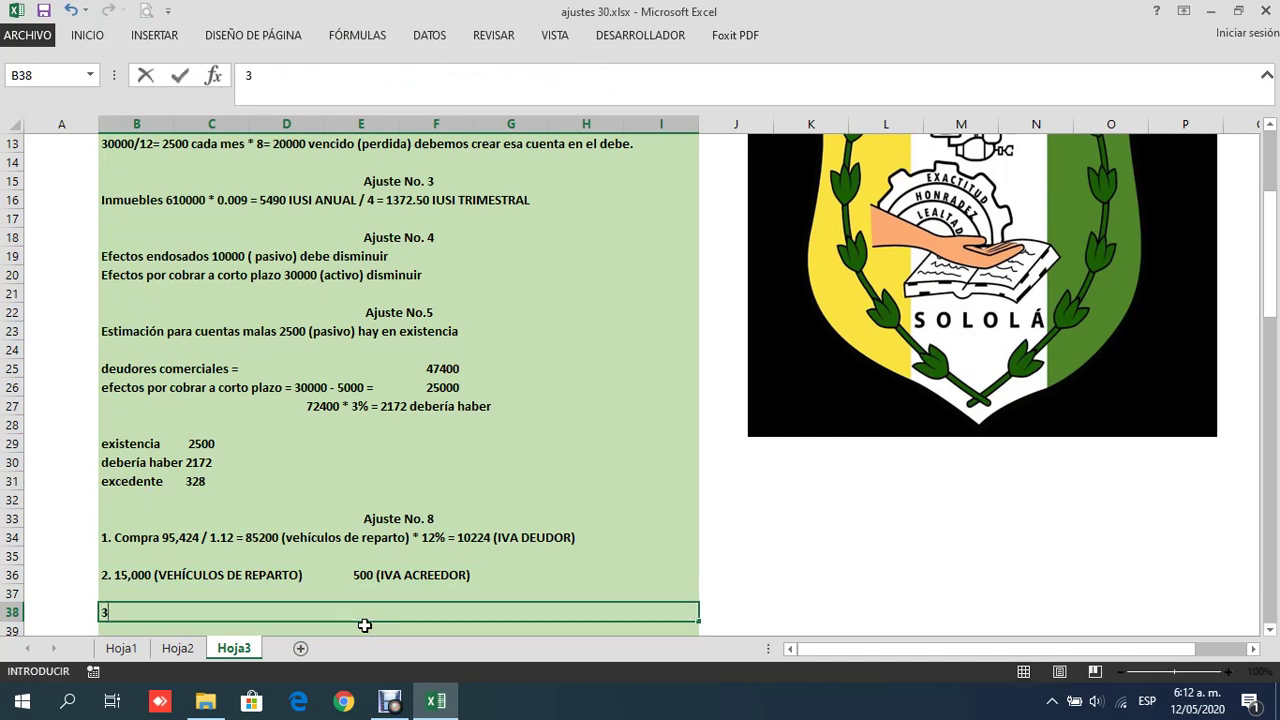
{"action": "type", "text": "."}
Insert "CAMBIO: " before 15,000 in the second calculation line in B36
{"action": "left_click", "coordinate": [186, 580]}
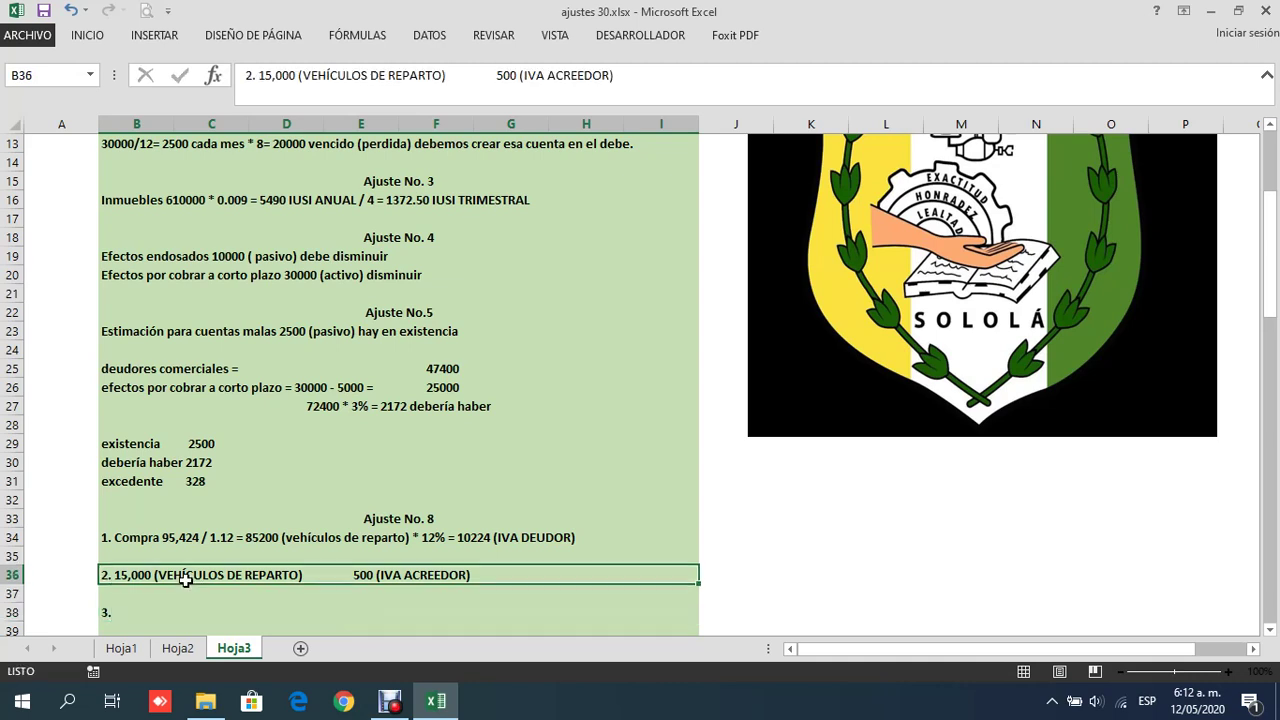
{"action": "left_click", "coordinate": [258, 76]}
{"action": "type", "text": "CAMBIO"}
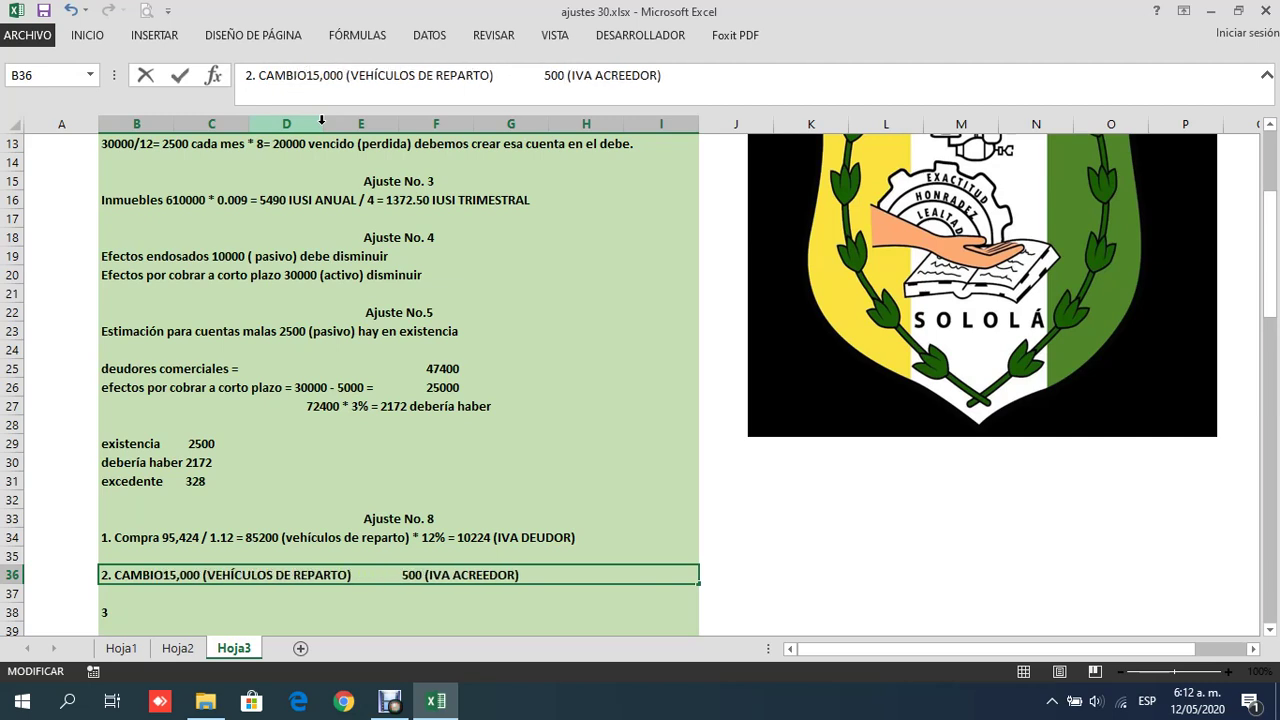
{"action": "type", "text": ":"}
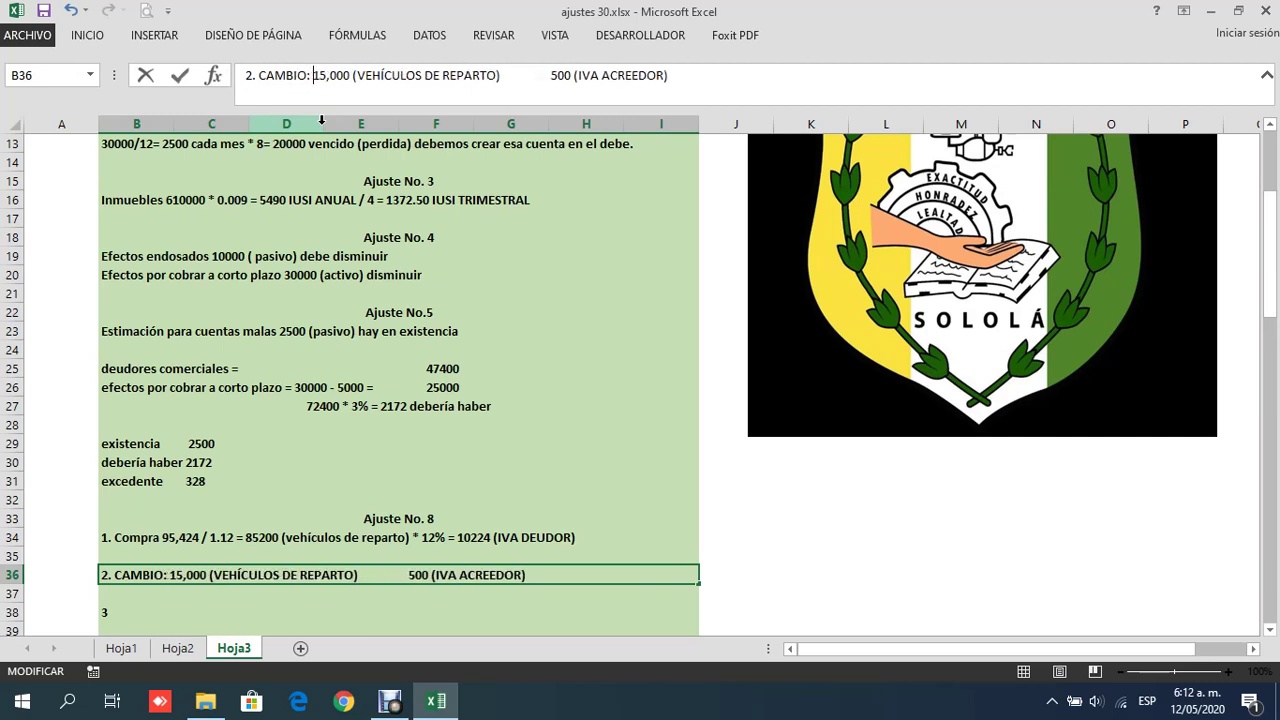
{"action": "left_click", "coordinate": [152, 540]}
{"action": "left_click", "coordinate": [158, 576]}
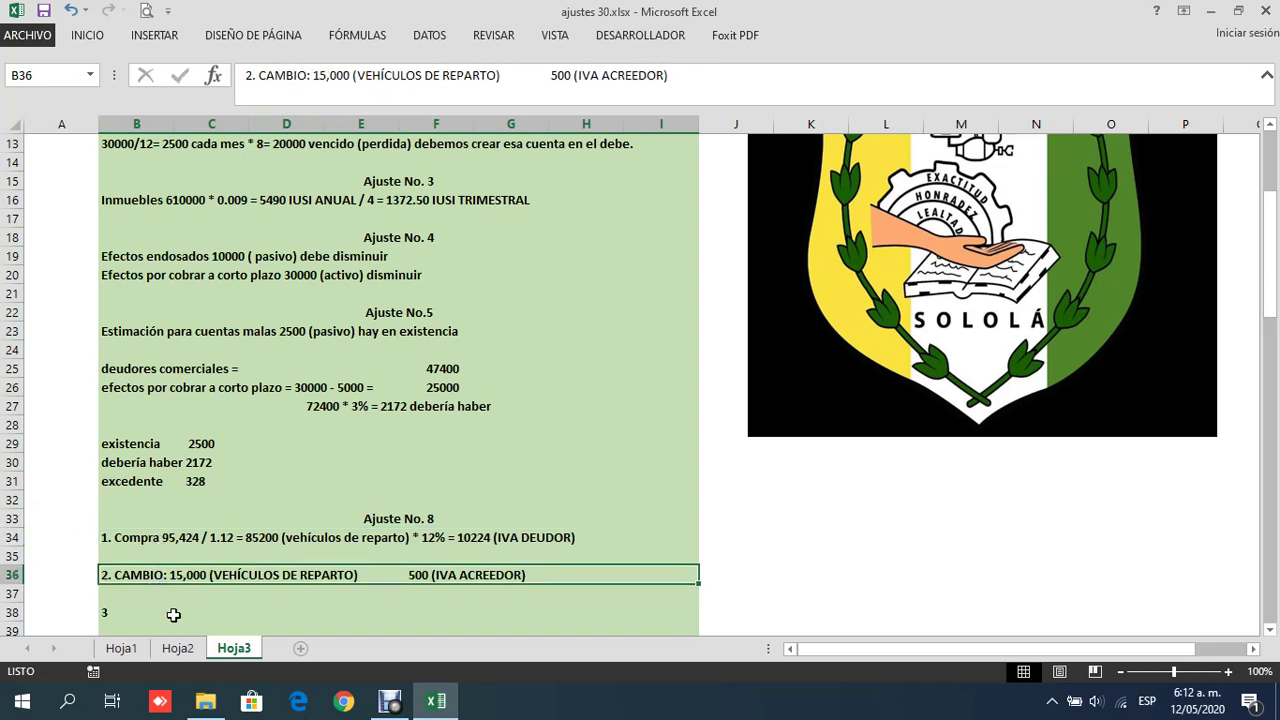
Extend the third line in B38 to read "3. Depreciación acumulada del vehículo que estamos dando:"
{"action": "left_click", "coordinate": [175, 624]}
{"action": "left_click", "coordinate": [182, 609]}
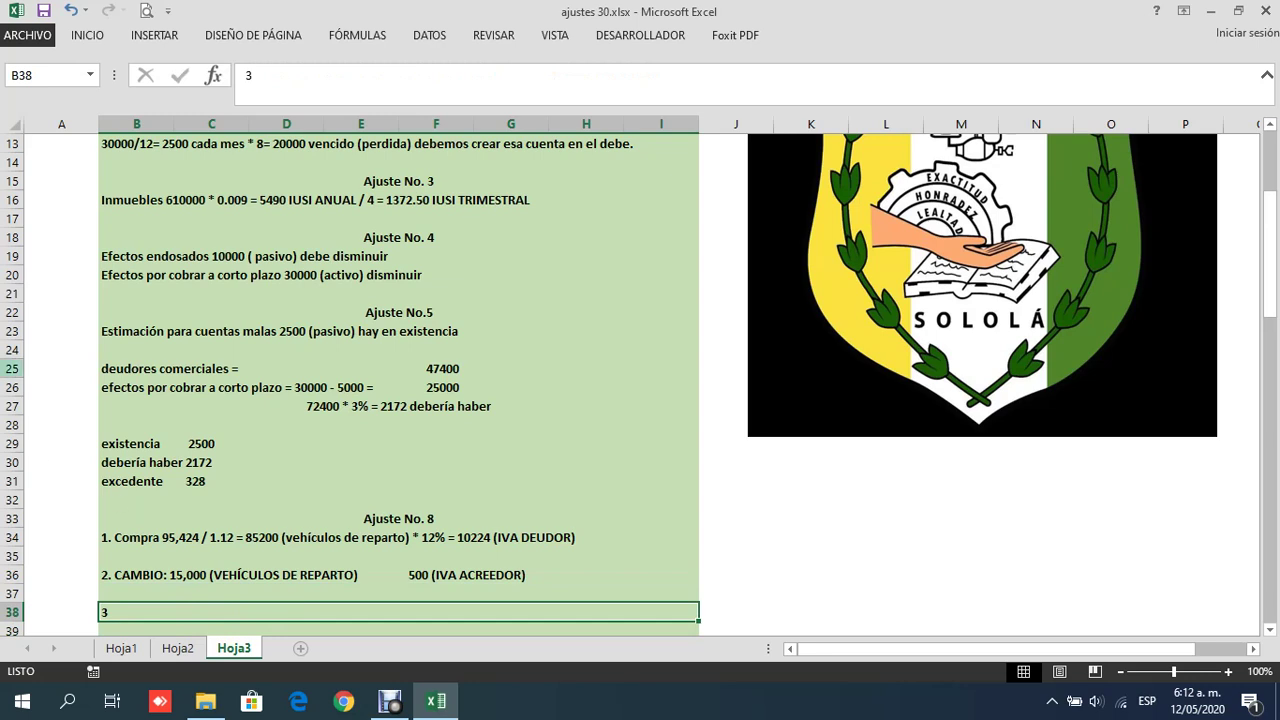
{"action": "left_click", "coordinate": [309, 75]}
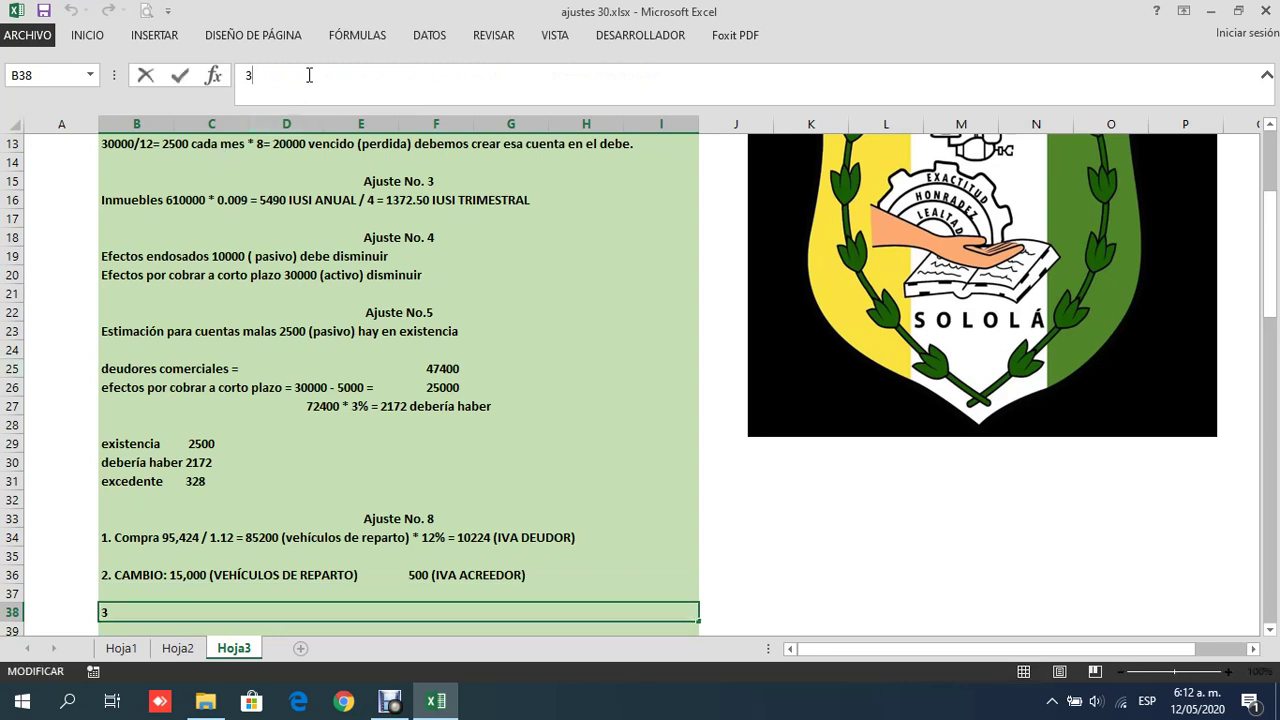
{"action": "type", "text": ". Deprecic"}
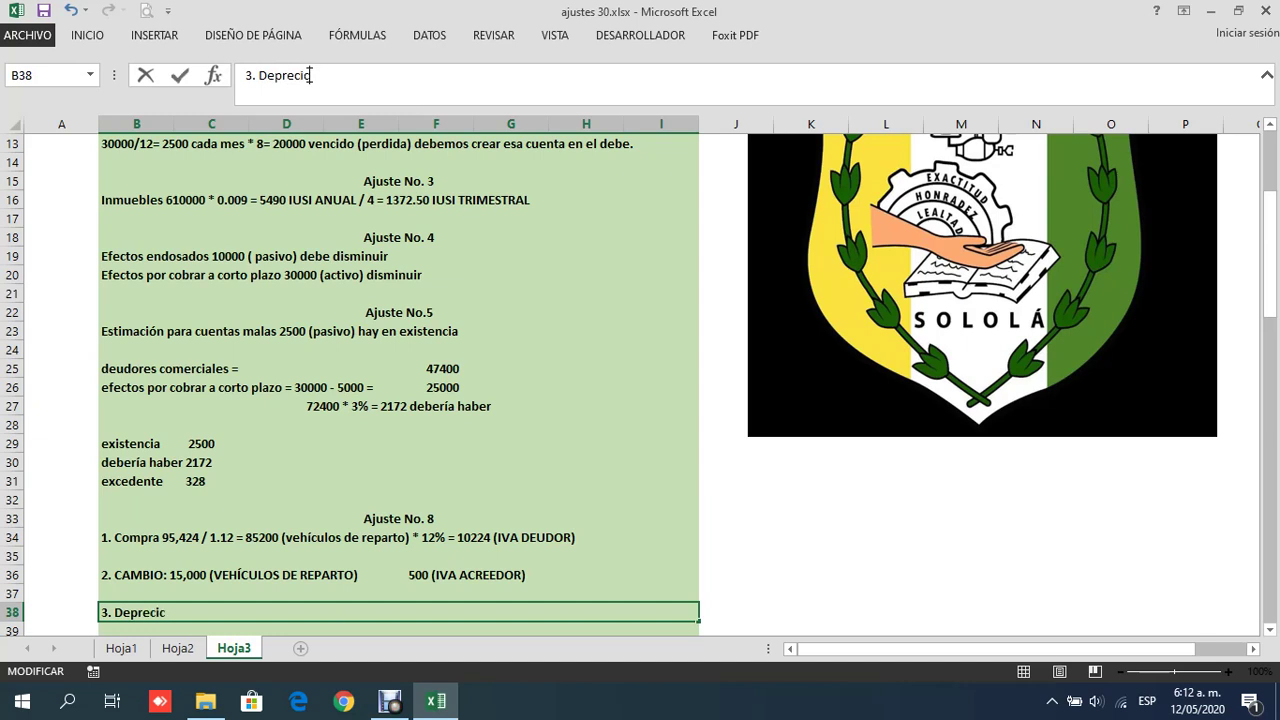
{"action": "key", "text": "BackSpace"}
{"action": "type", "text": "ación acumu"}
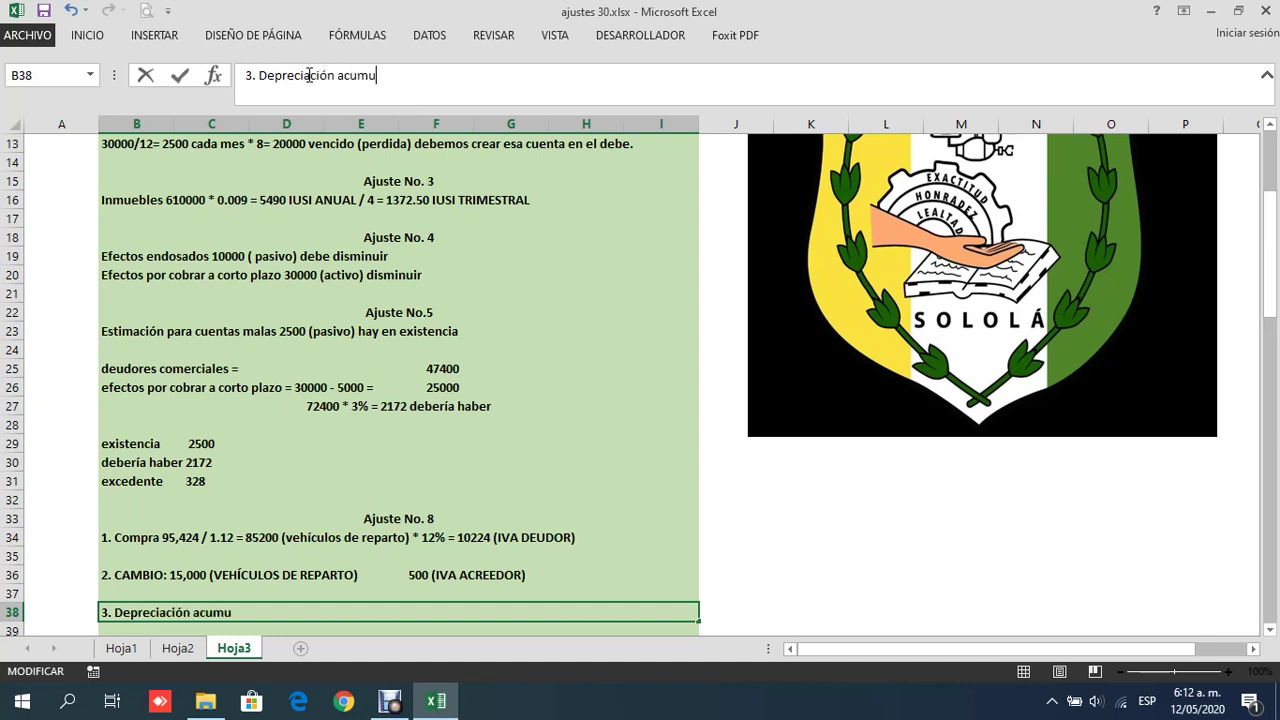
{"action": "type", "text": "lada del ve"}
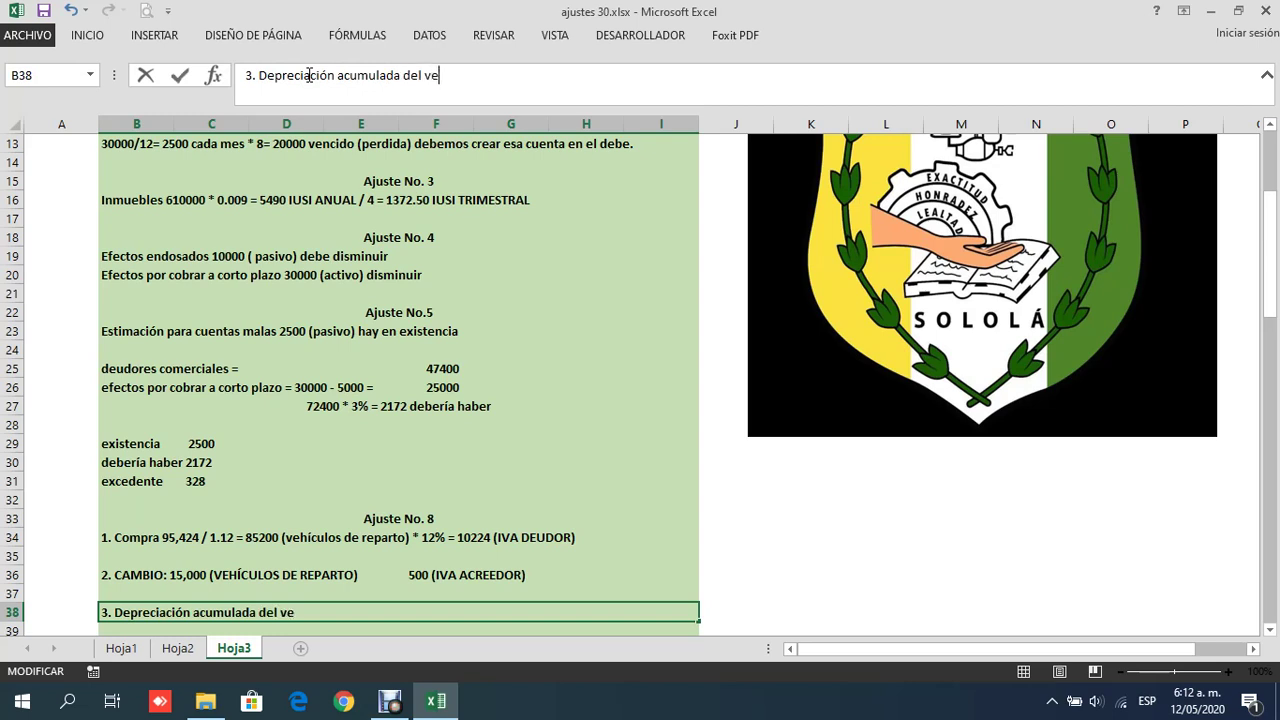
{"action": "type", "text": "hículo que estamos "}
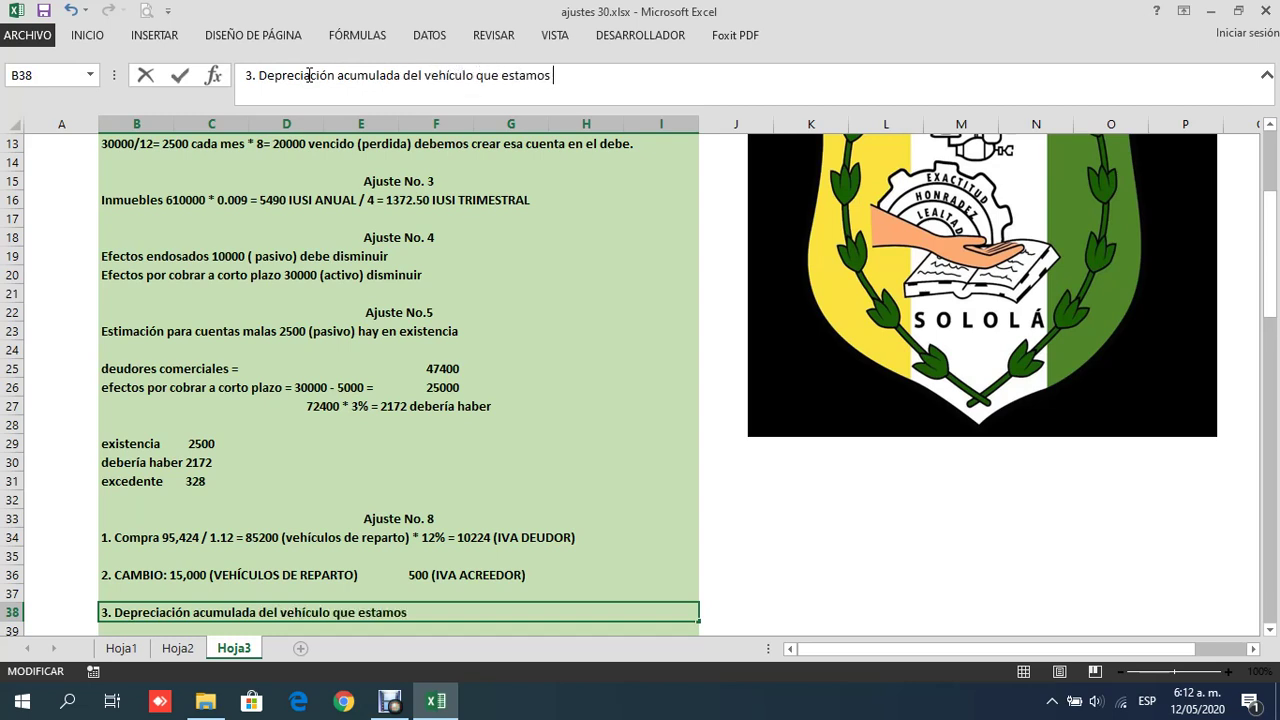
{"action": "type", "text": "dando:"}
Add the calculation "60,000 * 99% = 59,400" after the accumulated depreciation text in B38
{"action": "type", "text": "600"}
{"action": "key", "text": "BackSpace"}
{"action": "type", "text": ",000"}
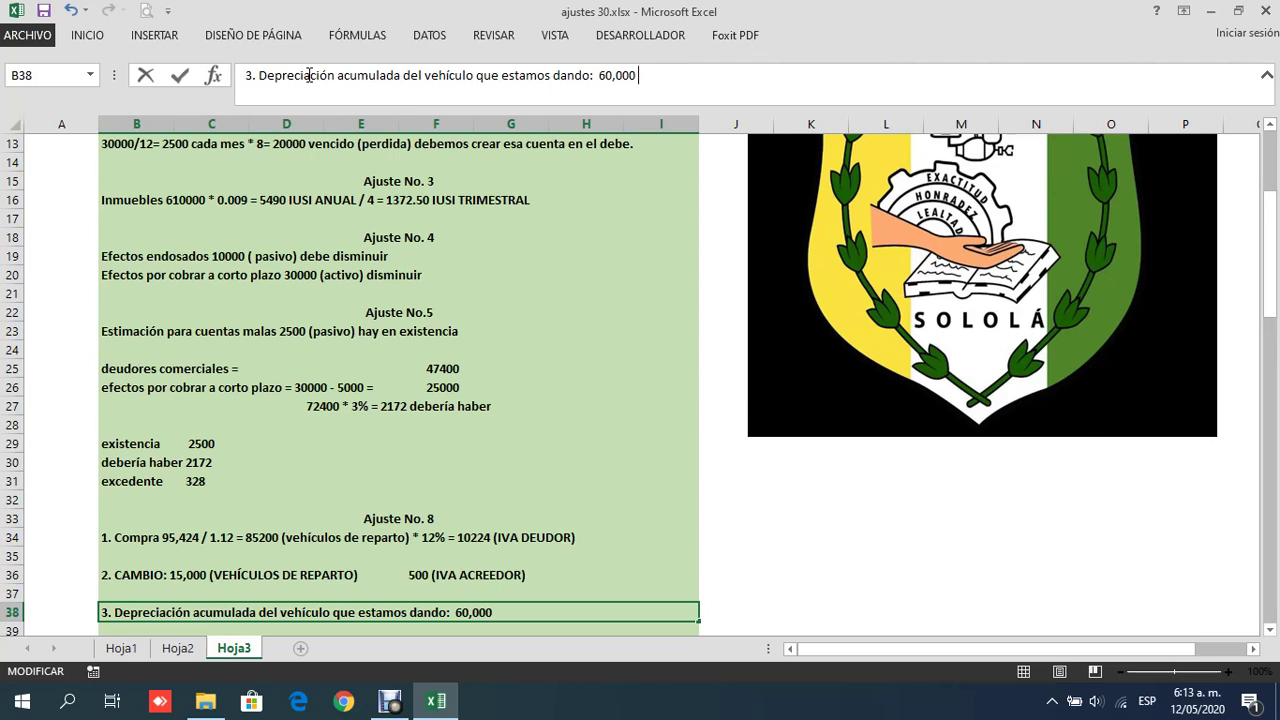
{"action": "type", "text": "* 99% ="}
{"action": "type", "text": "59,400"}
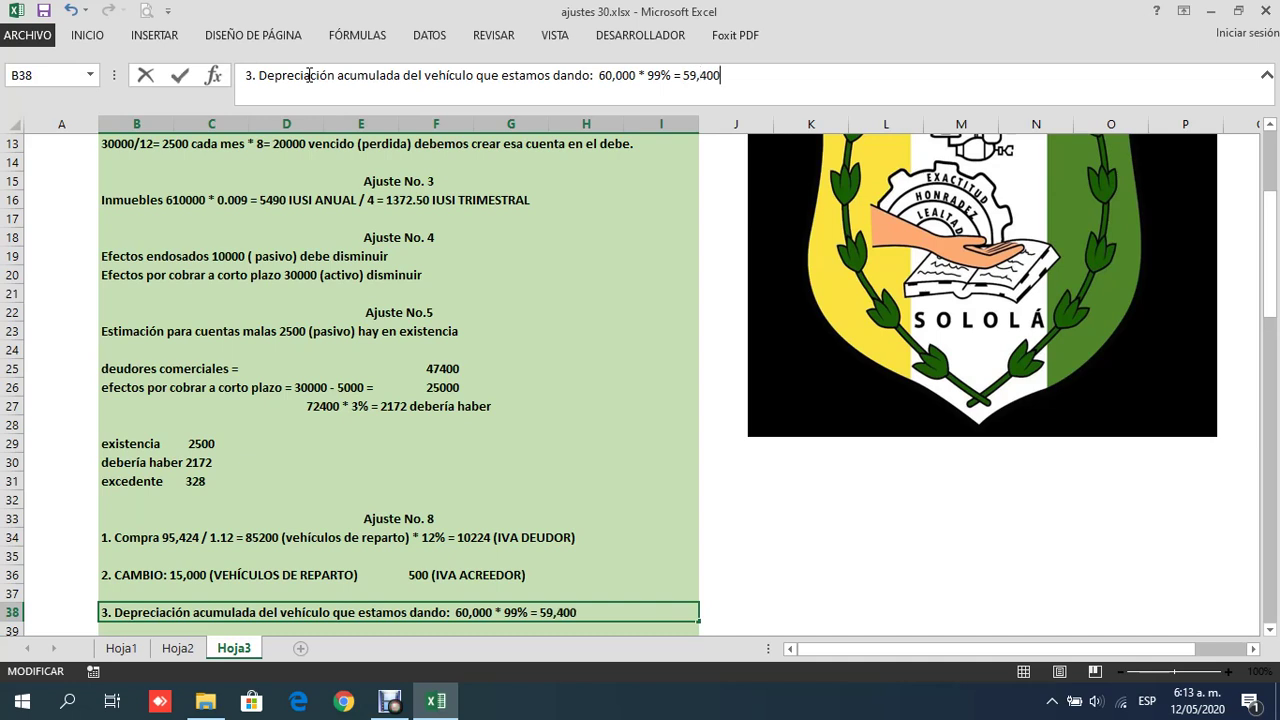
Complete the depreciation line in B38 with "* 80%= 47,520 DEPRECIACIÓN ACUMULADA."
{"action": "type", "text": " *"}
{"action": "type", "text": "80%="}
{"action": "type", "text": "47"}
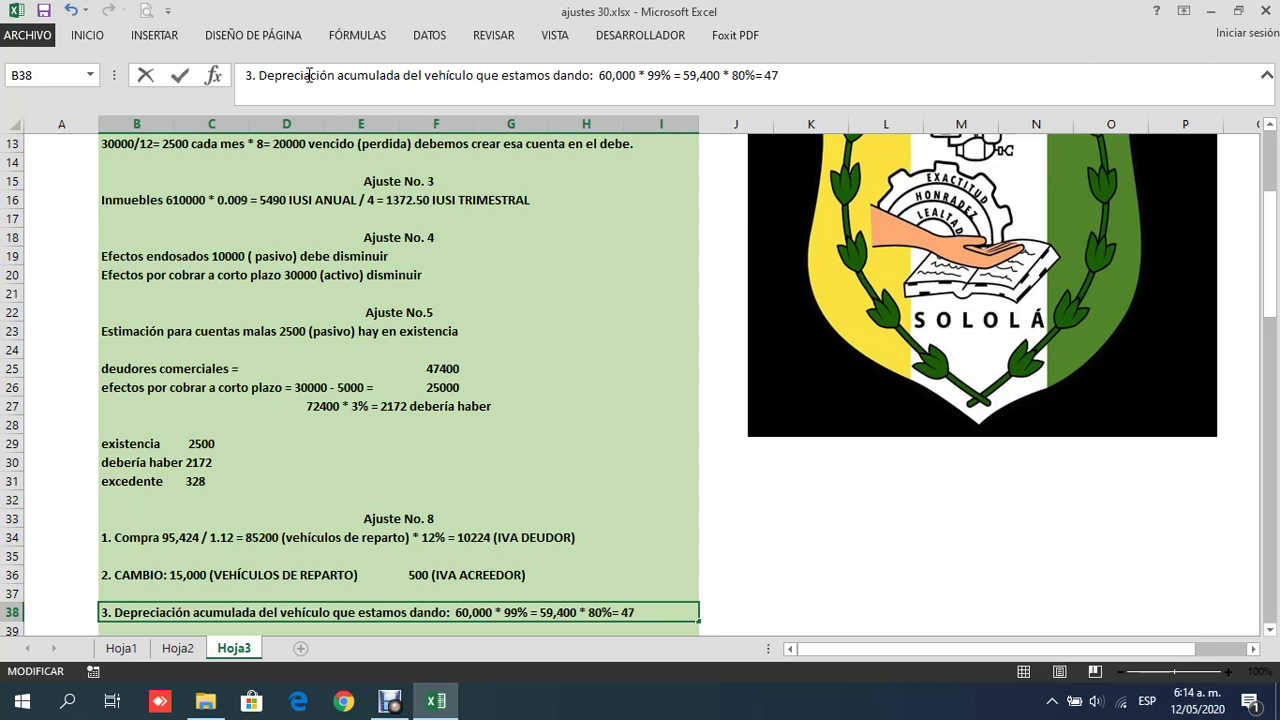
{"action": "type", "text": ",520 DEPRECIACIÓN ACUMU"}
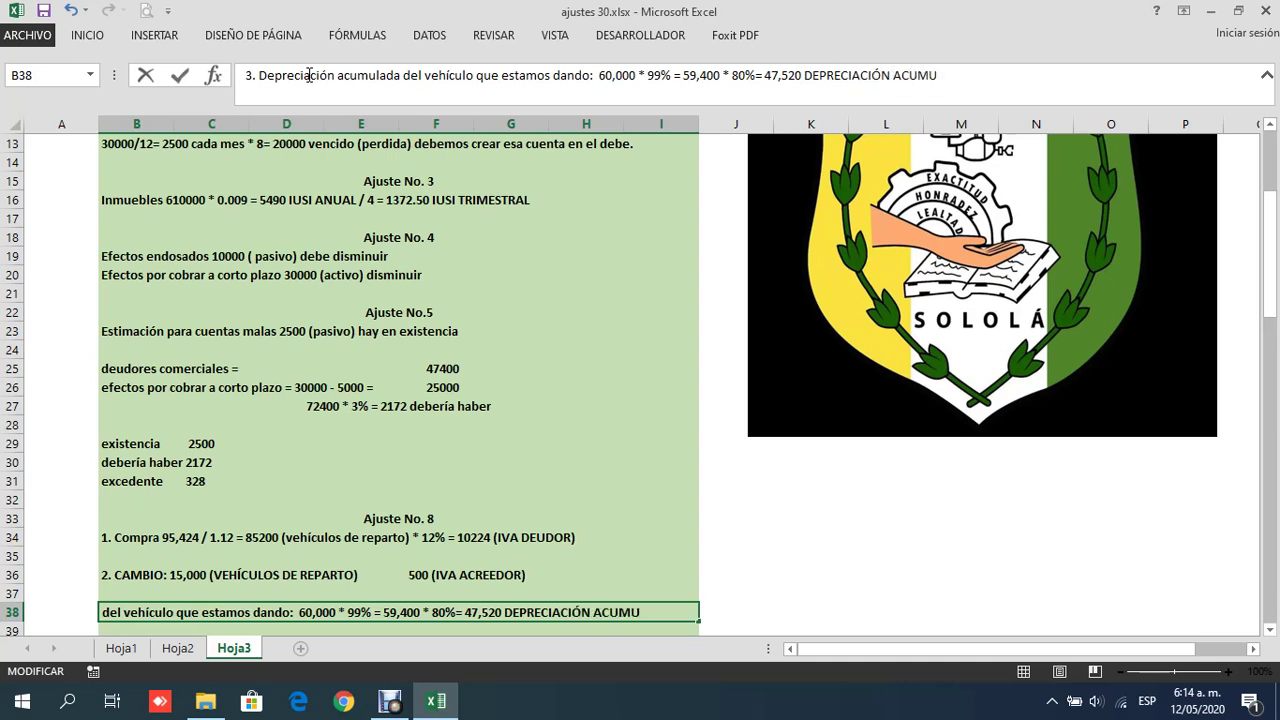
{"action": "type", "text": "LADA"}
{"action": "type", "text": "."}
{"action": "key", "text": "Return"}
{"action": "key", "text": "Return"}
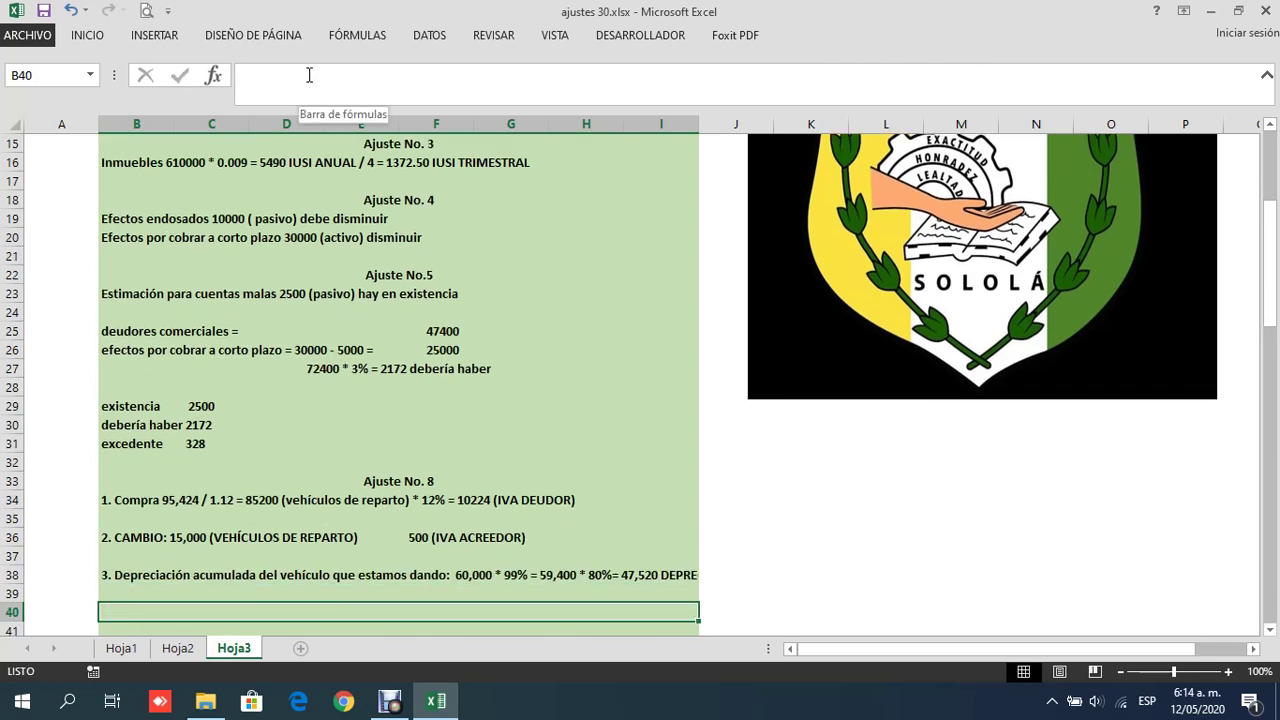
Enter the label "4. PÉRDIDA O GANANCIA:" in B40 and left-align it
{"action": "type", "text": "4."}
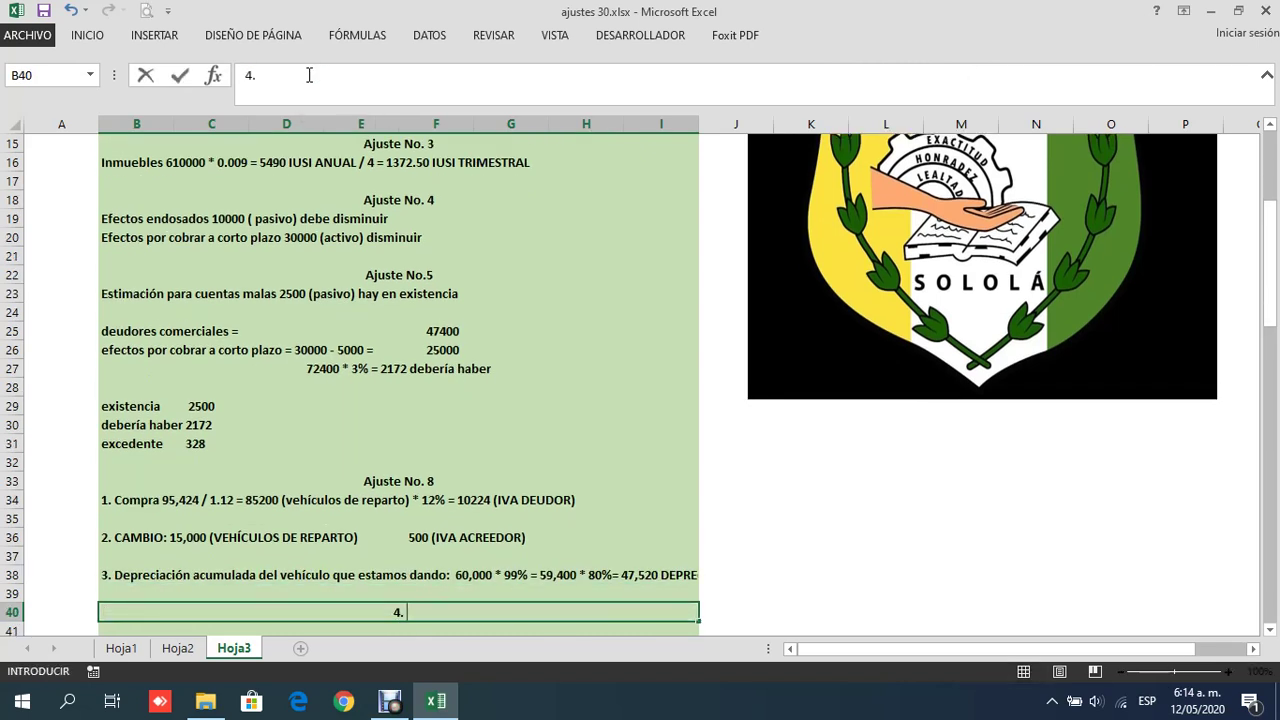
{"action": "type", "text": " PÉRDIDA O"}
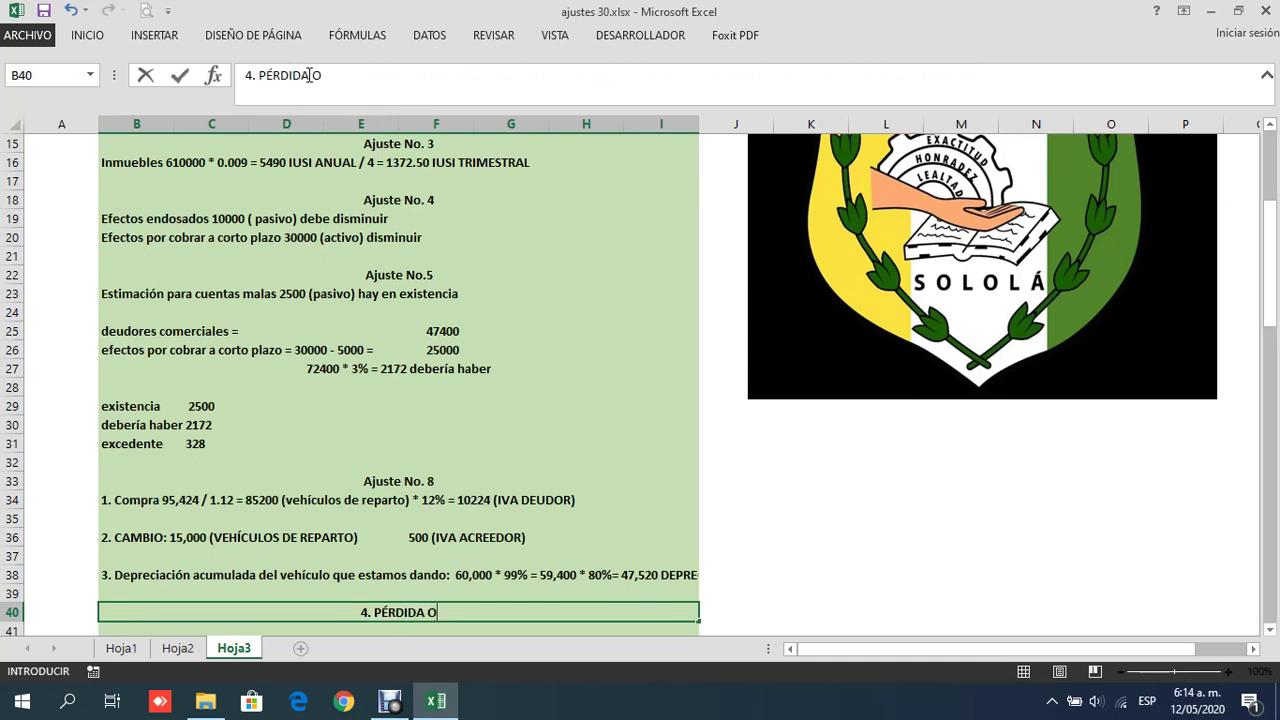
{"action": "type", "text": " GANANCIA"}
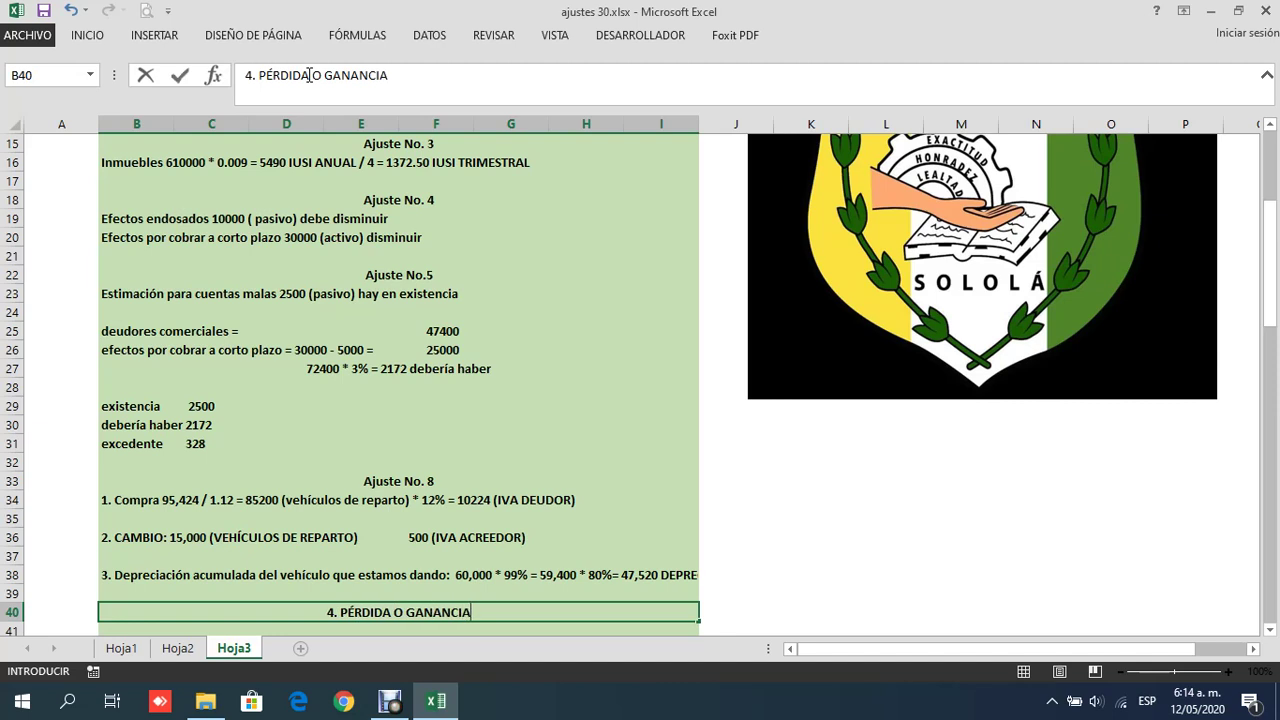
{"action": "type", "text": ":"}
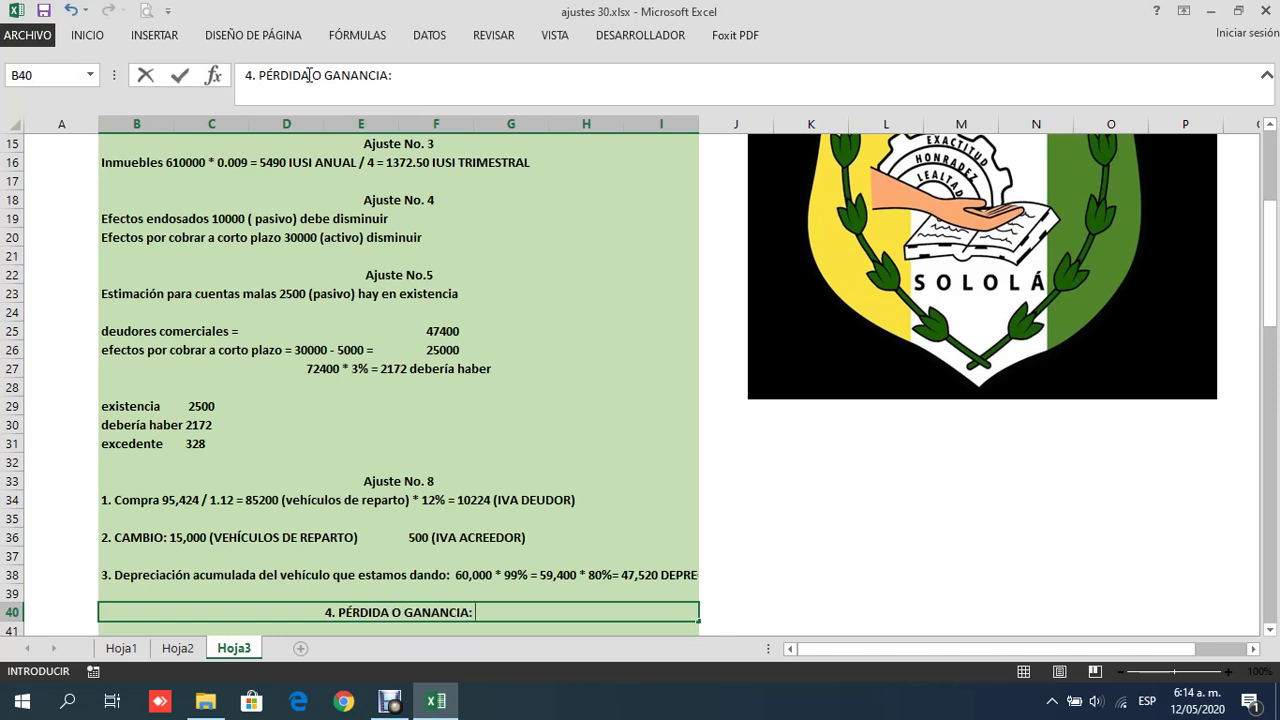
{"action": "left_click", "coordinate": [97, 36]}
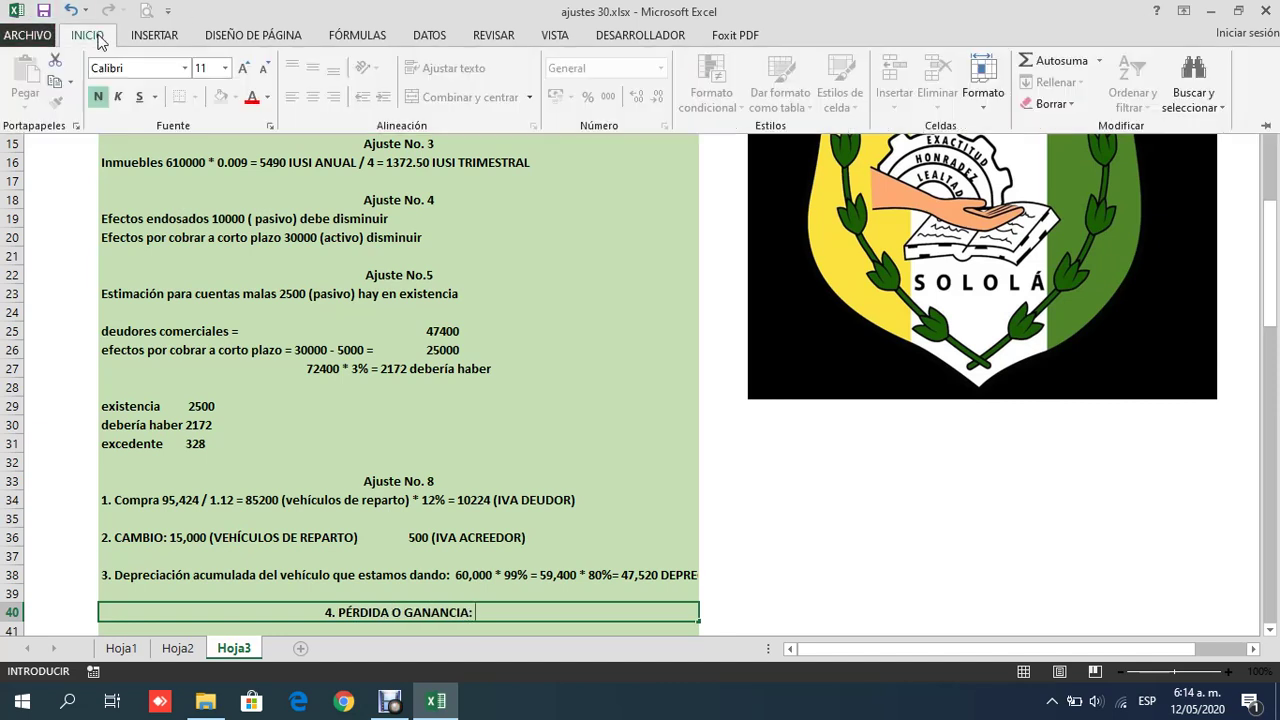
{"action": "left_click", "coordinate": [340, 608]}
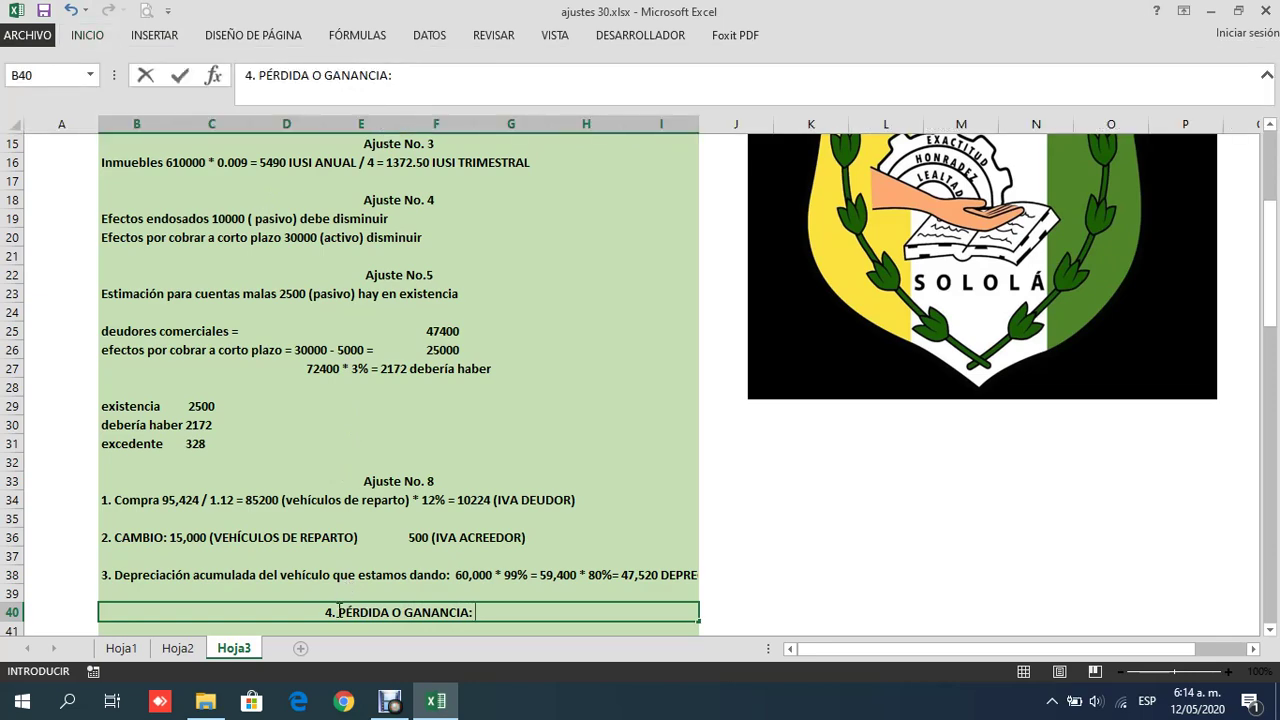
{"action": "left_click", "coordinate": [340, 608]}
{"action": "left_click", "coordinate": [90, 38]}
{"action": "left_click", "coordinate": [292, 97]}
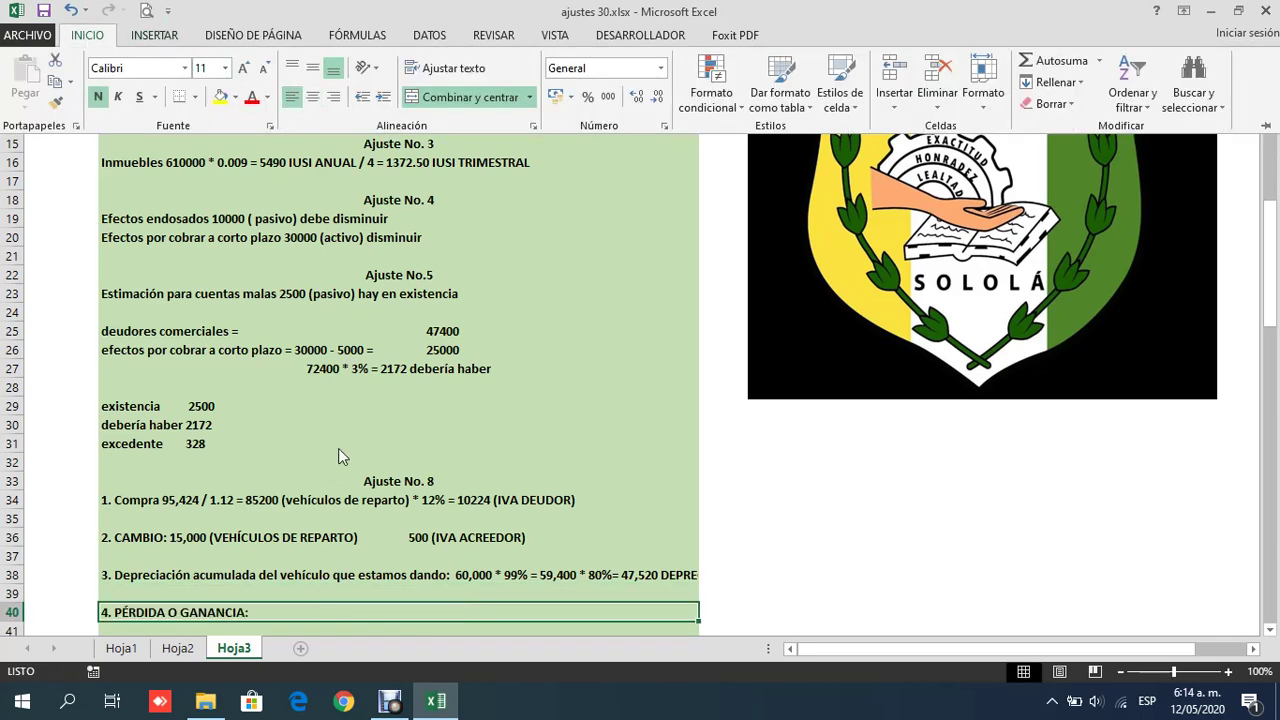
Append the subtraction "60000 (costo) - 47,520 (depreciación acumulada) =" to the gain-or-loss label in B40
{"action": "scroll", "coordinate": [340, 460], "scroll_direction": "down", "scroll_amount": 3}
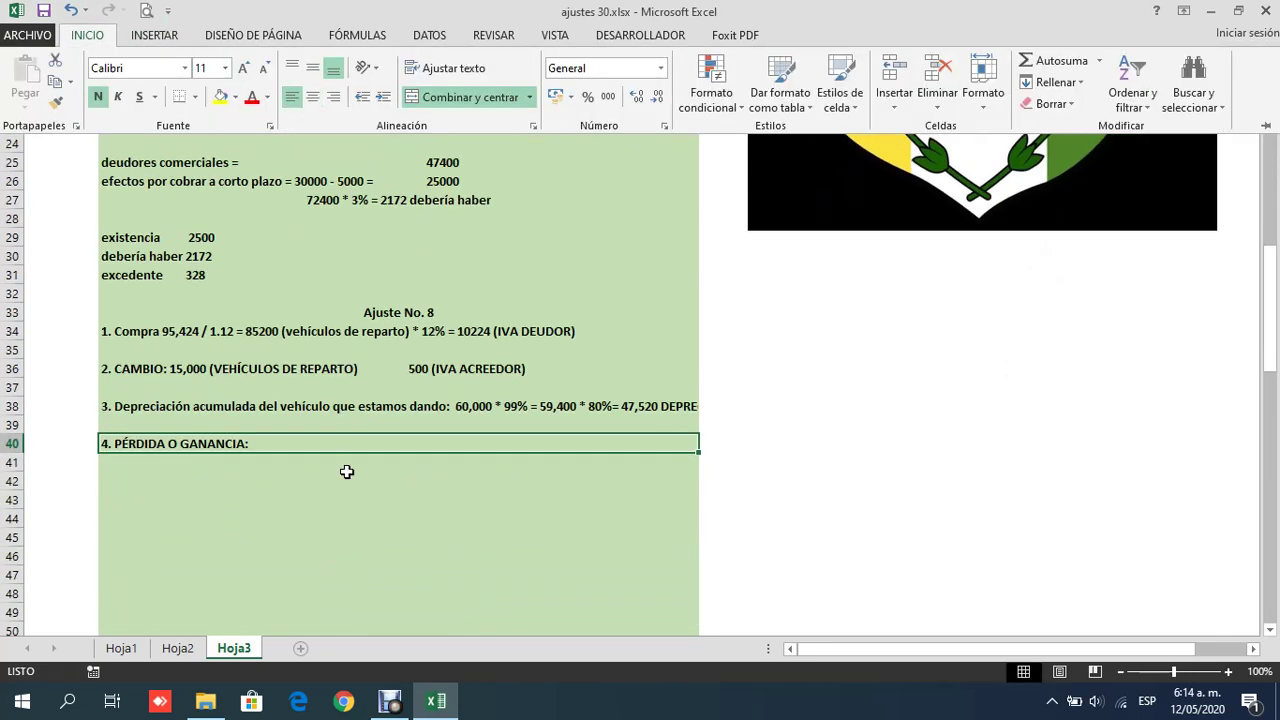
{"action": "left_click", "coordinate": [270, 445]}
{"action": "left_click", "coordinate": [452, 75]}
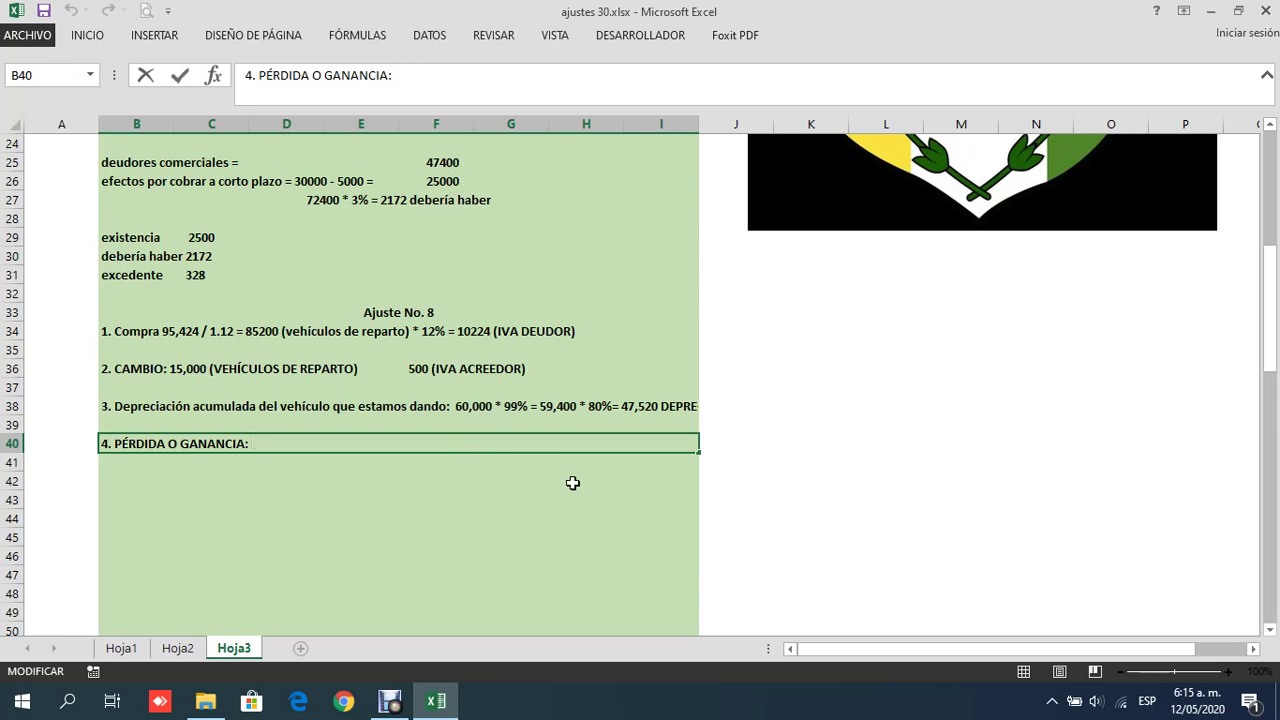
{"action": "type", "text": "60000 (costo)"}
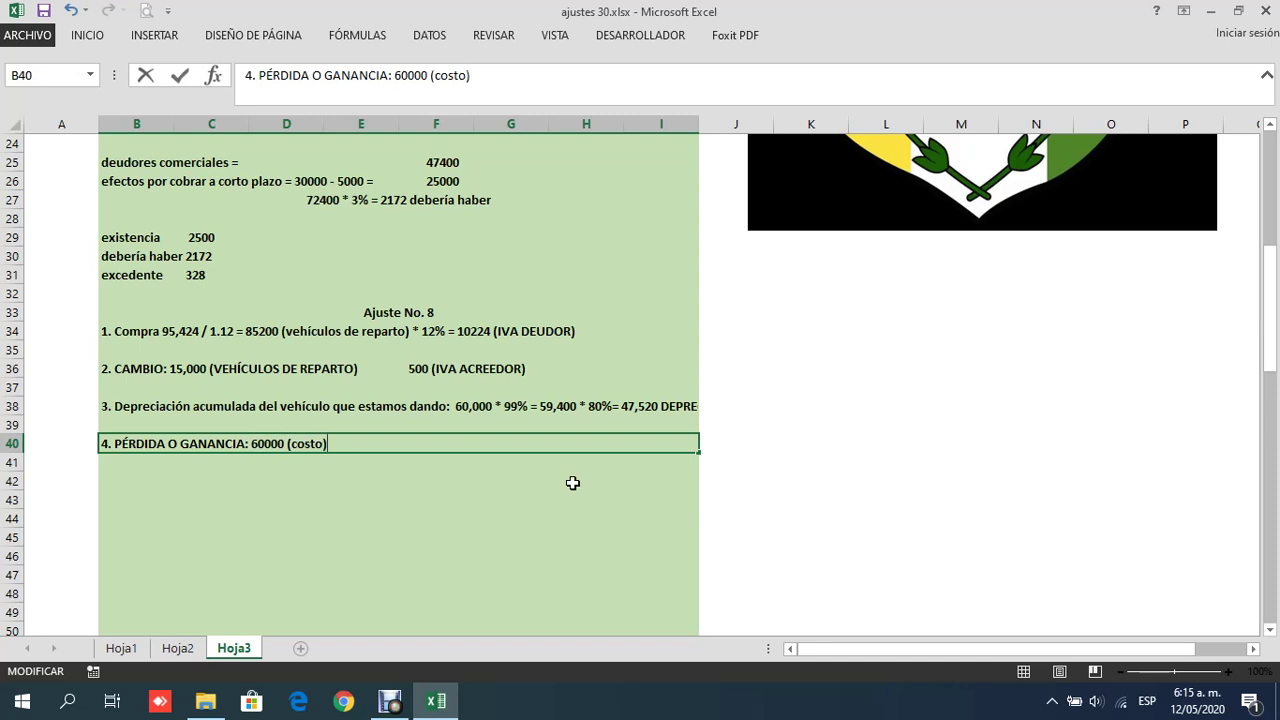
{"action": "type", "text": " - 47"}
{"action": "type", "text": "52"}
{"action": "key", "text": "BackSpace"}
{"action": "key", "text": "BackSpace"}
{"action": "type", "text": ",520 (depreci"}
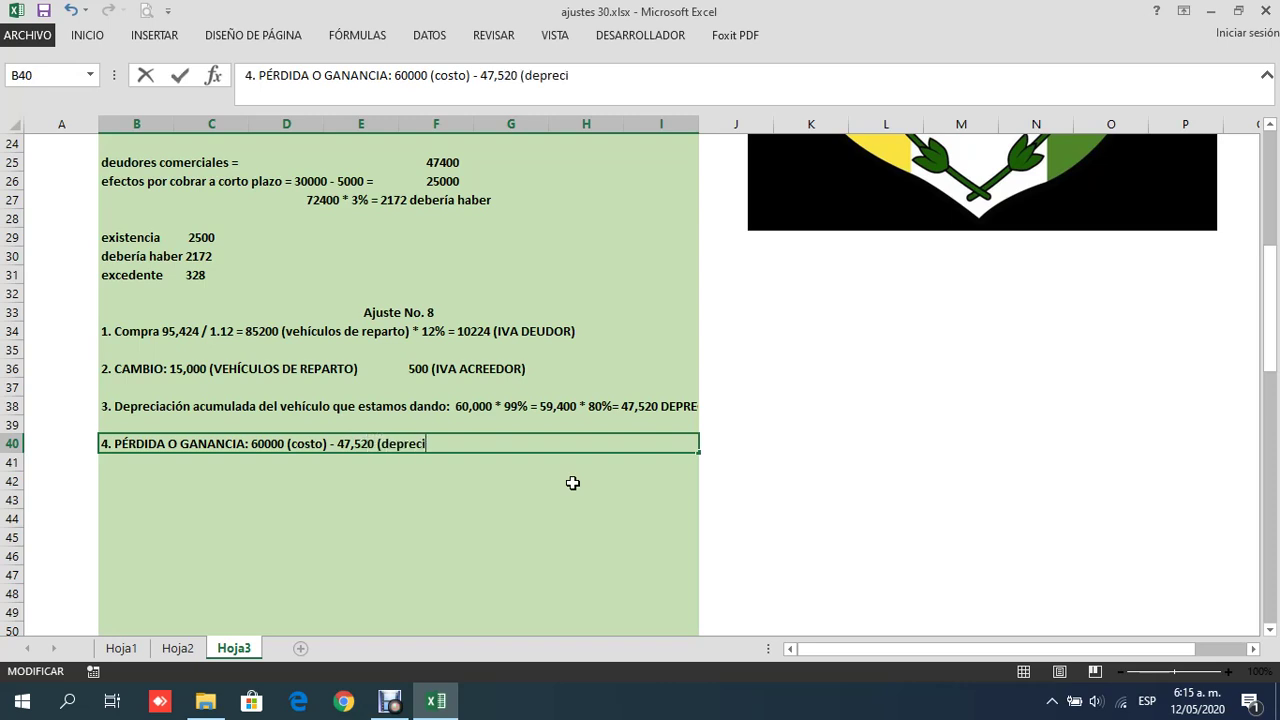
{"action": "type", "text": "ación acumulada"}
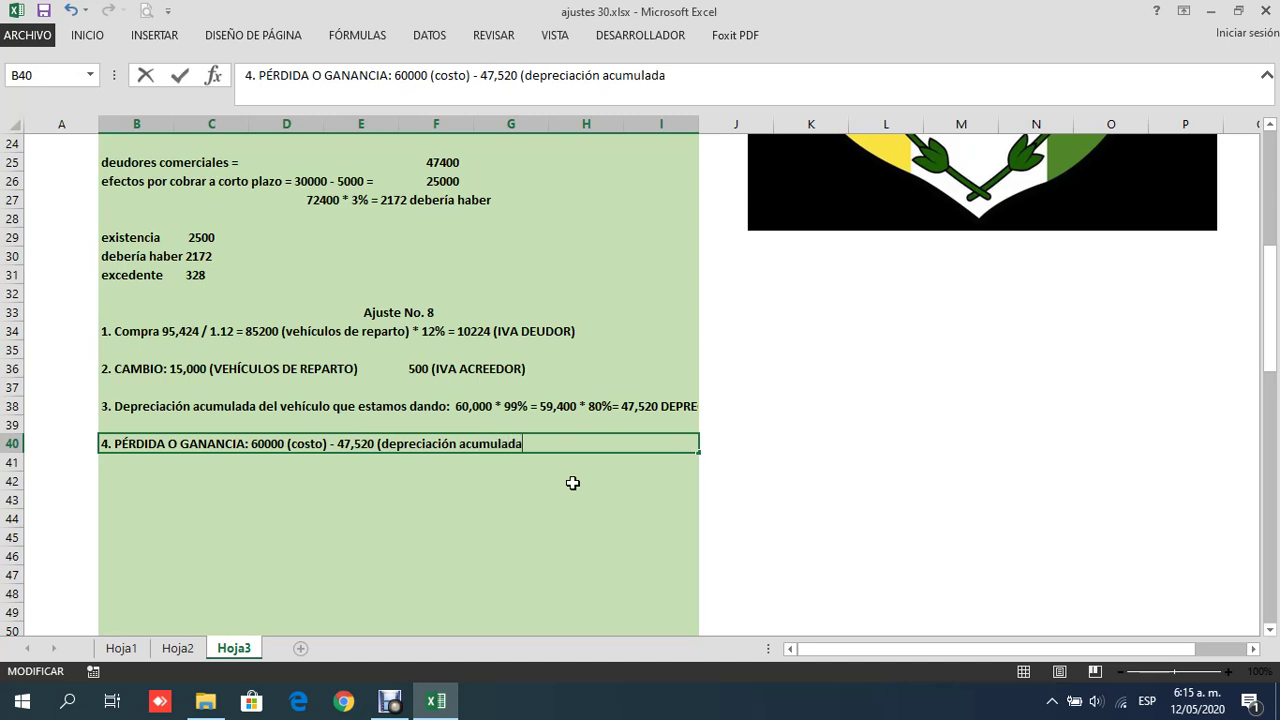
{"action": "type", "text": ") ="}
Complete the gain-or-loss line in B40 with "12,480 VALOR ACTUAL del vehículo"
{"action": "type", "text": "12,480 VALOR"}
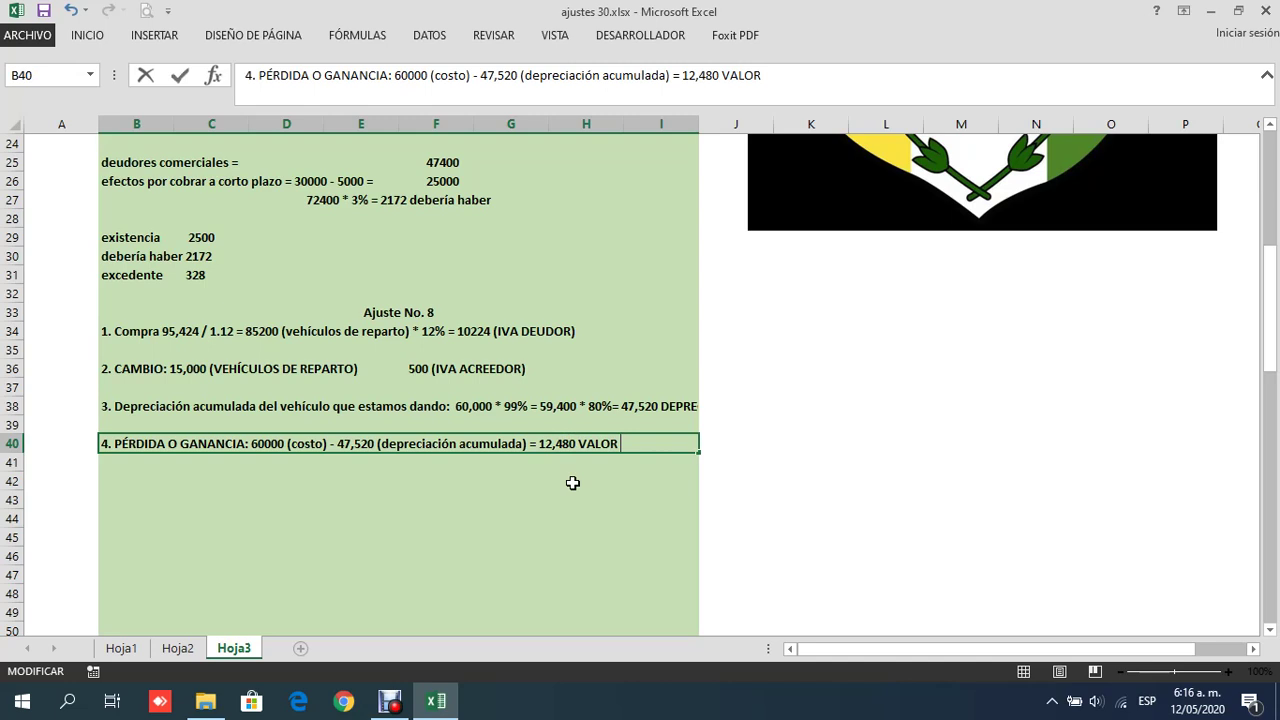
{"action": "type", "text": " AC"}
{"action": "key", "text": "BackSpace"}
{"action": "type", "text": "ACTUAL del v"}
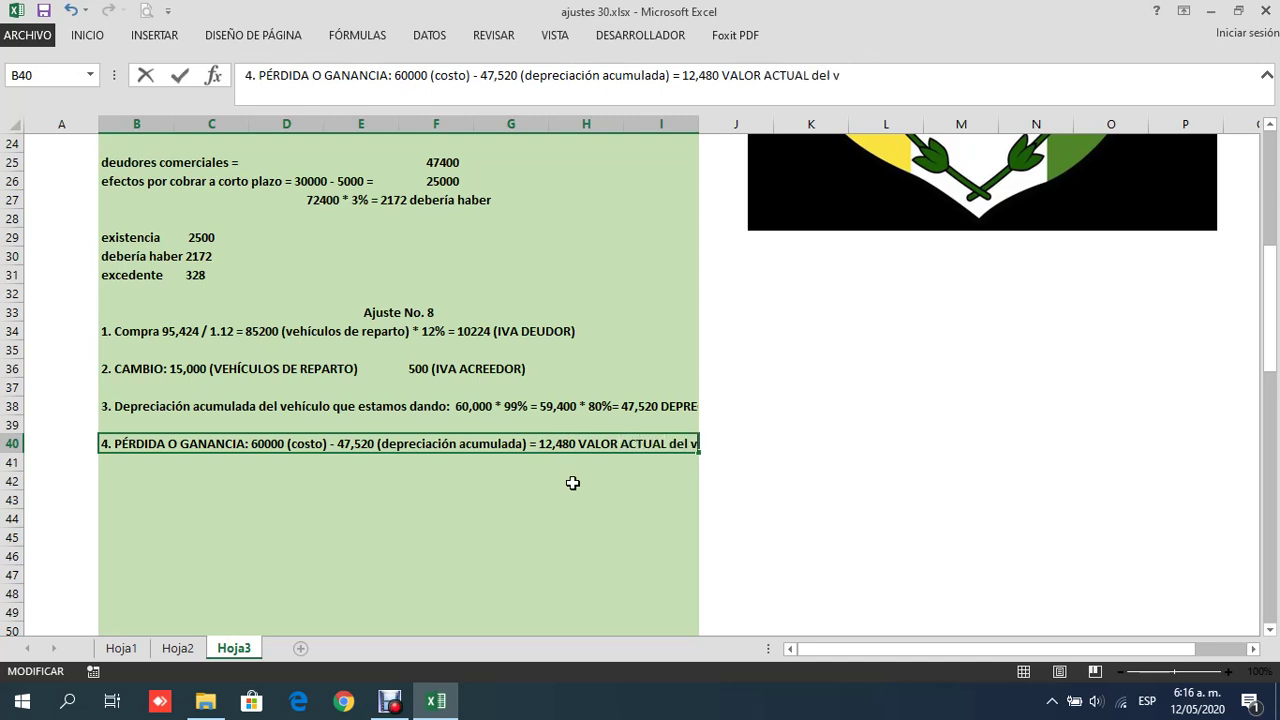
{"action": "type", "text": "ehículo"}
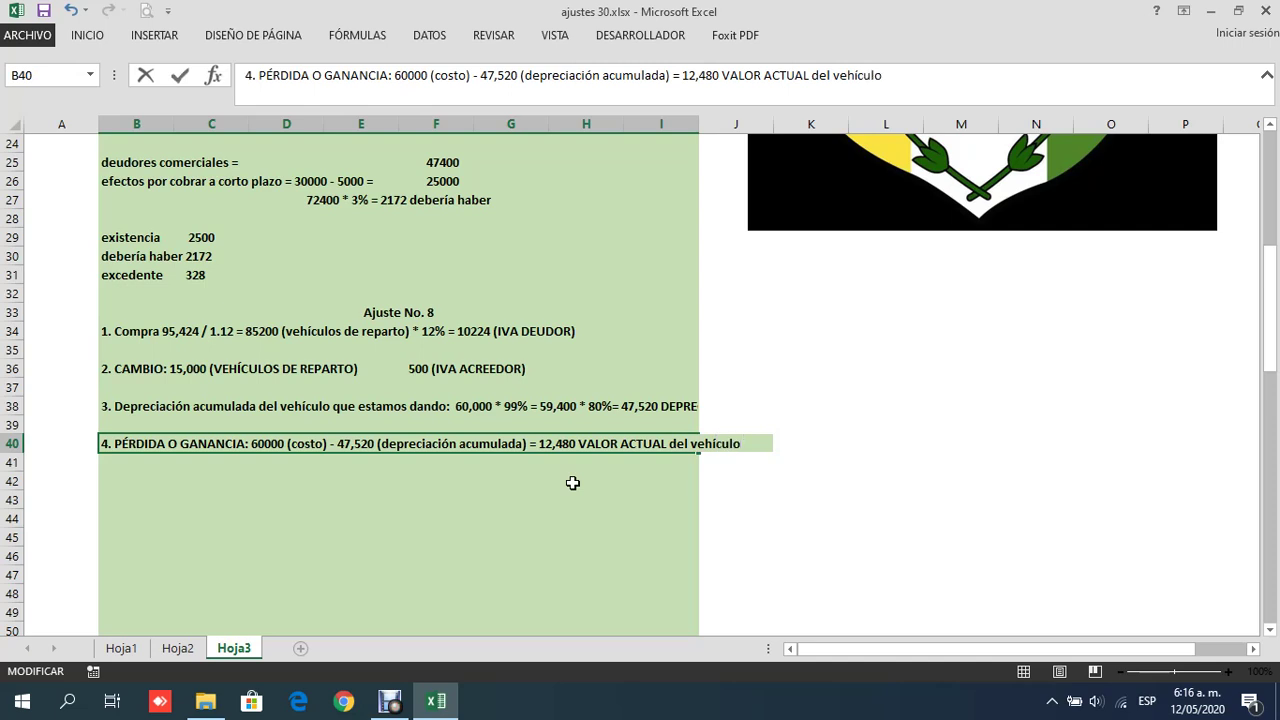
{"action": "key", "text": "Return"}
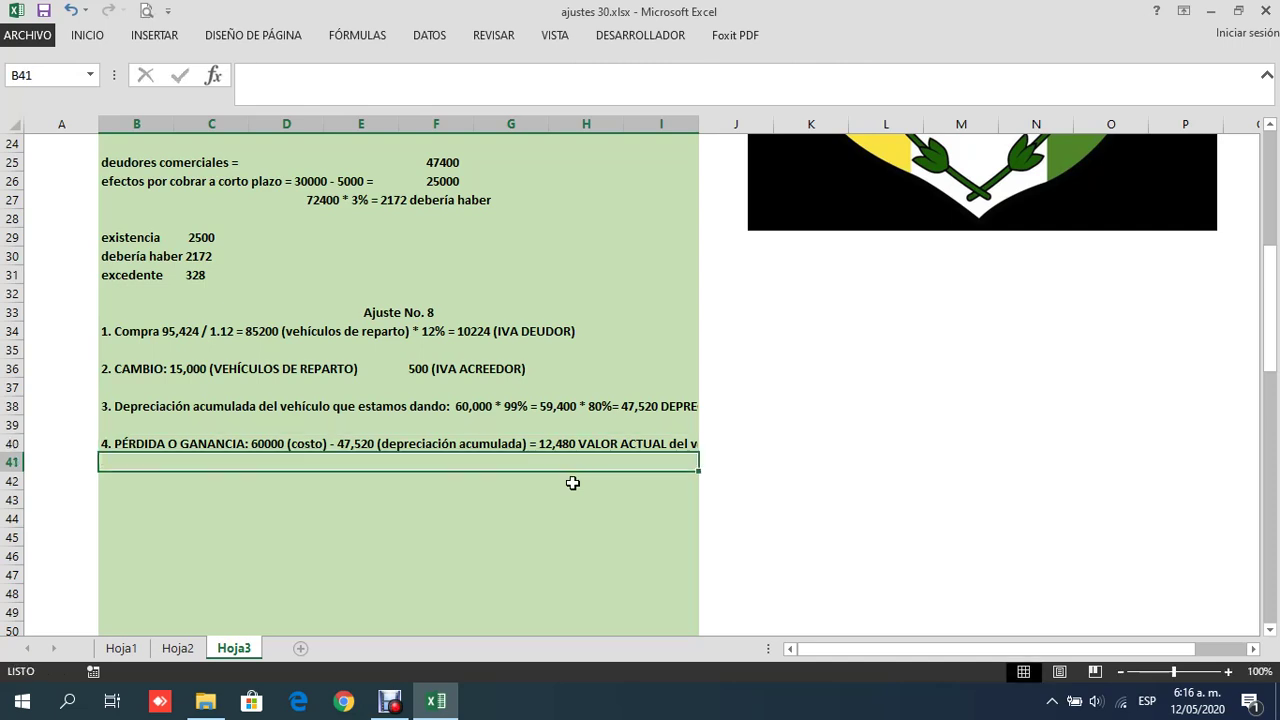
{"action": "key", "text": "Up"}
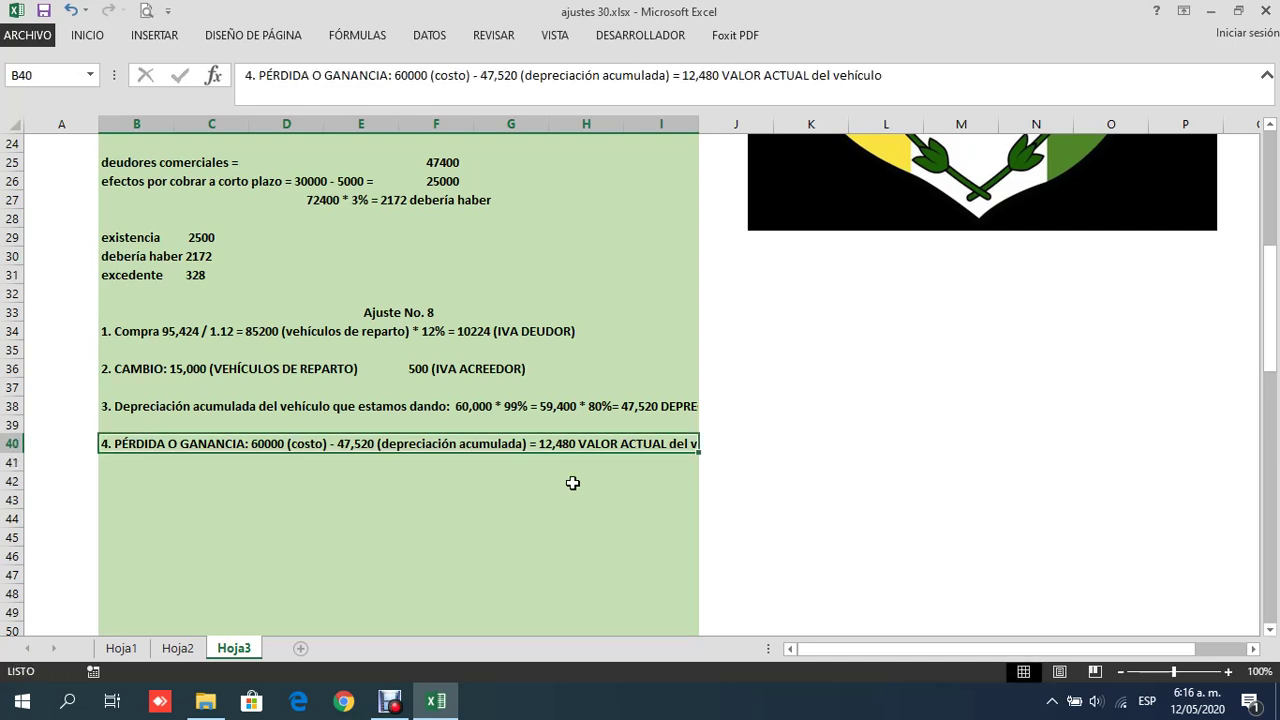
{"action": "left_click", "coordinate": [812, 76]}
{"action": "key", "text": "Return"}
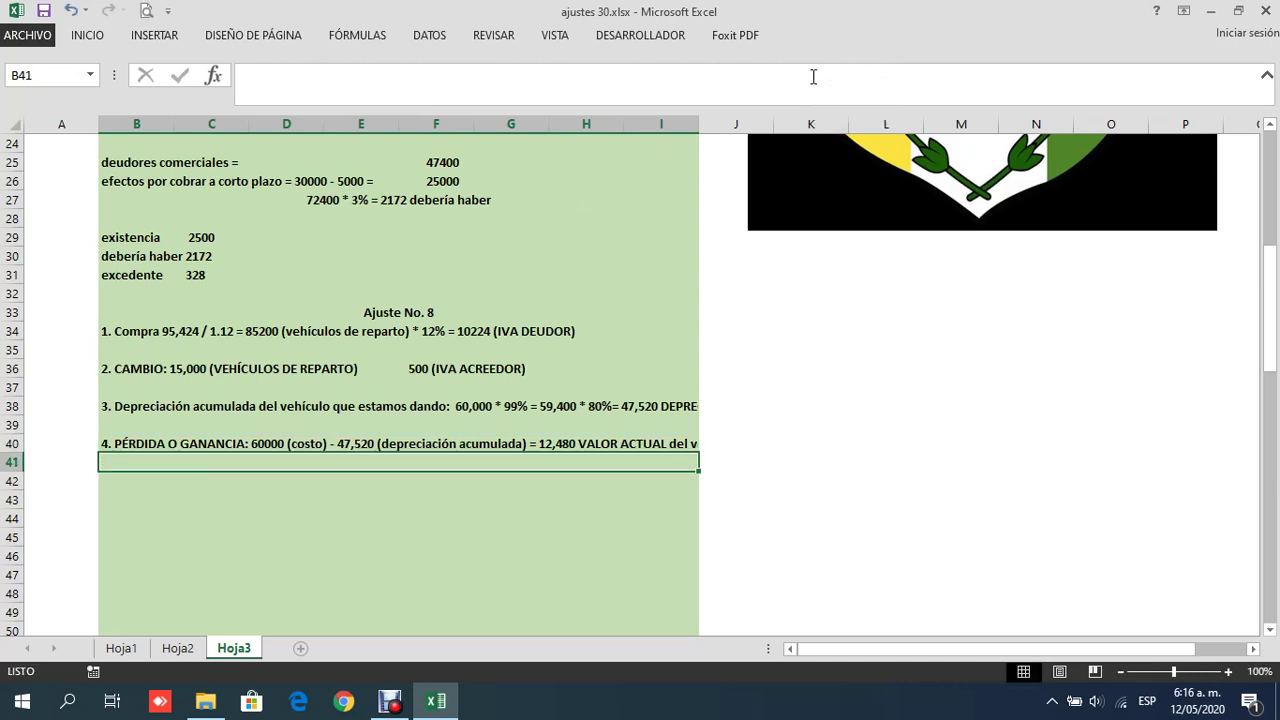
{"action": "left_click", "coordinate": [543, 445]}
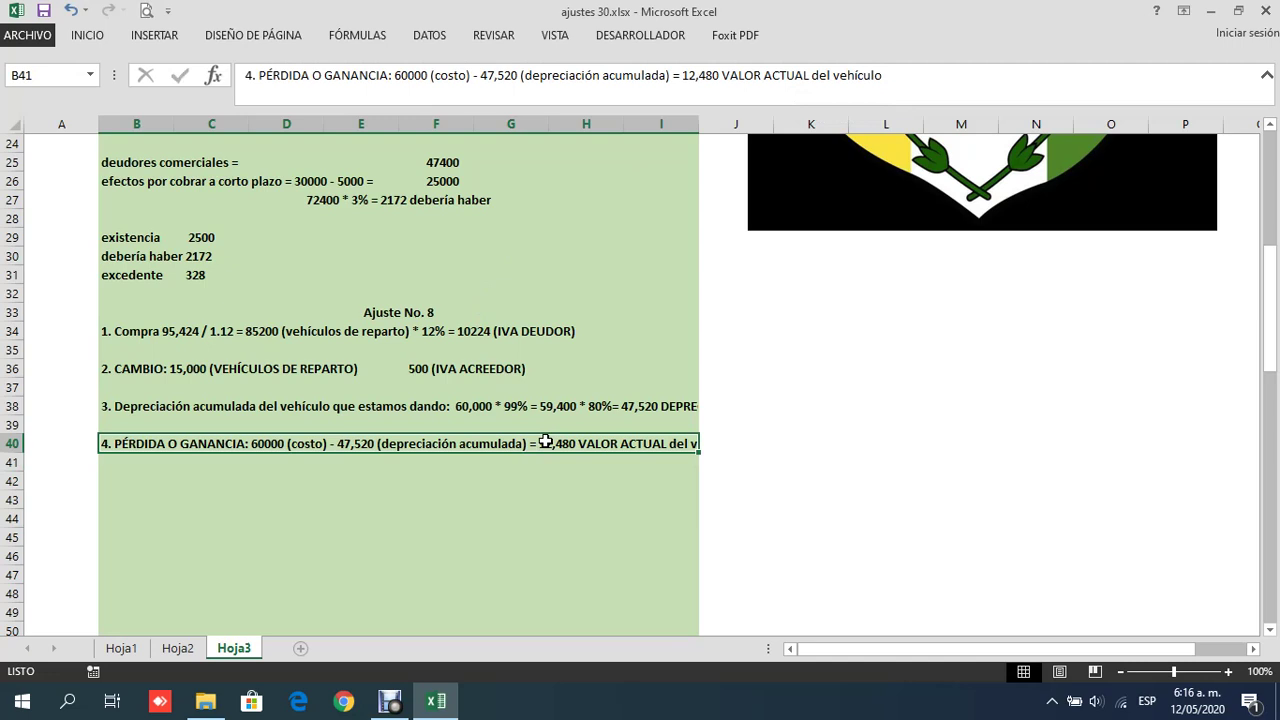
Enter the calculation "15,000(valor vendido) - 12,480 (valor actual) = 2,520" in B41
{"action": "left_click", "coordinate": [238, 466]}
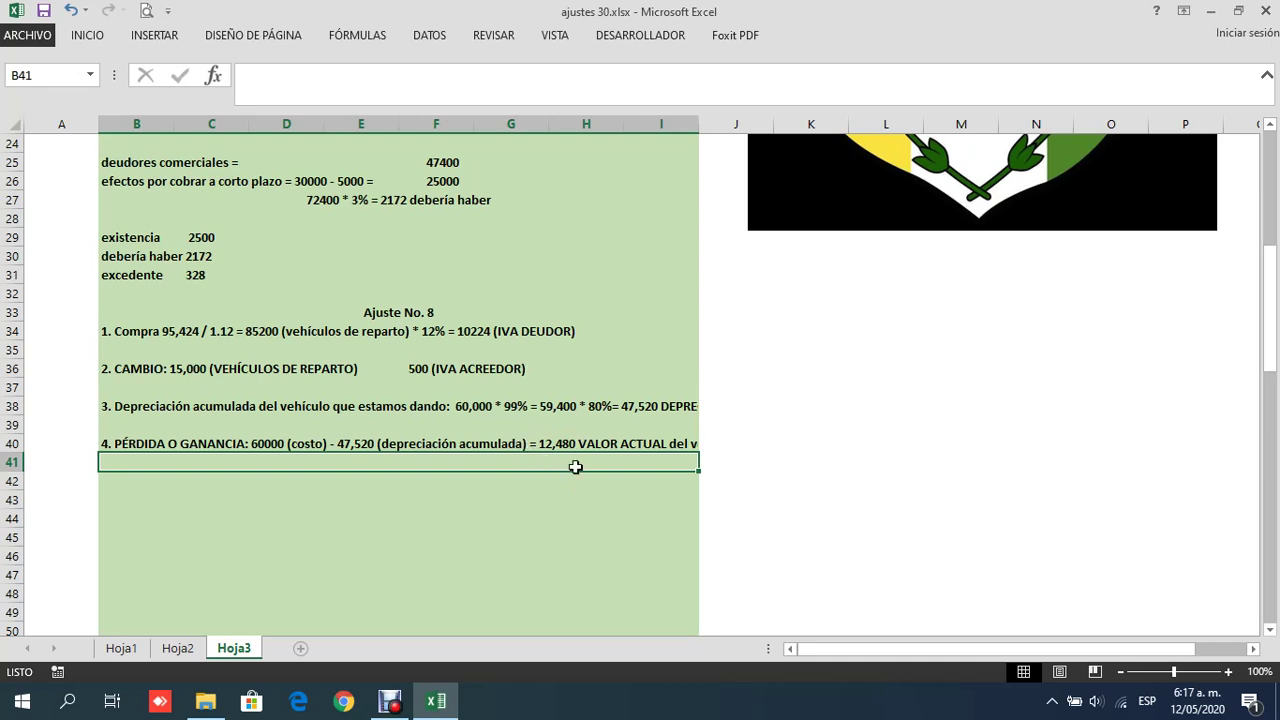
{"action": "type", "text": "1"}
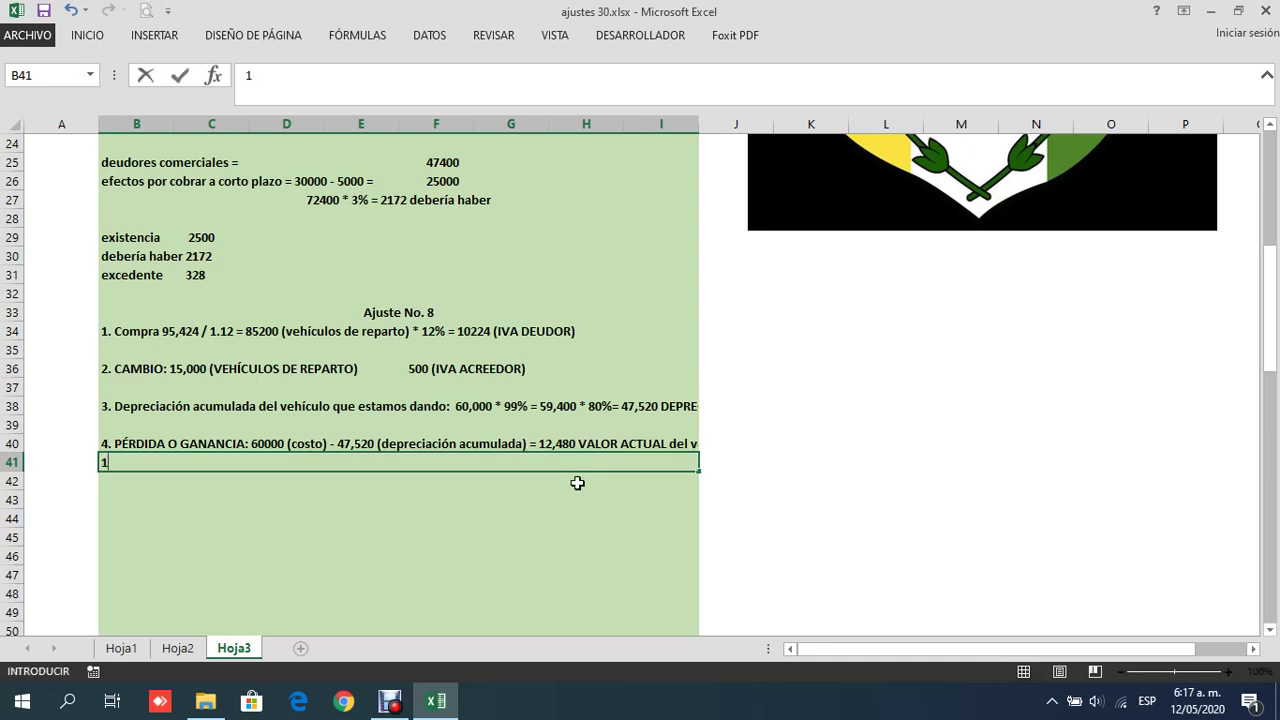
{"action": "type", "text": "5,000(valor vendido)"}
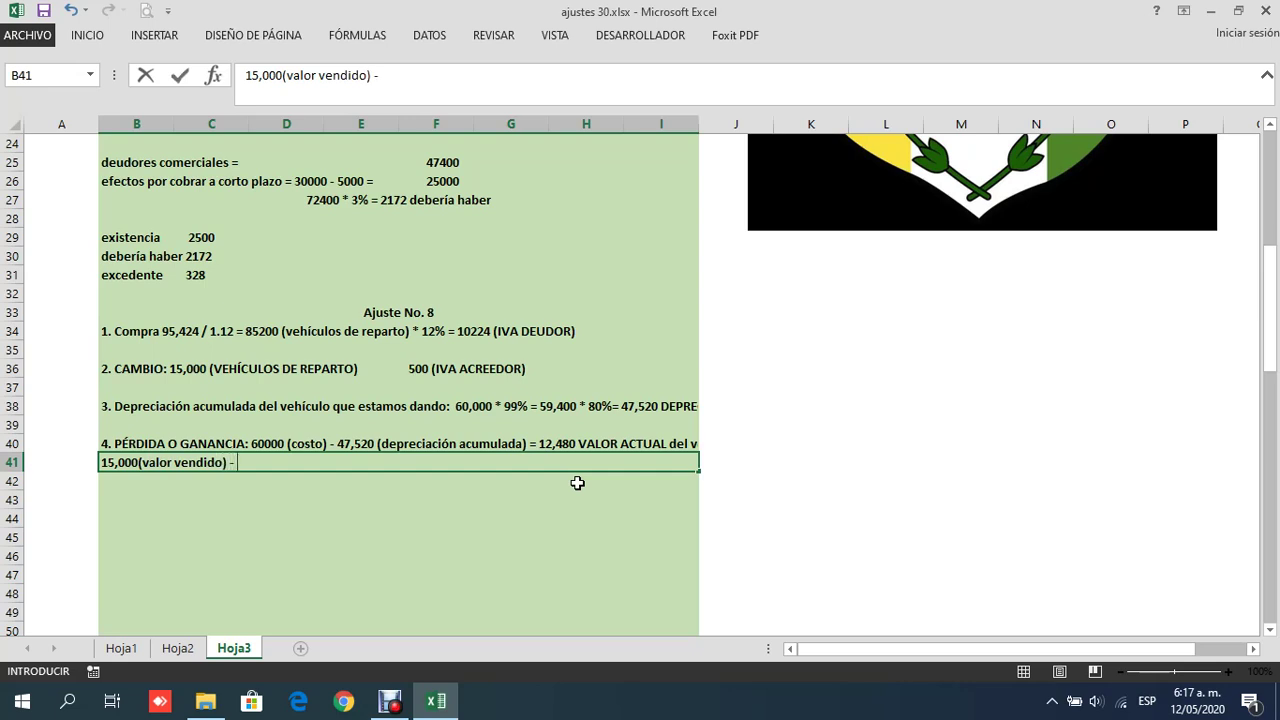
{"action": "type", "text": " - 12,480 (valor"}
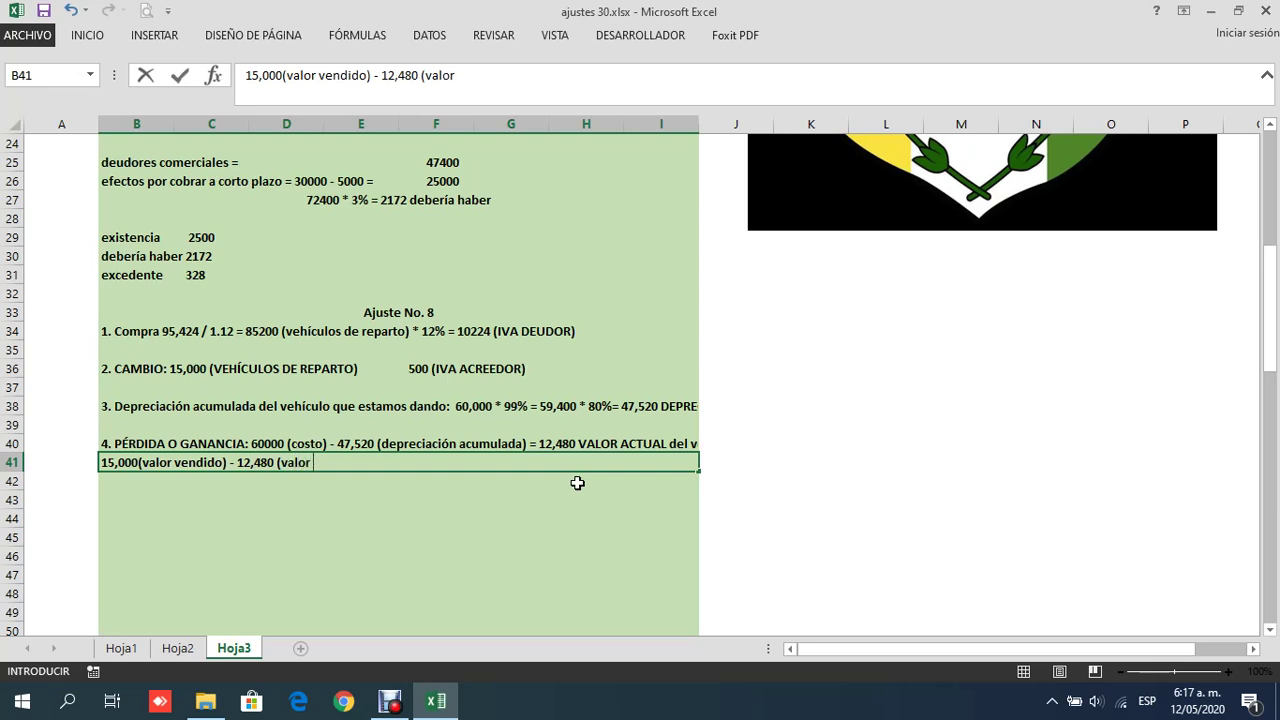
{"action": "type", "text": " actual) ="}
{"action": "type", "text": "2,50"}
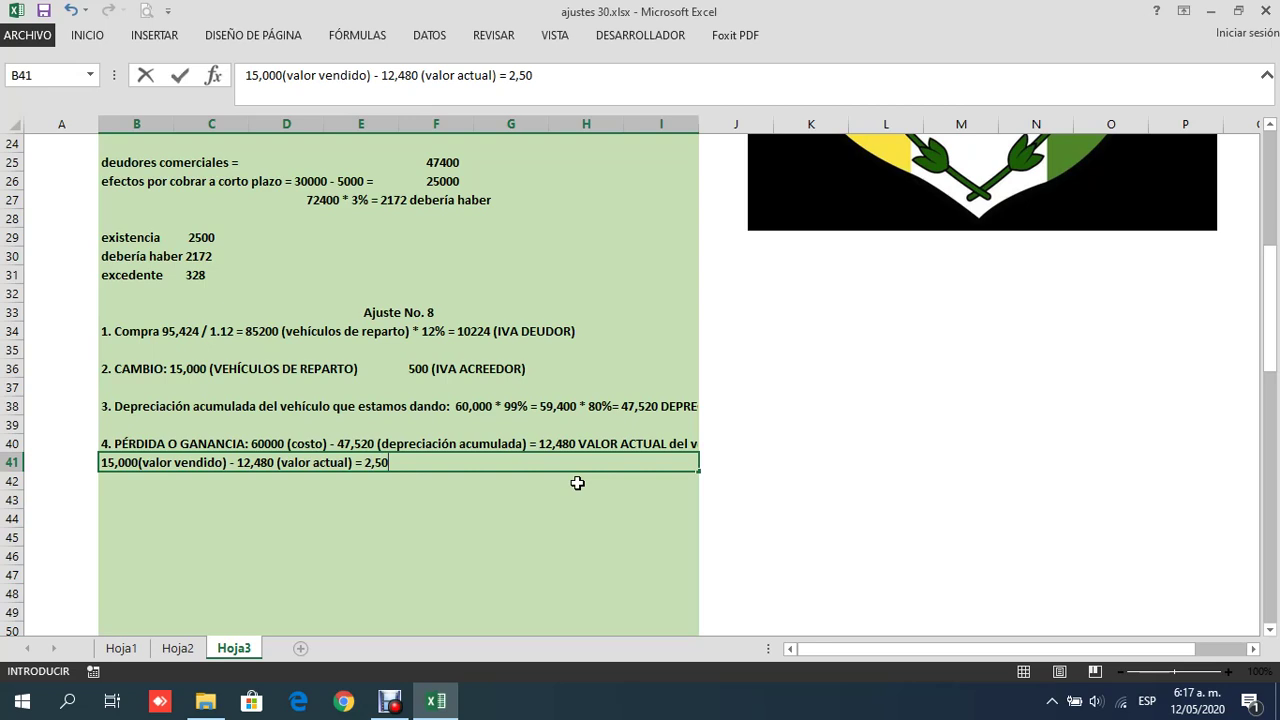
{"action": "key", "text": "BackSpace"}
{"action": "type", "text": "20"}
Add the note "(positivo, entonces es ganancia, si esta resta fuera" after 2,520 in B41
{"action": "type", "text": "(positivo, entonces es ganancia, si esta r"}
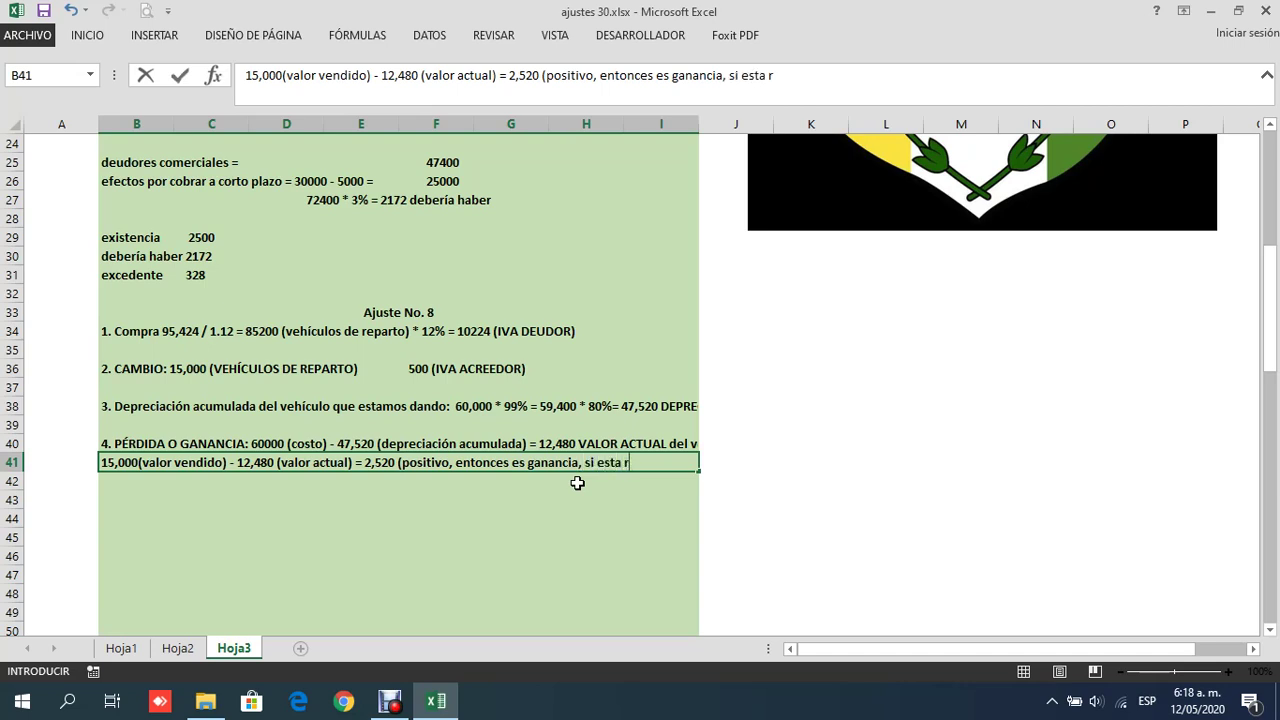
{"action": "type", "text": "esta fuera"}
{"action": "key", "text": "Return"}
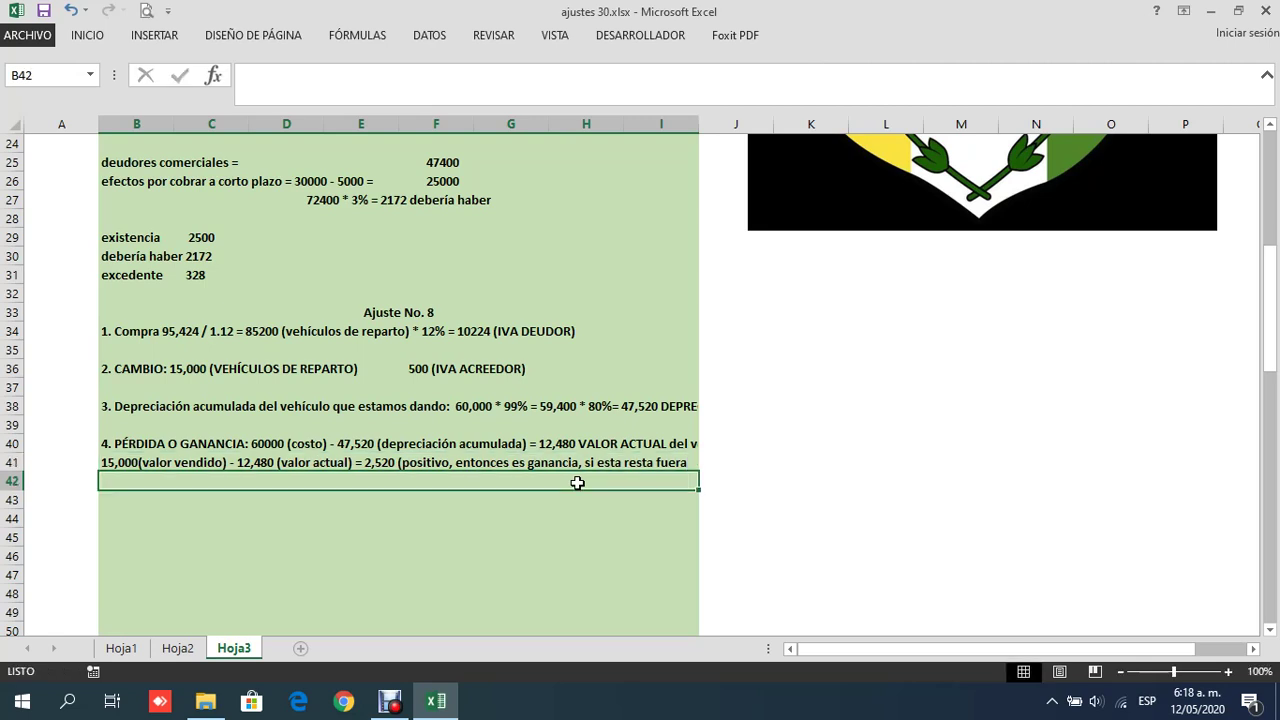
Continue the gain-or-loss note in B42 with "negativa daría como resultado pérdida.)"
{"action": "type", "text": "negat"}
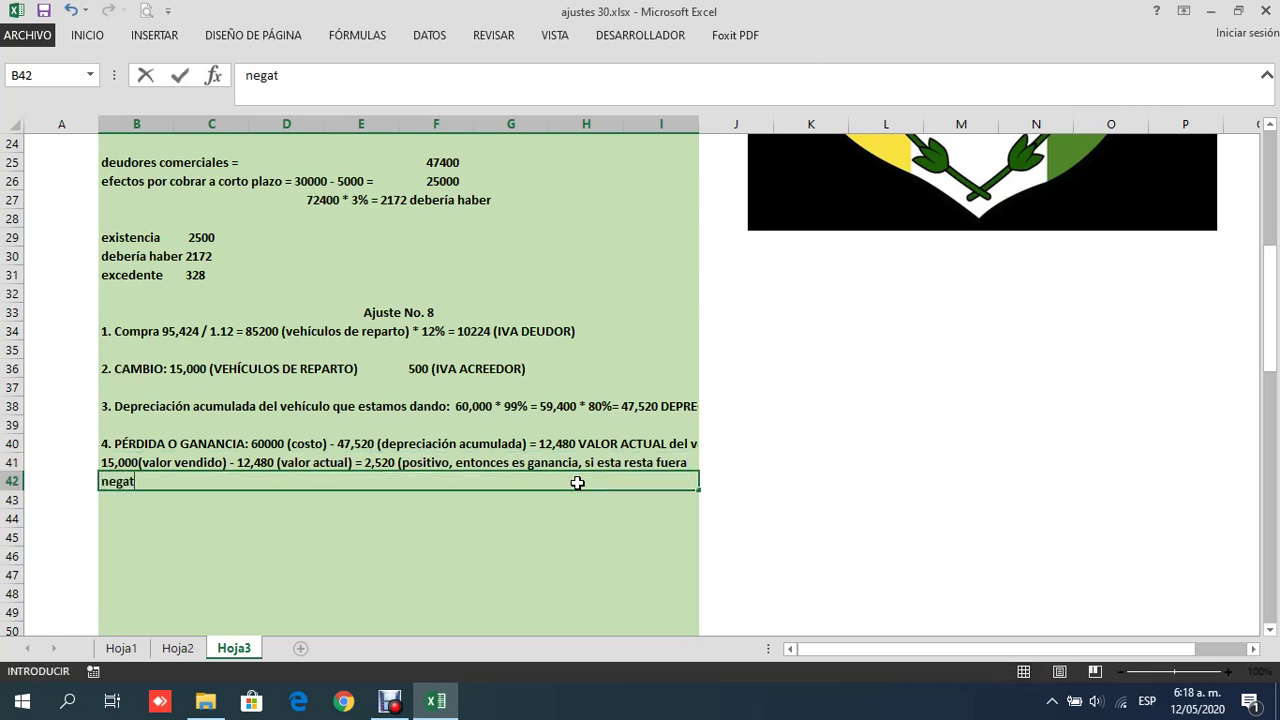
{"action": "type", "text": "iva daría com"}
{"action": "type", "text": "o como resultado p"}
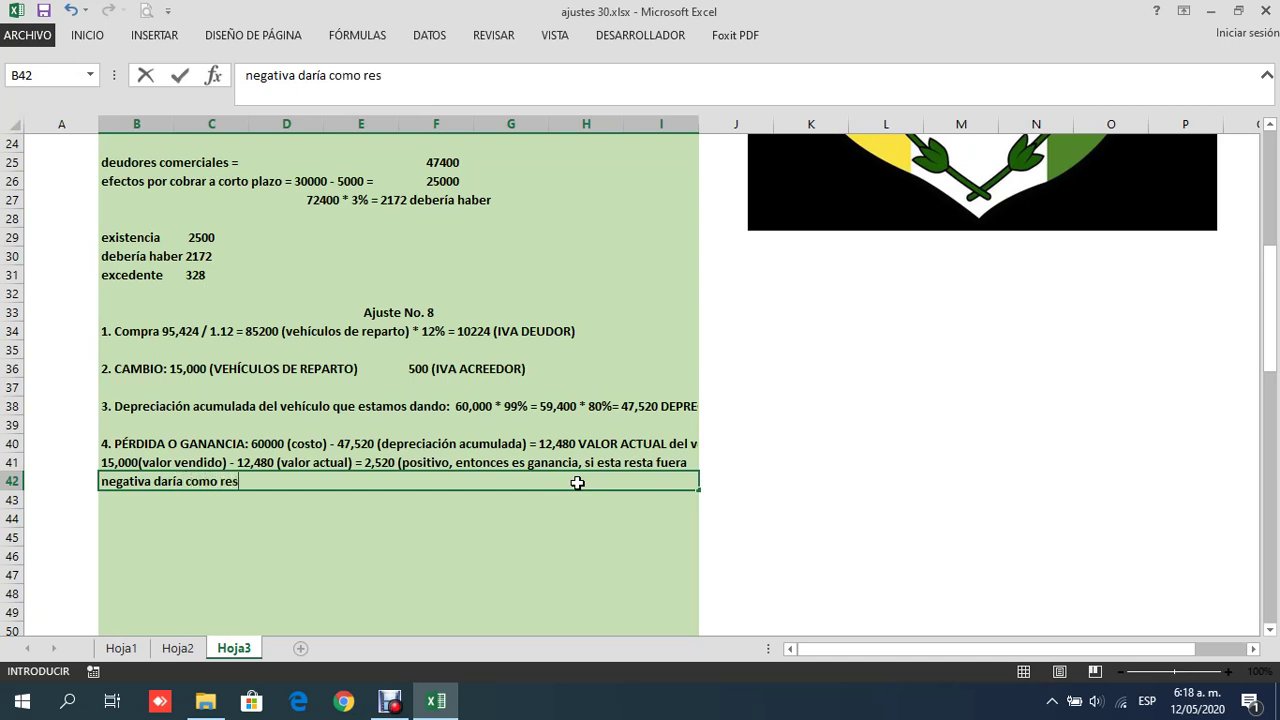
{"action": "type", "text": "érdidar"}
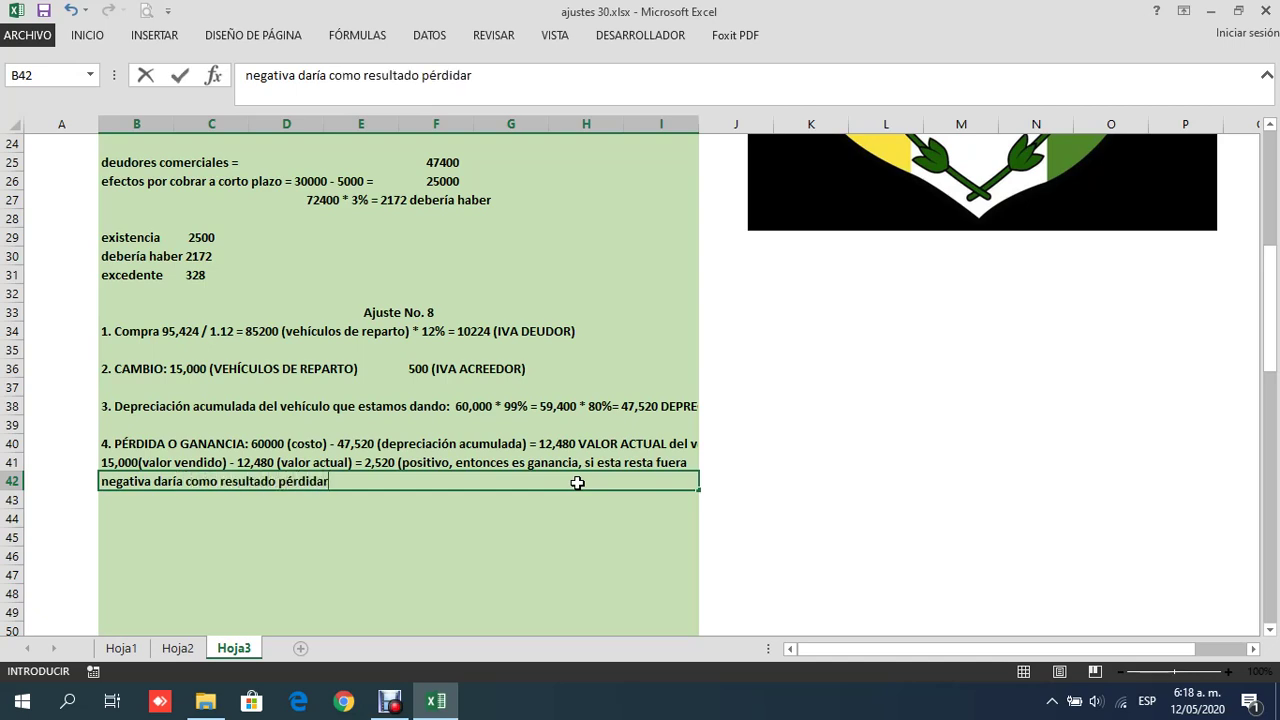
{"action": "type", "text": ")"}
{"action": "key", "text": "BackSpace"}
{"action": "key", "text": "BackSpace"}
{"action": "type", "text": ".)"}
{"action": "key", "text": "Return"}
Enter "5. ISR sobre ganancia de capital= 2520 * 10% = 252 ISR POR PAGAR SOBRE GANANCIA DE CAPITAL" in B44
{"action": "key", "text": "Return"}
{"action": "type", "text": "5."}
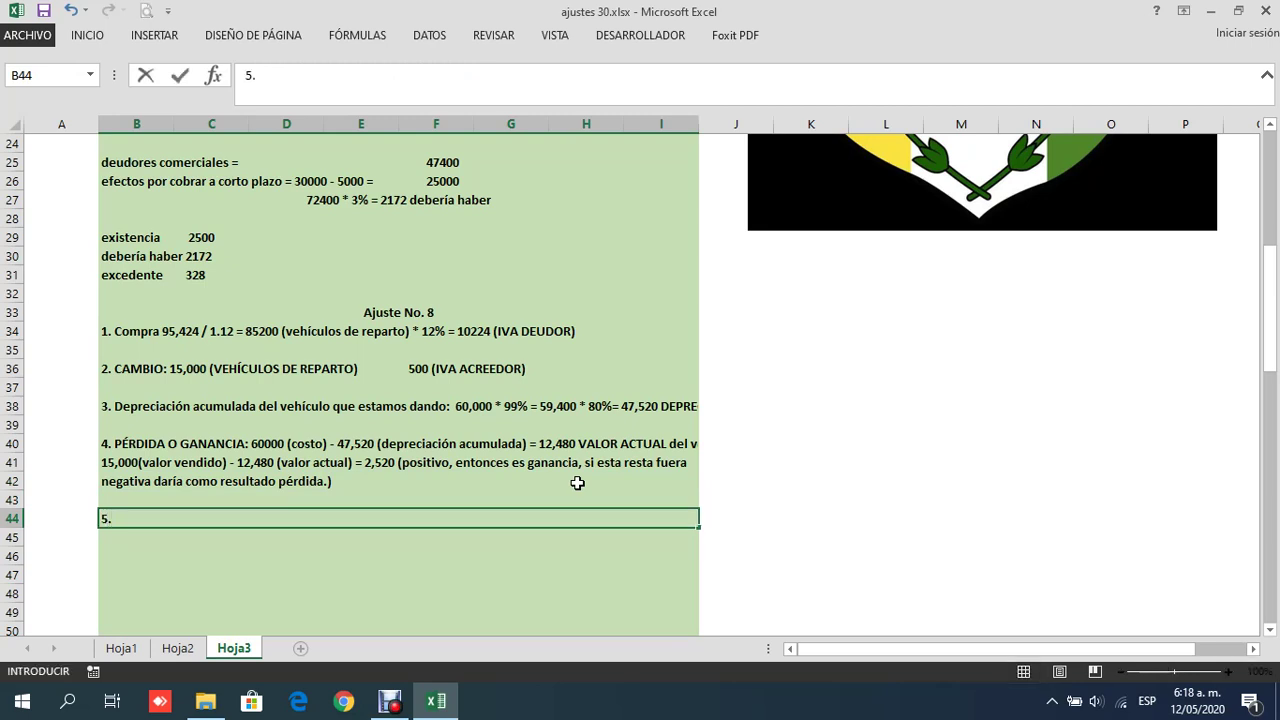
{"action": "type", "text": " ISR sobre ganancia d"}
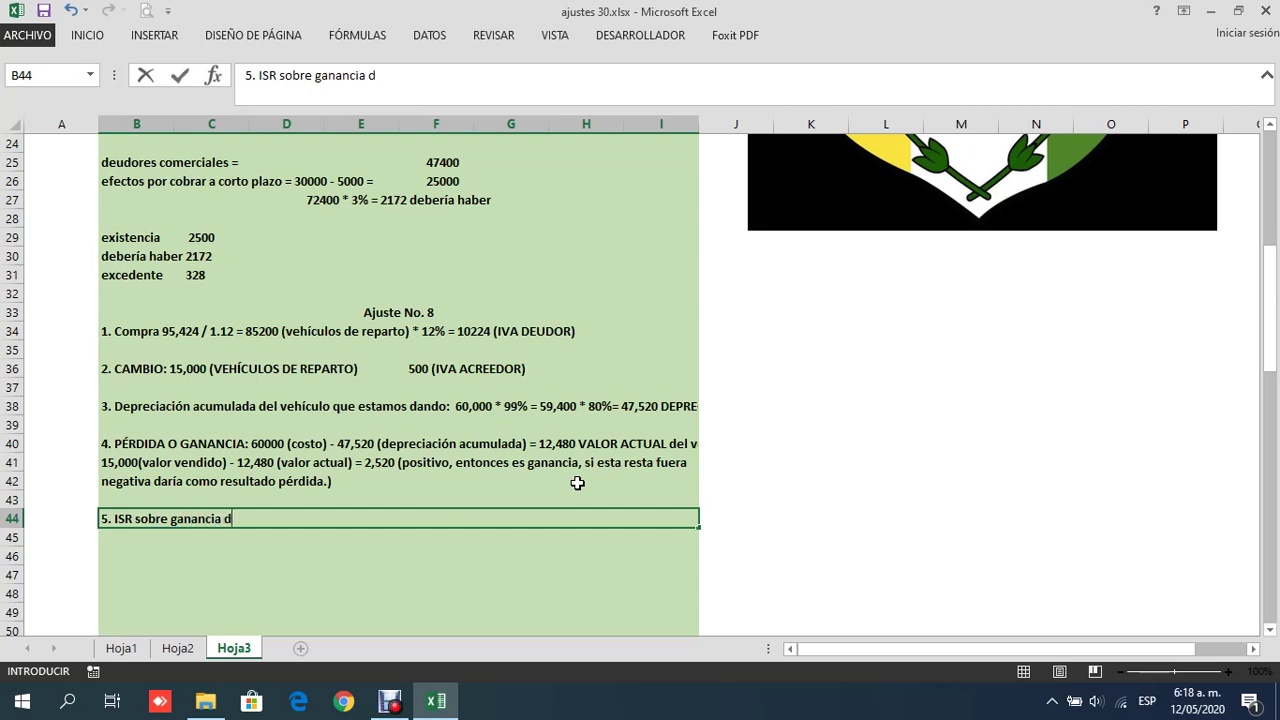
{"action": "type", "text": "e capital="}
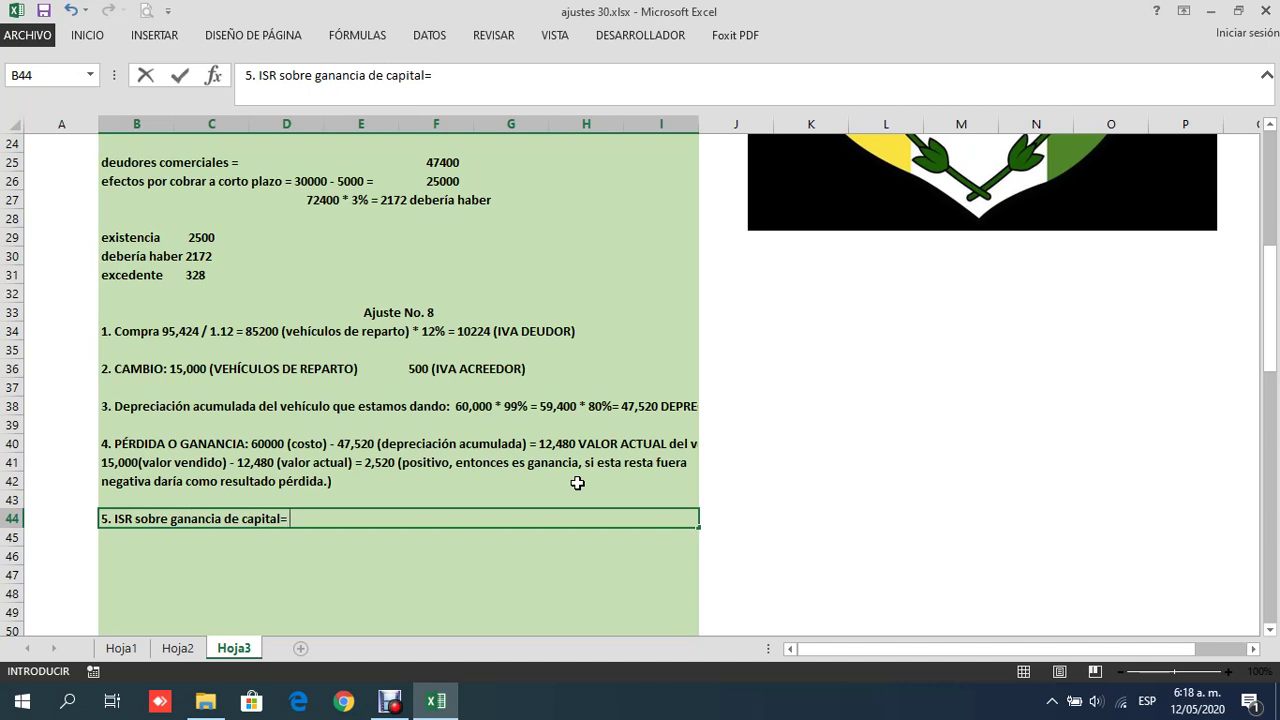
{"action": "type", "text": " 2520 * 10% = "}
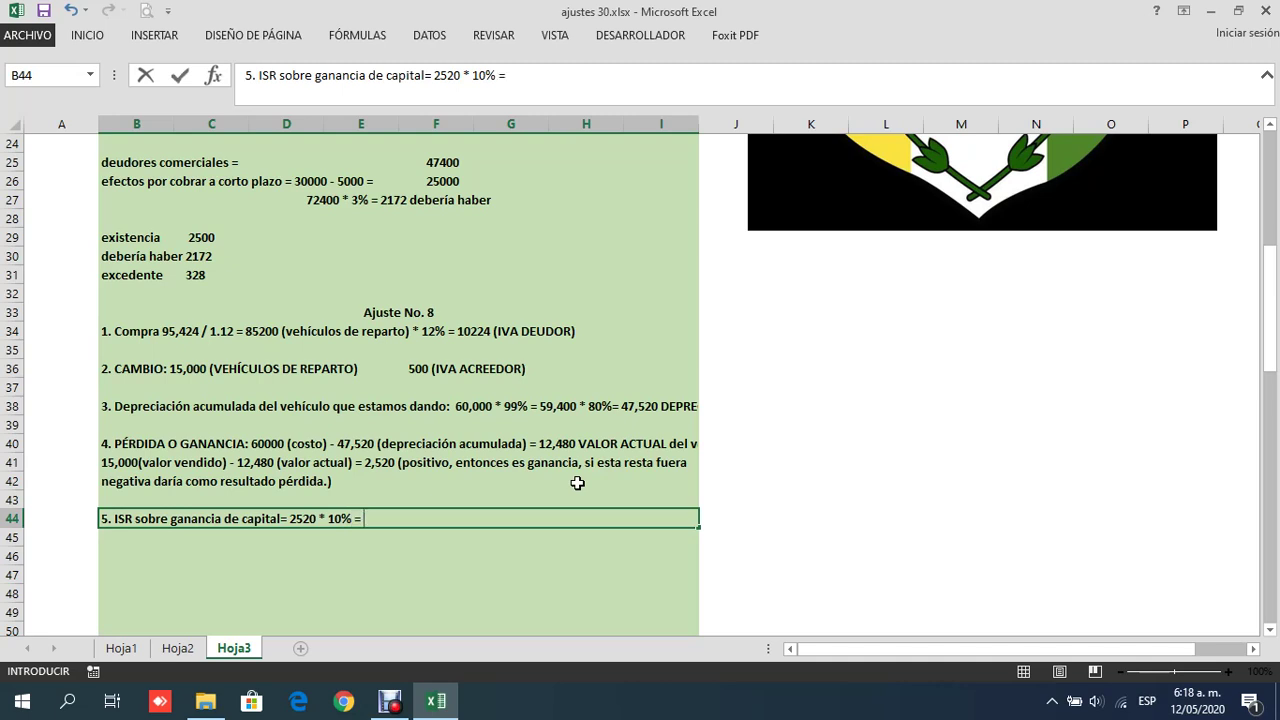
{"action": "type", "text": "252 ISR POR "}
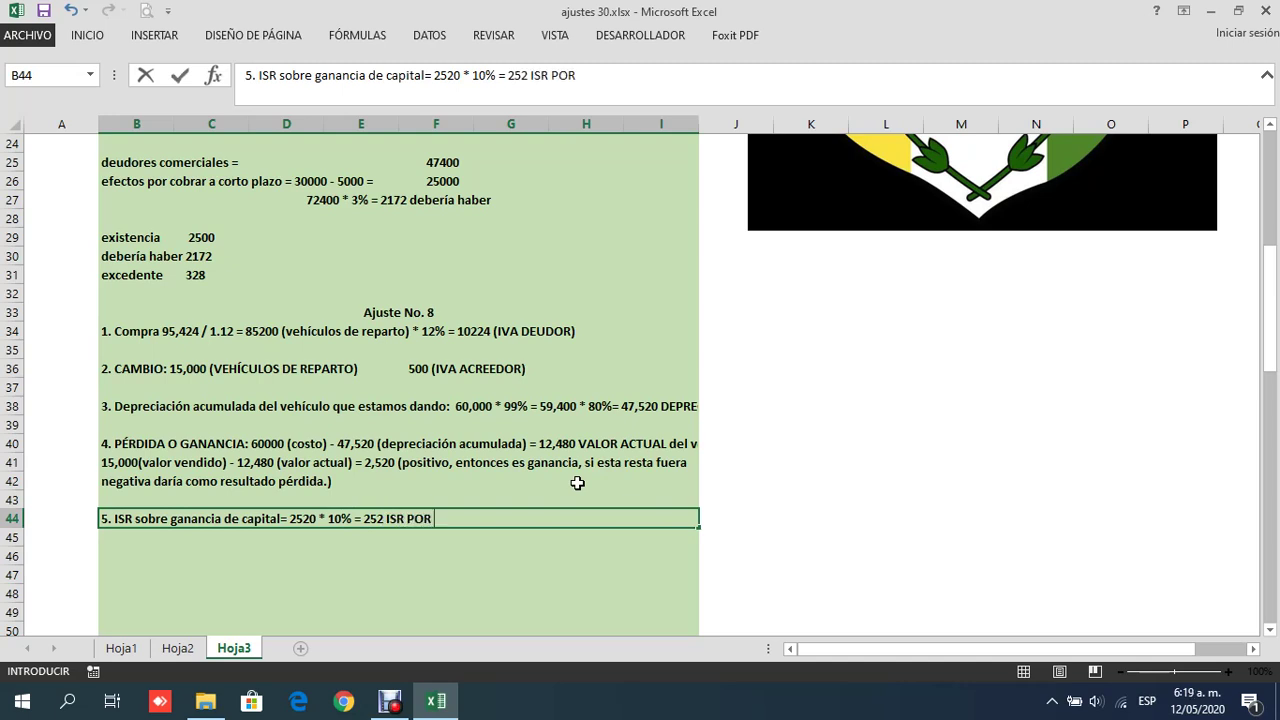
{"action": "type", "text": "PAGAR SOBRE"}
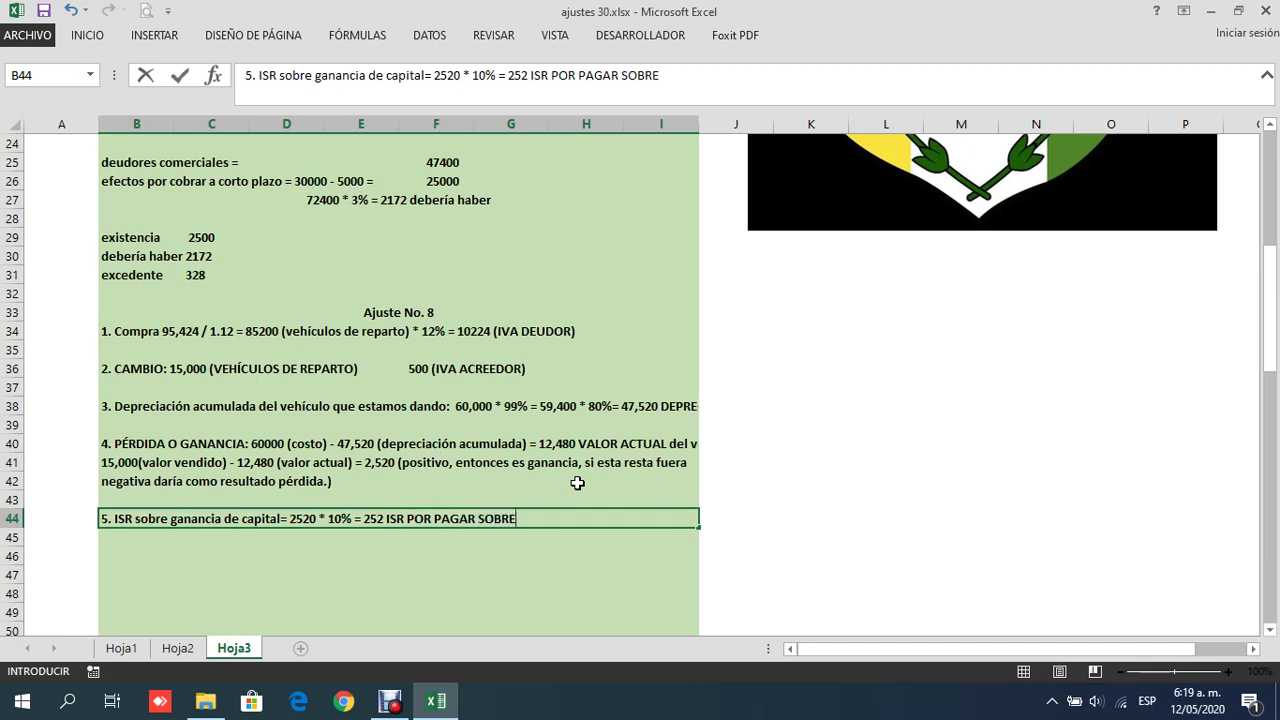
{"action": "type", "text": " GANANCIA DE CAPITAL"}
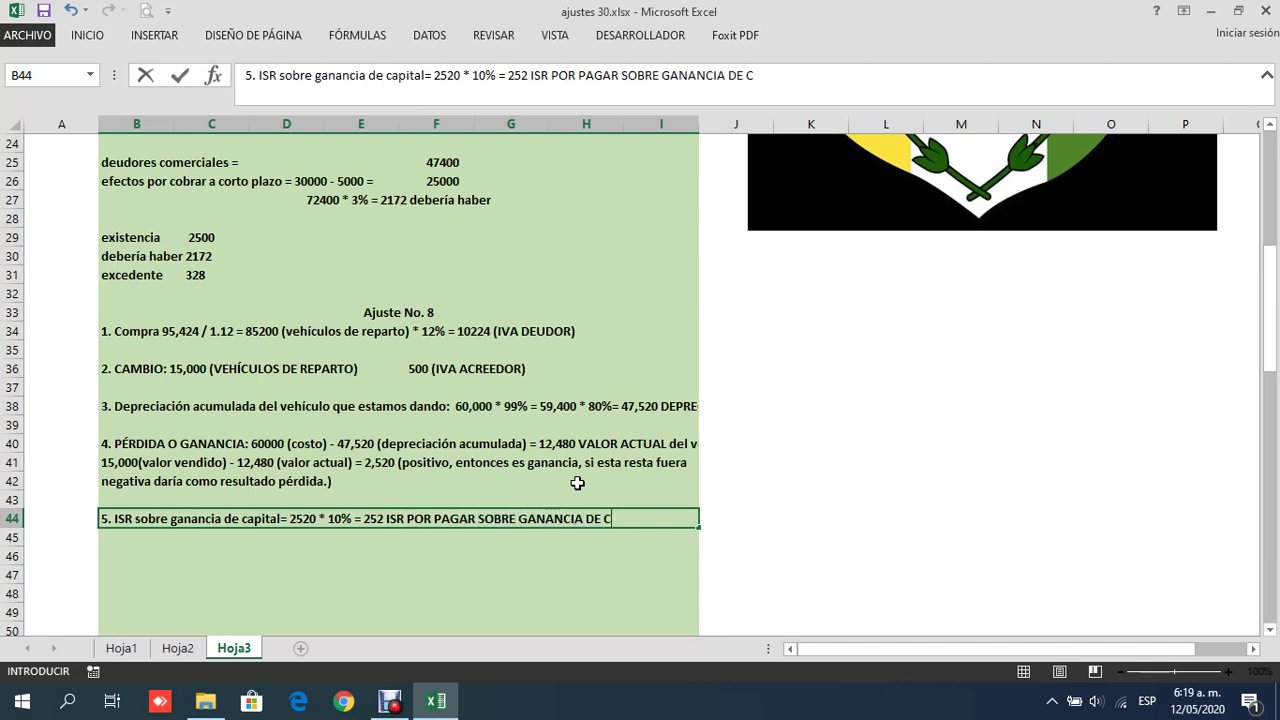
{"action": "key", "text": "Return"}
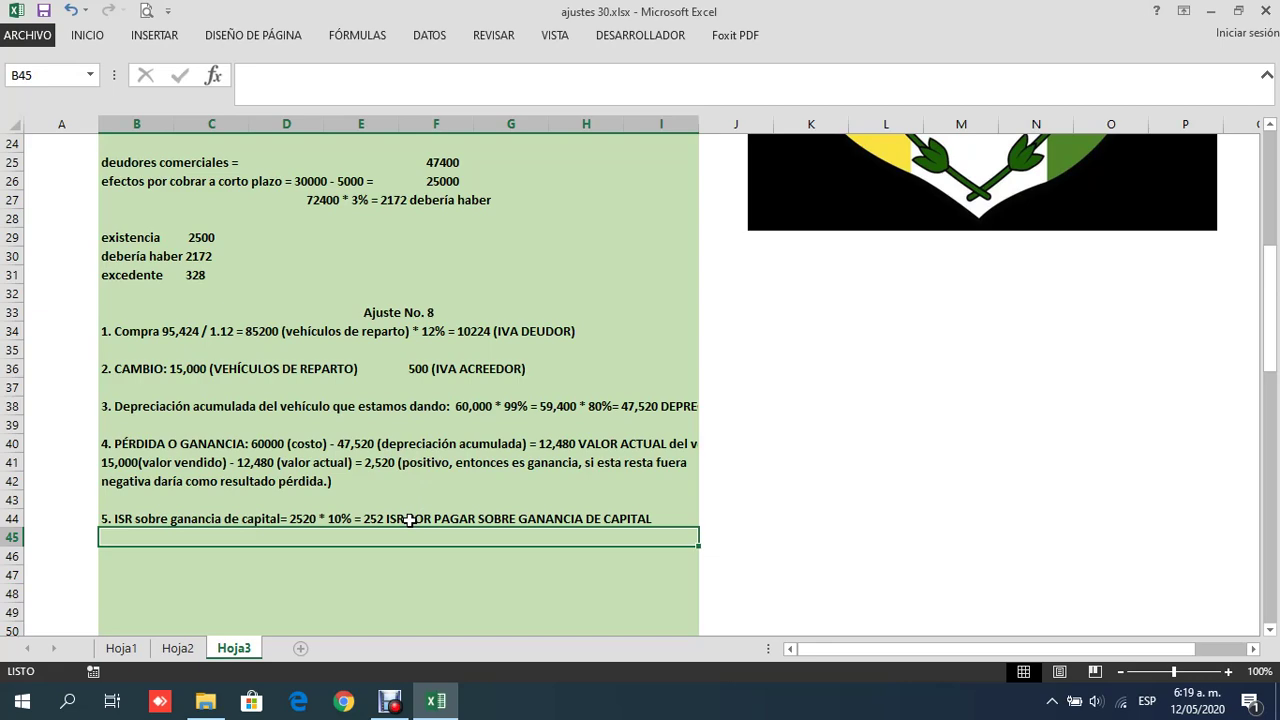
Title a new journal entry "Ajuste No. 8" in C43 of Hoja1
{"action": "left_click", "coordinate": [121, 648]}
{"action": "left_click", "coordinate": [124, 648]}
{"action": "scroll", "coordinate": [266, 555], "scroll_direction": "down", "scroll_amount": 3}
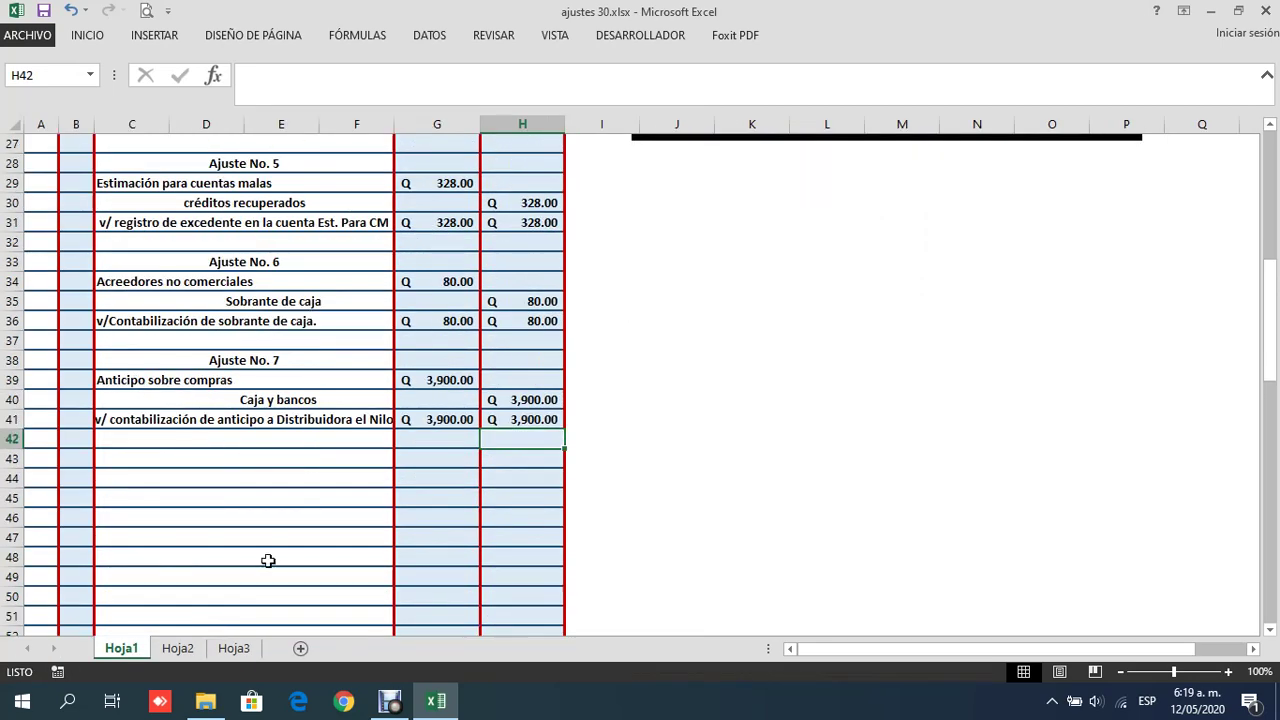
{"action": "left_click", "coordinate": [261, 463]}
{"action": "type", "text": "A"}
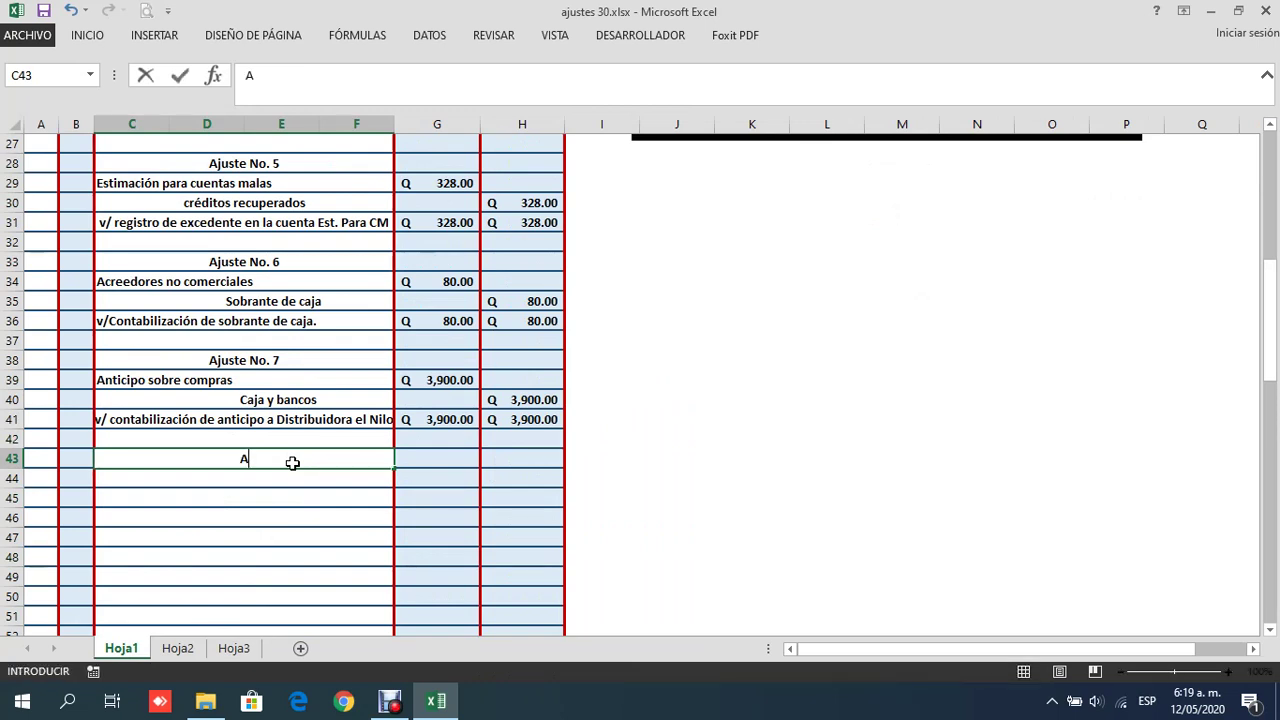
{"action": "type", "text": "juste No. 8"}
{"action": "key", "text": "Return"}
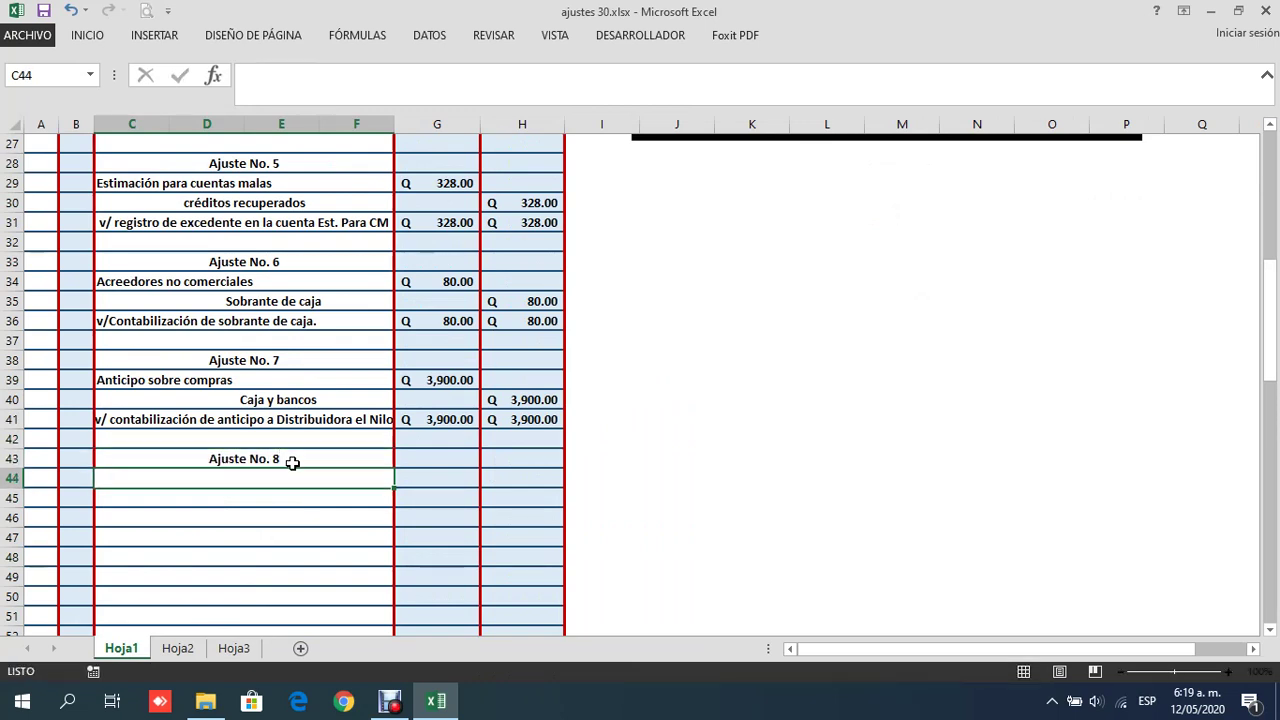
Check the Ajuste No. 8 calculations in Hoja3 and enter the account "Vehículos de reparto" in C44 of Hoja1
{"action": "left_click", "coordinate": [224, 650]}
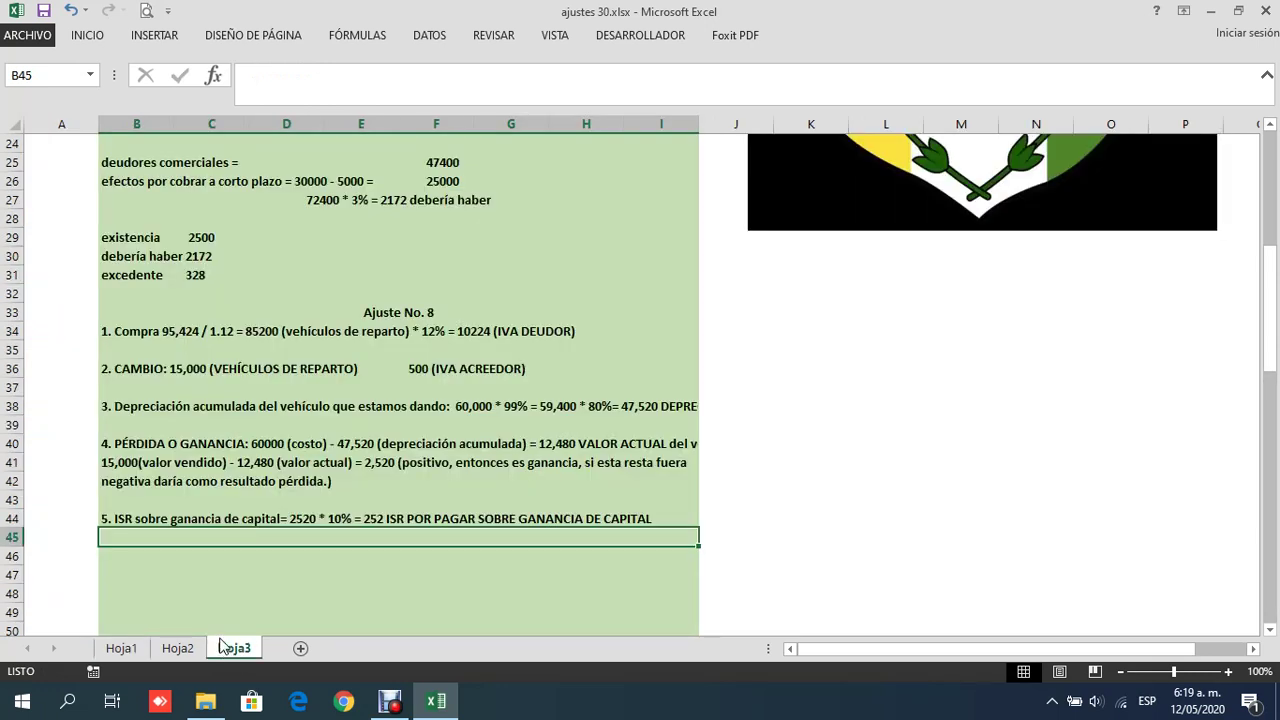
{"action": "left_click", "coordinate": [127, 650]}
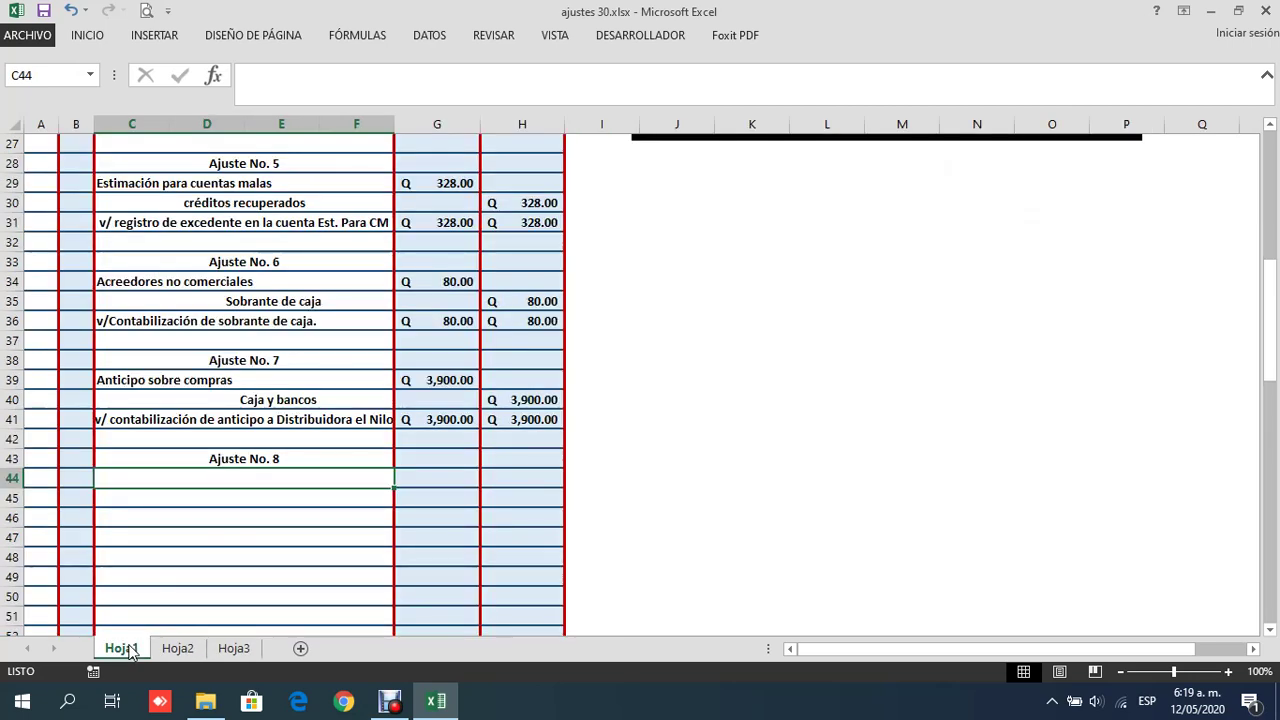
{"action": "type", "text": "Veh"}
{"action": "type", "text": "ícu"}
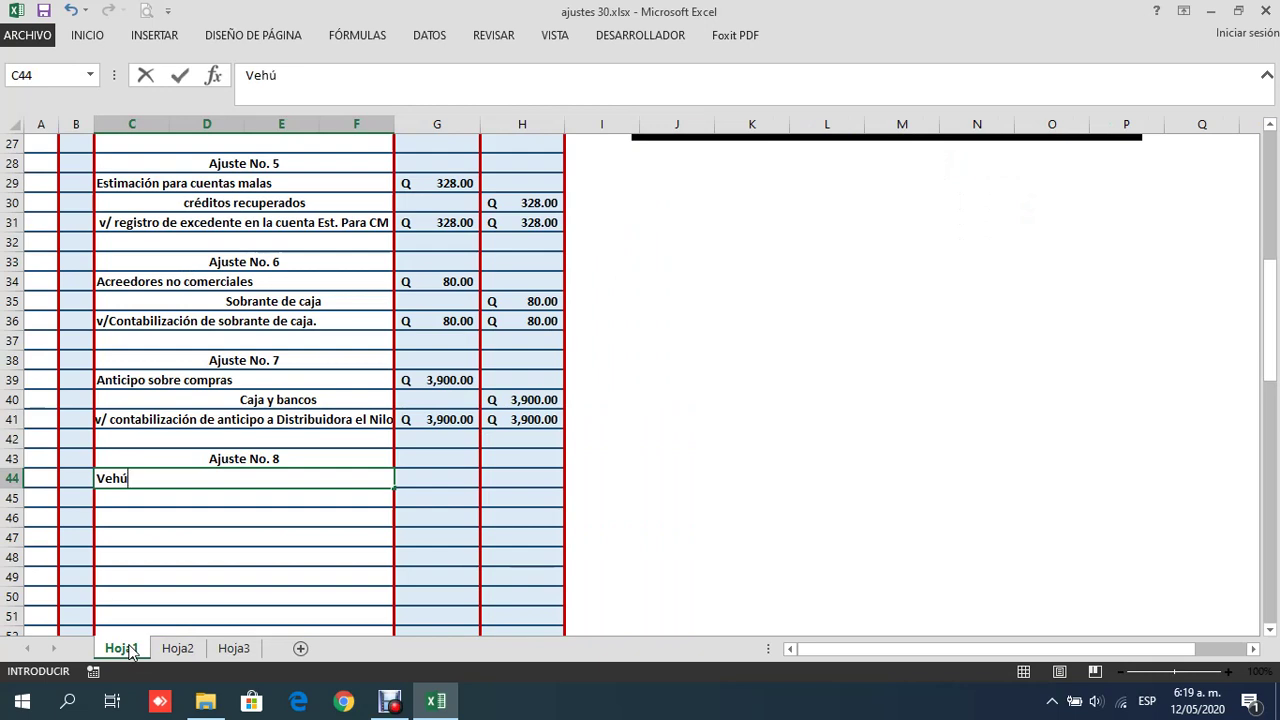
{"action": "type", "text": "los de reparto"}
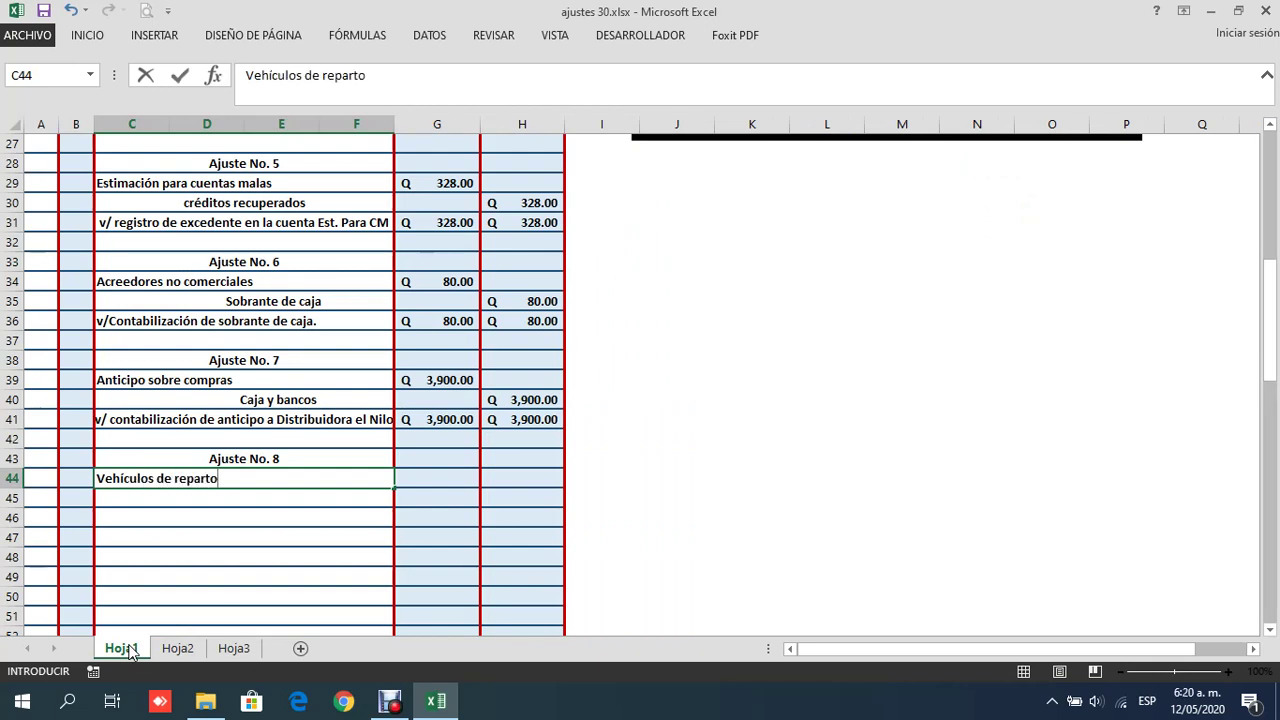
{"action": "key", "text": "Return"}
Enter the account "IVA (deudor)" in C45 and align it left
{"action": "type", "text": "IVA"}
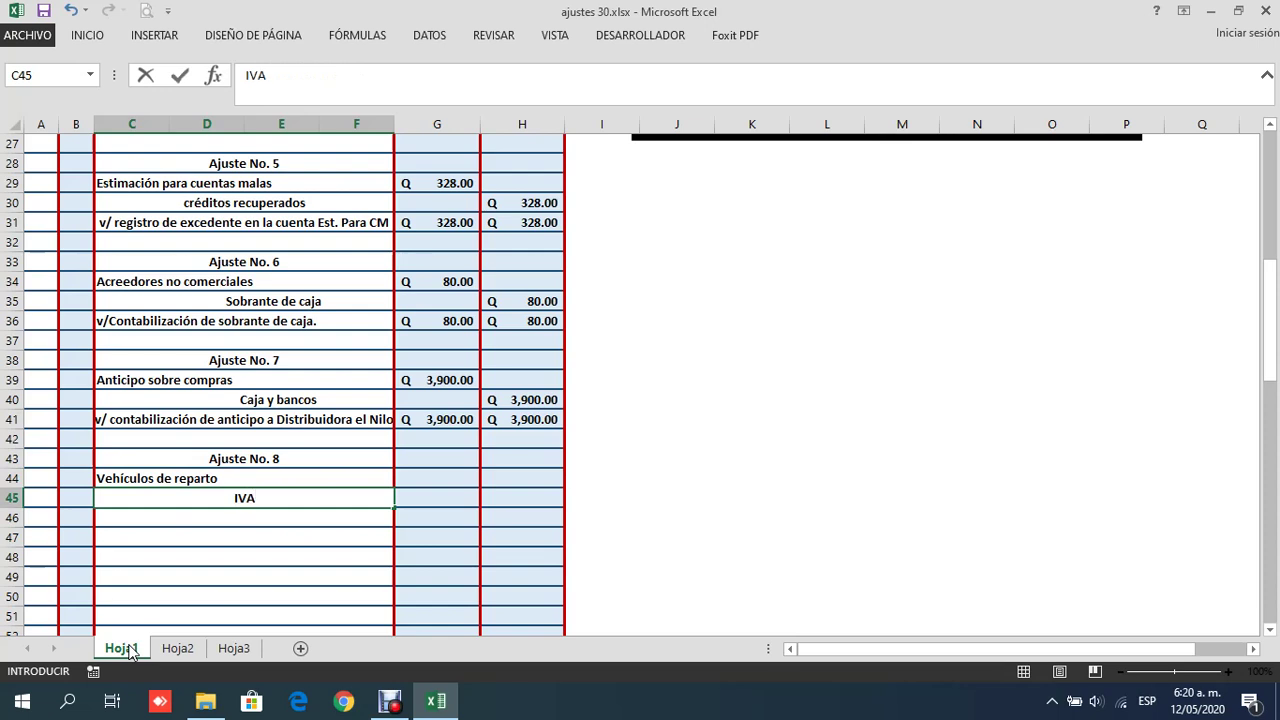
{"action": "type", "text": " (deudor)"}
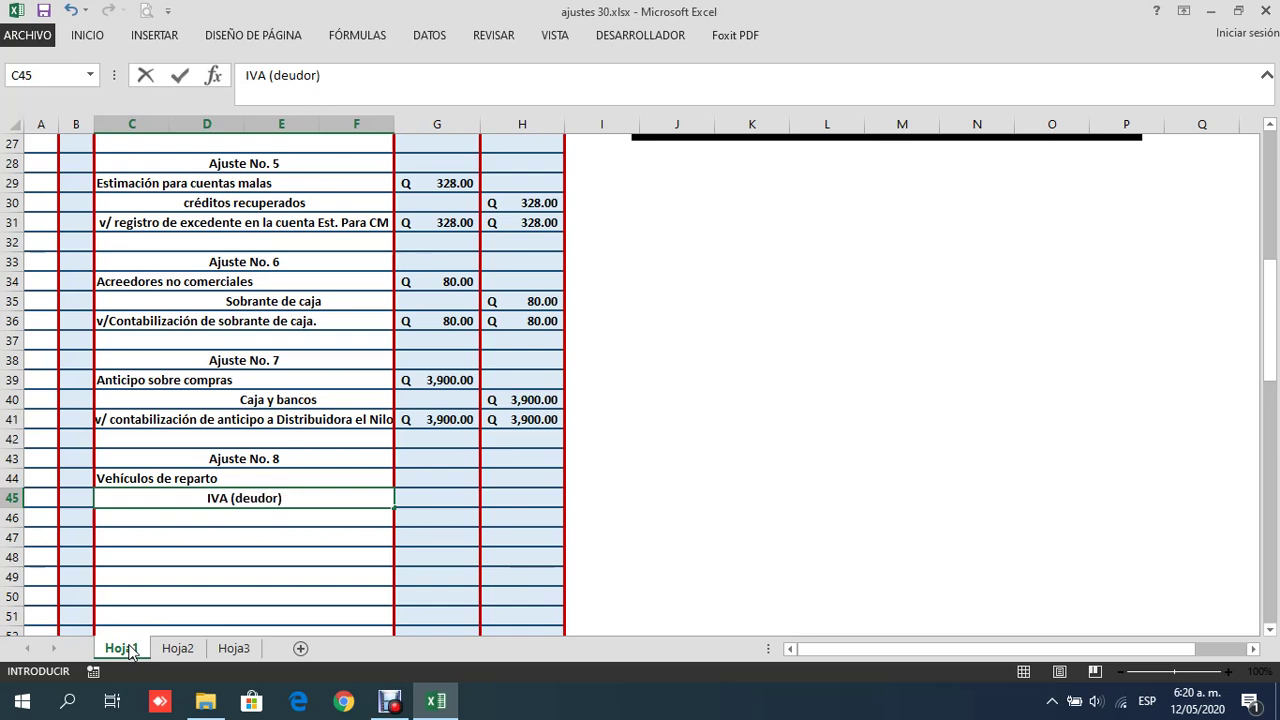
{"action": "key", "text": "Return"}
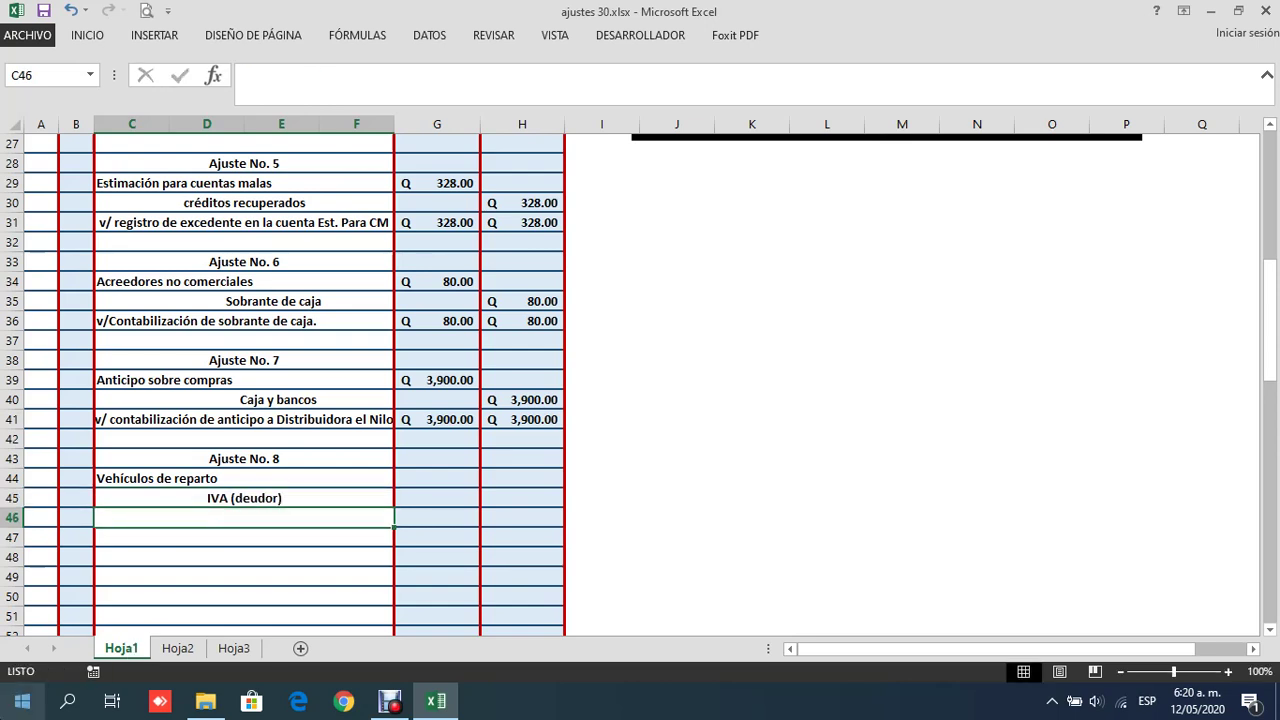
{"action": "left_click", "coordinate": [152, 495]}
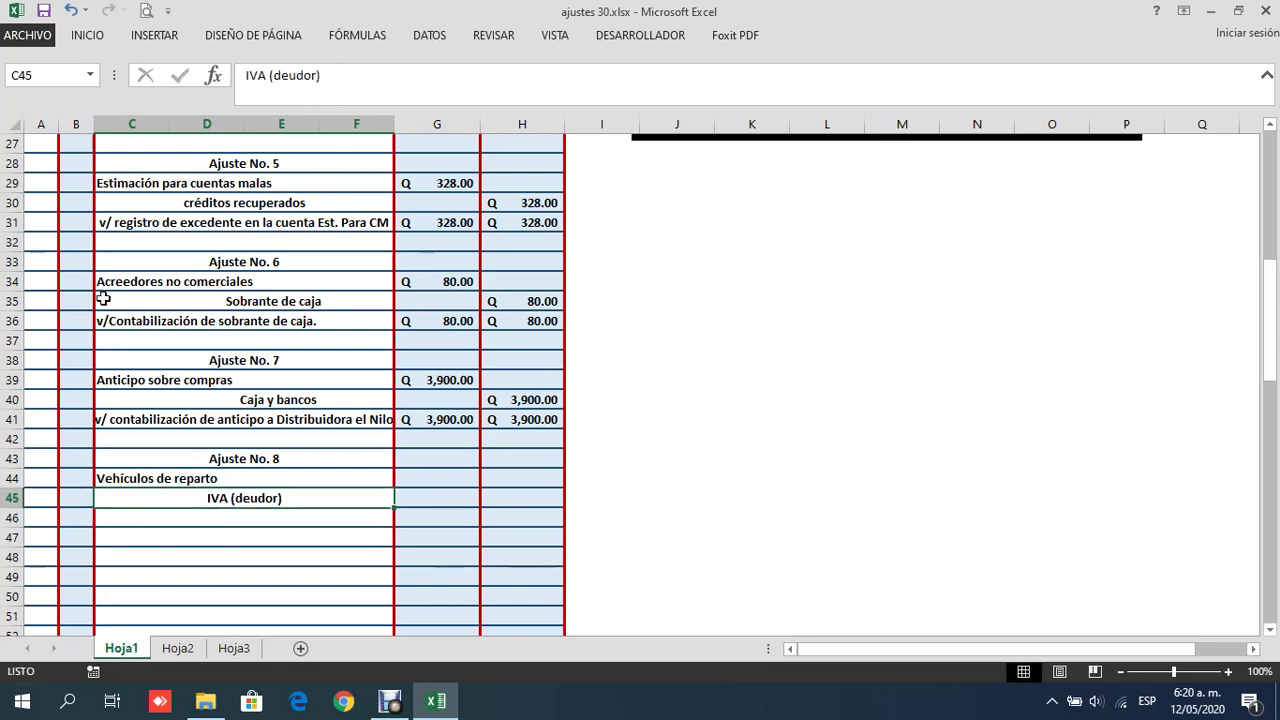
{"action": "left_click", "coordinate": [85, 38]}
{"action": "left_click", "coordinate": [292, 97]}
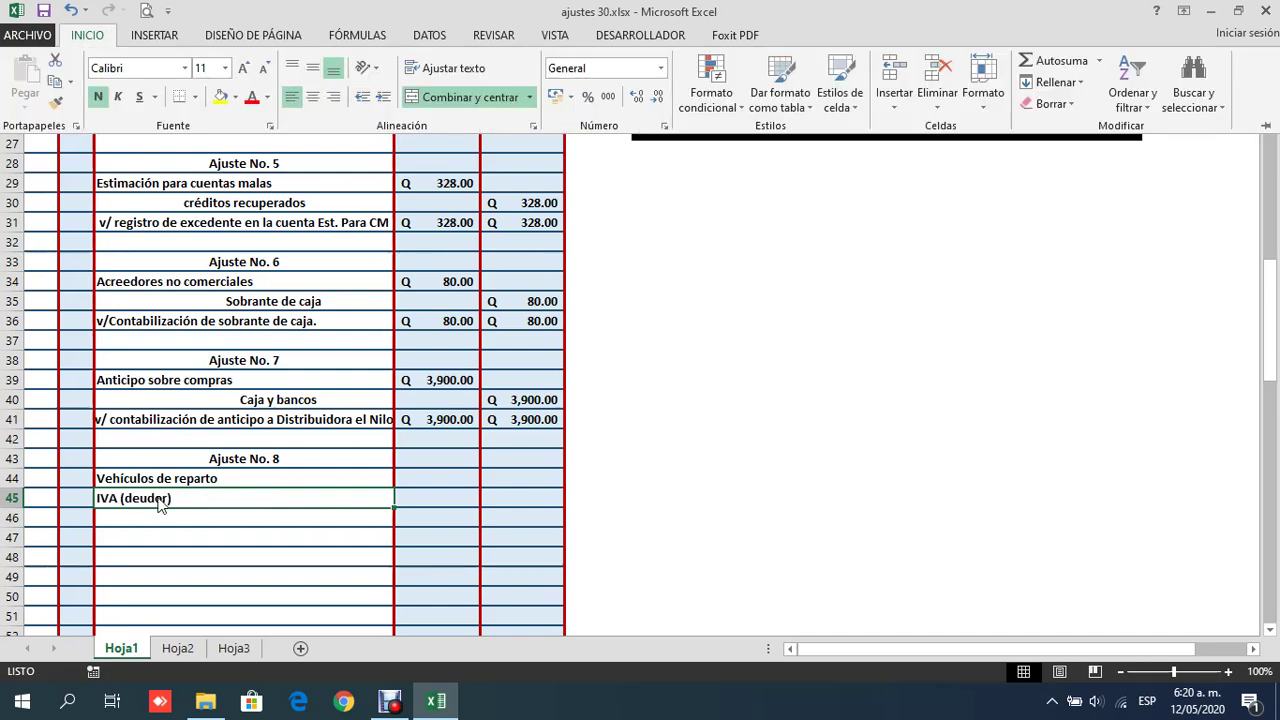
Enter the account "Depreciación acumulada vehículos de reparto" in C46
{"action": "left_click", "coordinate": [146, 522]}
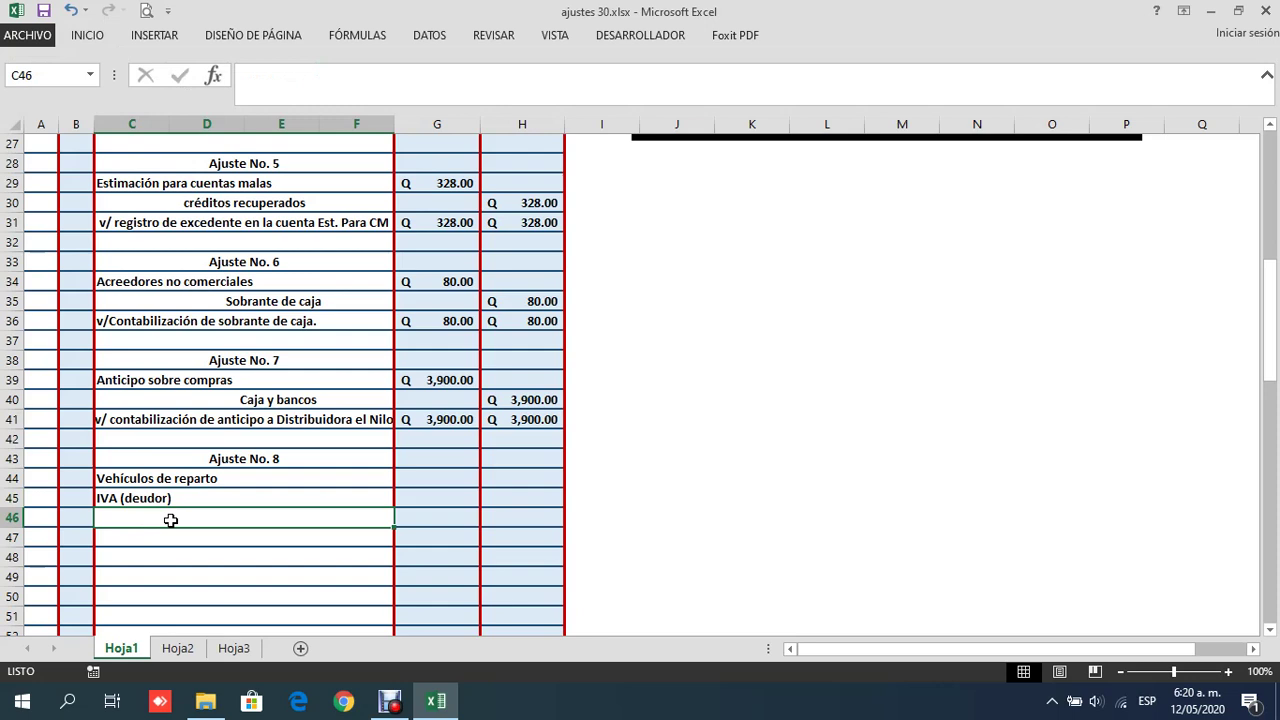
{"action": "type", "text": "Deprci"}
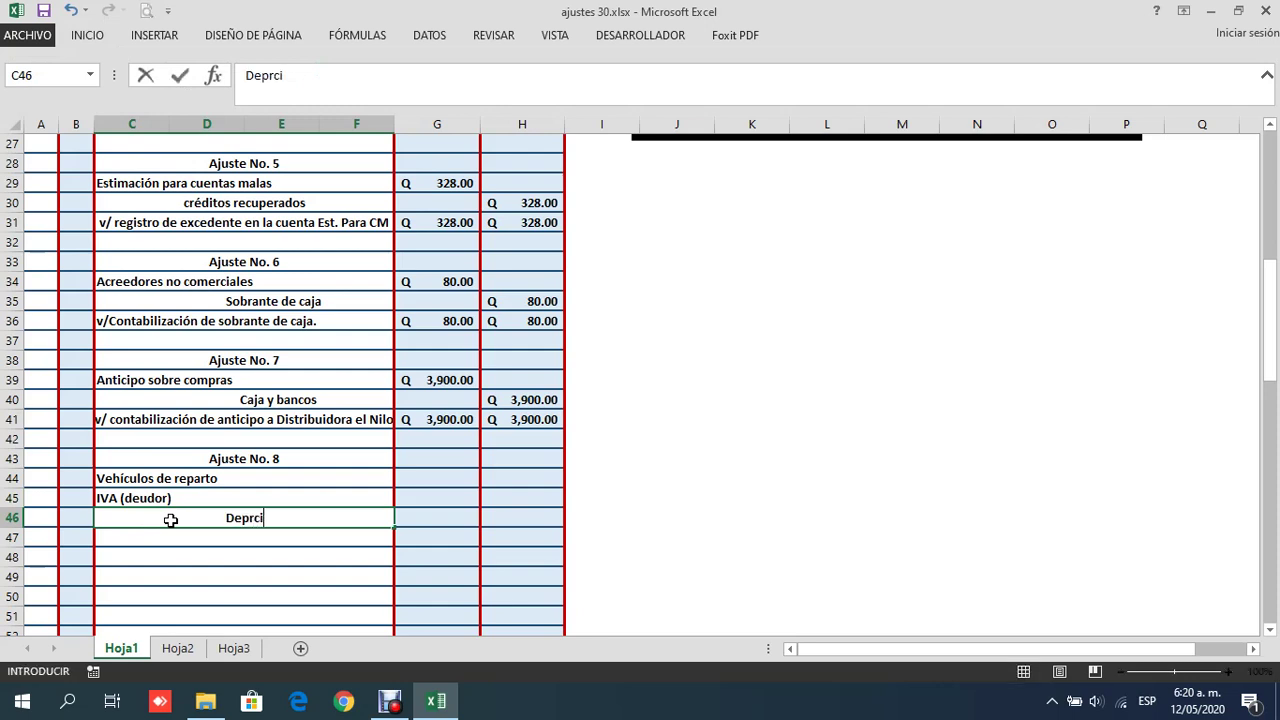
{"action": "type", "text": "a"}
{"action": "key", "text": "BackSpace"}
{"action": "key", "text": "BackSpace"}
{"action": "key", "text": "BackSpace"}
{"action": "type", "text": "eciación acumulada"}
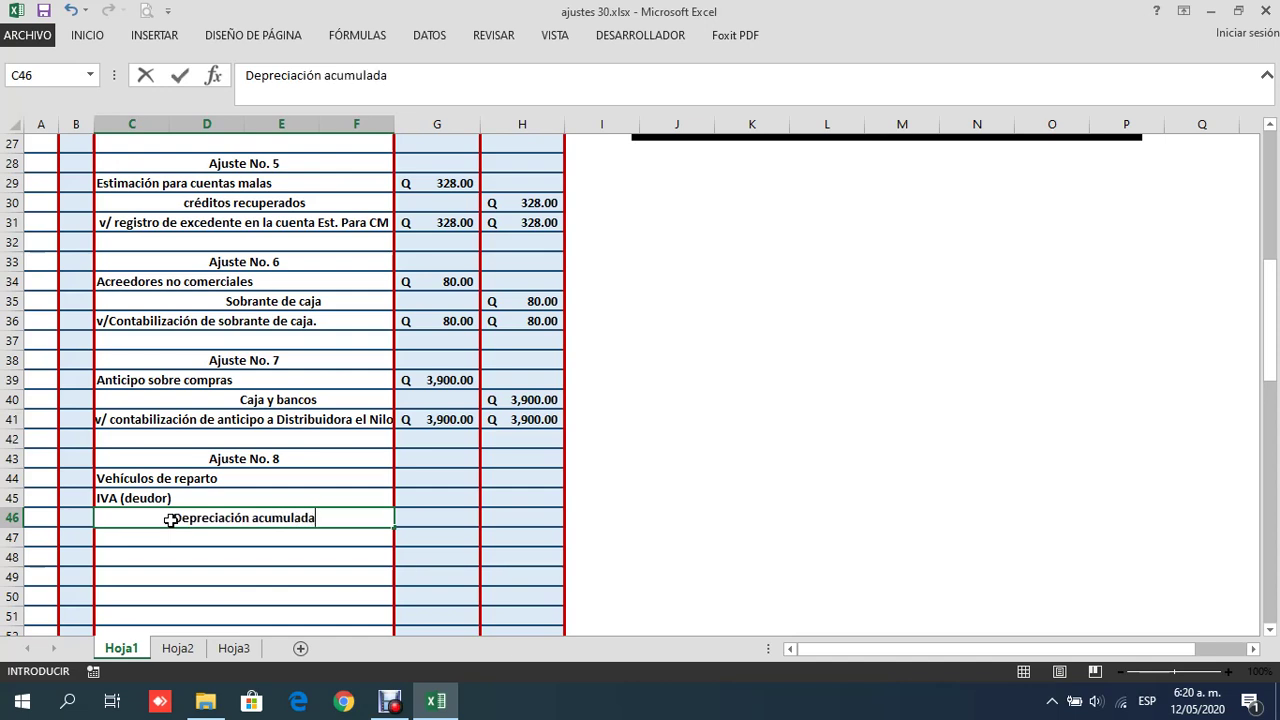
{"action": "type", "text": " ve"}
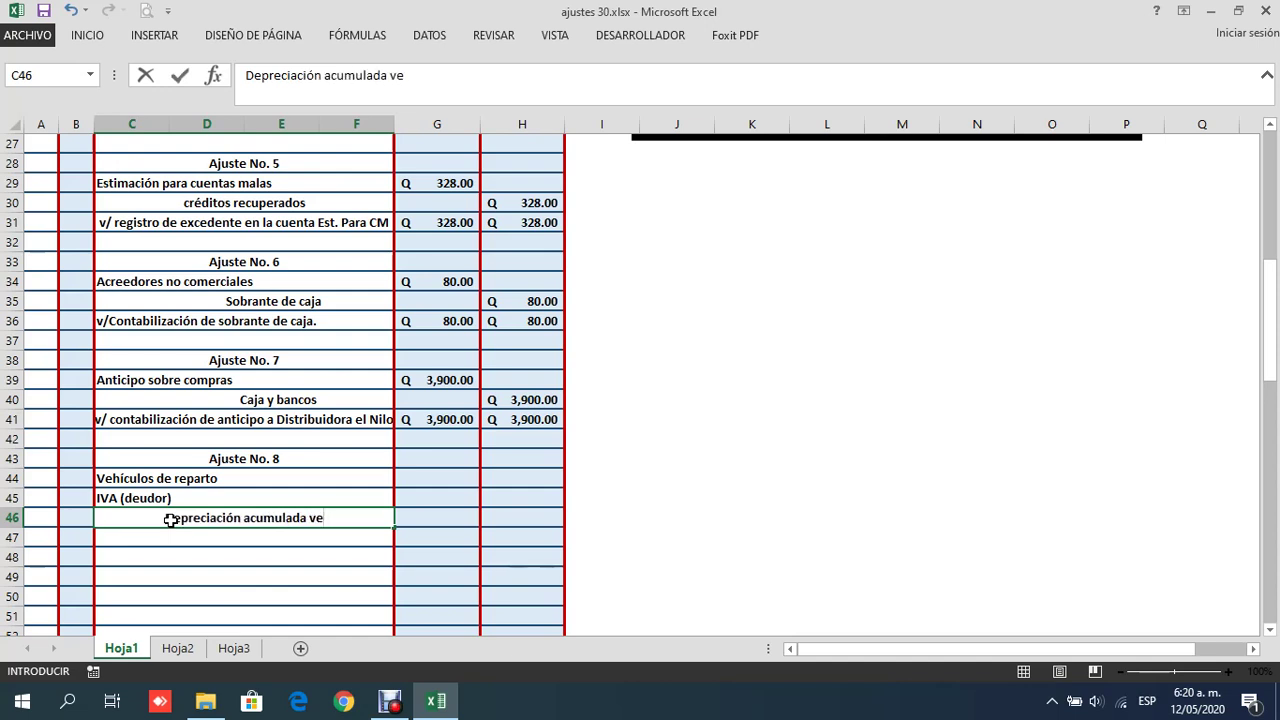
{"action": "type", "text": "hículos de"}
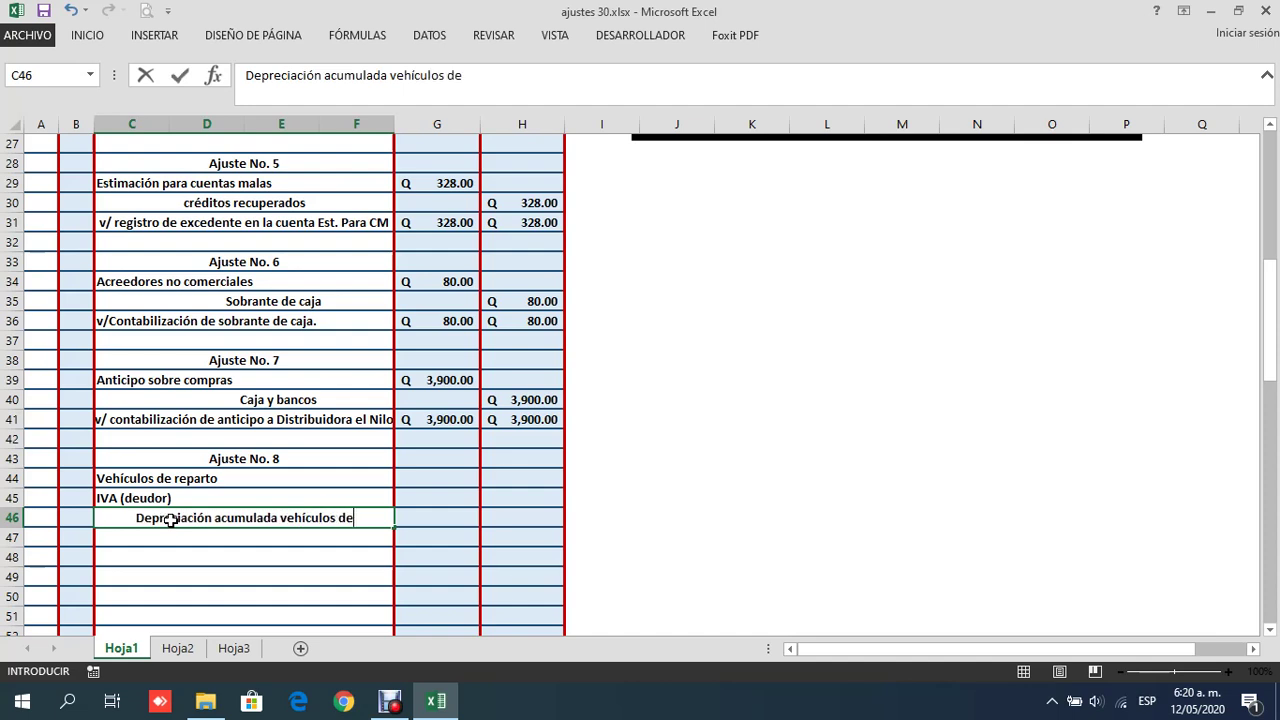
{"action": "type", "text": " reparto"}
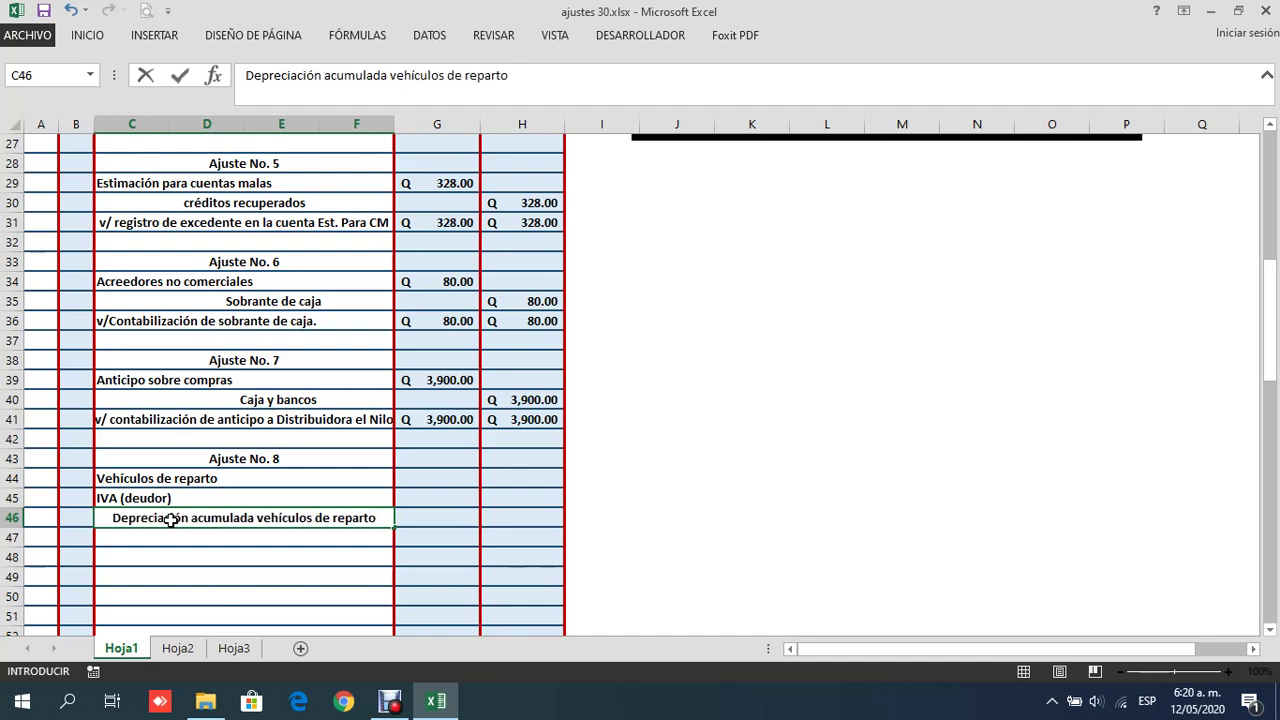
{"action": "key", "text": "Return"}
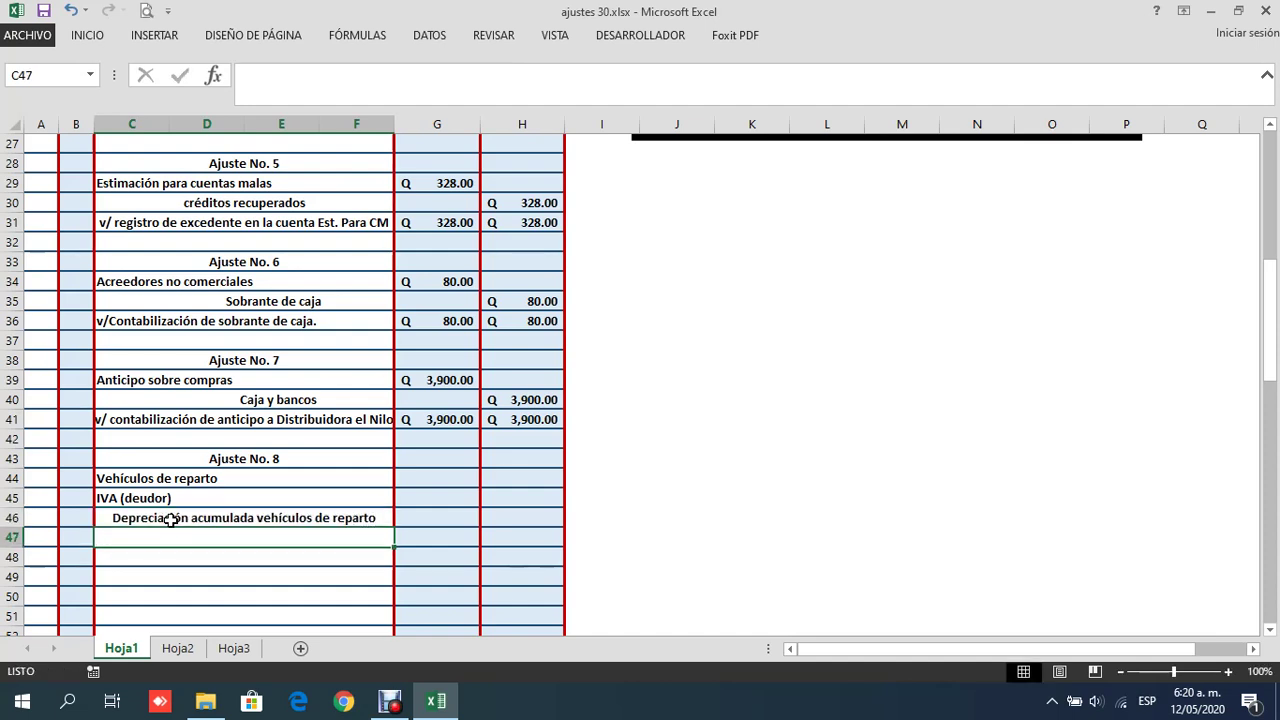
Align the accumulated depreciation account name in C46 to the left
{"action": "left_click", "coordinate": [172, 519]}
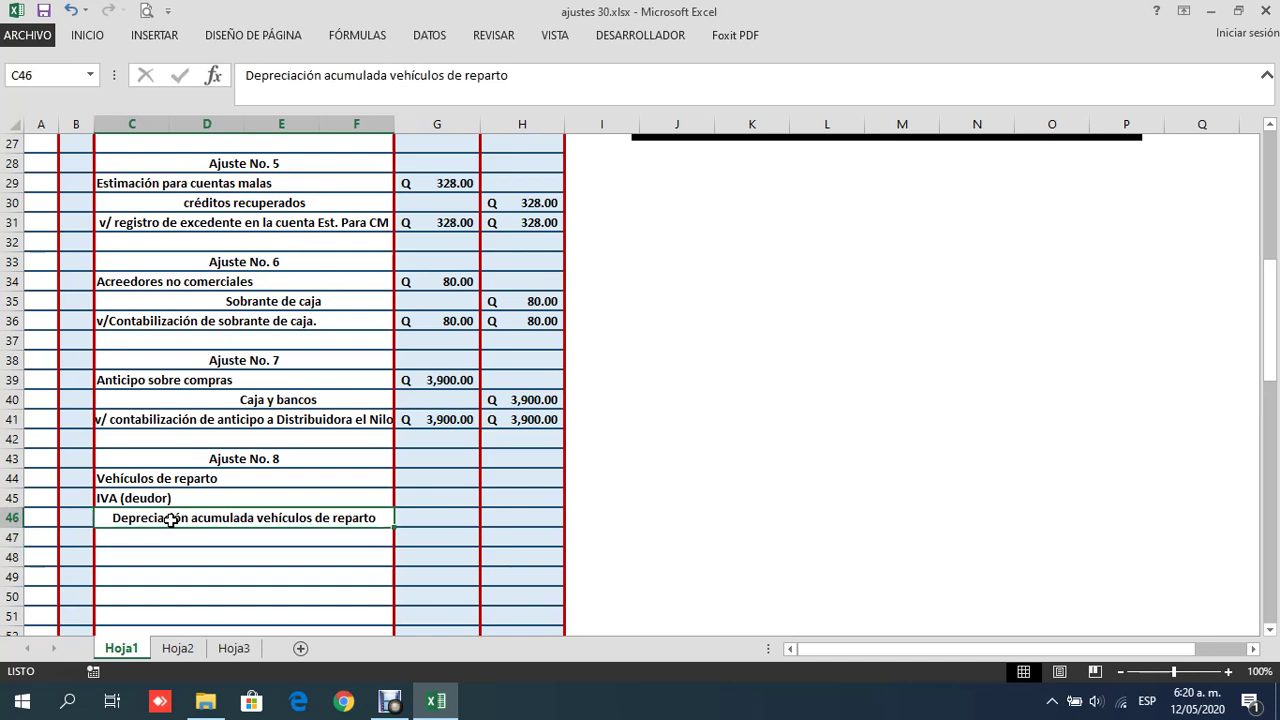
{"action": "left_click", "coordinate": [86, 36]}
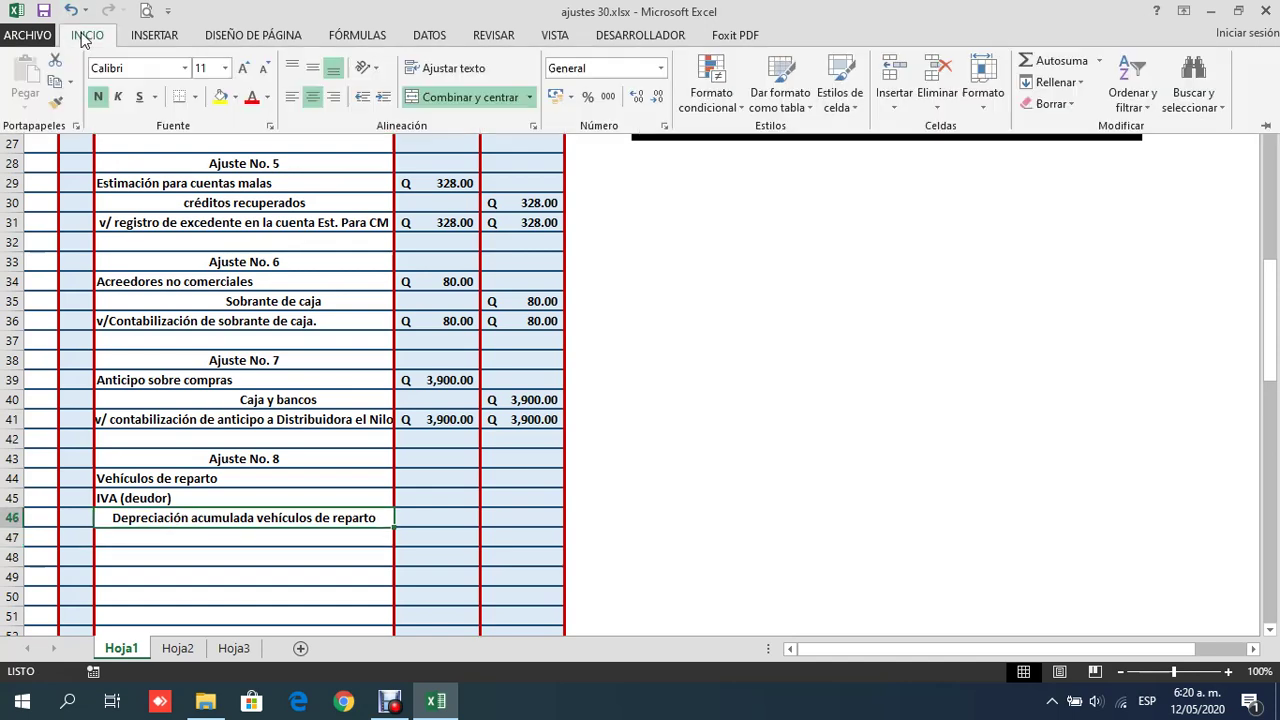
{"action": "left_click", "coordinate": [292, 97]}
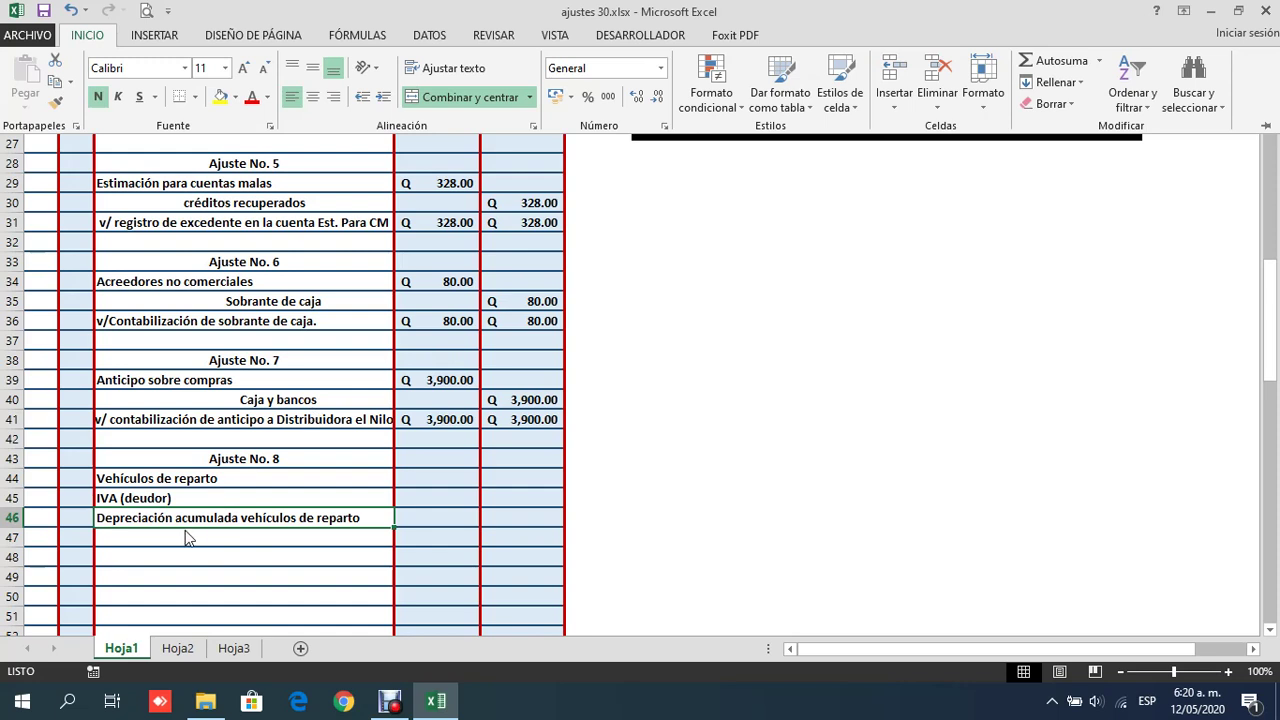
Enter the account "ISR sobre ganancia de capital" in C47
{"action": "left_click", "coordinate": [160, 546]}
{"action": "left_click", "coordinate": [160, 548]}
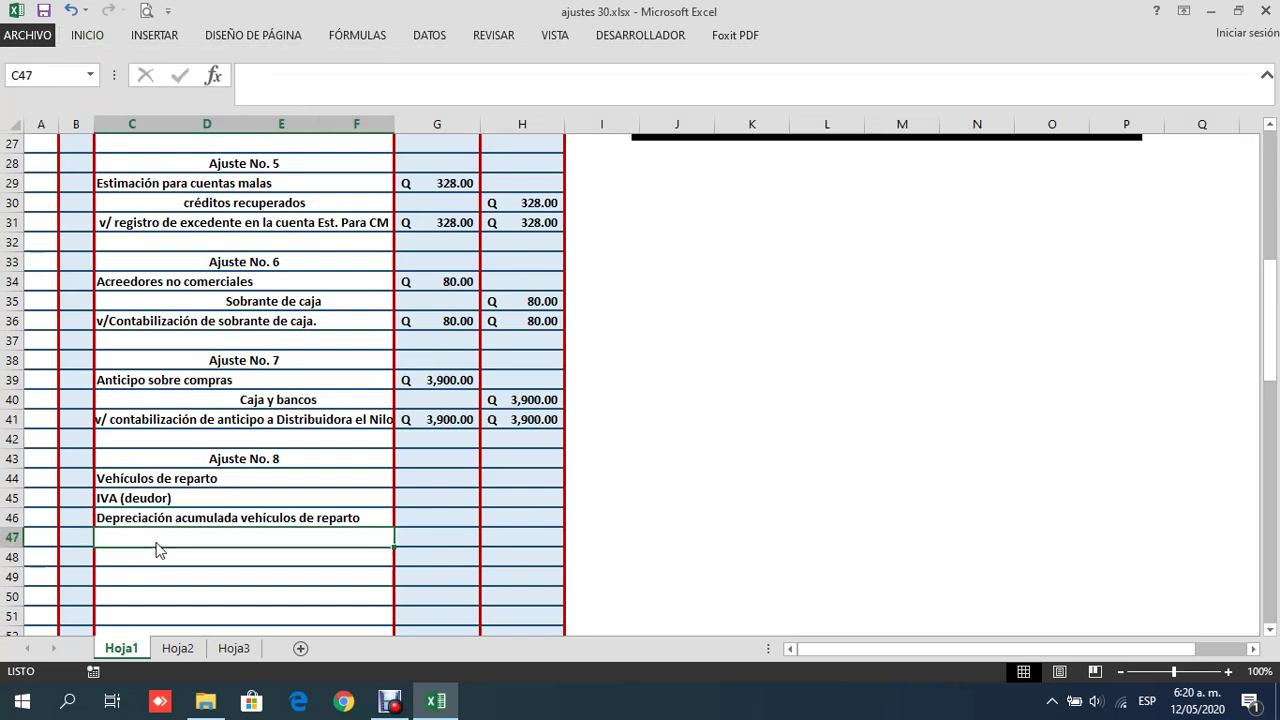
{"action": "type", "text": "IV"}
{"action": "key", "text": "BackSpace"}
{"action": "key", "text": "BackSpace"}
{"action": "key", "text": "BackSpace"}
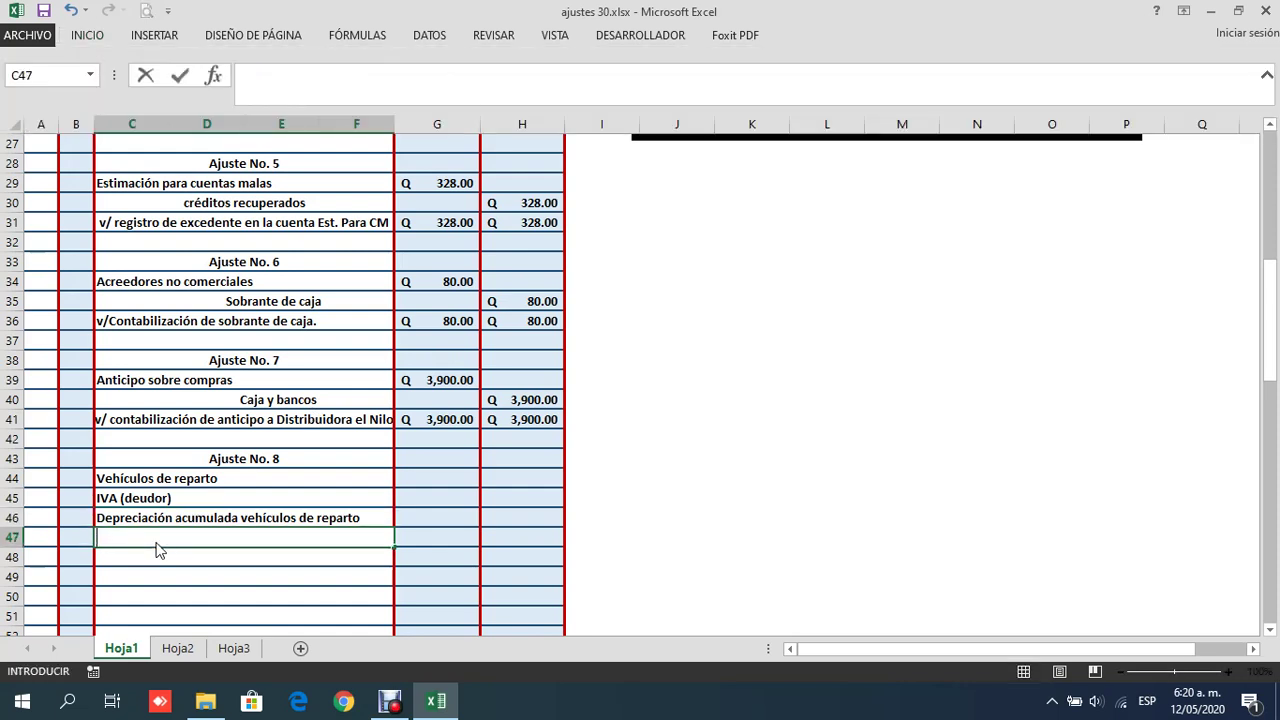
{"action": "type", "text": "ISR"}
{"action": "type", "text": "sobre ganancia de capital"}
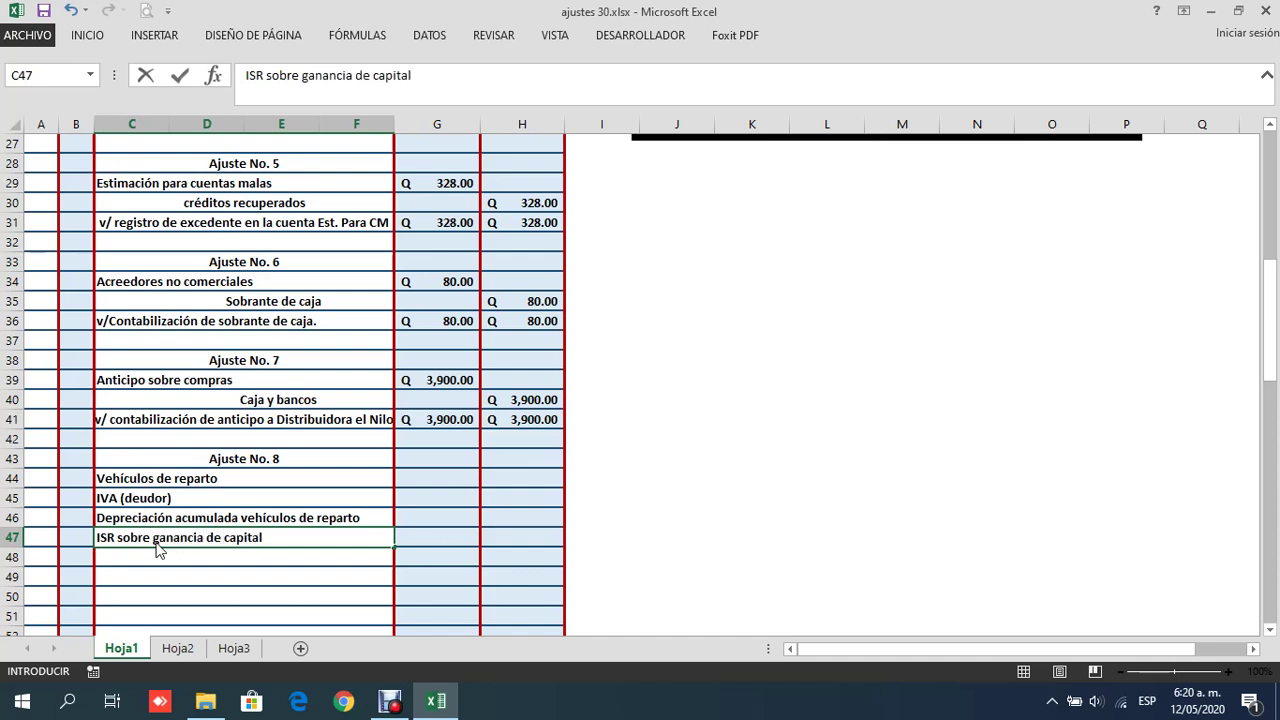
{"action": "key", "text": "Return"}
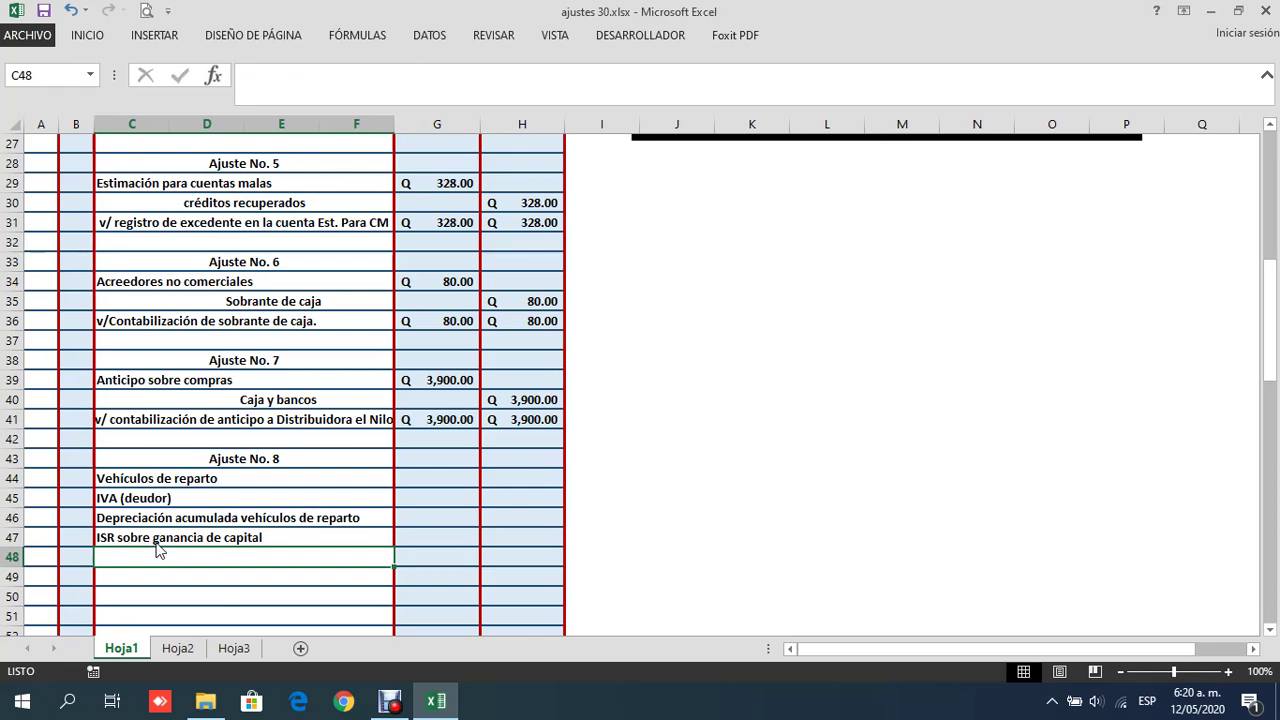
Enter the credit account "Vehículos de reparto" in C48
{"action": "type", "text": "VE"}
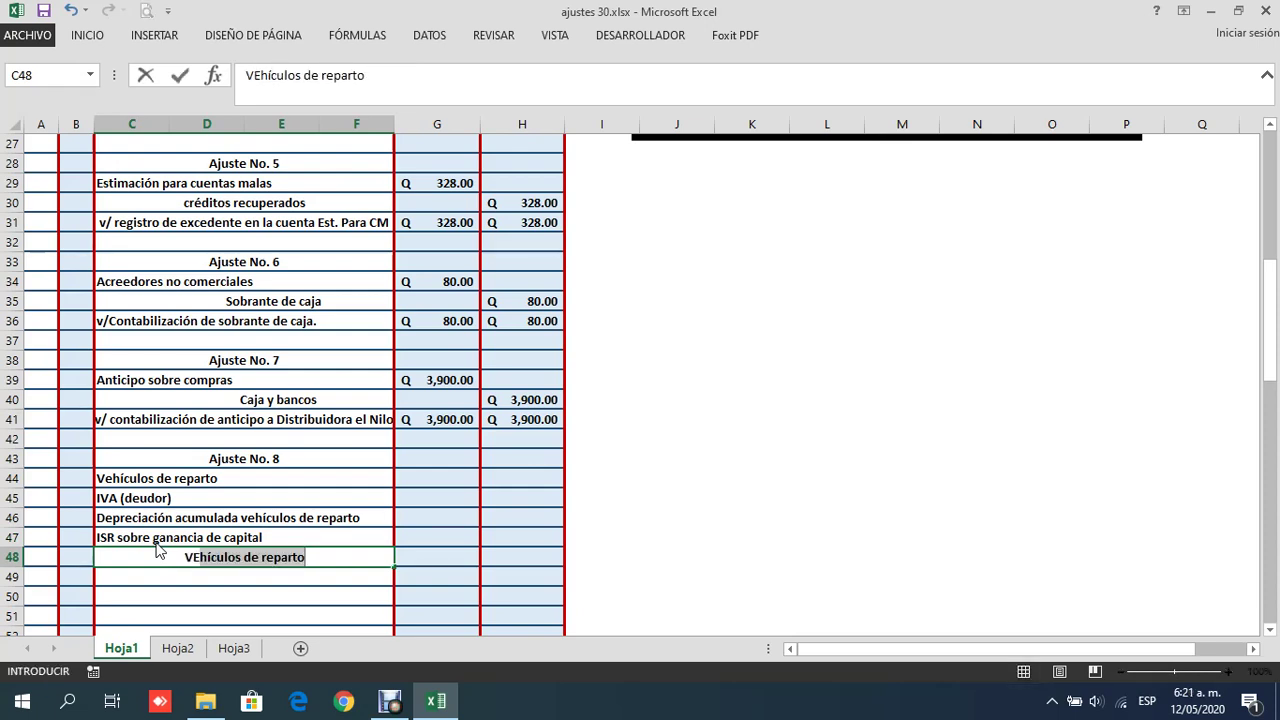
{"action": "type", "text": "/"}
{"action": "key", "text": "BackSpace"}
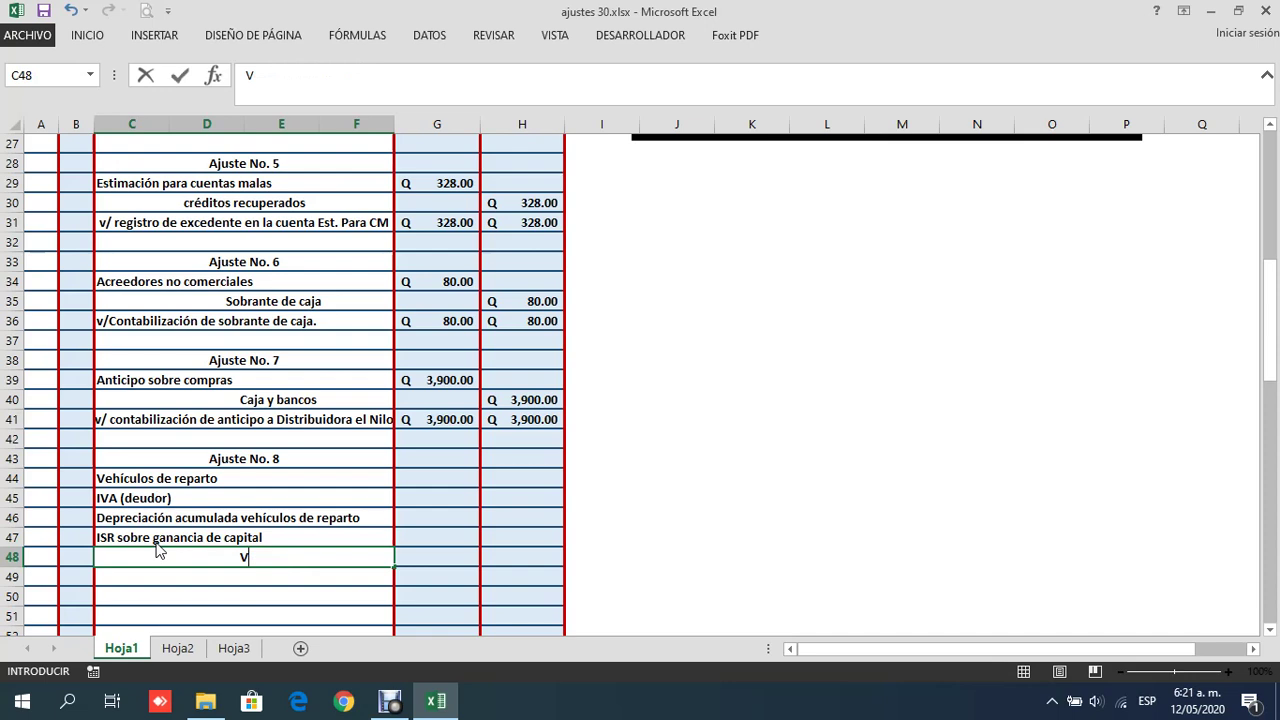
{"action": "type", "text": "ehículos de reparto"}
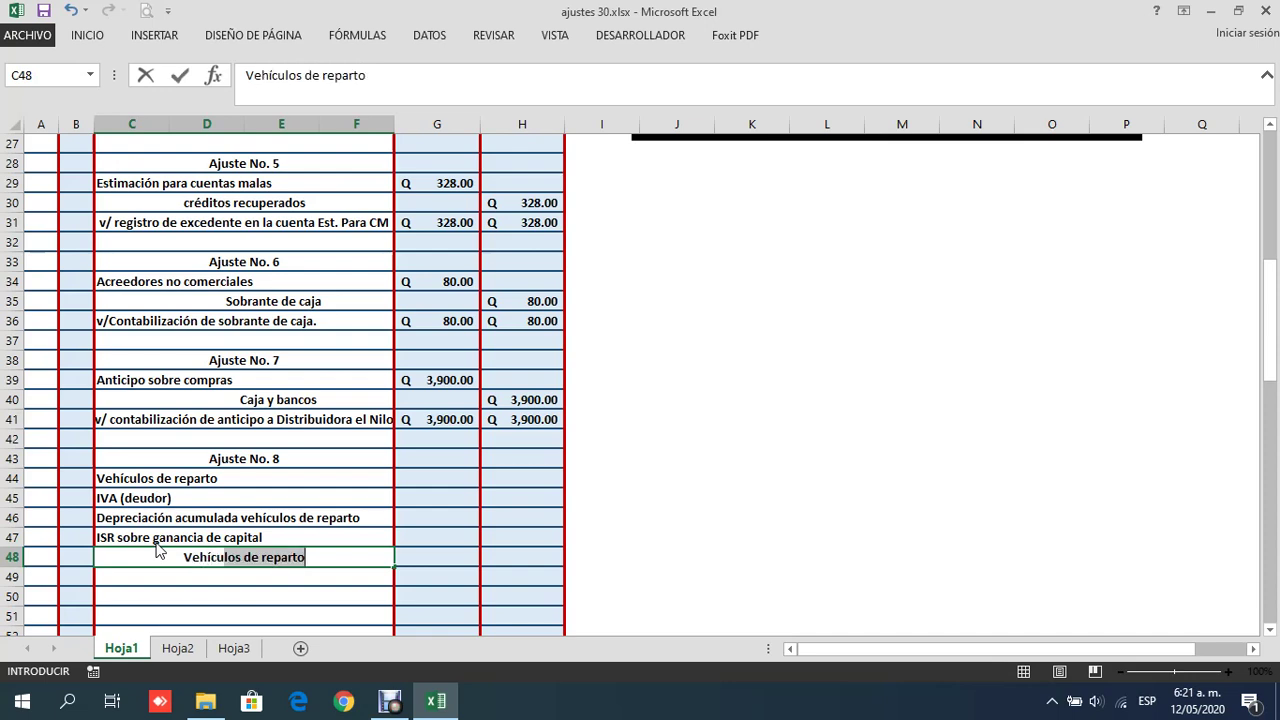
{"action": "key", "text": "Return"}
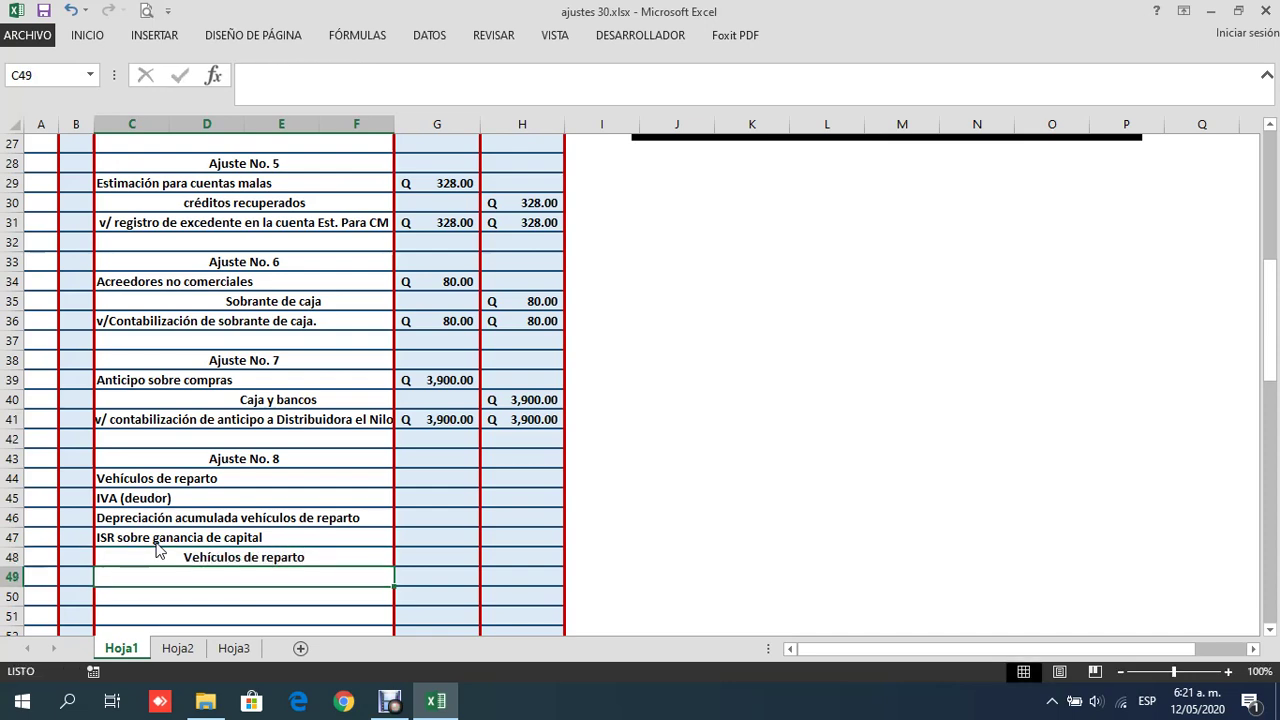
Enter the credit account "IVA (acreedor)" in C49
{"action": "type", "text": "IVA"}
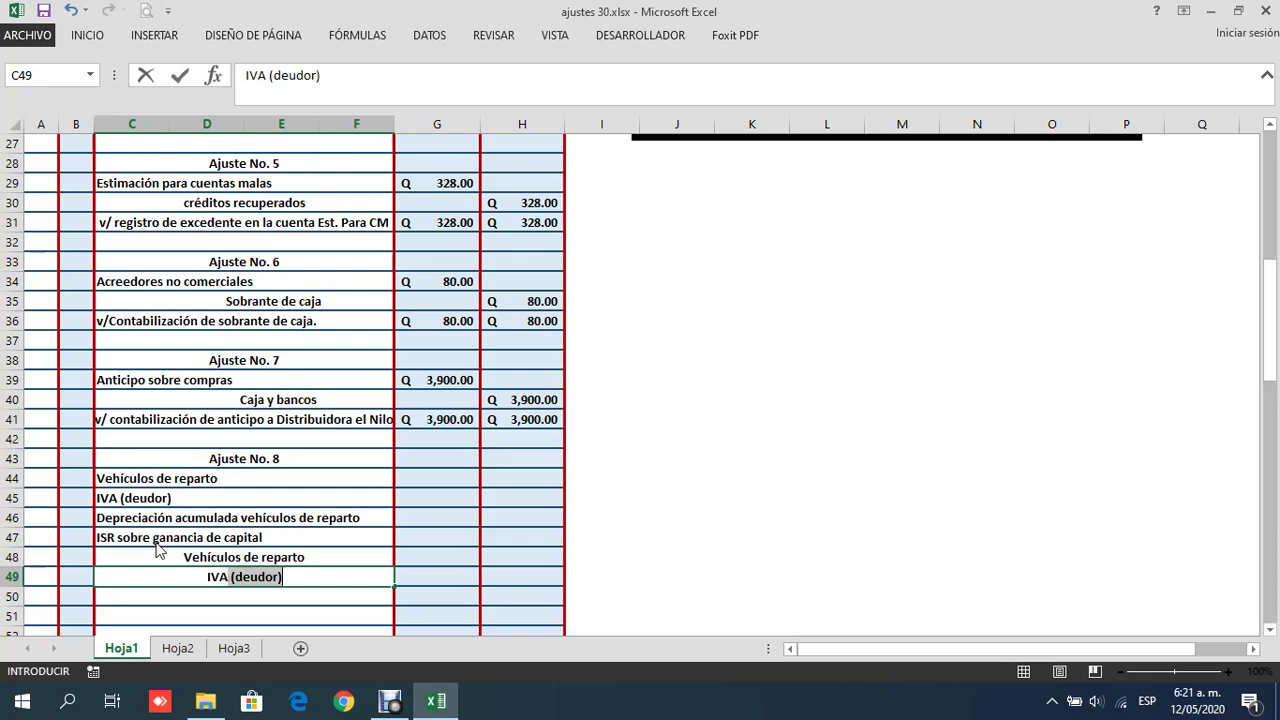
{"action": "key", "text": "ctrl+Return"}
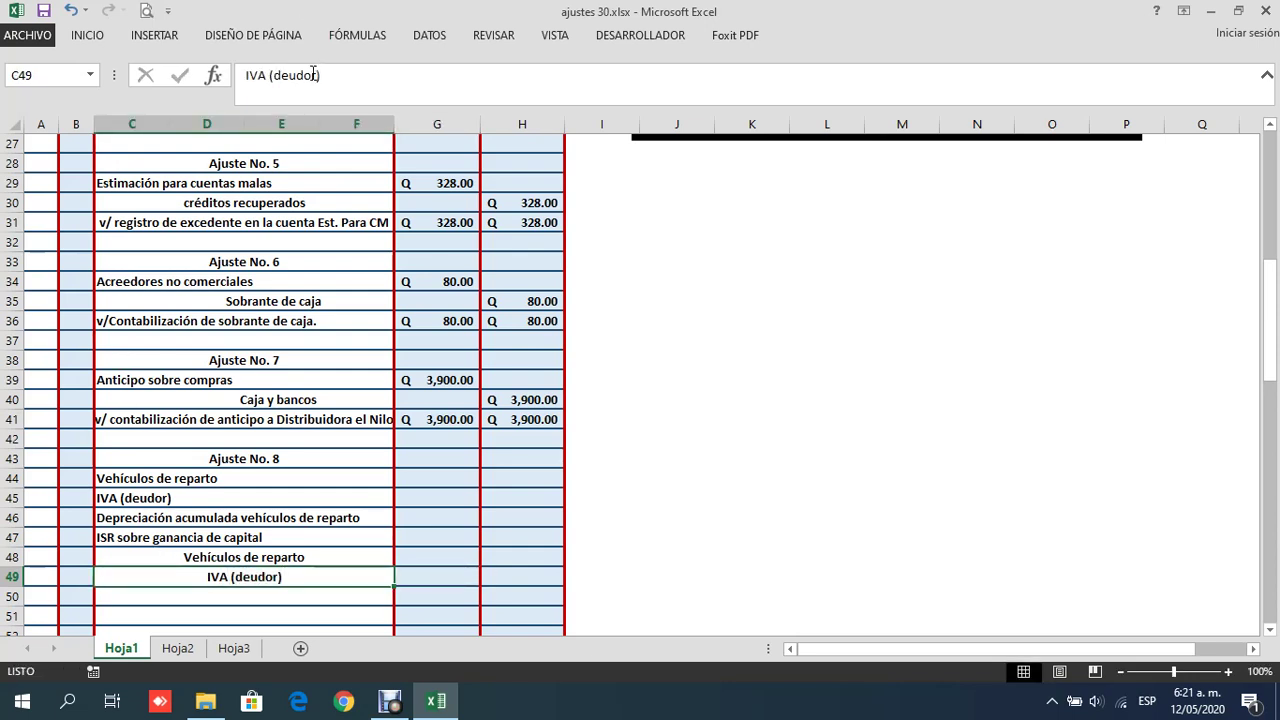
{"action": "left_click", "coordinate": [344, 95]}
{"action": "key", "text": "BackSpace"}
{"action": "key", "text": "BackSpace"}
{"action": "key", "text": "BackSpace"}
{"action": "key", "text": "BackSpace"}
{"action": "key", "text": "BackSpace"}
{"action": "key", "text": "BackSpace"}
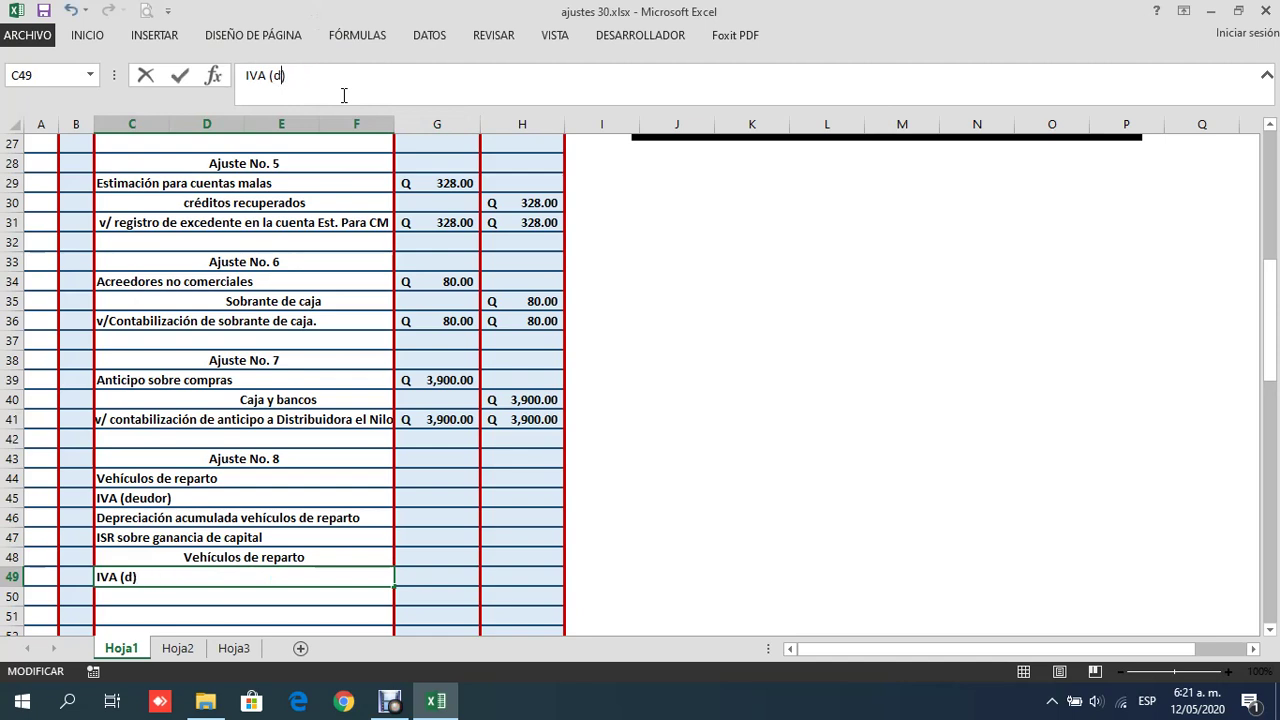
{"action": "type", "text": "acreedor"}
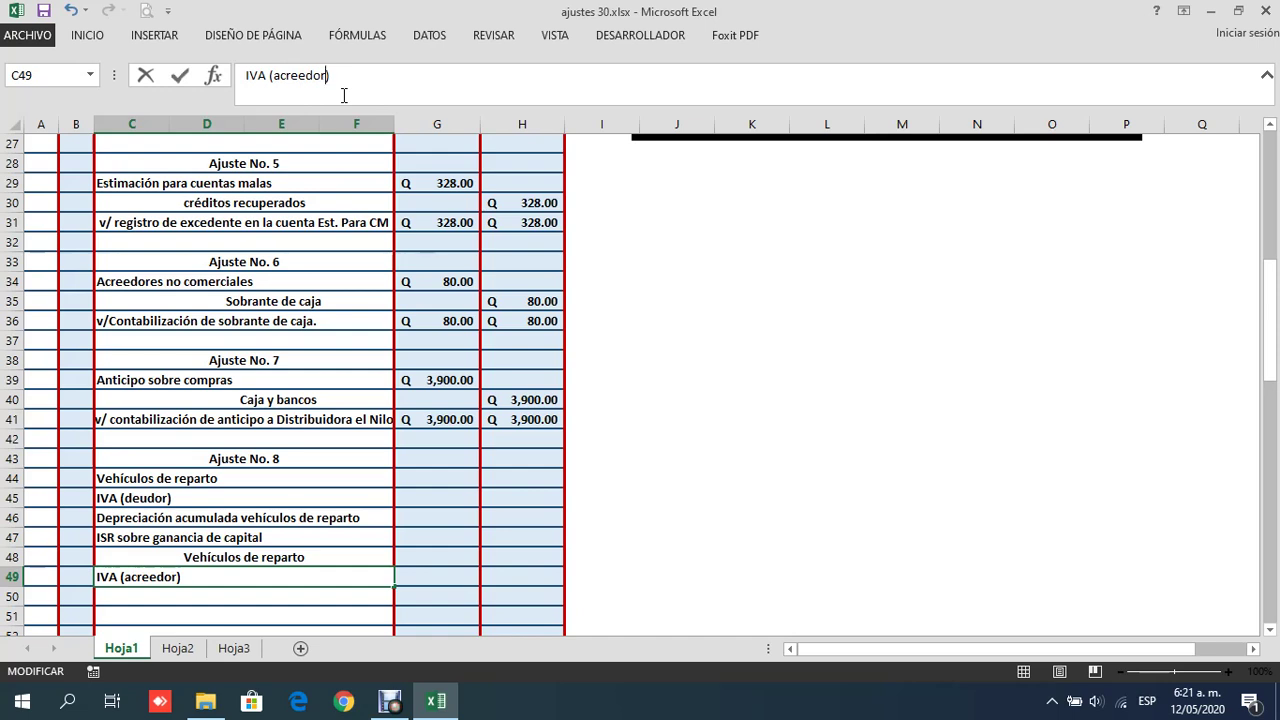
{"action": "key", "text": "Return"}
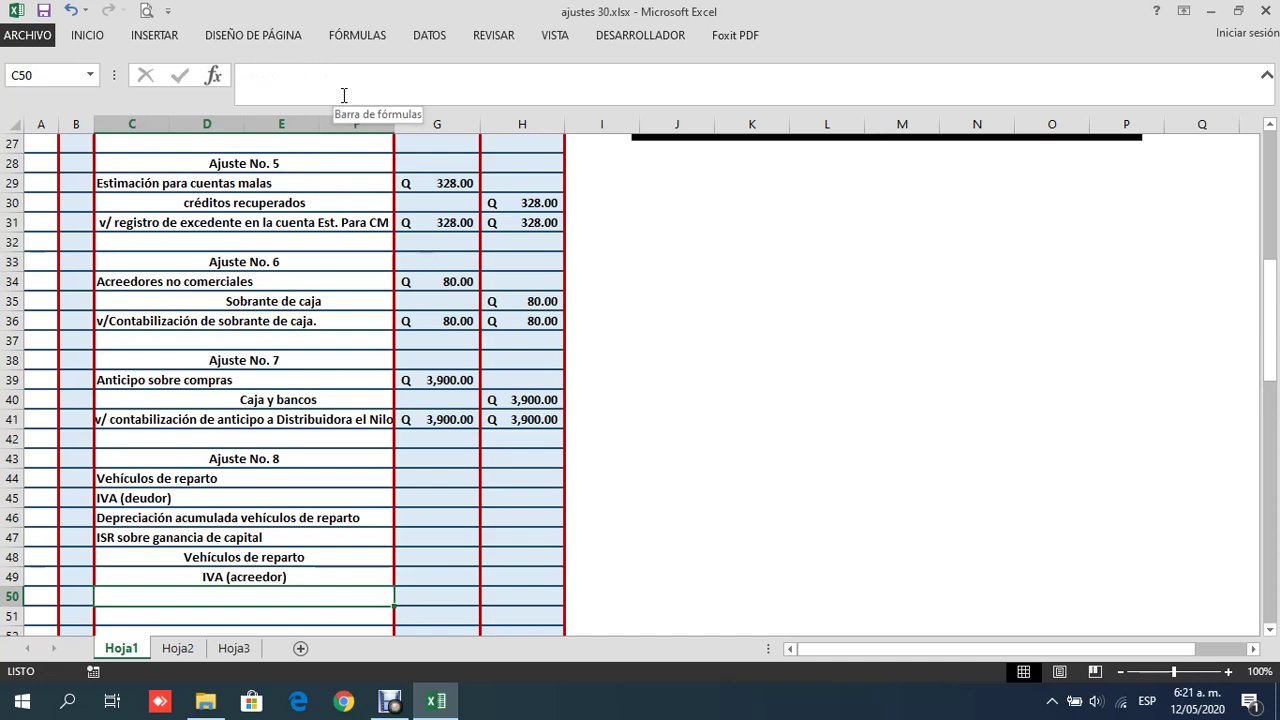
Enter the credit account "ganancia de capital" in C50
{"action": "left_click", "coordinate": [343, 83]}
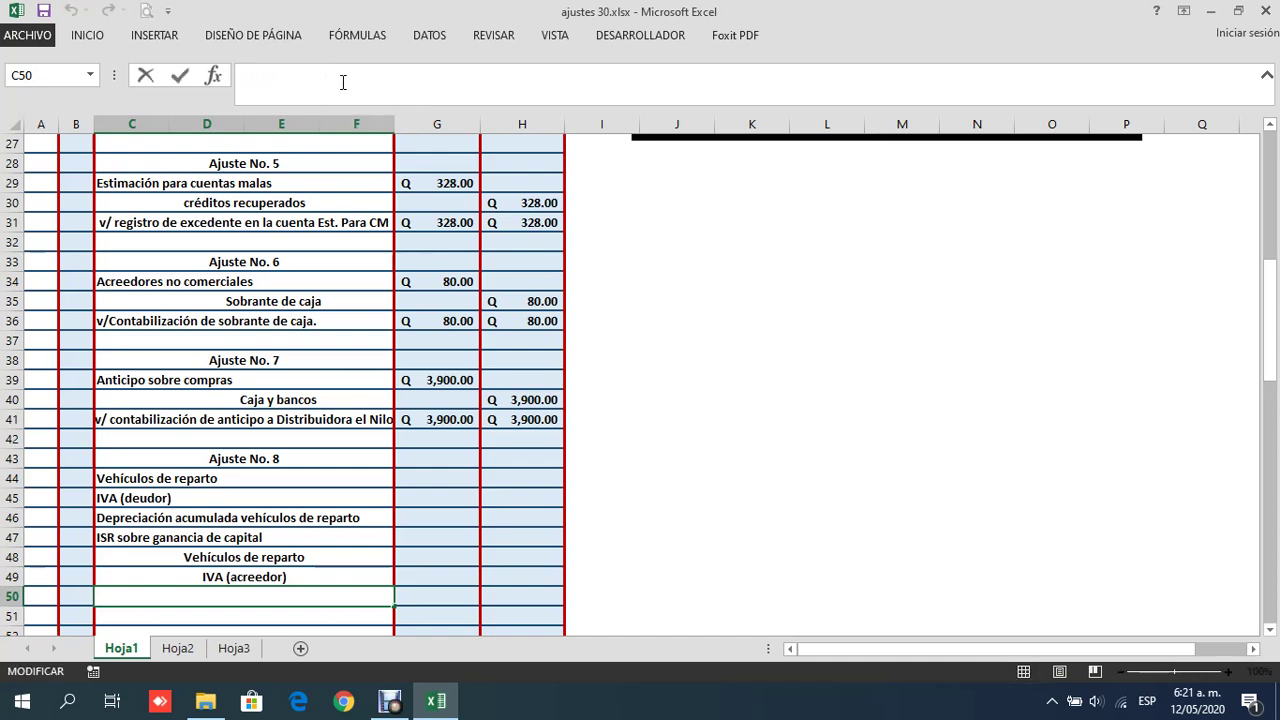
{"action": "type", "text": "ganancia "}
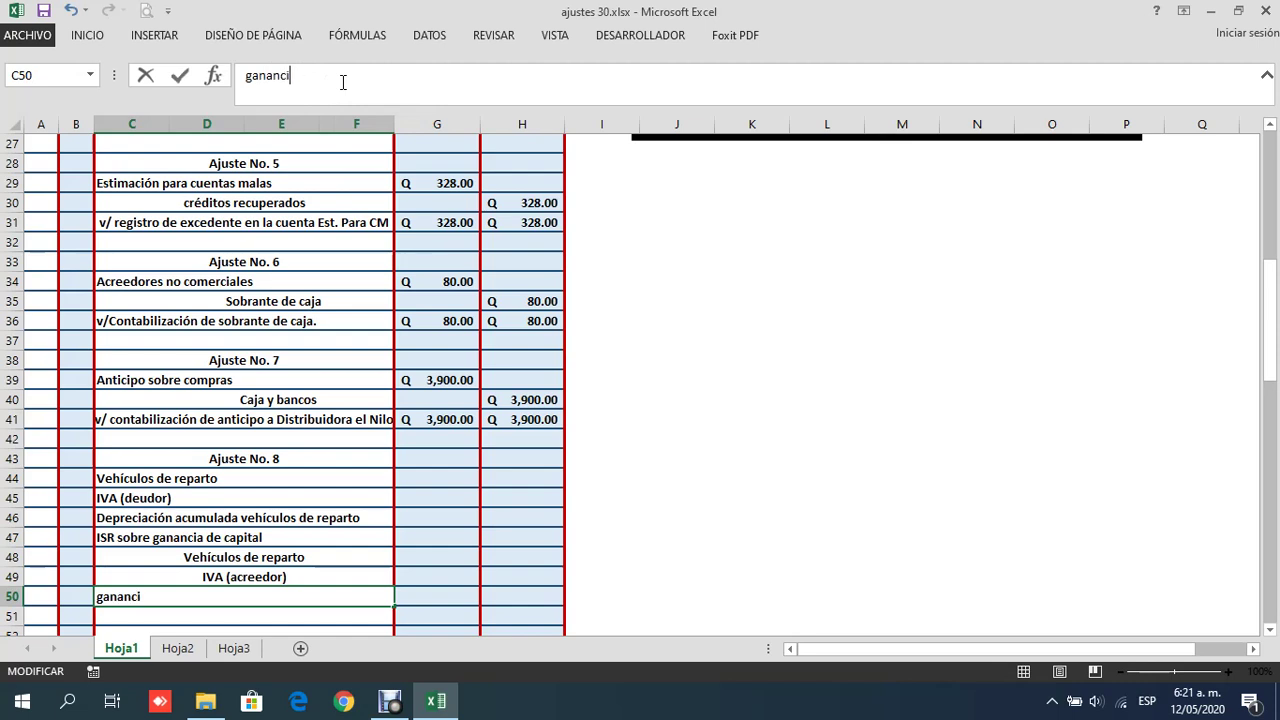
{"action": "type", "text": "de capital"}
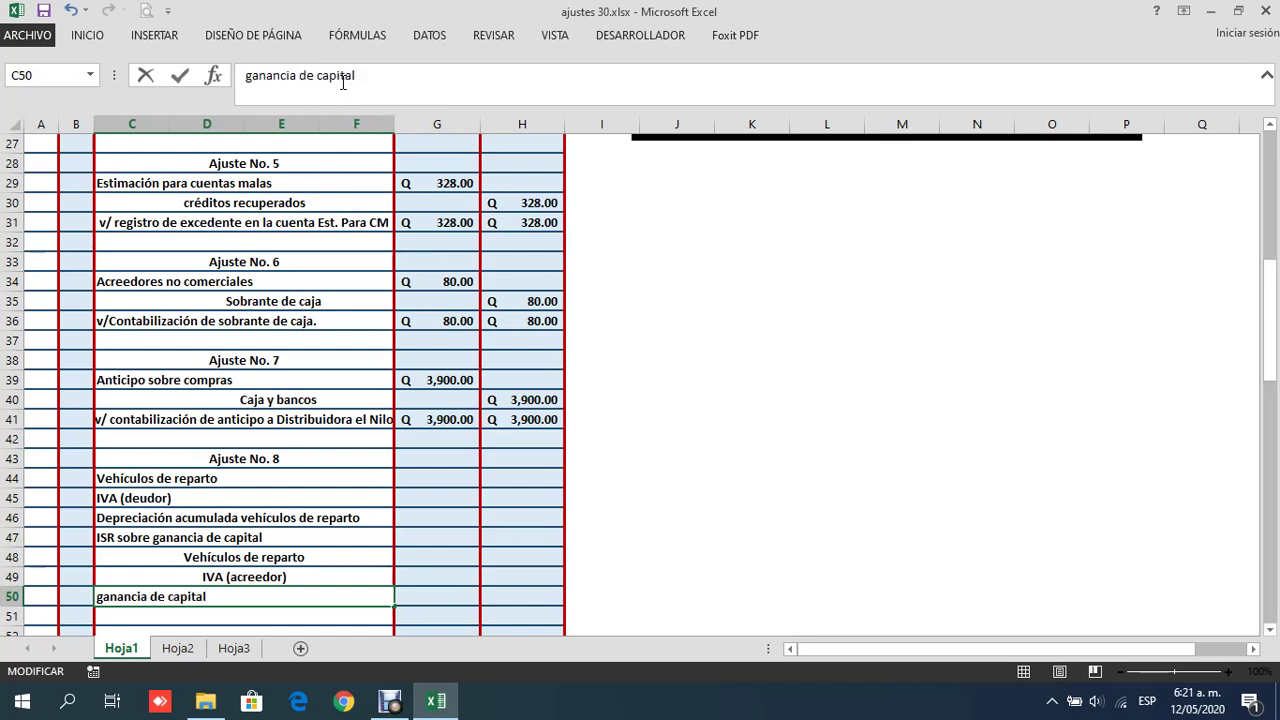
{"action": "key", "text": "Return"}
Enter the credit account "ISR sobre ganancia de capital por pagar" in C51
{"action": "type", "text": "ISR sobre ganancia de capital"}
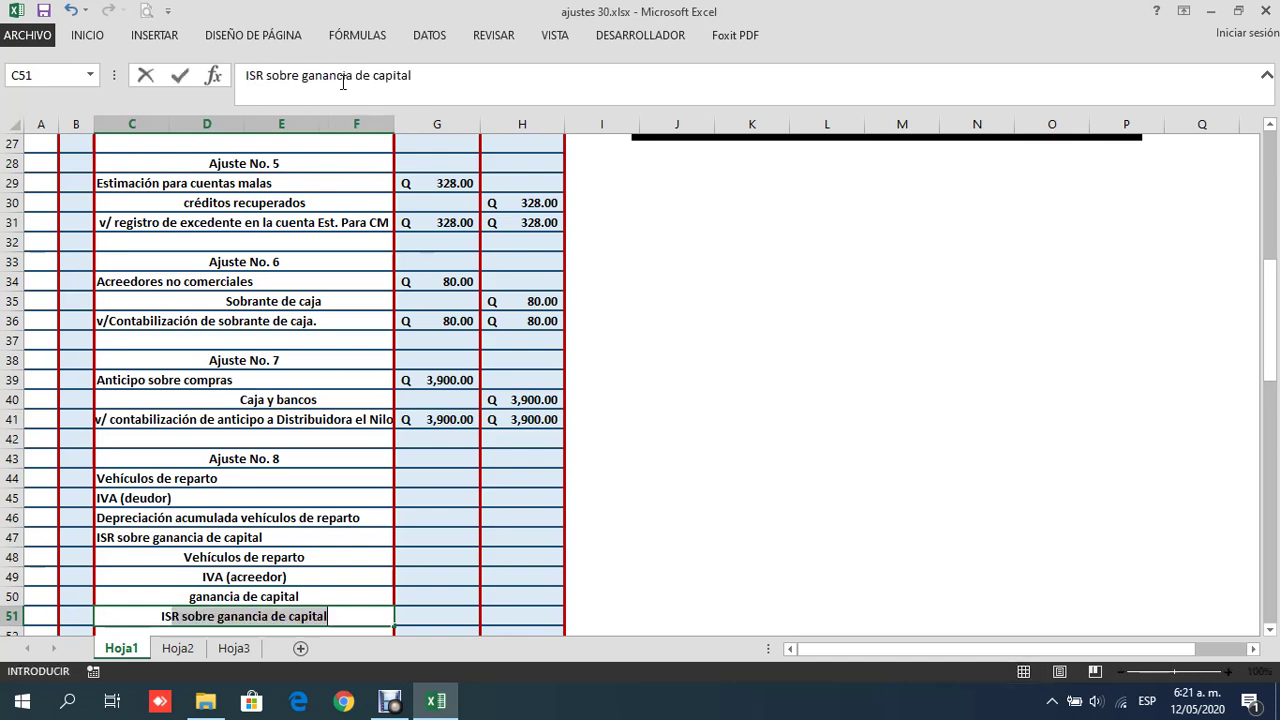
{"action": "key", "text": "Return"}
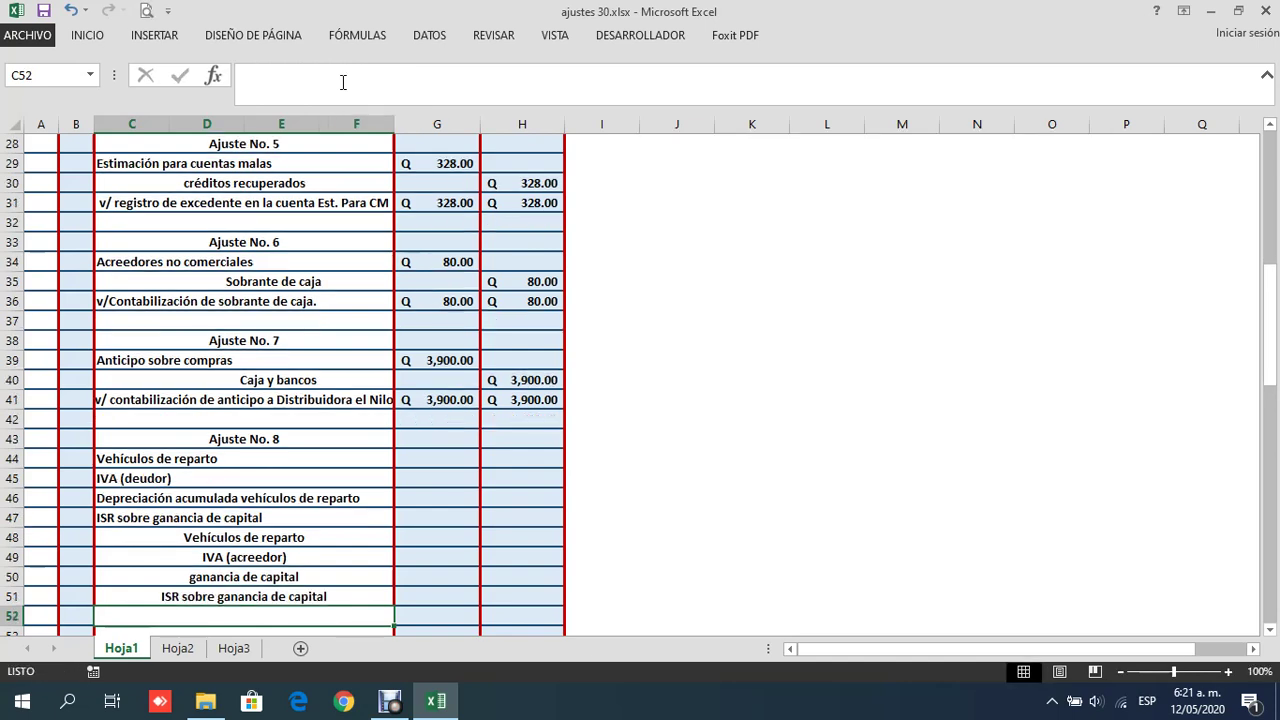
{"action": "key", "text": "Up"}
{"action": "left_click", "coordinate": [455, 65]}
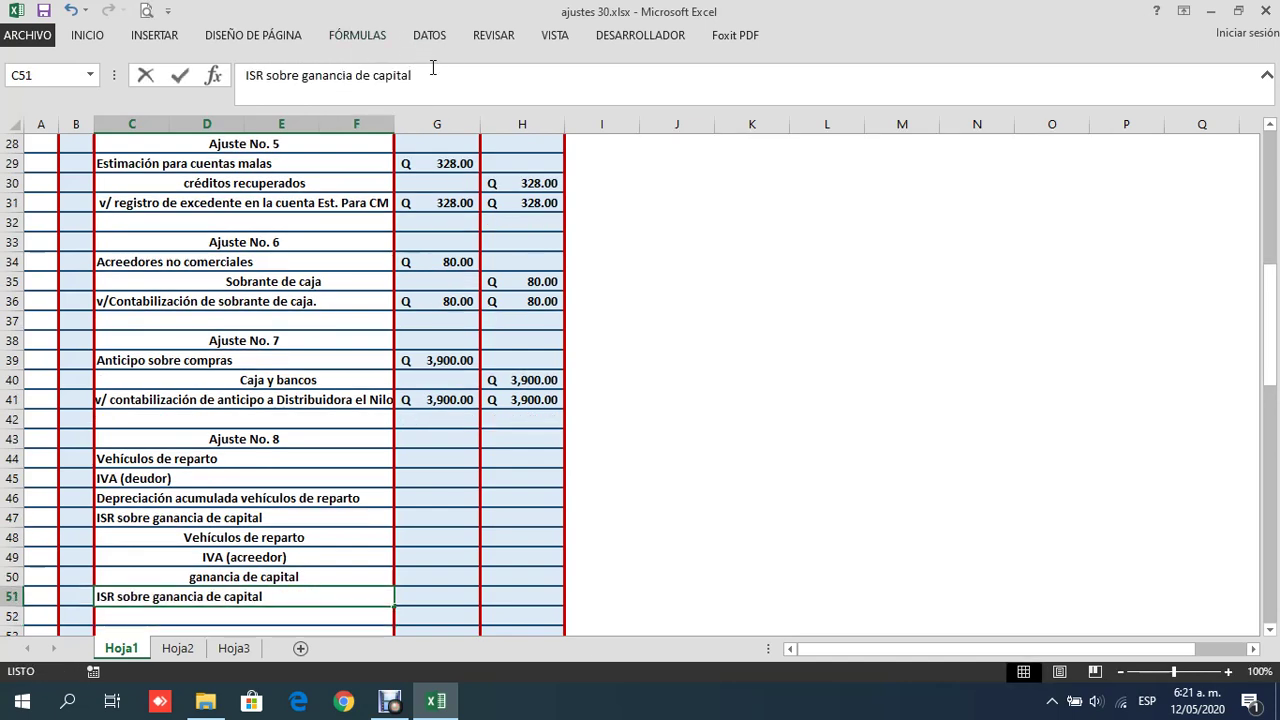
{"action": "key", "text": "Escape"}
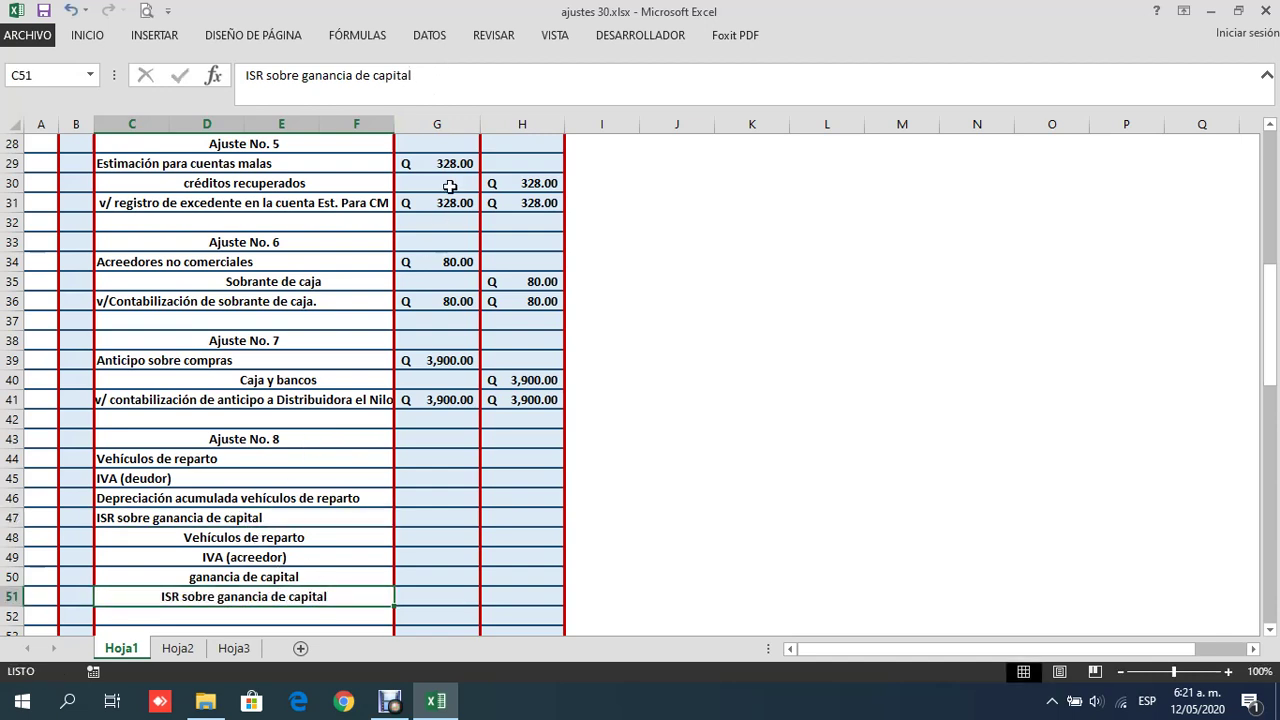
{"action": "left_click", "coordinate": [456, 74]}
{"action": "type", "text": "por pagar"}
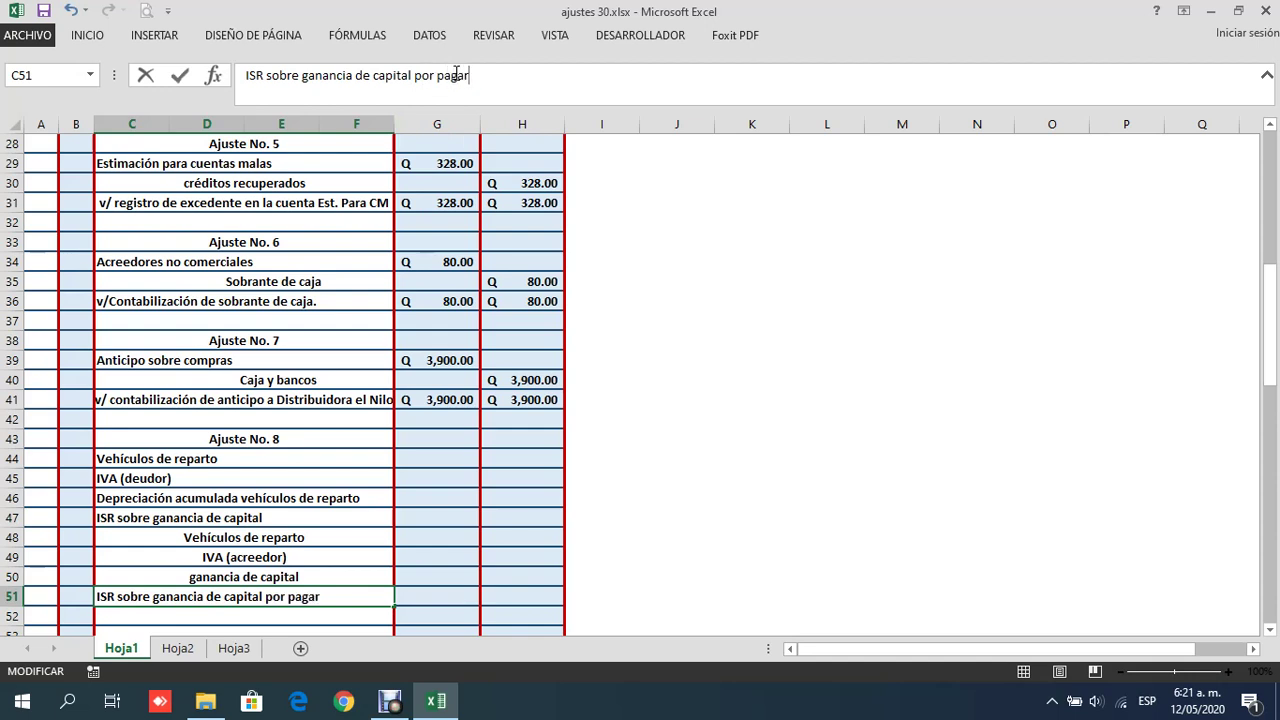
{"action": "key", "text": "Return"}
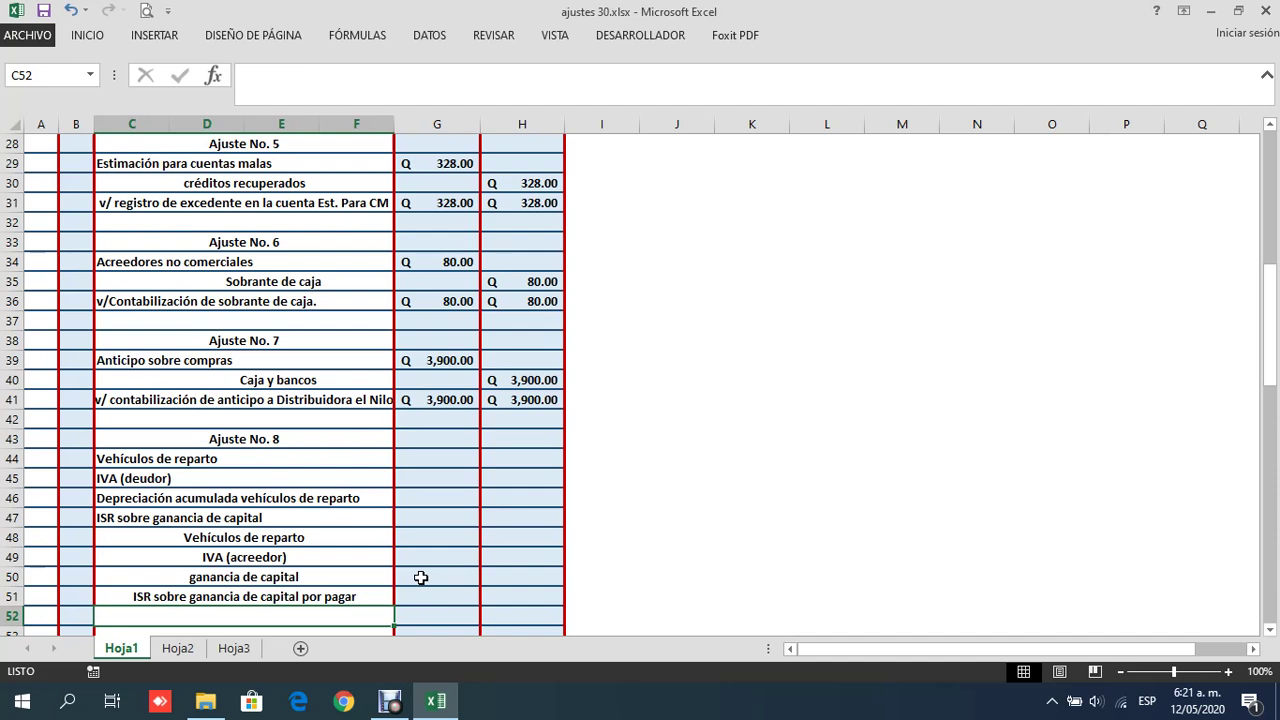
Enter the credit account "Doc. Por pagar a corto plazo" in C52
{"action": "type", "text": "doc."}
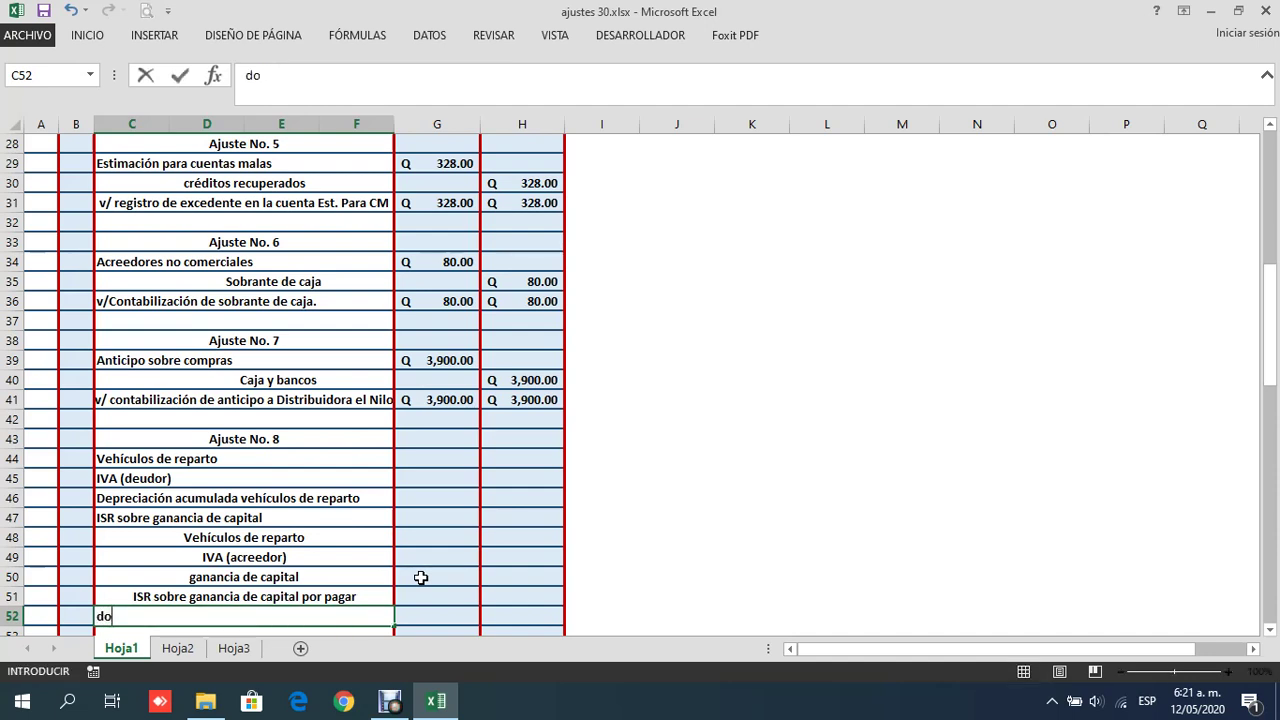
{"action": "key", "text": "BackSpace"}
{"action": "key", "text": "BackSpace"}
{"action": "key", "text": "BackSpace"}
{"action": "key", "text": "BackSpace"}
{"action": "type", "text": "Doc. Por pagar a "}
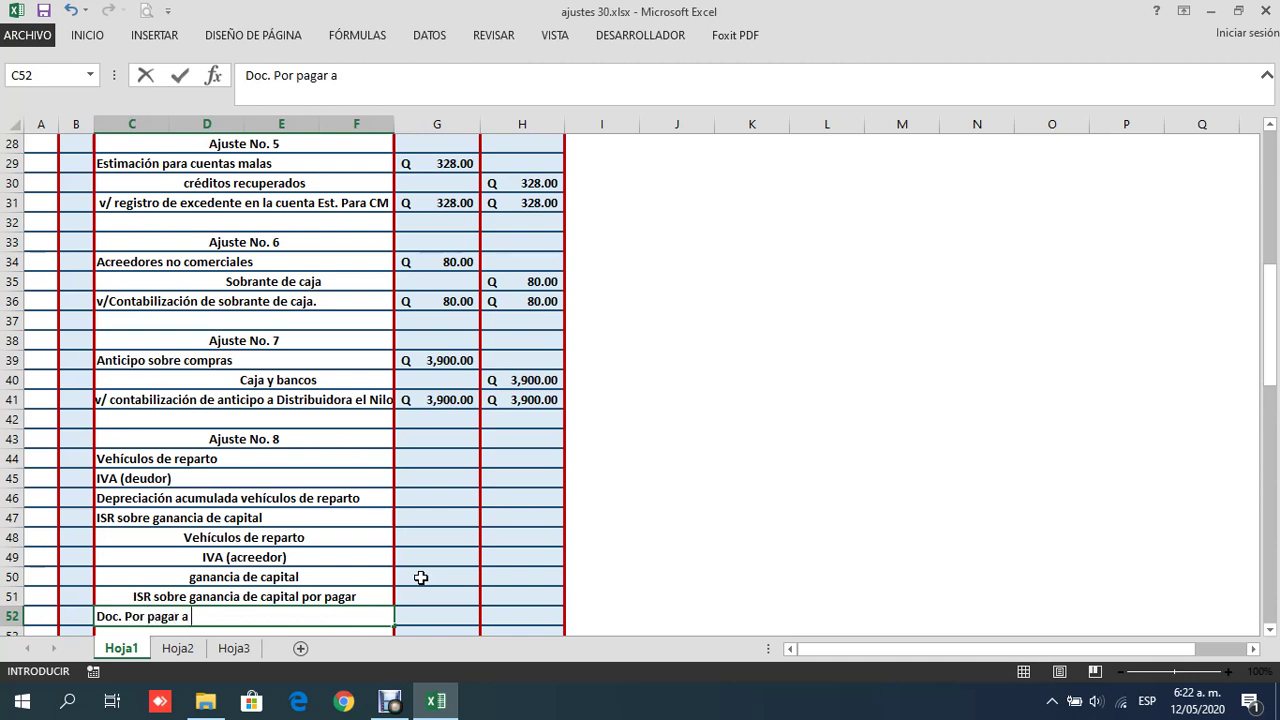
{"action": "type", "text": "corto plazo"}
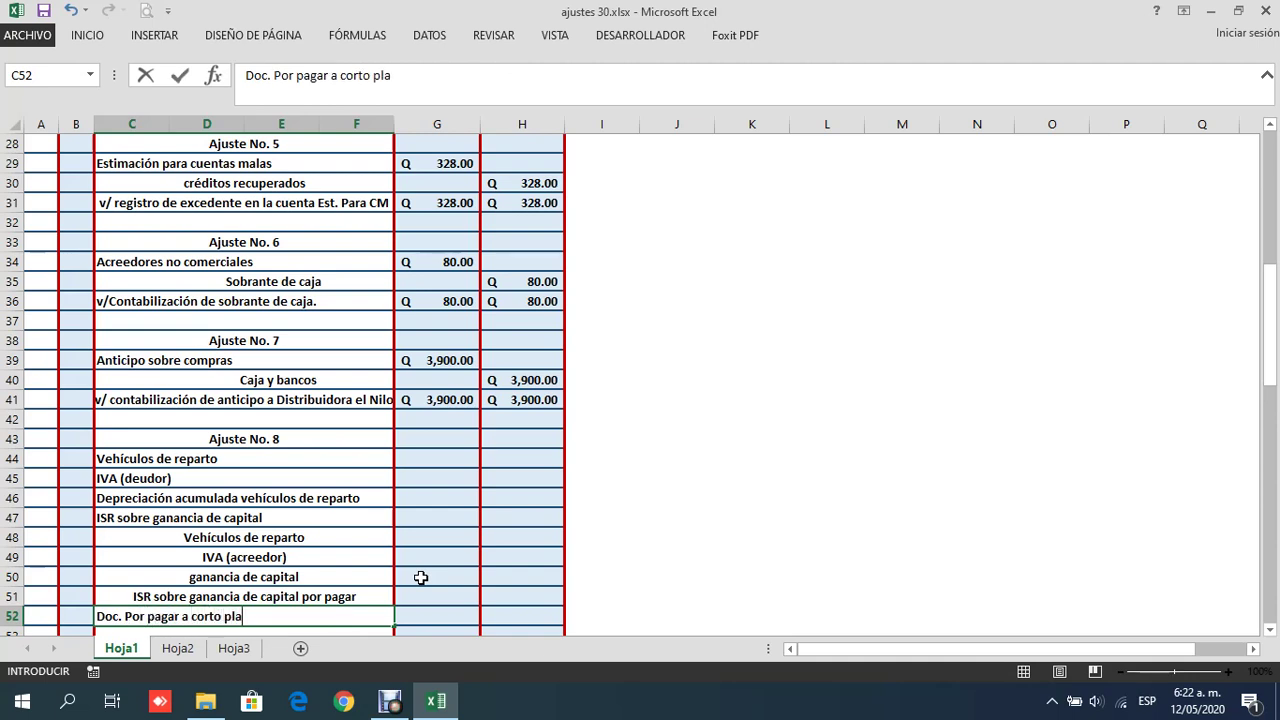
{"action": "key", "text": "Return"}
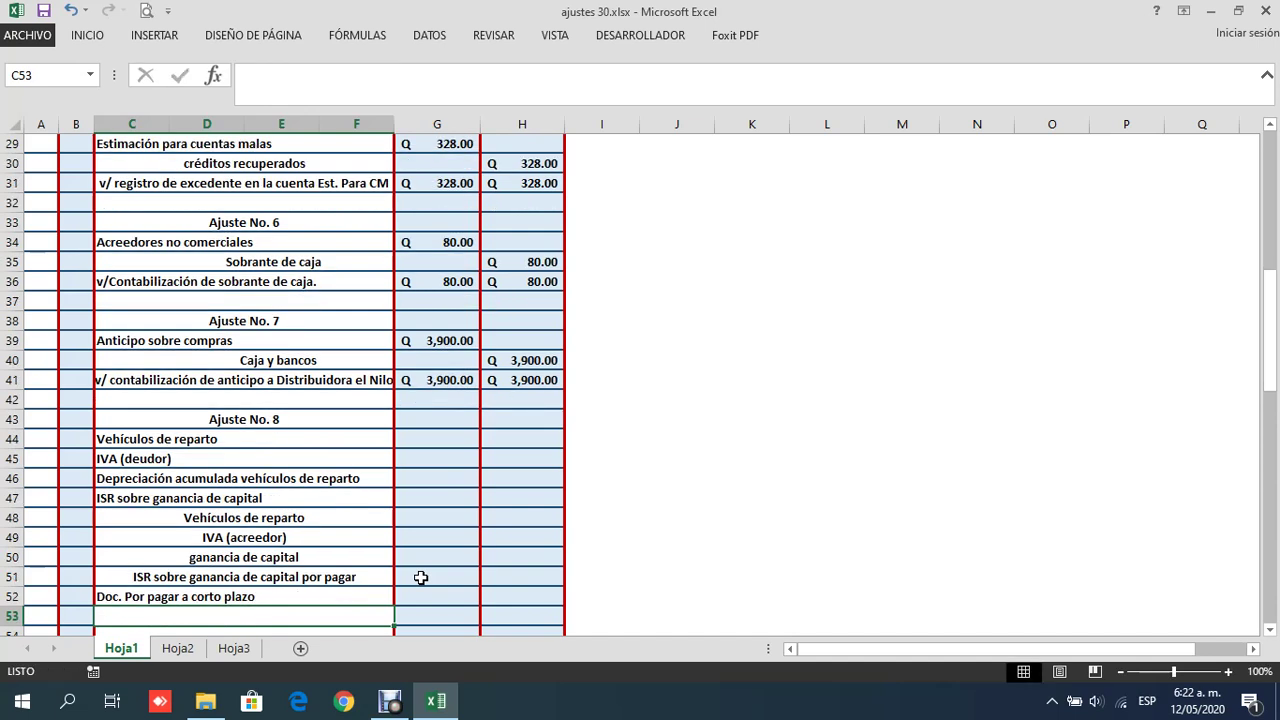
Enter the credit account "Doc. Por pagar a largo plazo" in C53
{"action": "type", "text": "Doc."}
{"action": "key", "text": "Return"}
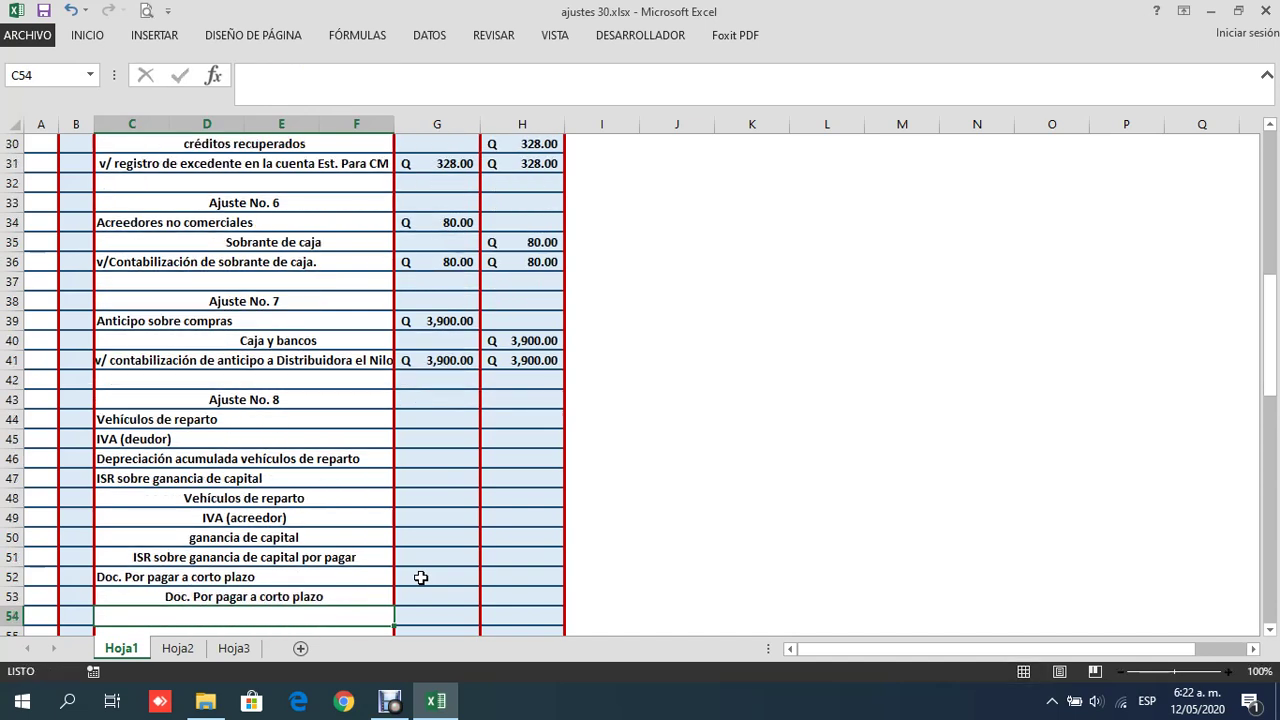
{"action": "left_click", "coordinate": [251, 596]}
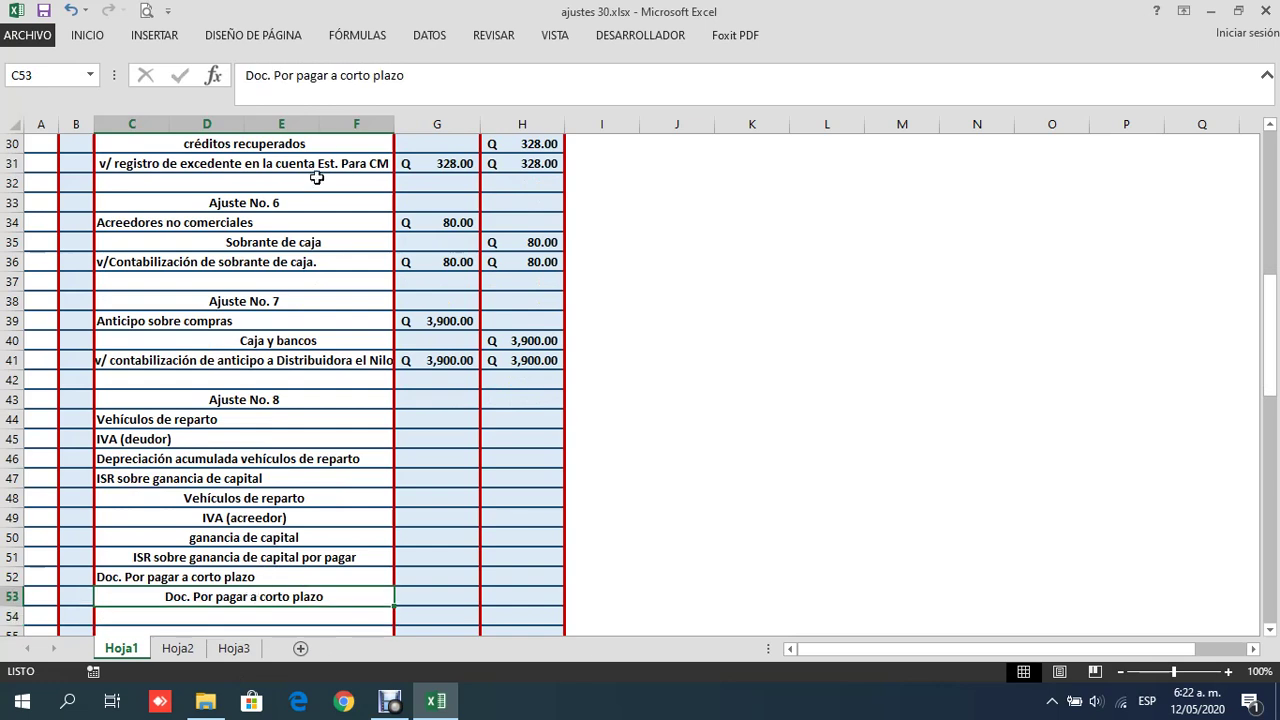
{"action": "left_click", "coordinate": [370, 76]}
{"action": "key", "text": "BackSpace"}
{"action": "key", "text": "BackSpace"}
{"action": "key", "text": "BackSpace"}
{"action": "key", "text": "BackSpace"}
{"action": "key", "text": "BackSpace"}
{"action": "type", "text": "largo"}
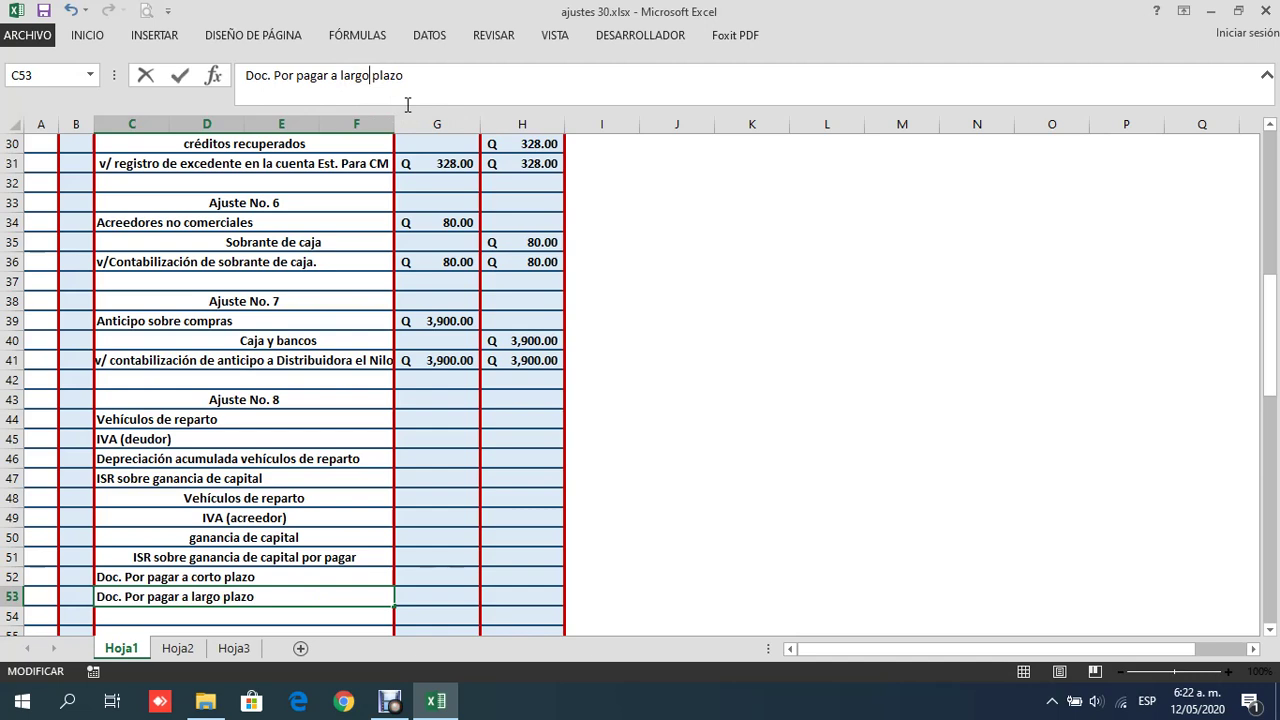
{"action": "key", "text": "Return"}
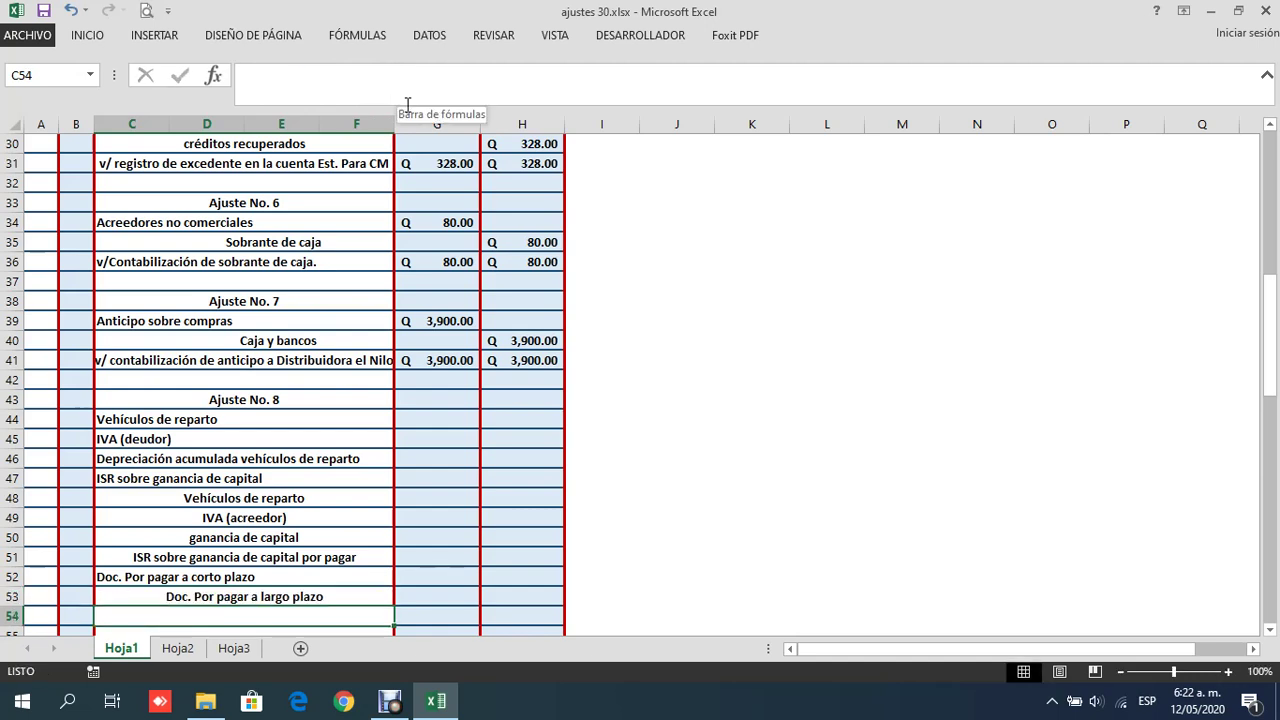
Enter the credit account "caja y bancos" in C54
{"action": "type", "text": "c"}
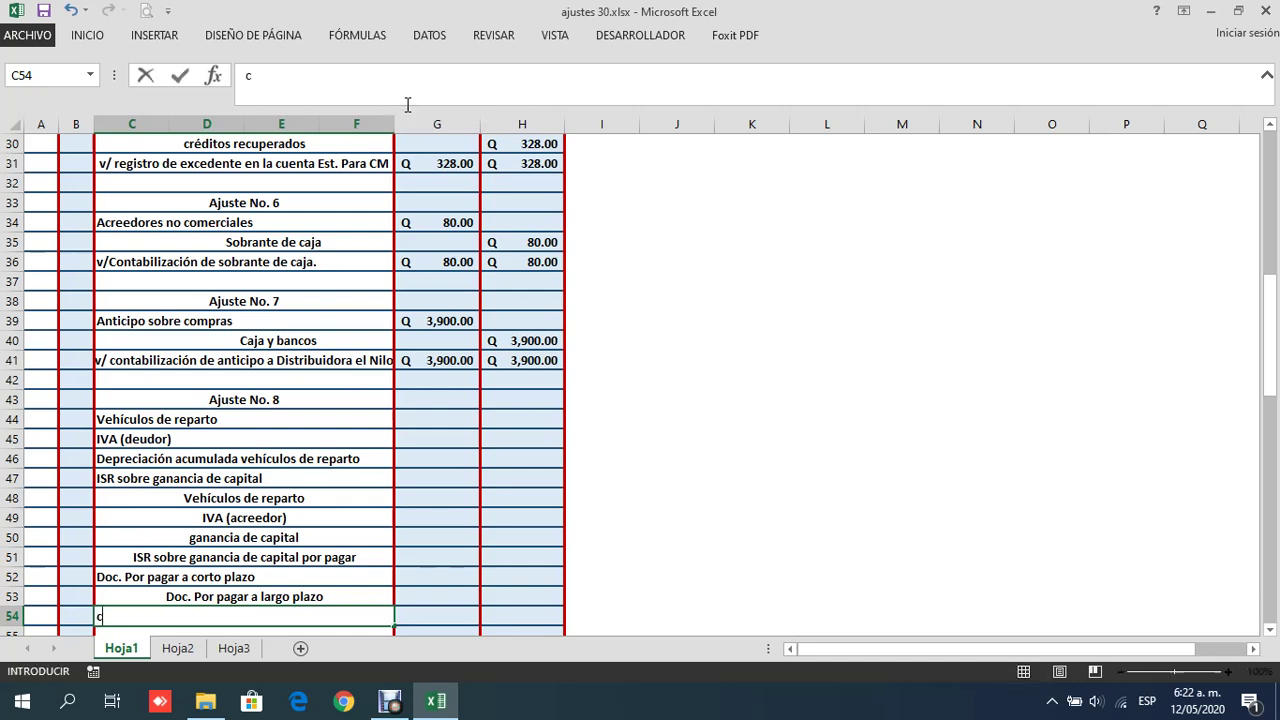
{"action": "type", "text": "aja y bancos"}
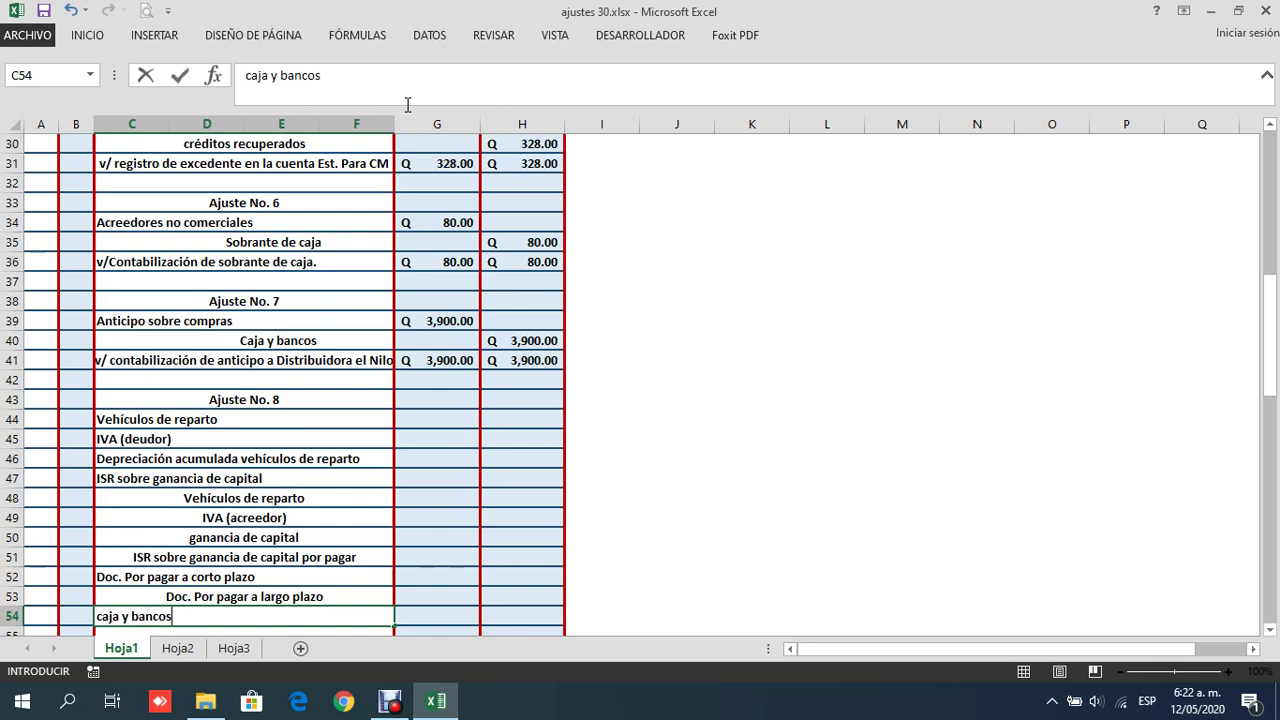
{"action": "key", "text": "Return"}
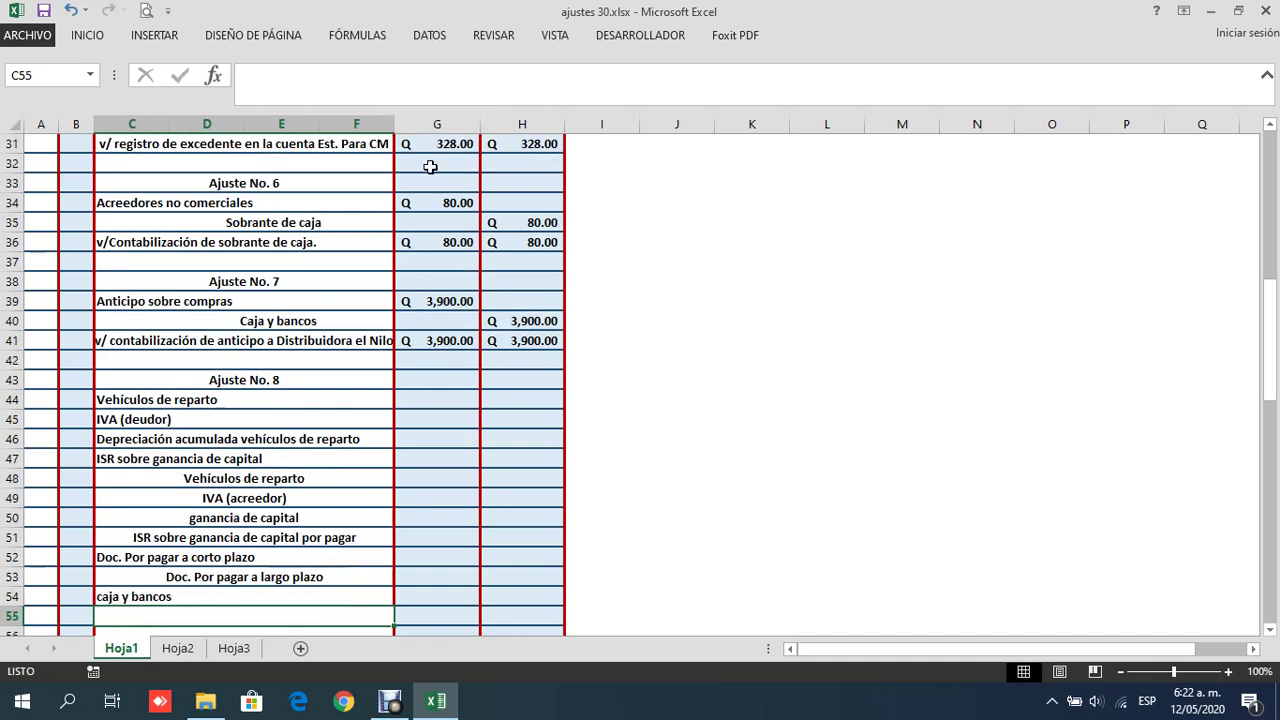
Indent the account name "ISR sobre ganancia de capital por pagar" in C51 with leading spaces
{"action": "left_click", "coordinate": [162, 536]}
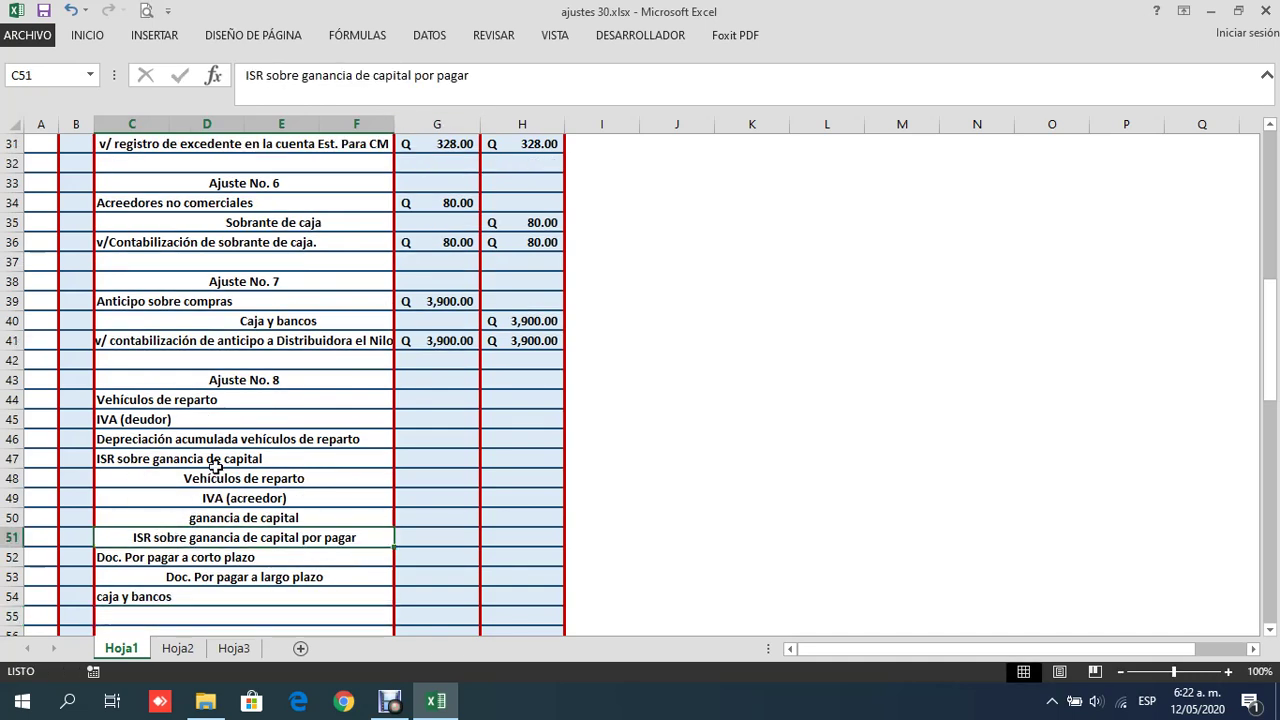
{"action": "left_click", "coordinate": [240, 80]}
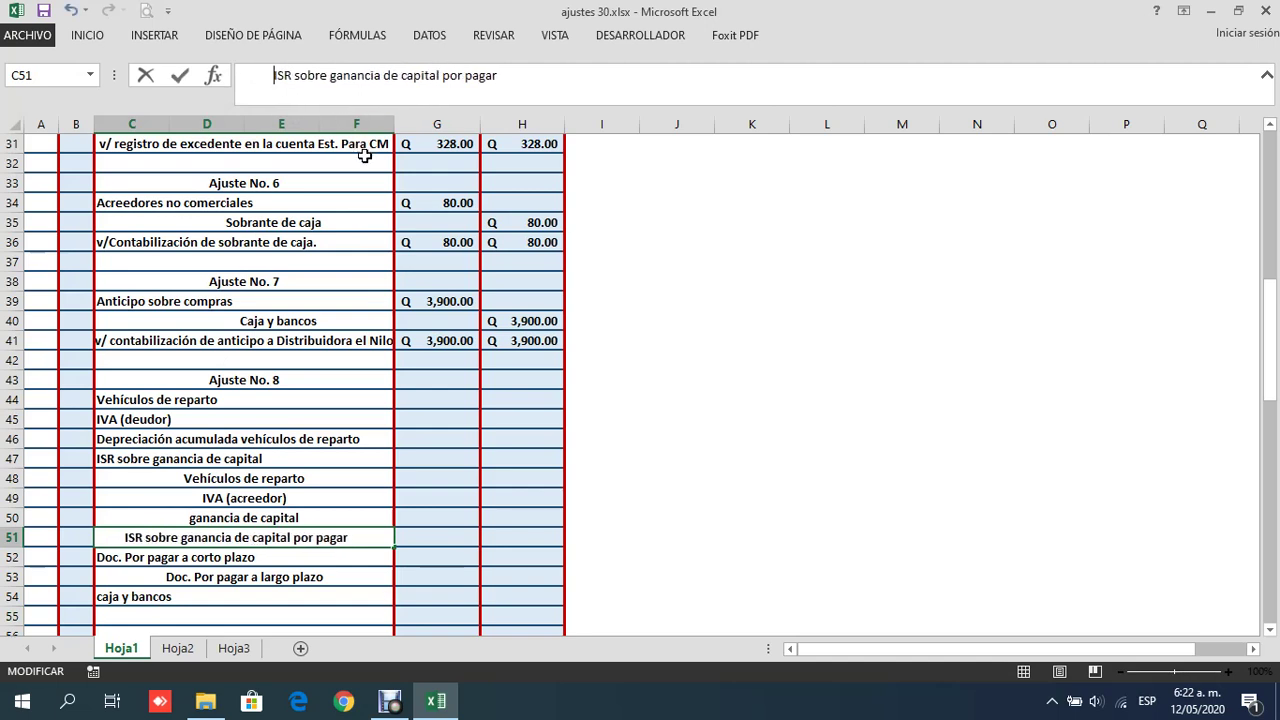
{"action": "key", "text": "Return"}
{"action": "key", "text": "Up"}
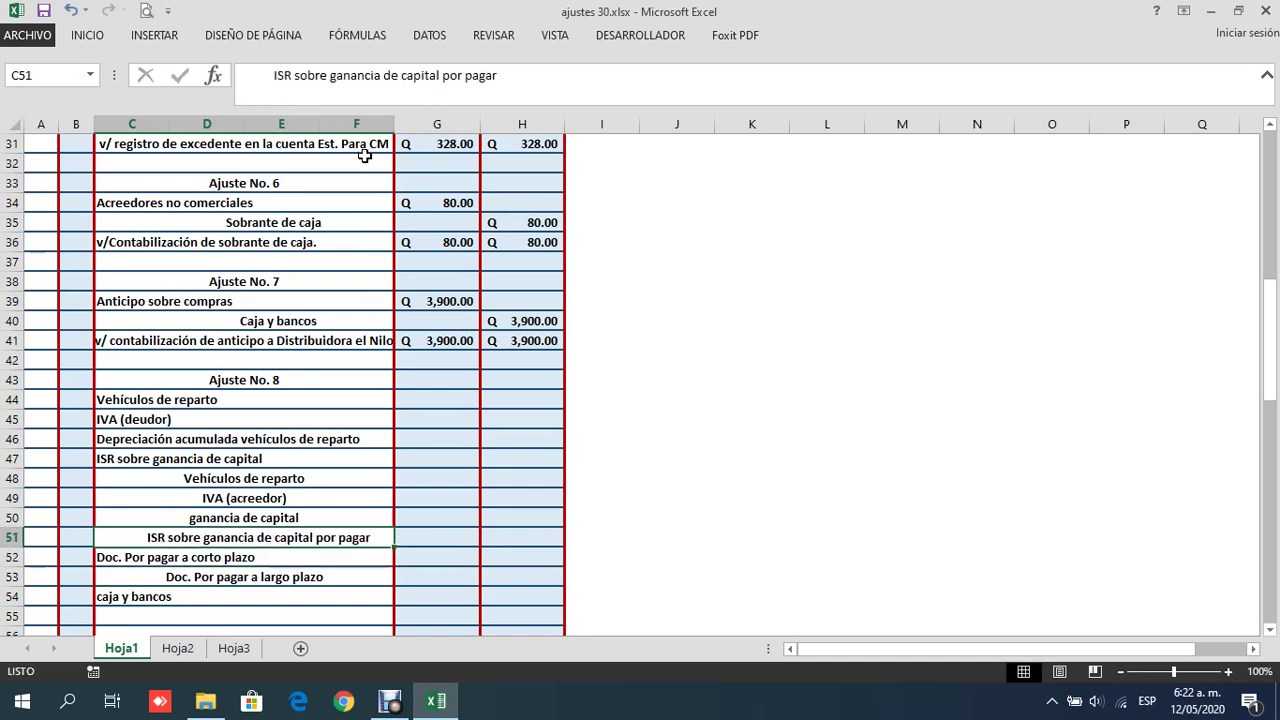
Center the credit account names of Ajuste No. 8 in rows 48 to 54
{"action": "left_click_drag", "start_coordinate": [165, 478], "coordinate": [178, 587]}
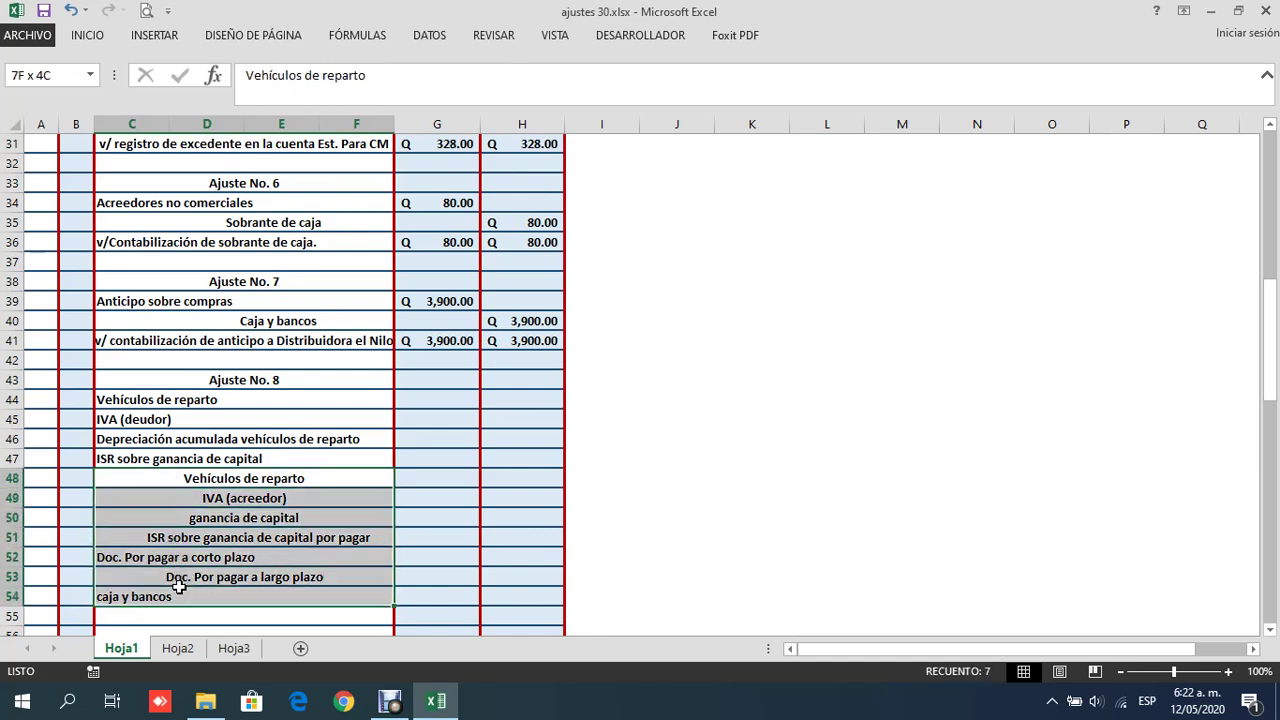
{"action": "left_click", "coordinate": [87, 37]}
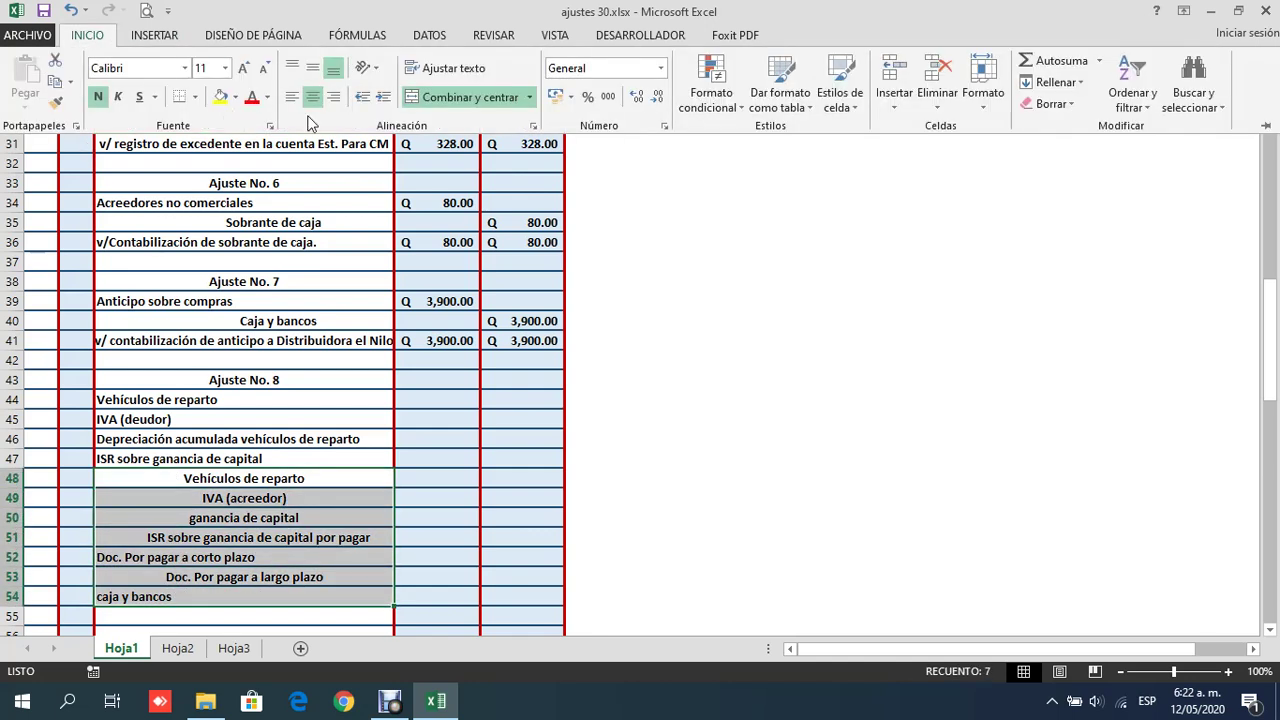
{"action": "left_click", "coordinate": [313, 97]}
{"action": "left_click", "coordinate": [313, 97]}
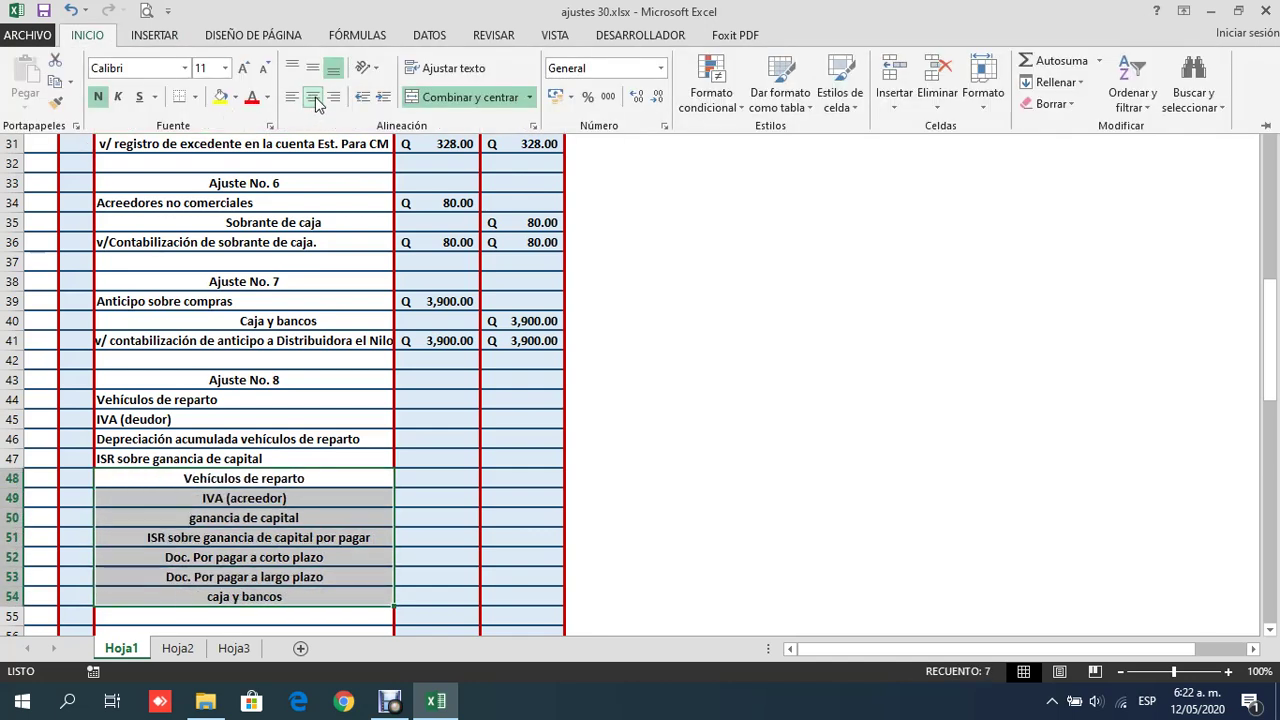
Look up the vehicle purchase value in Hoja3 and enter 85200 as the debit for "Vehículos de reparto" in G44 of Hoja1
{"action": "left_click", "coordinate": [199, 541]}
{"action": "left_click", "coordinate": [170, 543]}
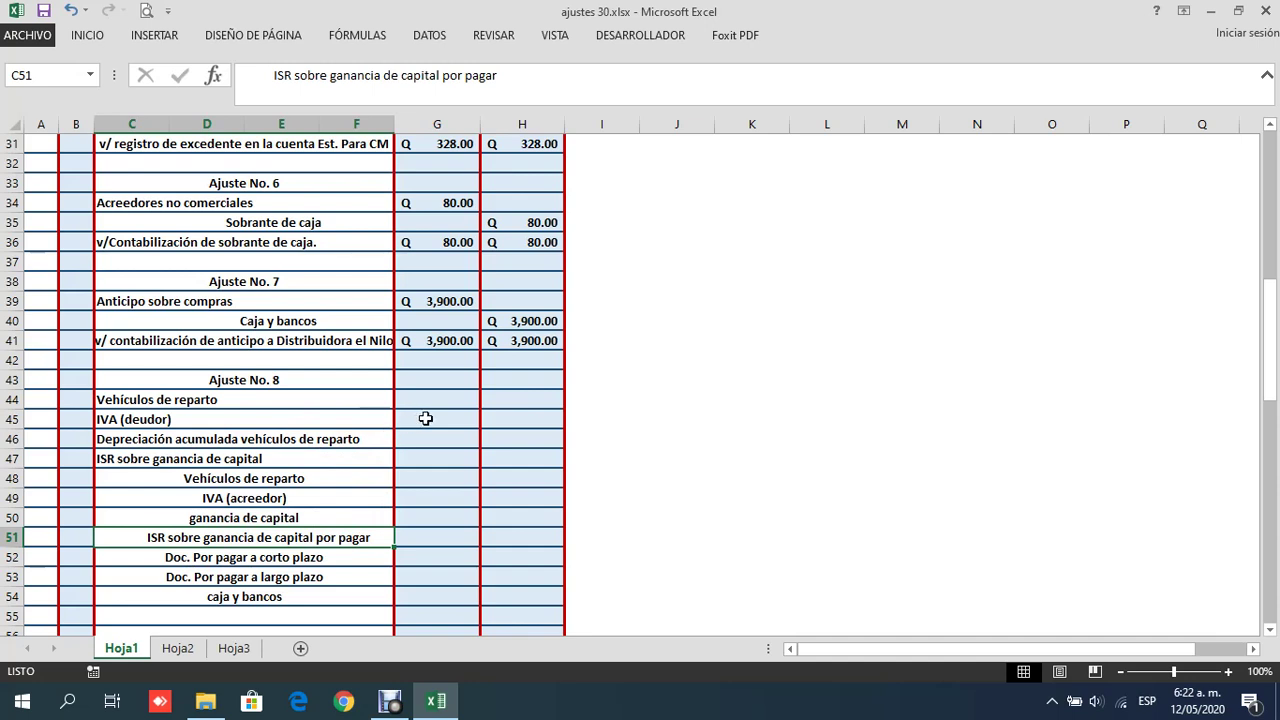
{"action": "left_click", "coordinate": [234, 649]}
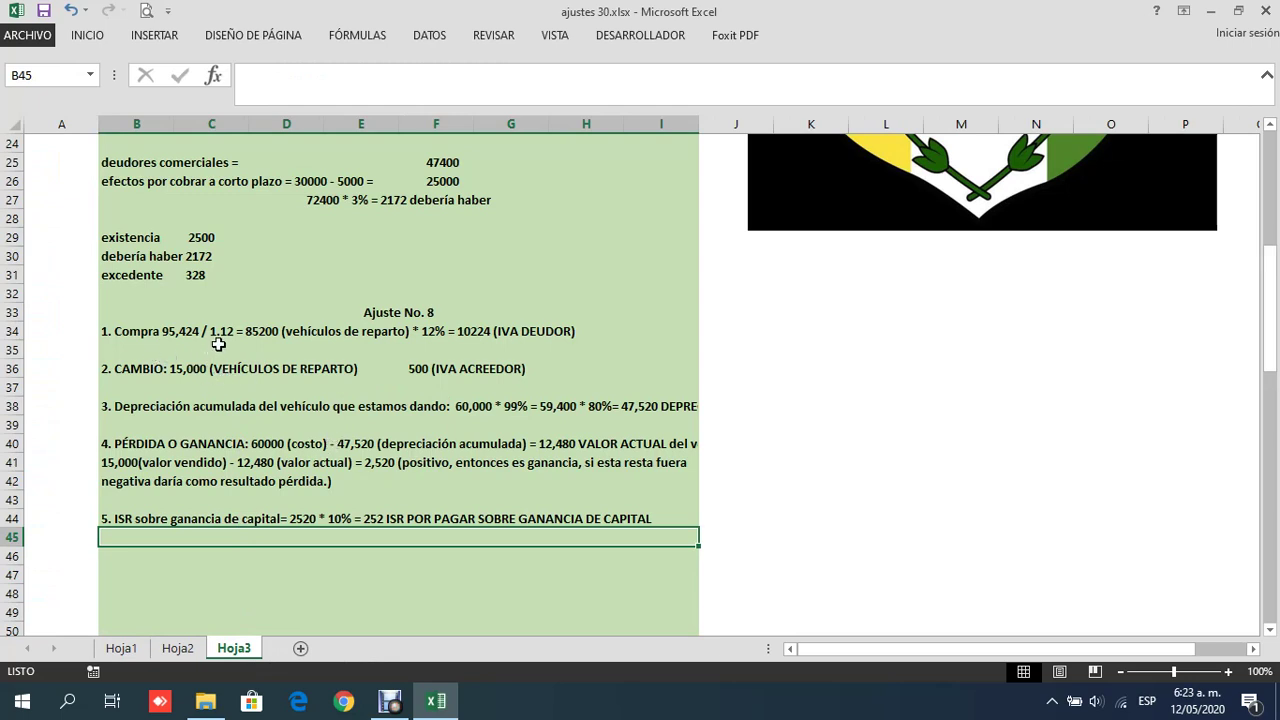
{"action": "left_click", "coordinate": [122, 648]}
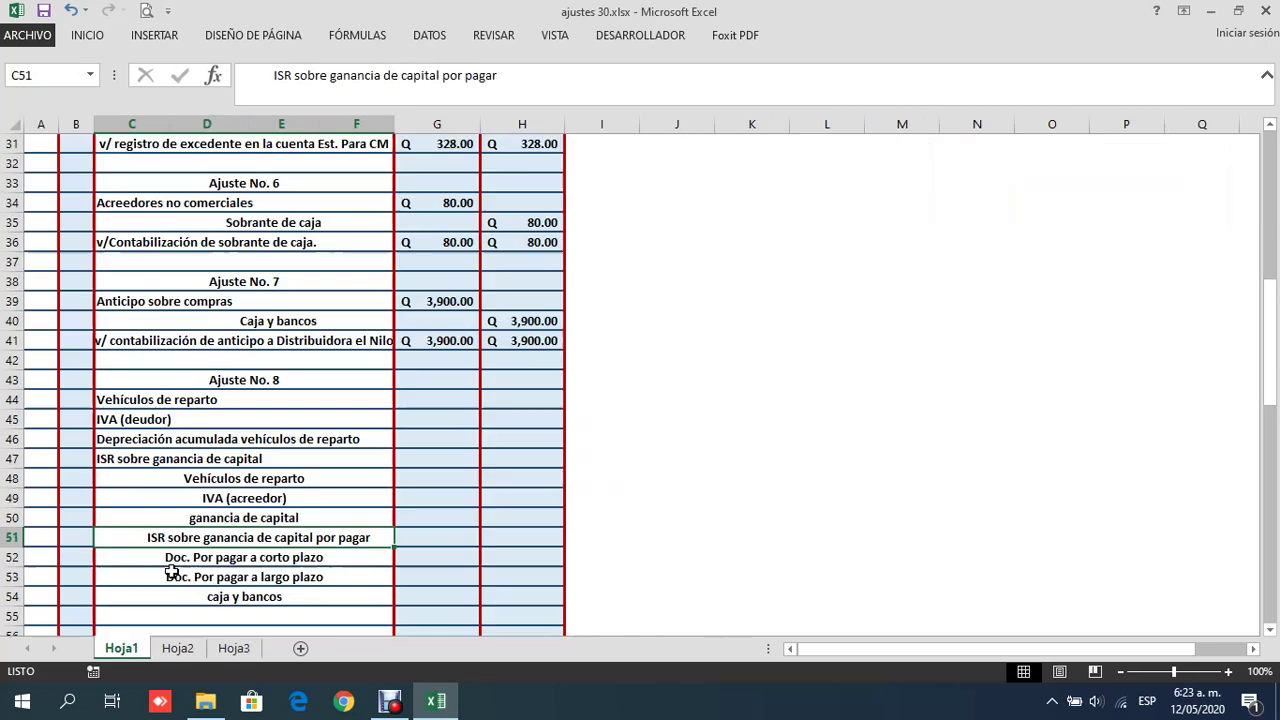
{"action": "left_click", "coordinate": [425, 397]}
{"action": "type", "text": "8"}
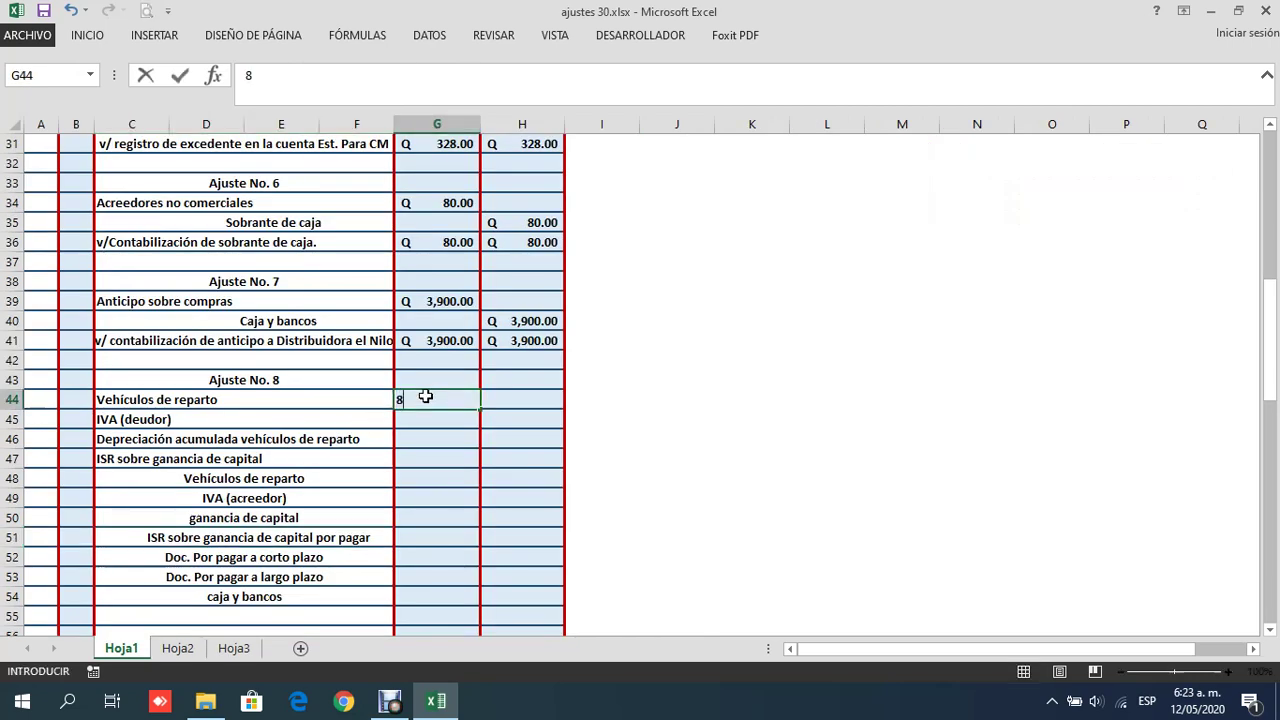
{"action": "type", "text": "520"}
{"action": "key", "text": "Return"}
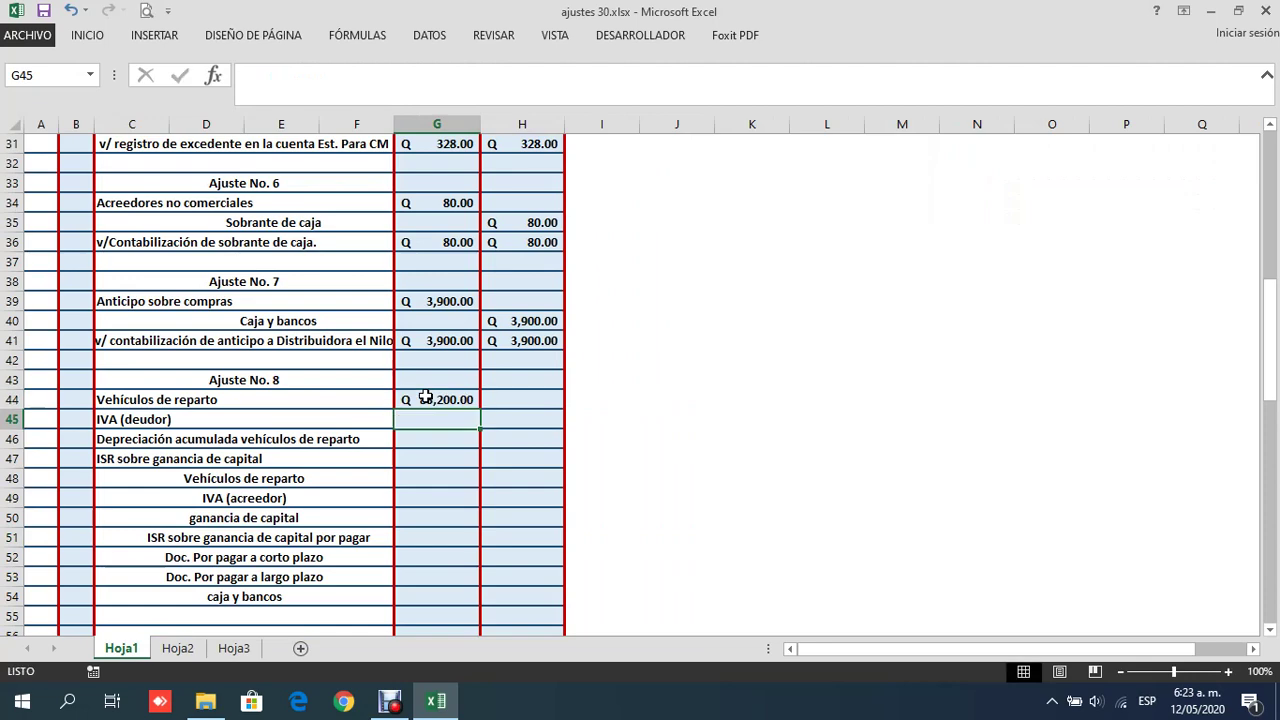
Check the purchase VAT in Hoja3 and enter 10224 as the debit for "IVA (deudor)" in G45 of Hoja1
{"action": "left_click", "coordinate": [237, 650]}
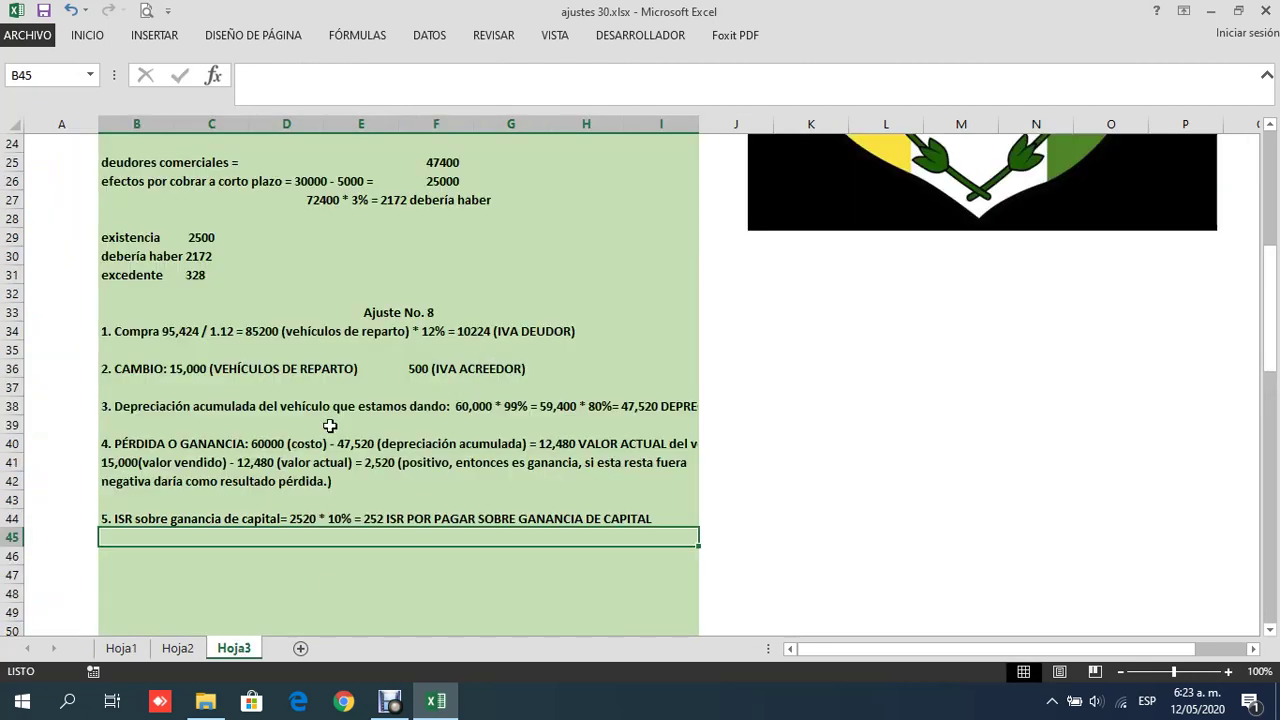
{"action": "left_click", "coordinate": [121, 648]}
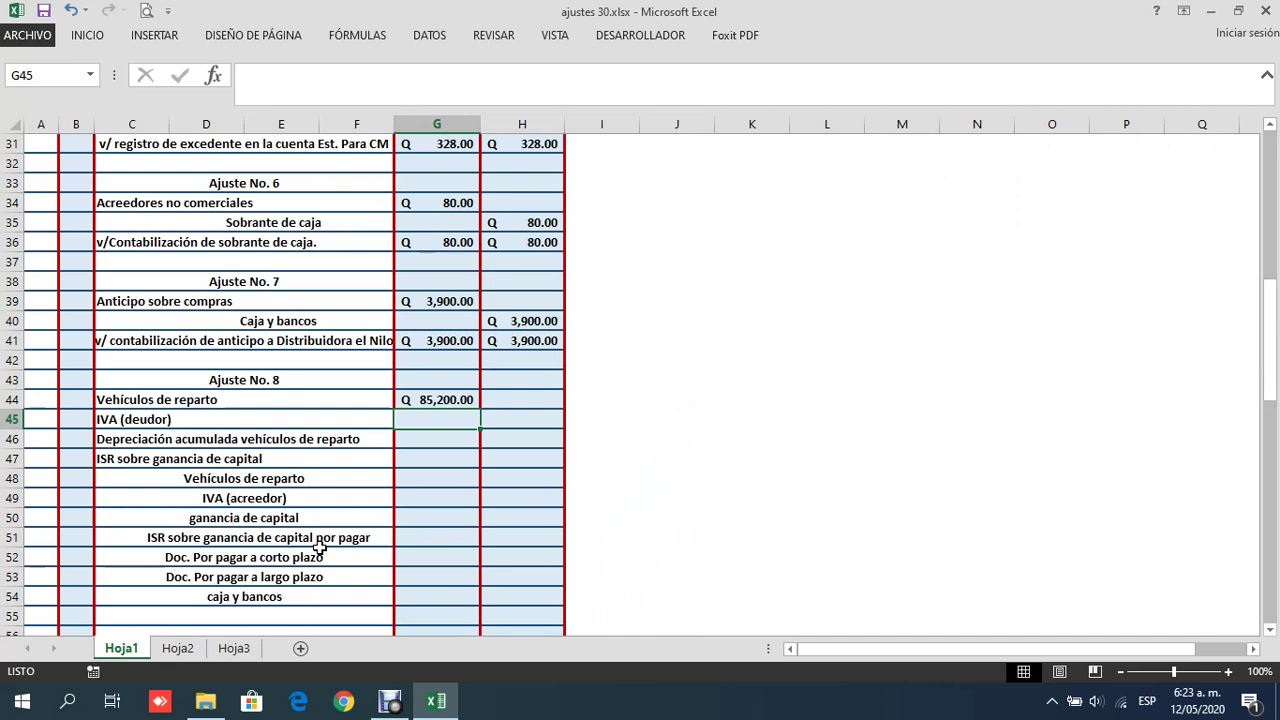
{"action": "type", "text": "10224"}
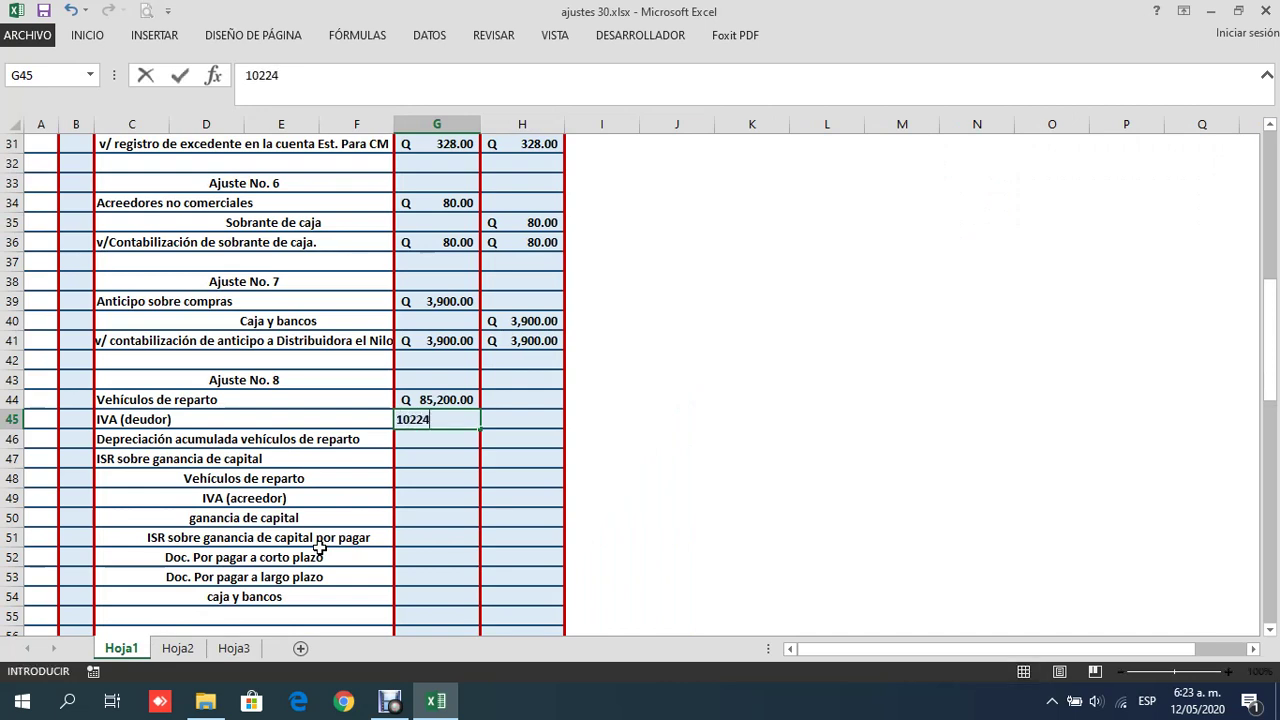
{"action": "key", "text": "Return"}
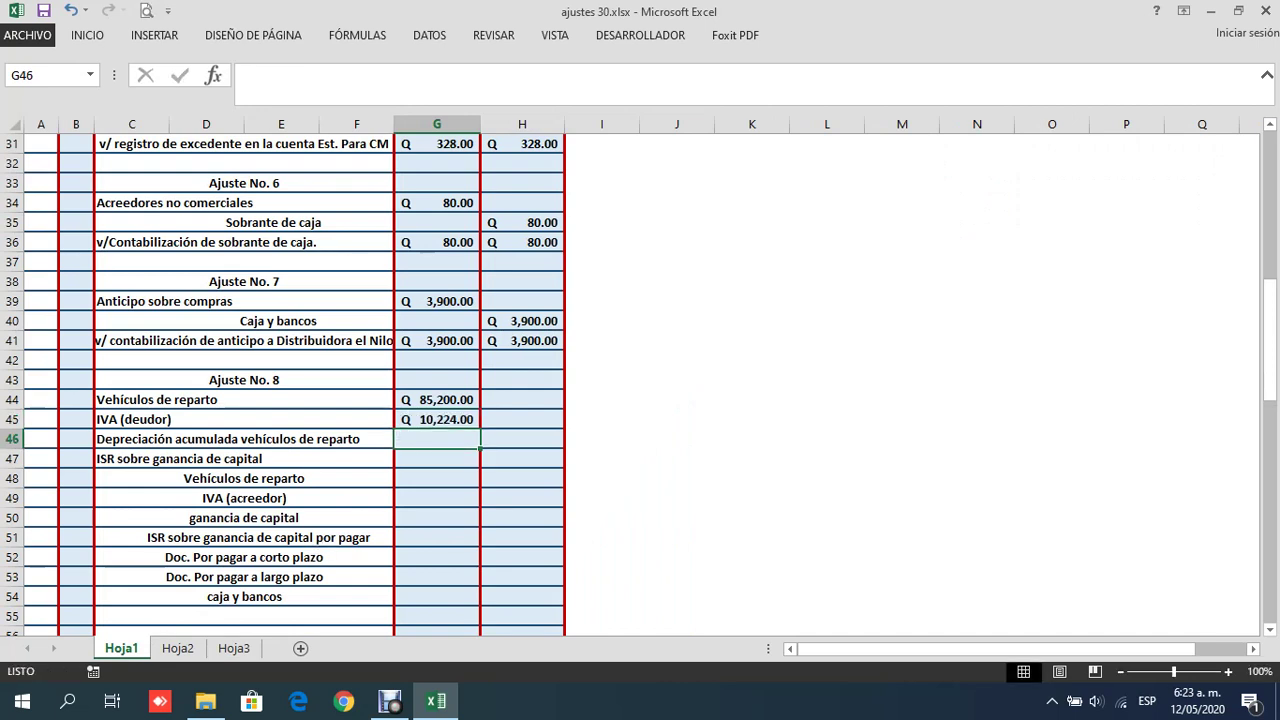
Check the depreciation calculation in Hoja3 and enter 47520 as the debit for "Depreciación acumulada vehículos de reparto" in G46 of Hoja1
{"action": "left_click", "coordinate": [227, 653]}
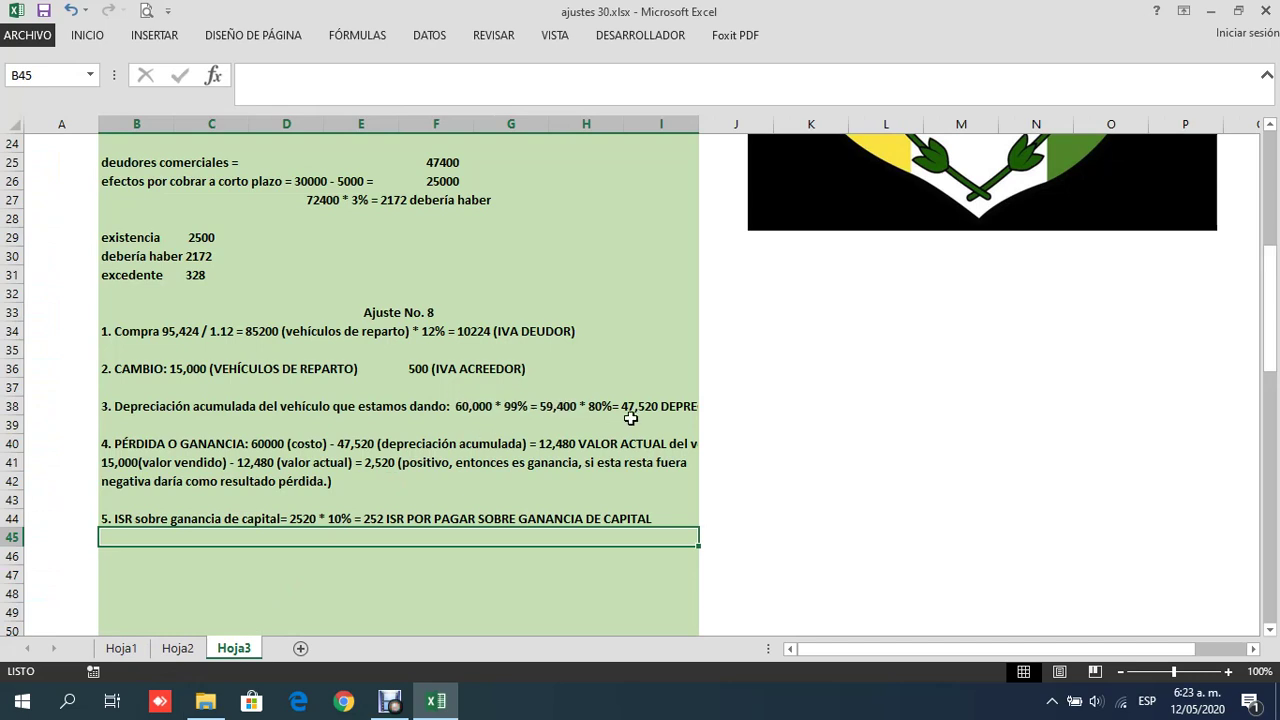
{"action": "left_click", "coordinate": [121, 648]}
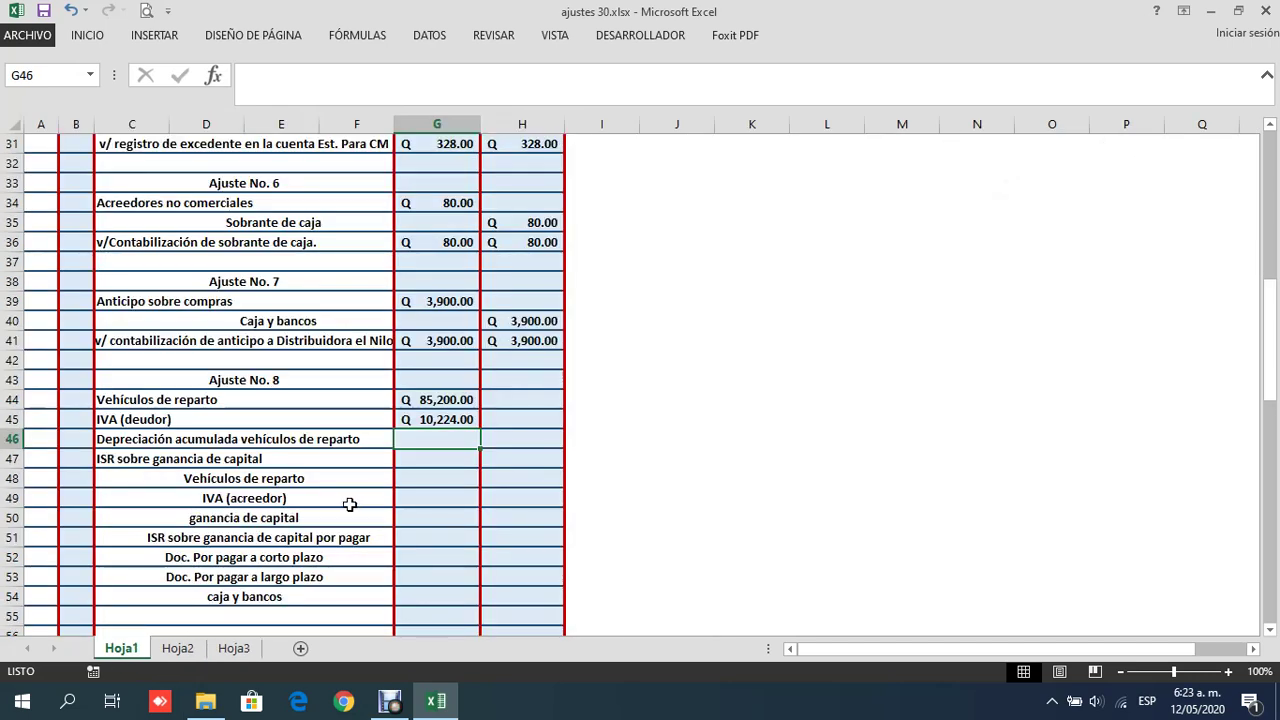
{"action": "type", "text": "47529"}
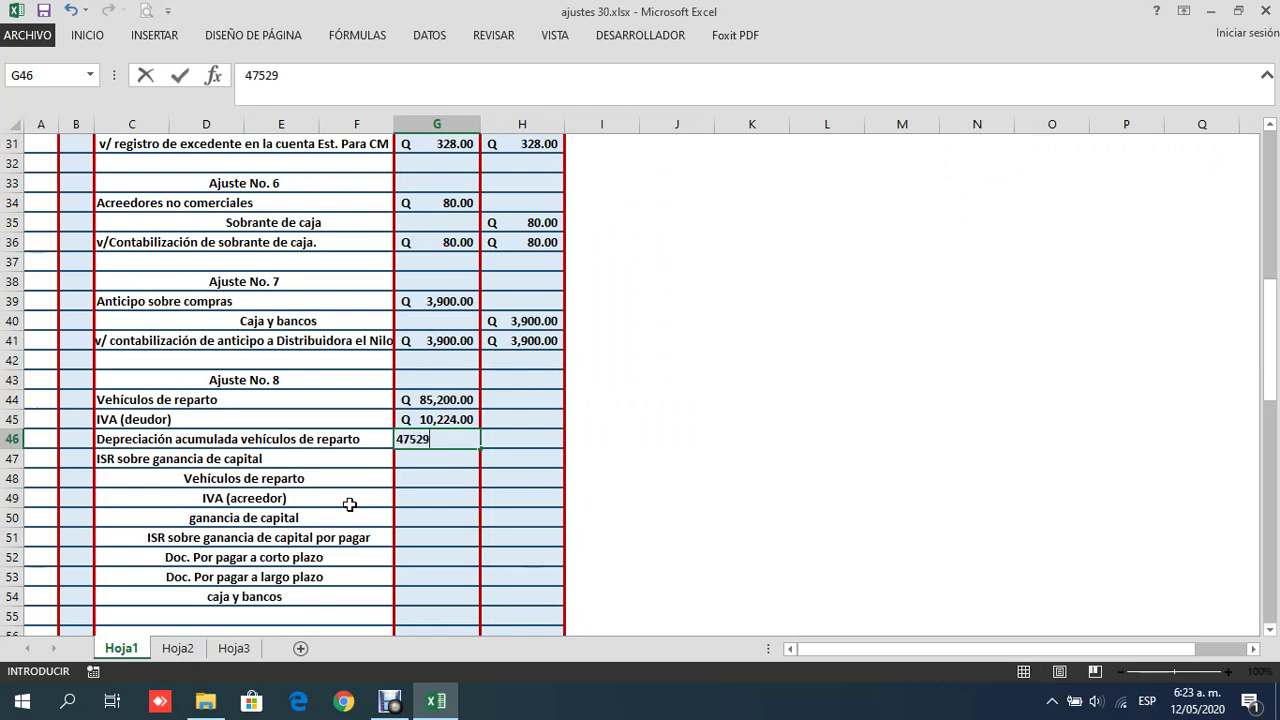
{"action": "key", "text": "BackSpace"}
{"action": "type", "text": "0"}
{"action": "key", "text": "Return"}
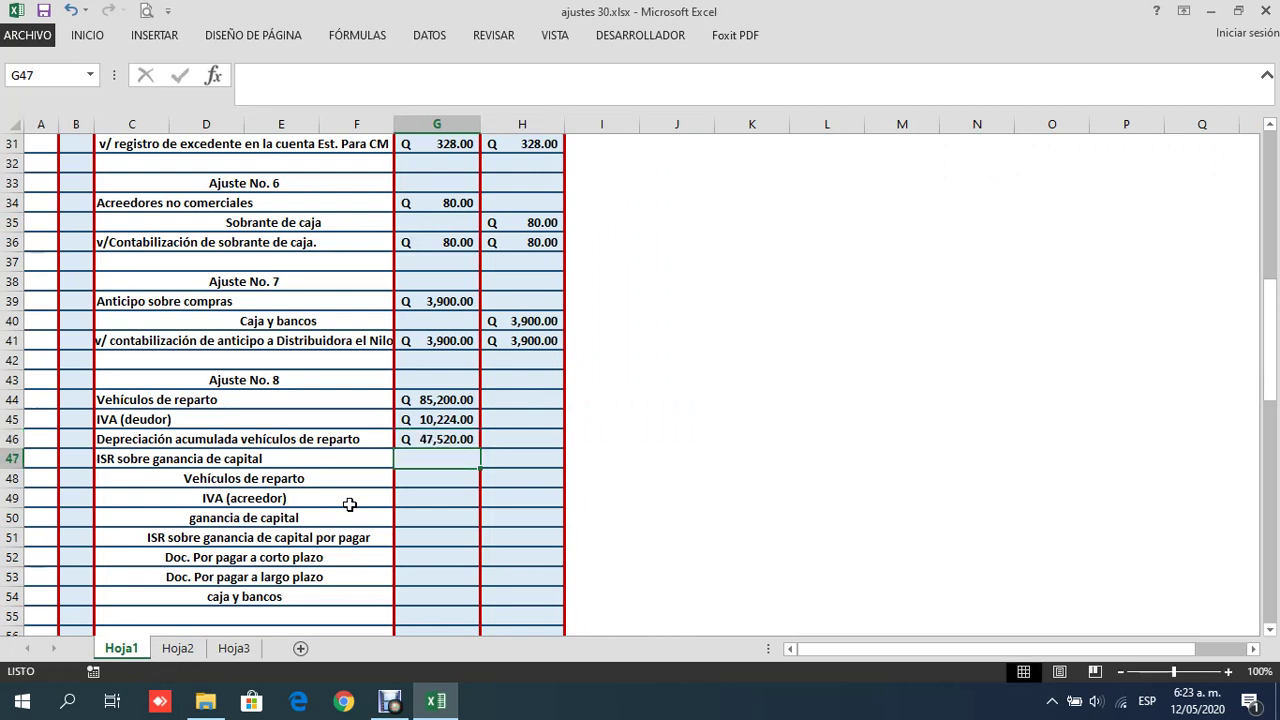
Check the capital gains tax in Hoja3 and enter 252 as the debit for "ISR sobre ganancia de capital" in G47 of Hoja1
{"action": "left_click", "coordinate": [253, 650]}
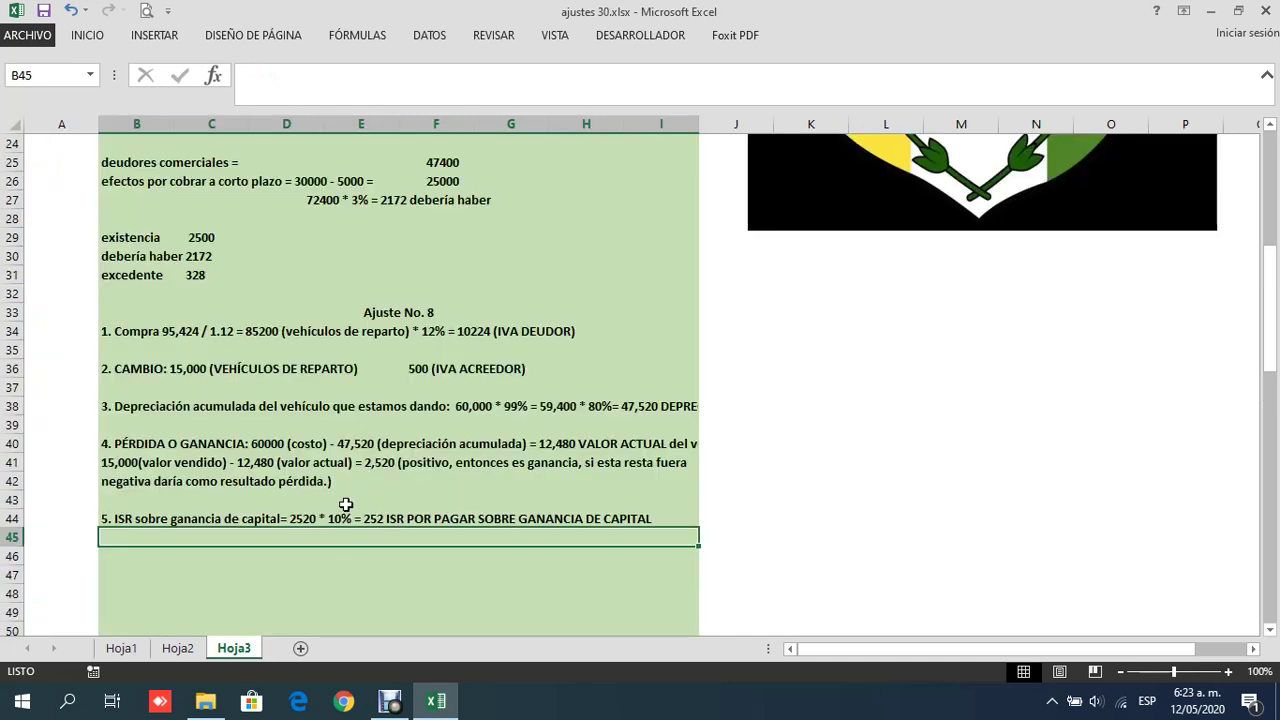
{"action": "left_click", "coordinate": [121, 649]}
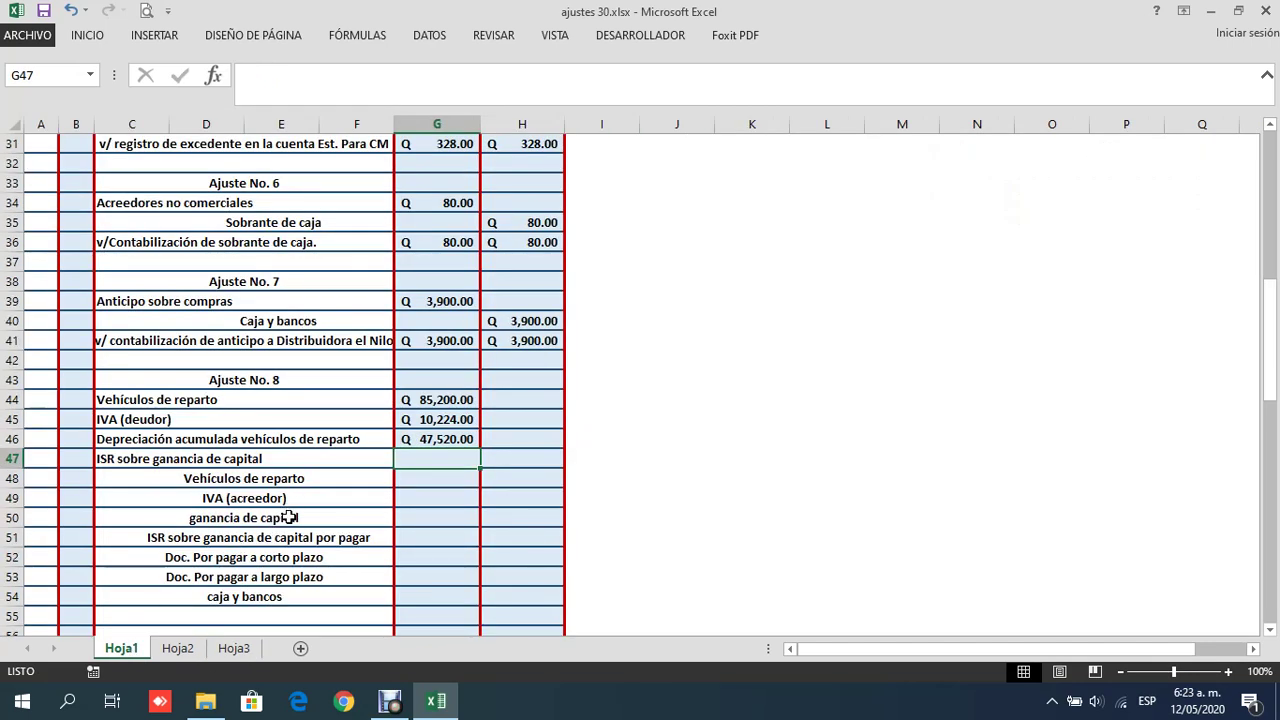
{"action": "type", "text": "252"}
{"action": "key", "text": "Return"}
Look up the used vehicle's cost in the Hoja2 exercise text and enter 60000 as the "Vehículos de reparto" credit in H48 of Hoja1
{"action": "key", "text": "Right"}
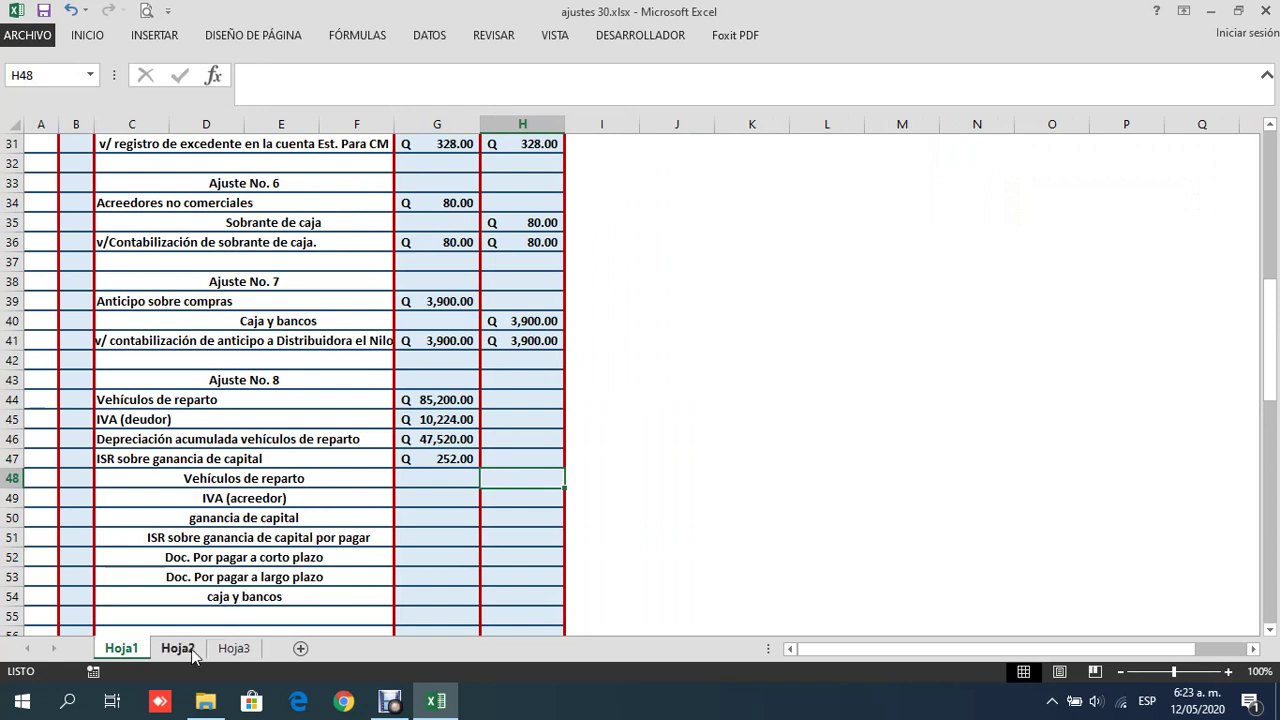
{"action": "left_click", "coordinate": [242, 649]}
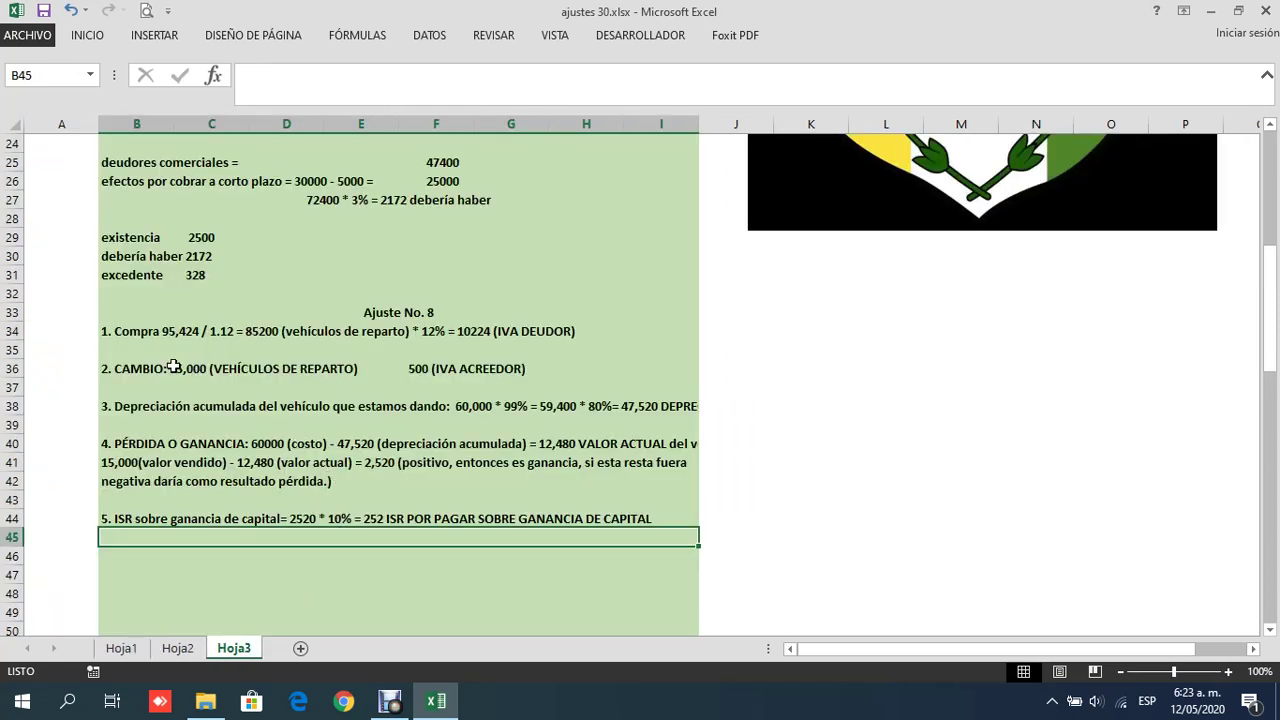
{"action": "left_click", "coordinate": [188, 652]}
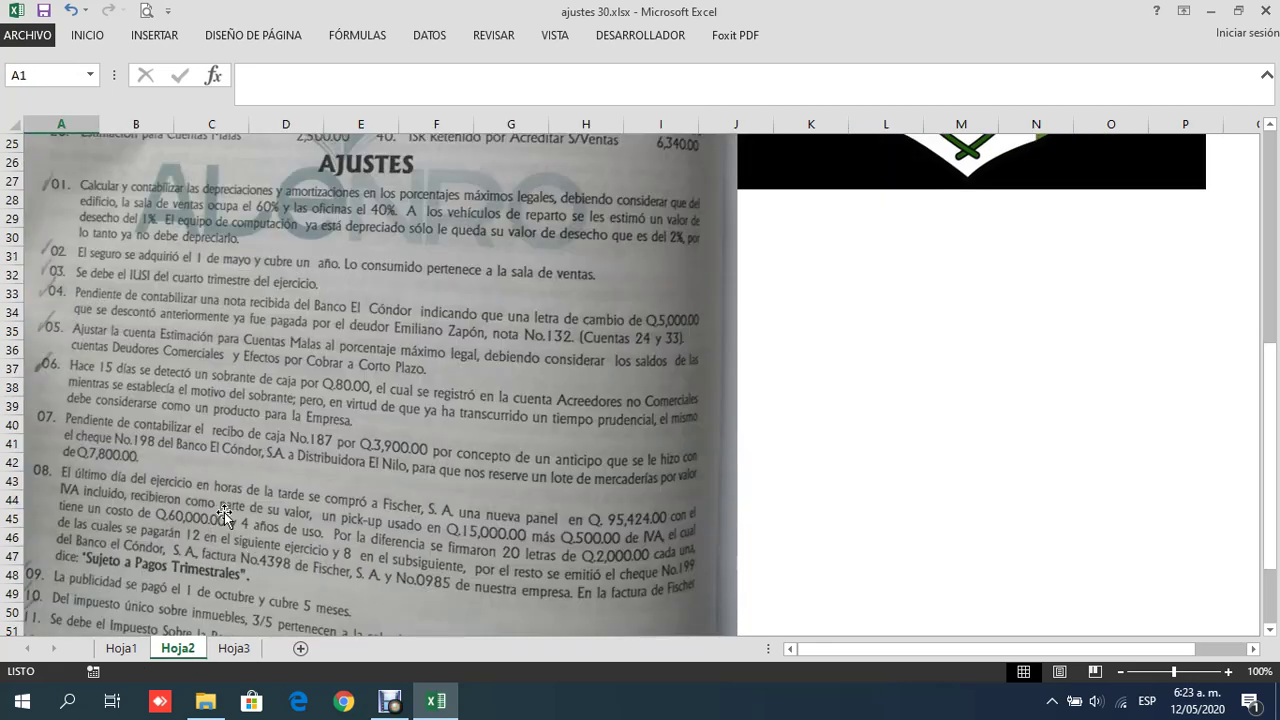
{"action": "left_click", "coordinate": [121, 650]}
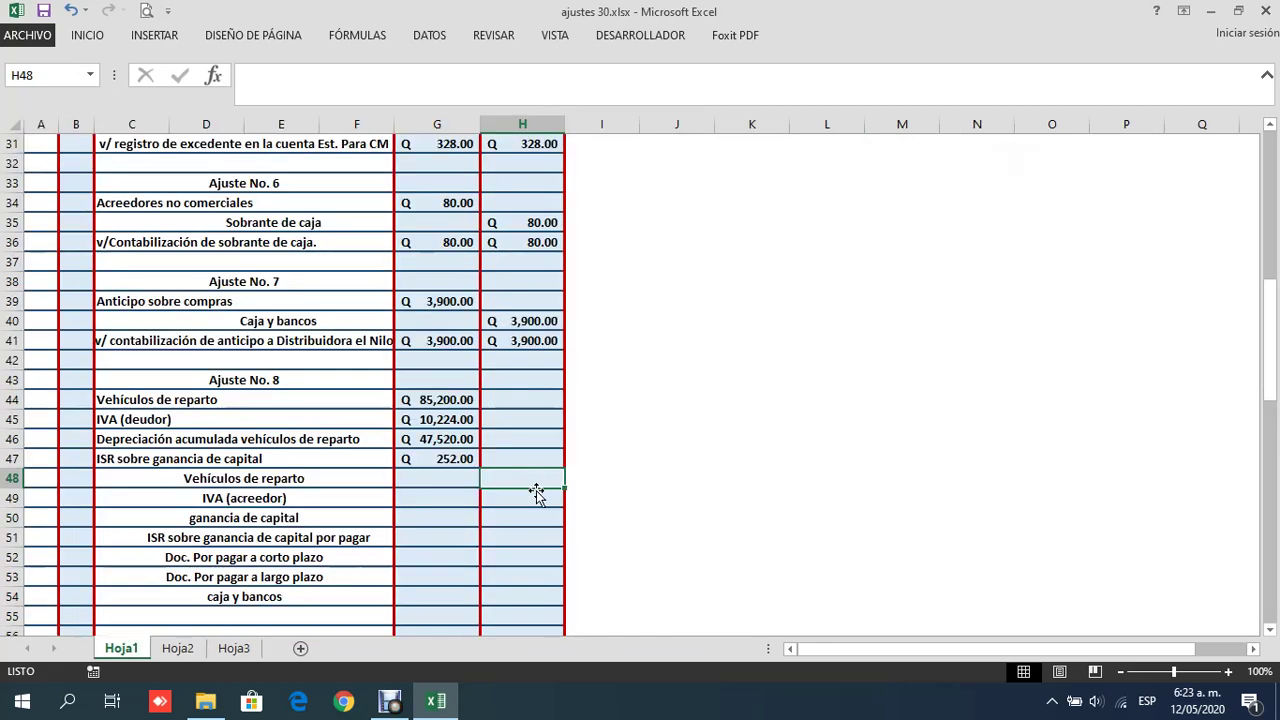
{"action": "type", "text": "60000"}
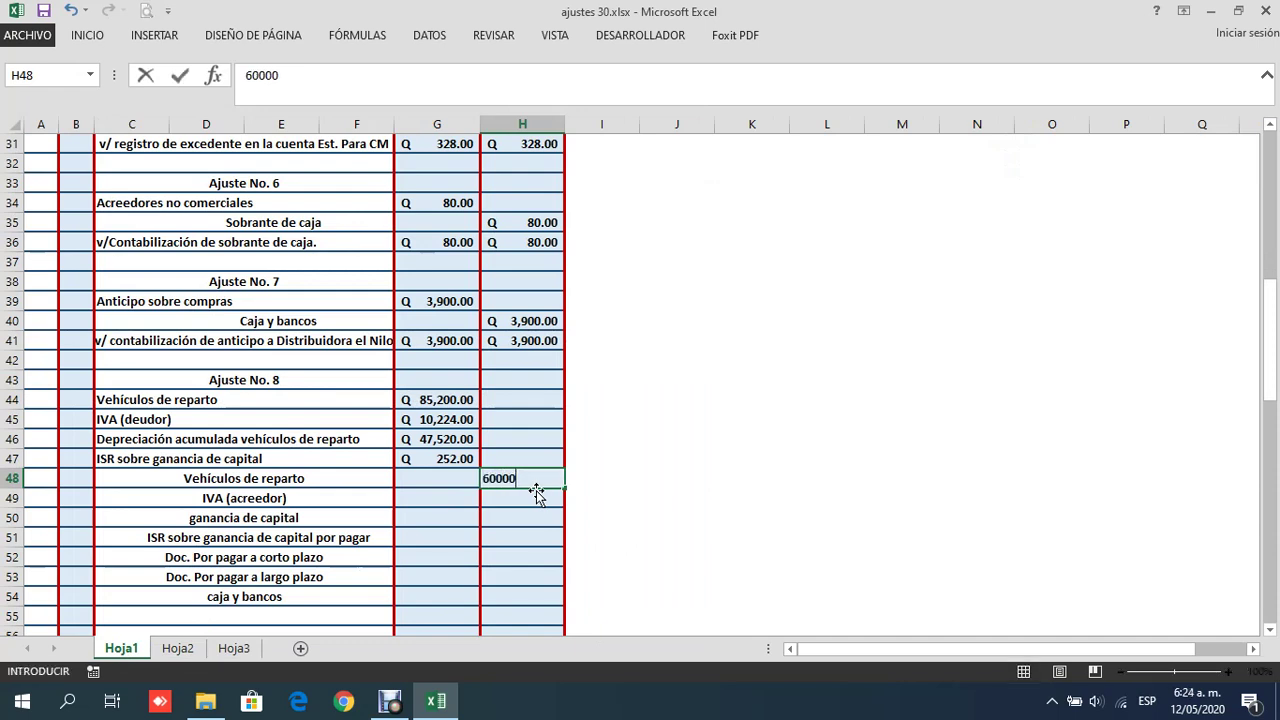
{"action": "key", "text": "Return"}
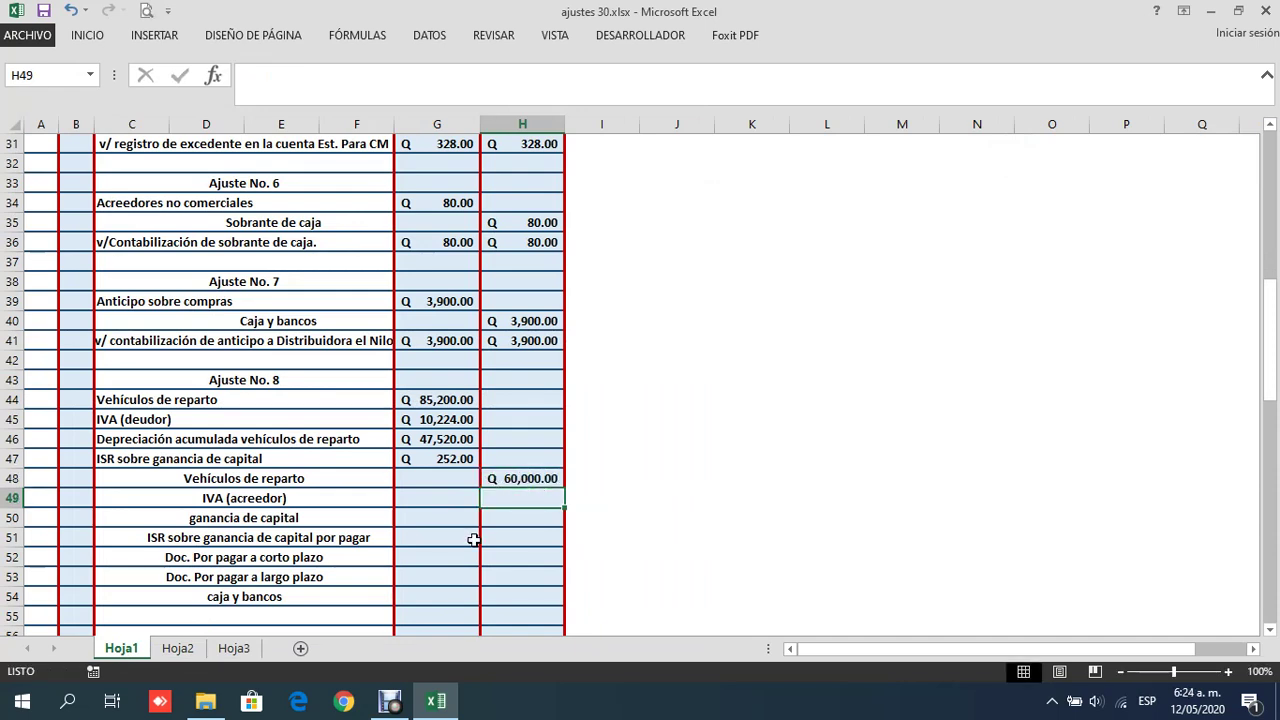
Check the exchange VAT in Hoja3 and enter 500 as the credit for "IVA (acreedor)" in H49 of Hoja1
{"action": "left_click", "coordinate": [233, 648]}
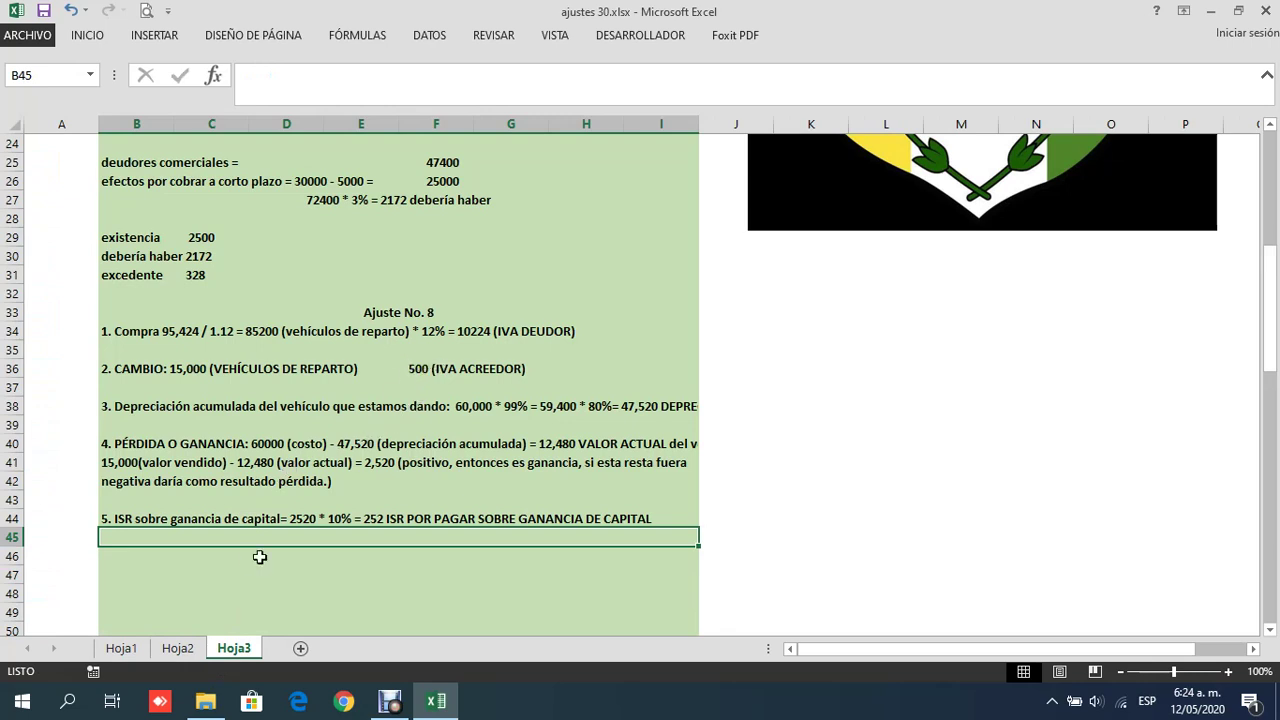
{"action": "left_click", "coordinate": [121, 648]}
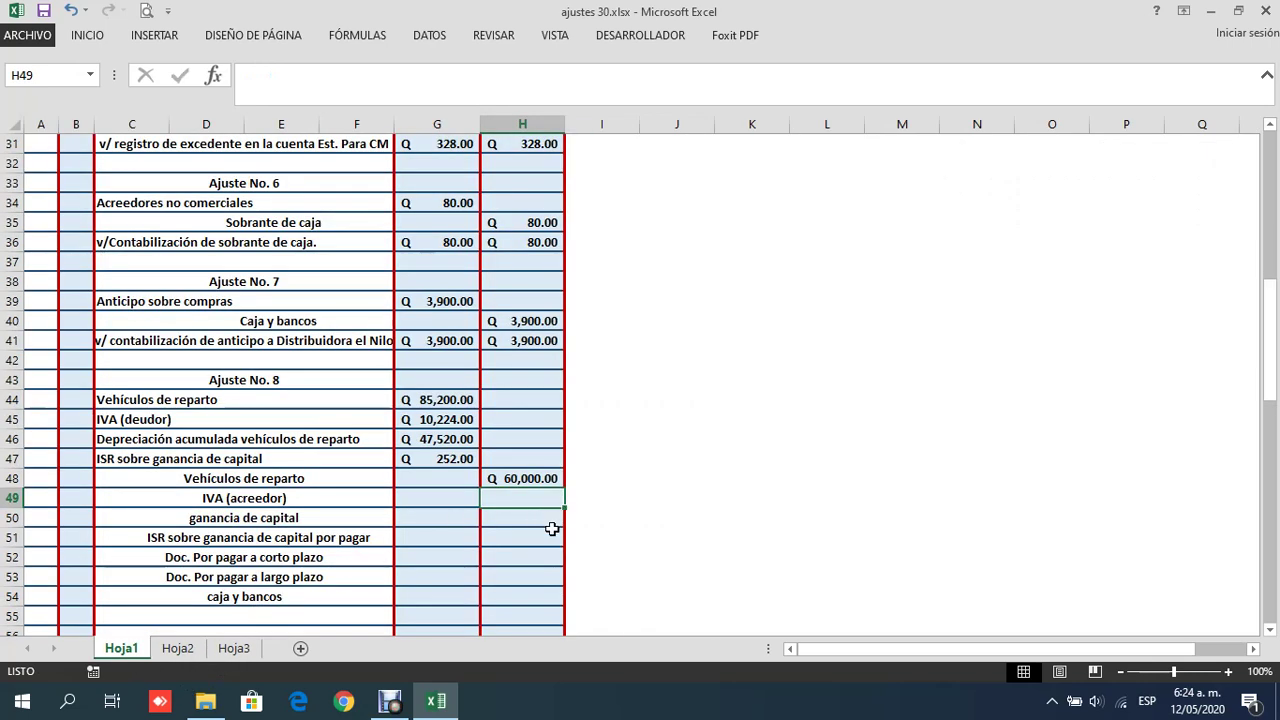
{"action": "type", "text": "500"}
{"action": "key", "text": "Return"}
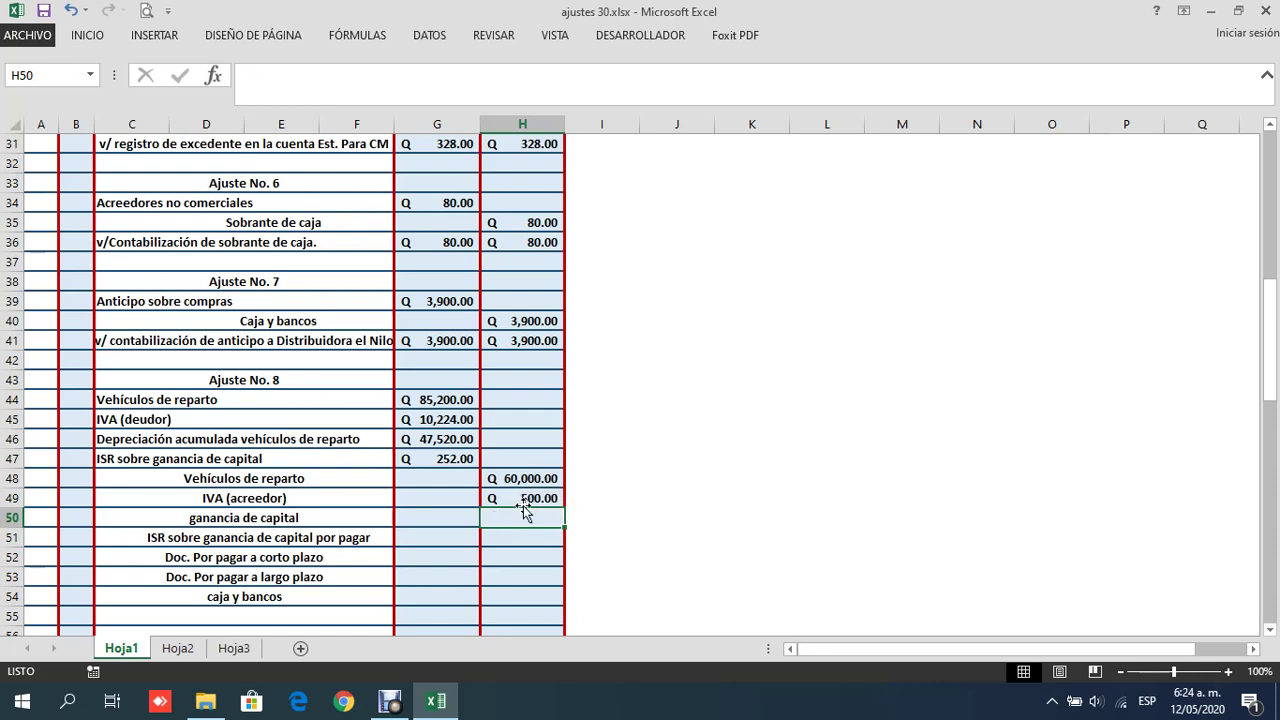
Check the gain in Hoja3, and credit 2520 to "ganancia de capital" in H50 and 252 to "ISR sobre ganancia de capital por pagar" in H51
{"action": "left_click", "coordinate": [235, 648]}
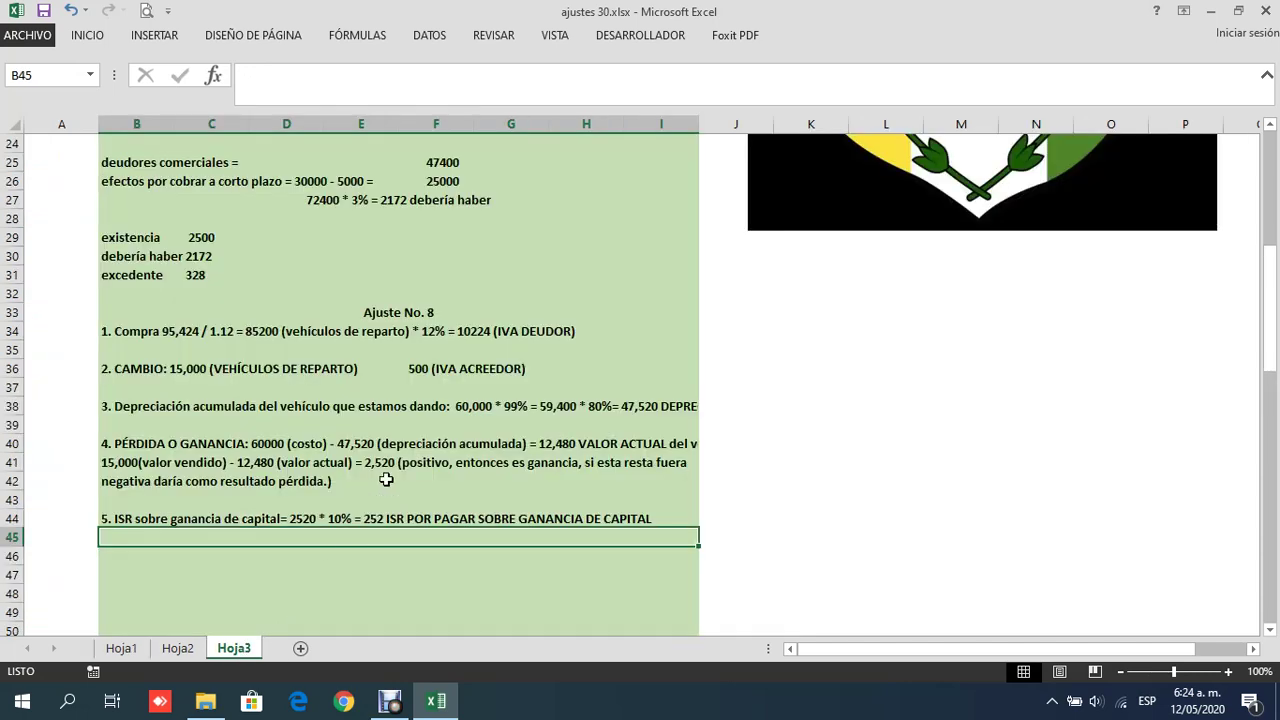
{"action": "left_click", "coordinate": [118, 648]}
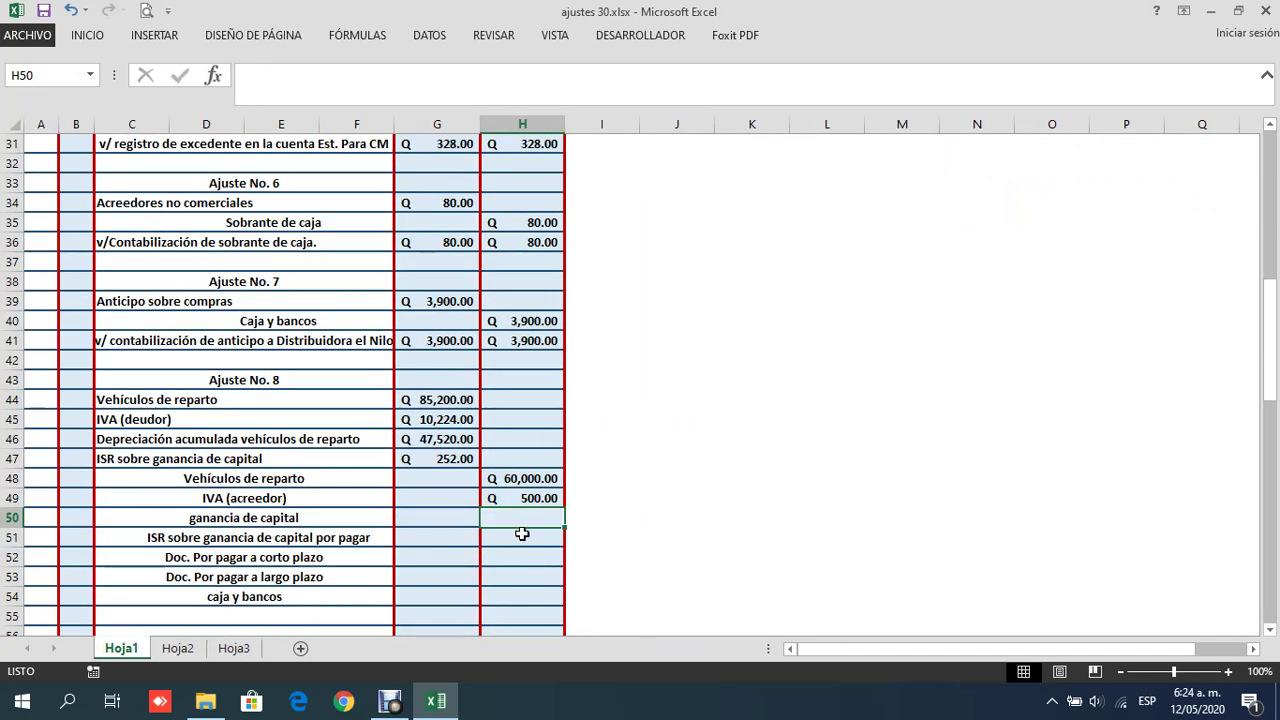
{"action": "type", "text": "2,5"}
{"action": "type", "text": "20"}
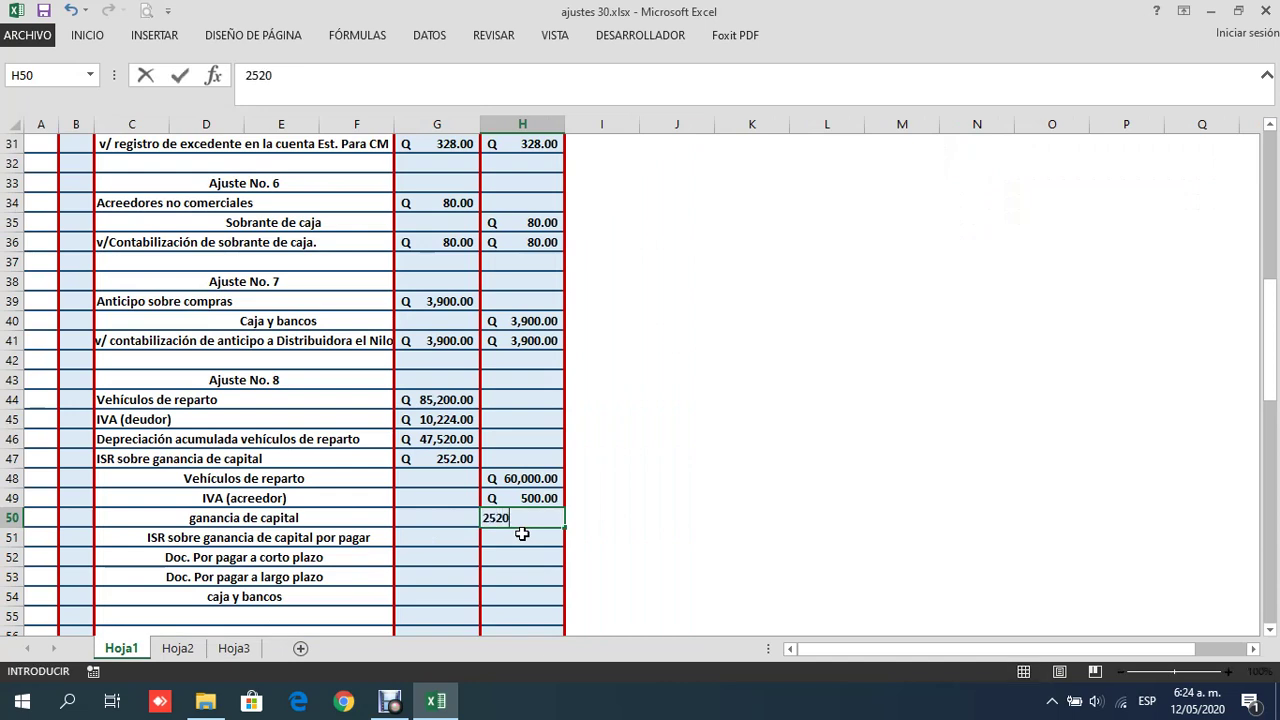
{"action": "key", "text": "Return"}
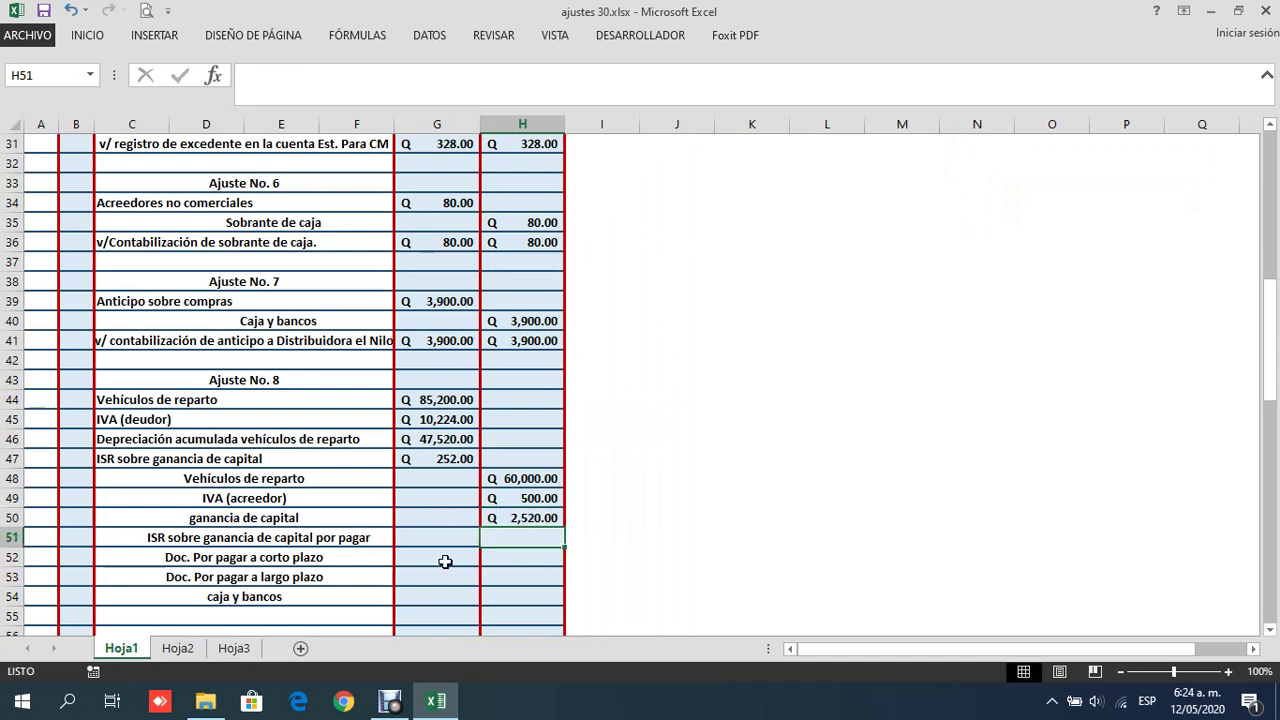
{"action": "type", "text": "252"}
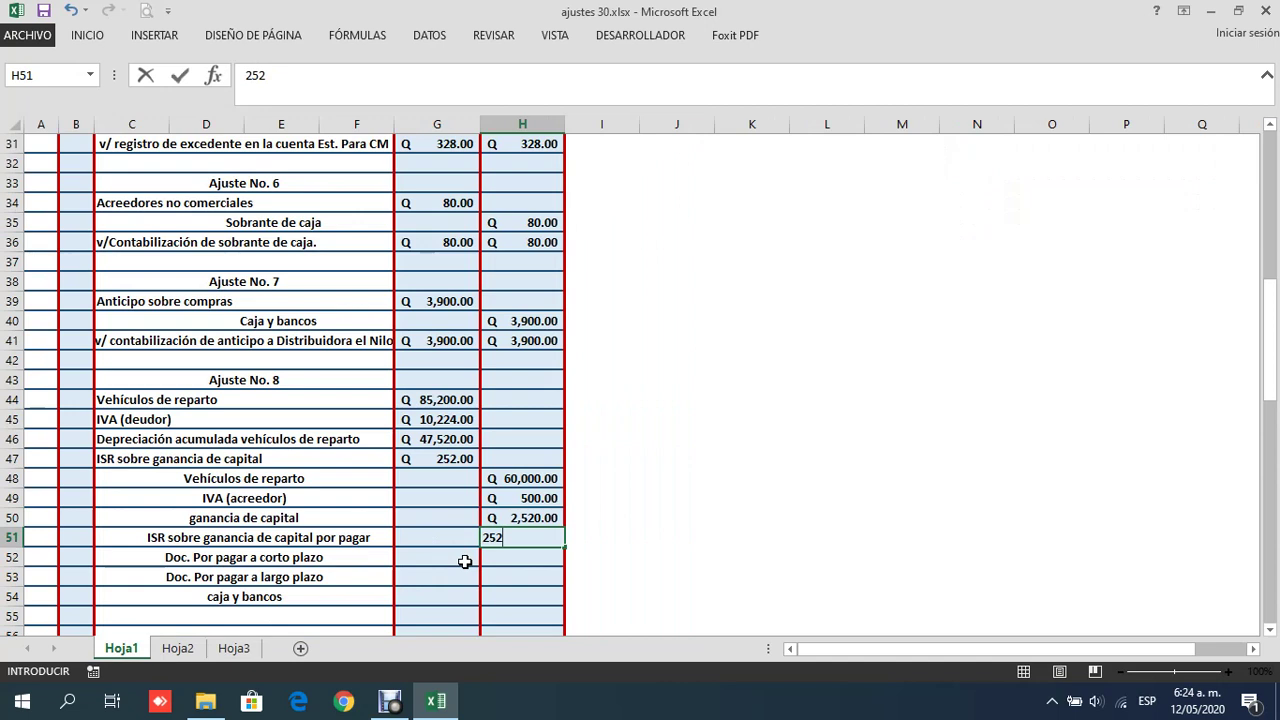
{"action": "key", "text": "Return"}
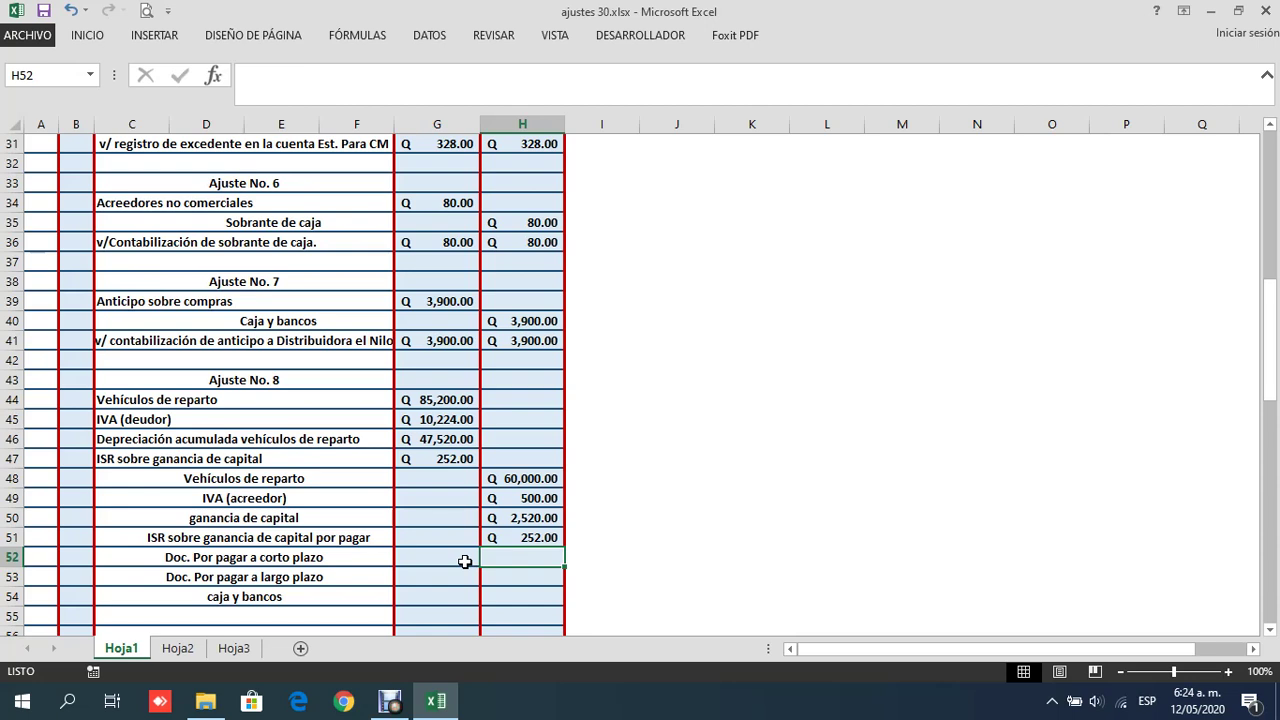
Enter the credits for the documents payable: 24000 for the short term in H52 and 16000 for the long term in H53
{"action": "type", "text": "24000"}
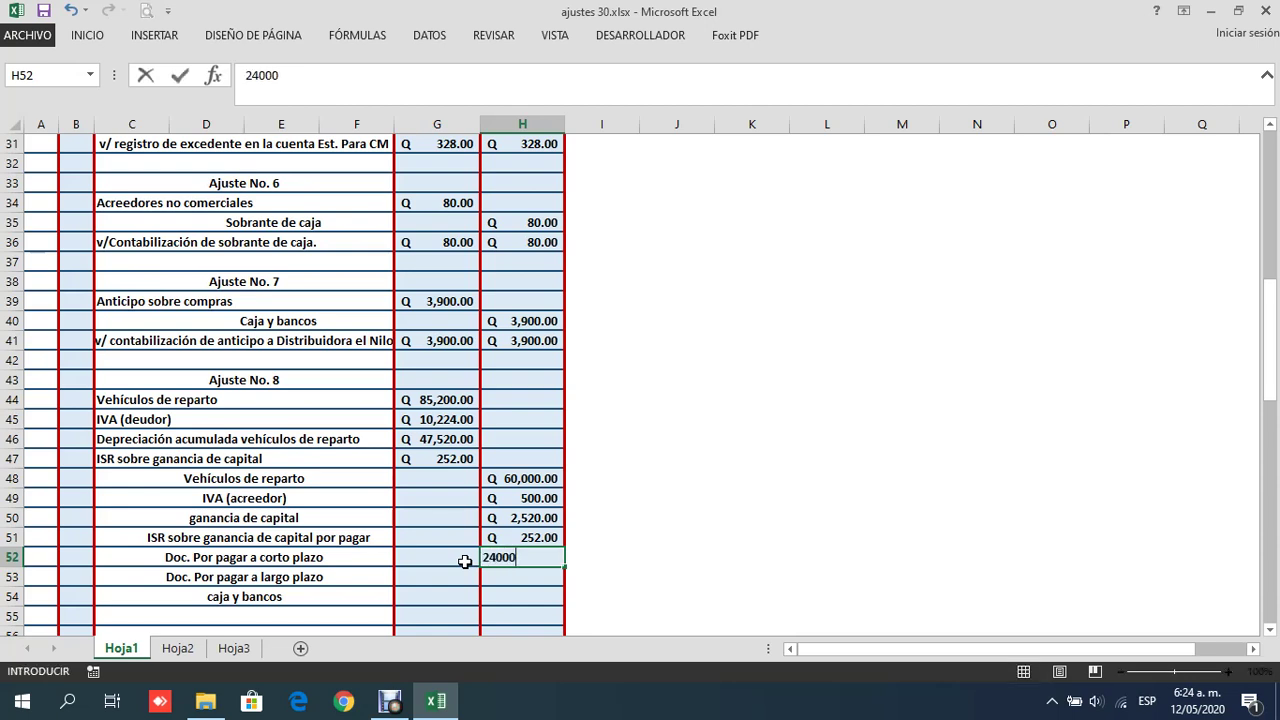
{"action": "key", "text": "Return"}
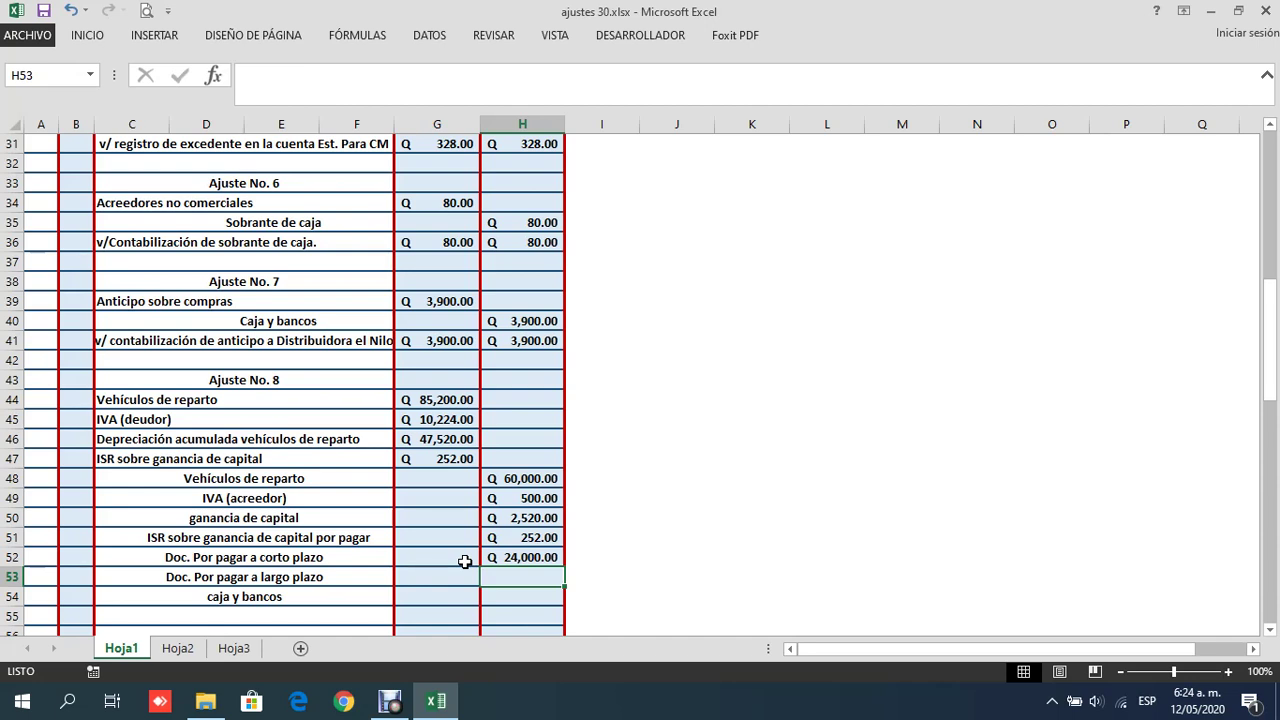
{"action": "type", "text": "1"}
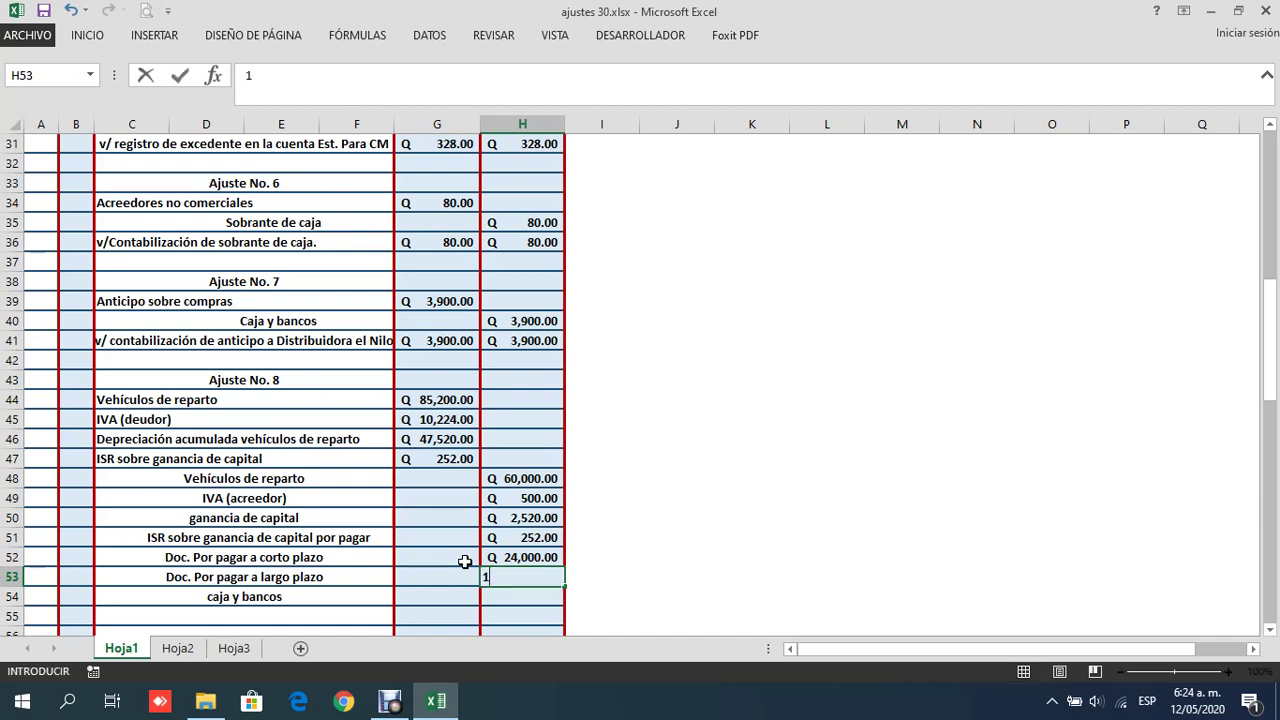
{"action": "type", "text": "6000"}
{"action": "key", "text": "Return"}
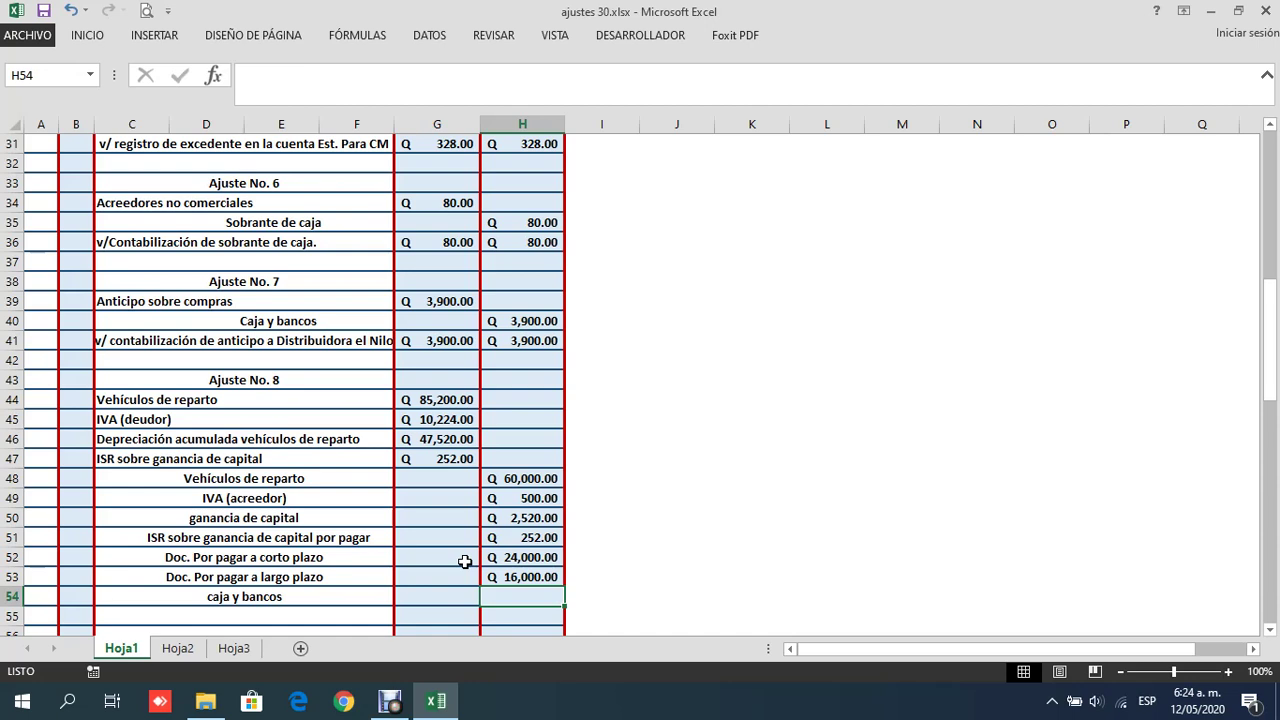
Check the Ajuste No. 8 calculations in Hoja3 and enter 39924 as the "caja y bancos" credit in H54 of Hoja1
{"action": "left_click", "coordinate": [240, 648]}
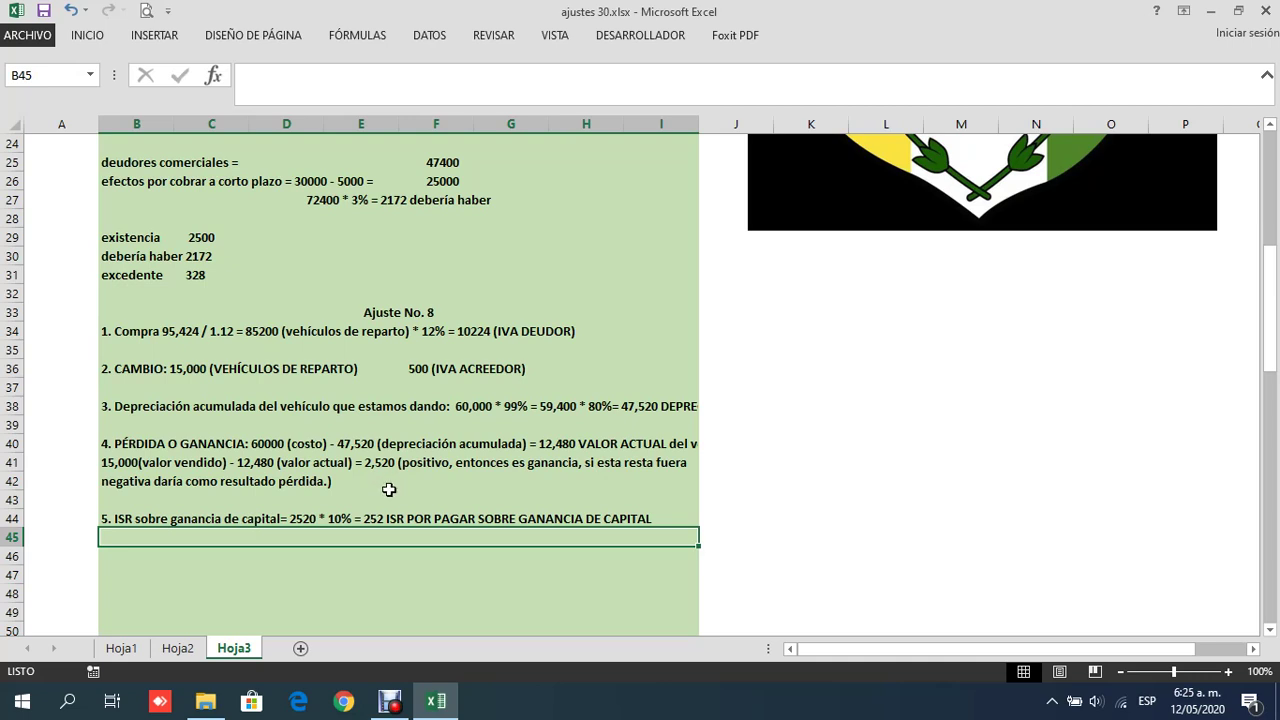
{"action": "left_click", "coordinate": [121, 648]}
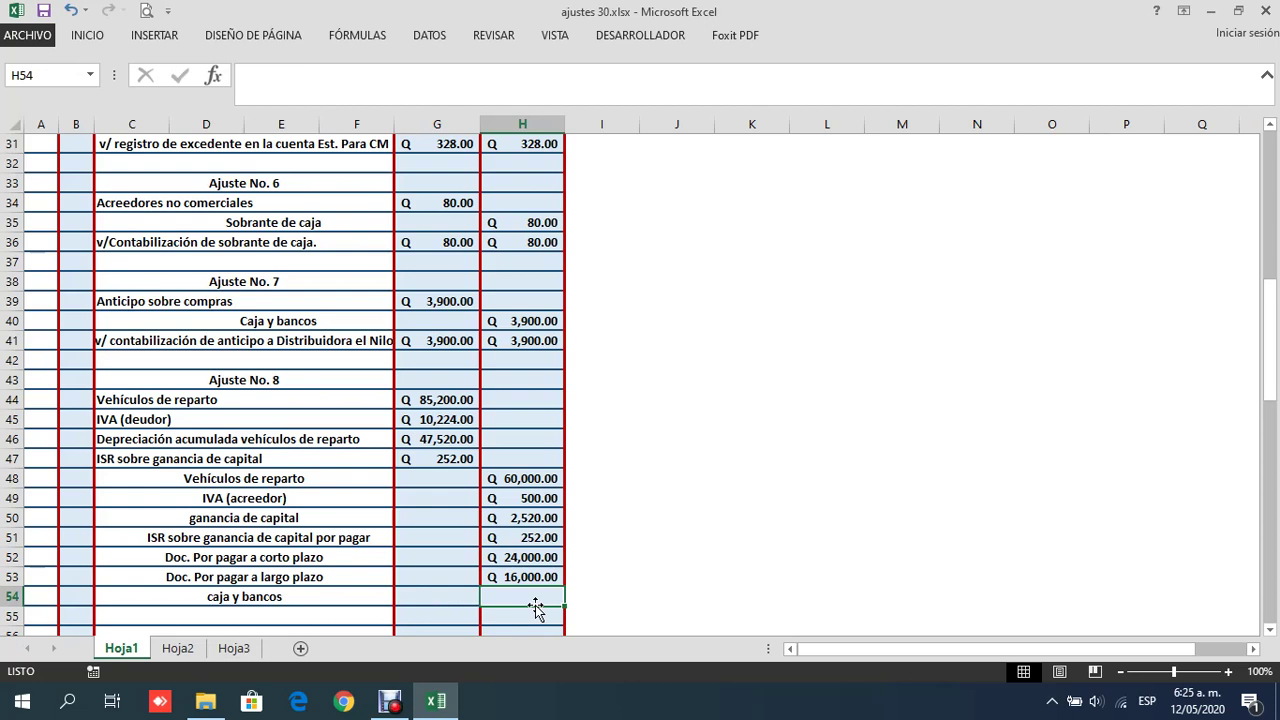
{"action": "type", "text": "39"}
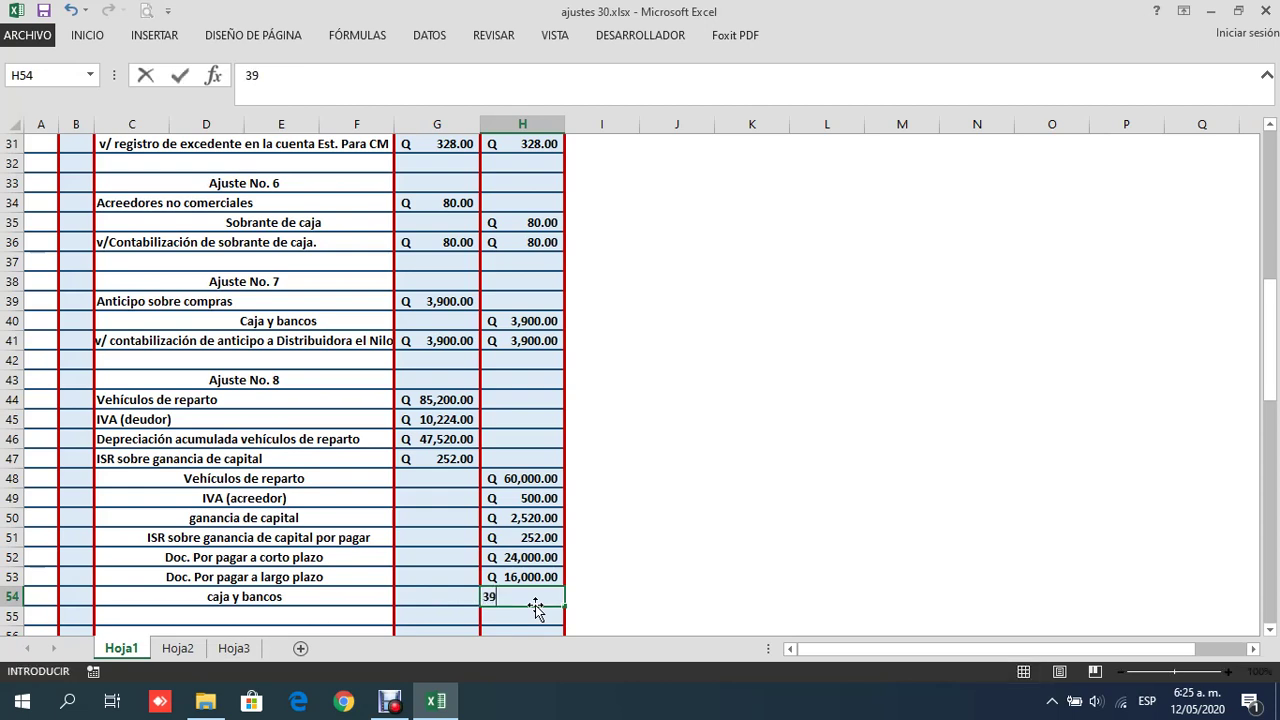
{"action": "type", "text": "924"}
{"action": "key", "text": "ctrl+Return"}
{"action": "key", "text": "Return"}
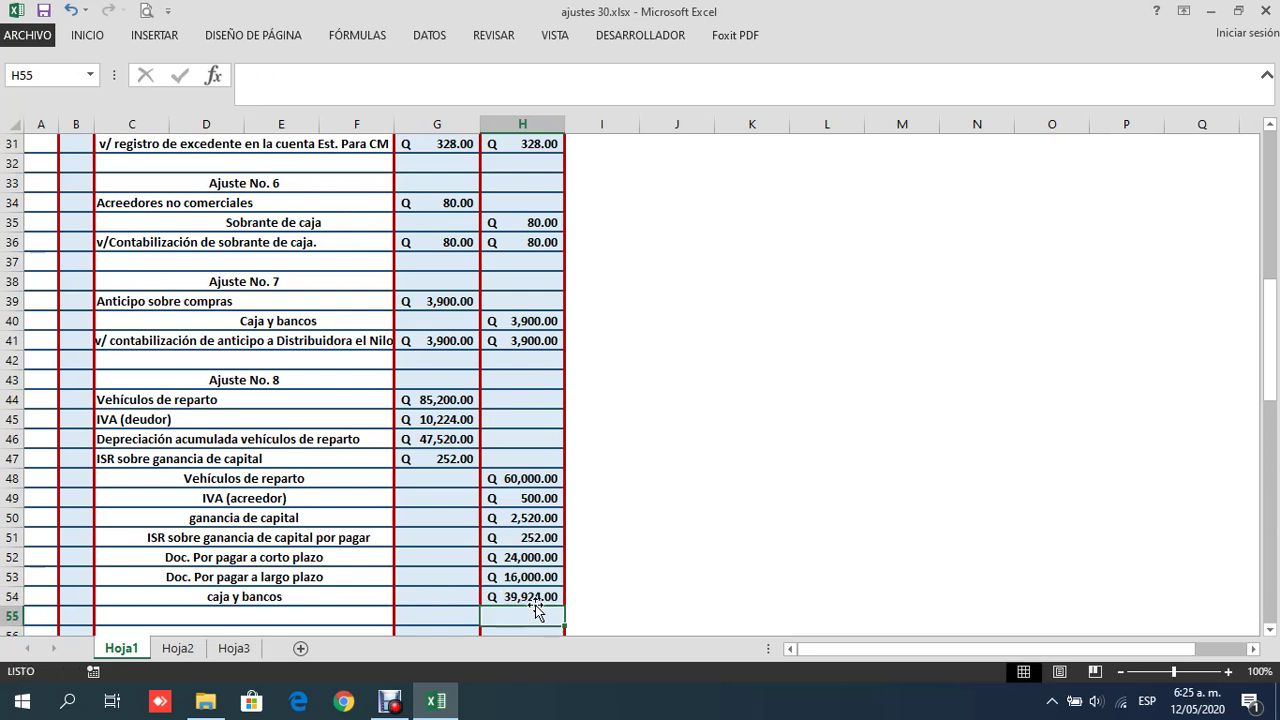
Total Ajuste No. 8 with AutoSum in row 55, summing the debits from G44 down into G55 and the credits from H48 down into H55
{"action": "scroll", "coordinate": [300, 440], "scroll_direction": "down", "scroll_amount": 2}
{"action": "left_click_drag", "start_coordinate": [428, 281], "coordinate": [428, 498]}
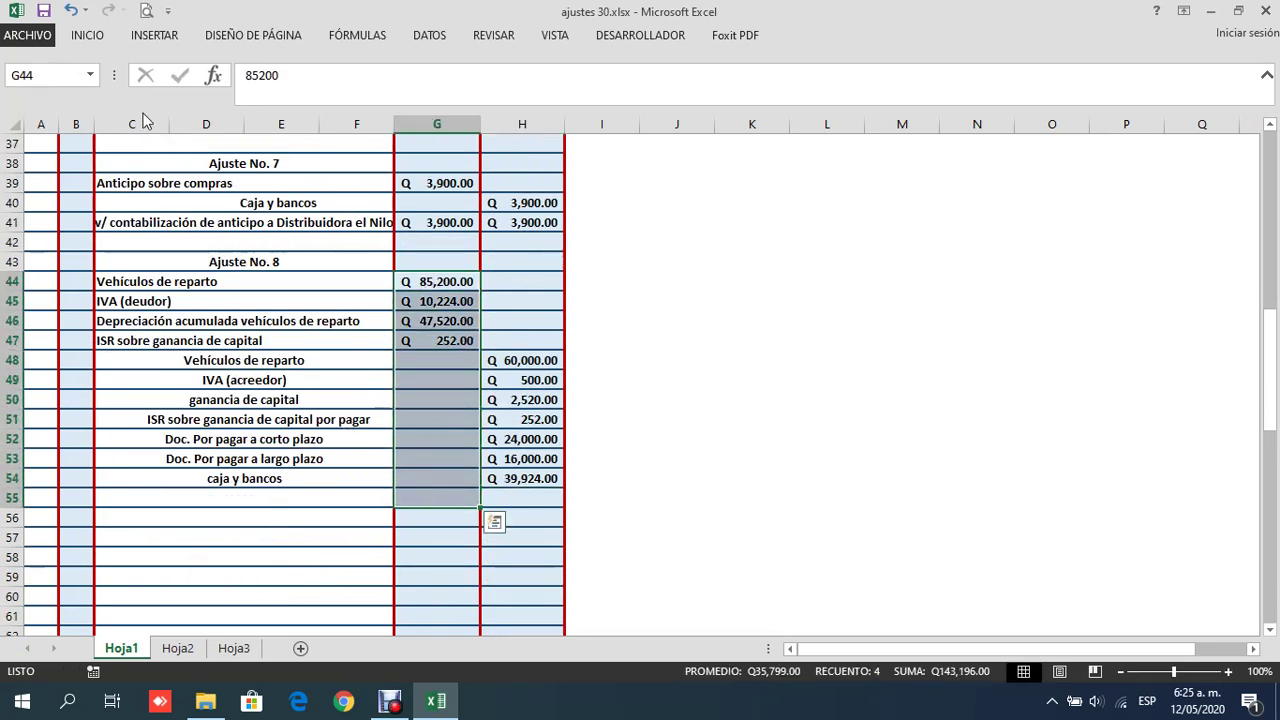
{"action": "left_click", "coordinate": [87, 37]}
{"action": "left_click", "coordinate": [1052, 64]}
{"action": "left_click", "coordinate": [530, 495]}
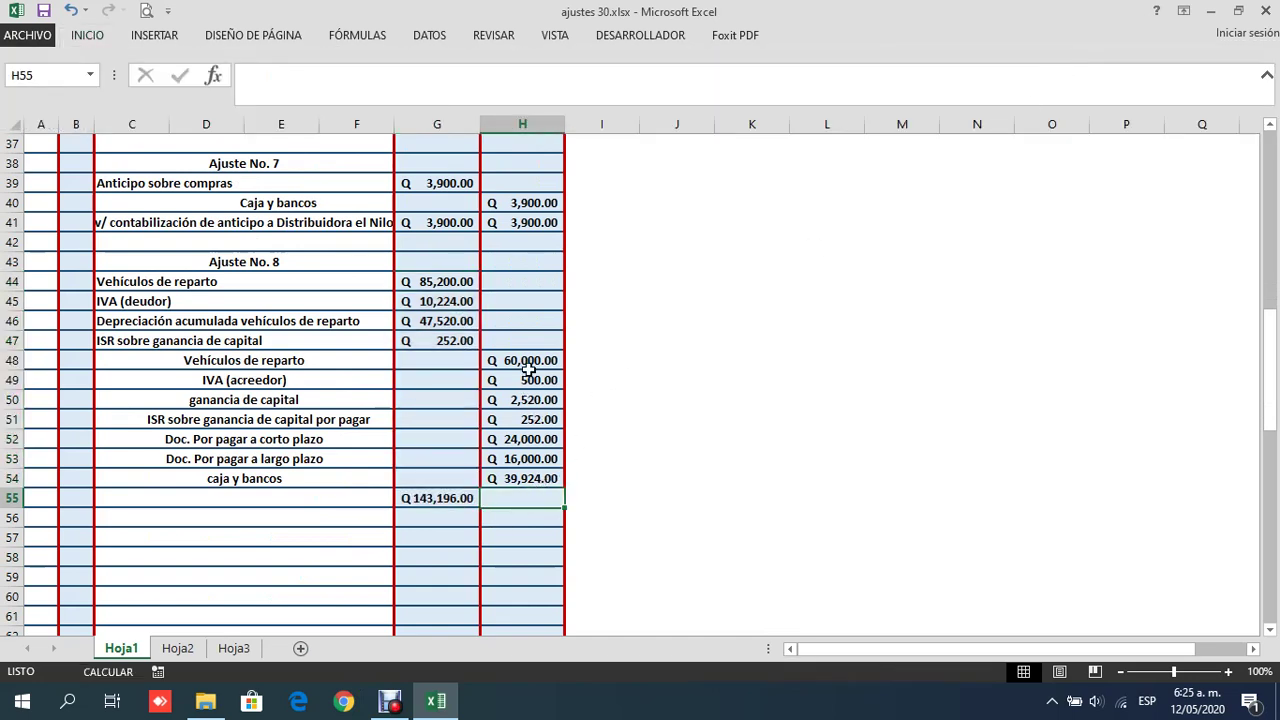
{"action": "left_click_drag", "start_coordinate": [531, 360], "coordinate": [525, 505]}
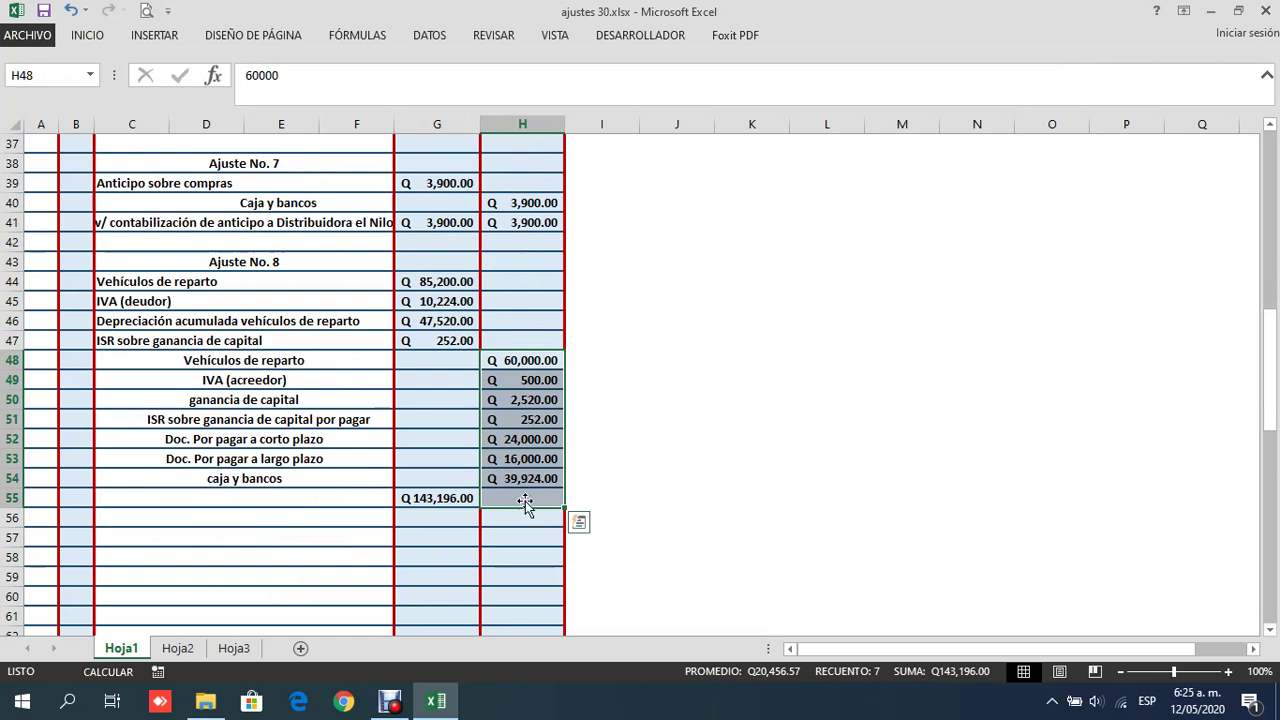
{"action": "left_click", "coordinate": [95, 37]}
{"action": "left_click", "coordinate": [1048, 64]}
{"action": "left_click", "coordinate": [447, 478]}
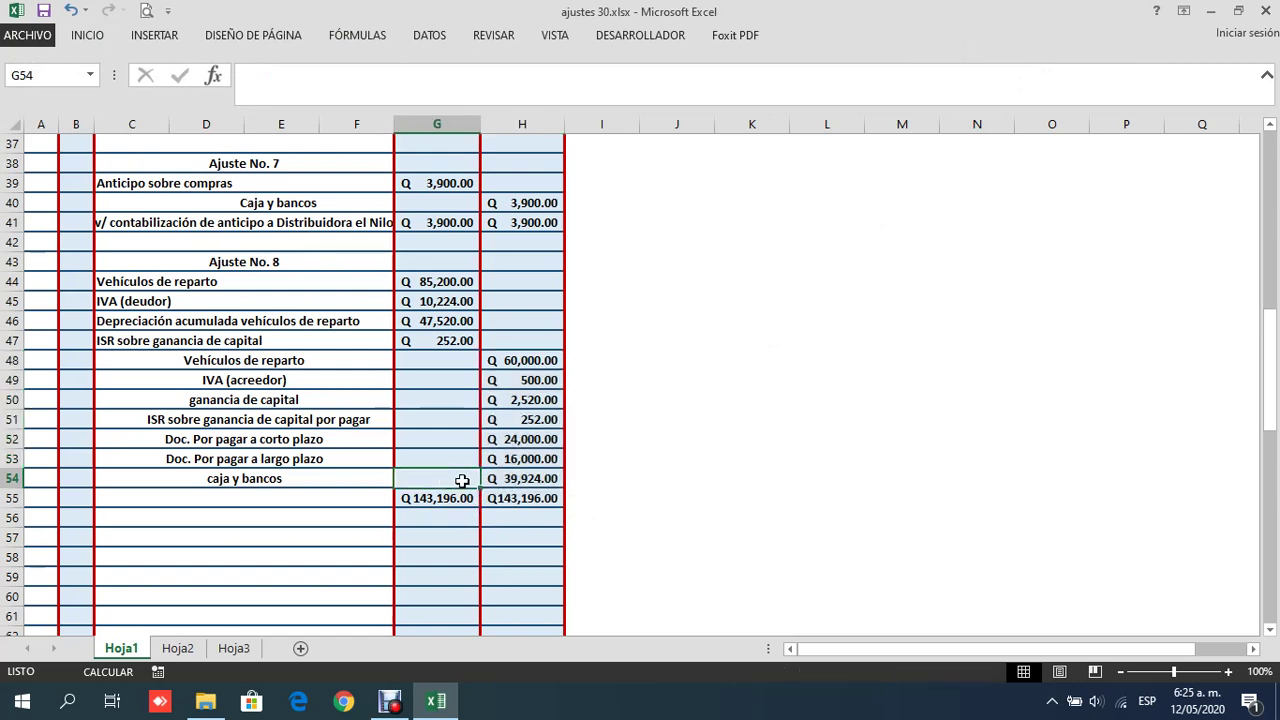
Recheck the cash credit against Hoja3 and enter the explanation "v/ negociación de activos" in C55 of Hoja1
{"action": "left_click", "coordinate": [525, 480]}
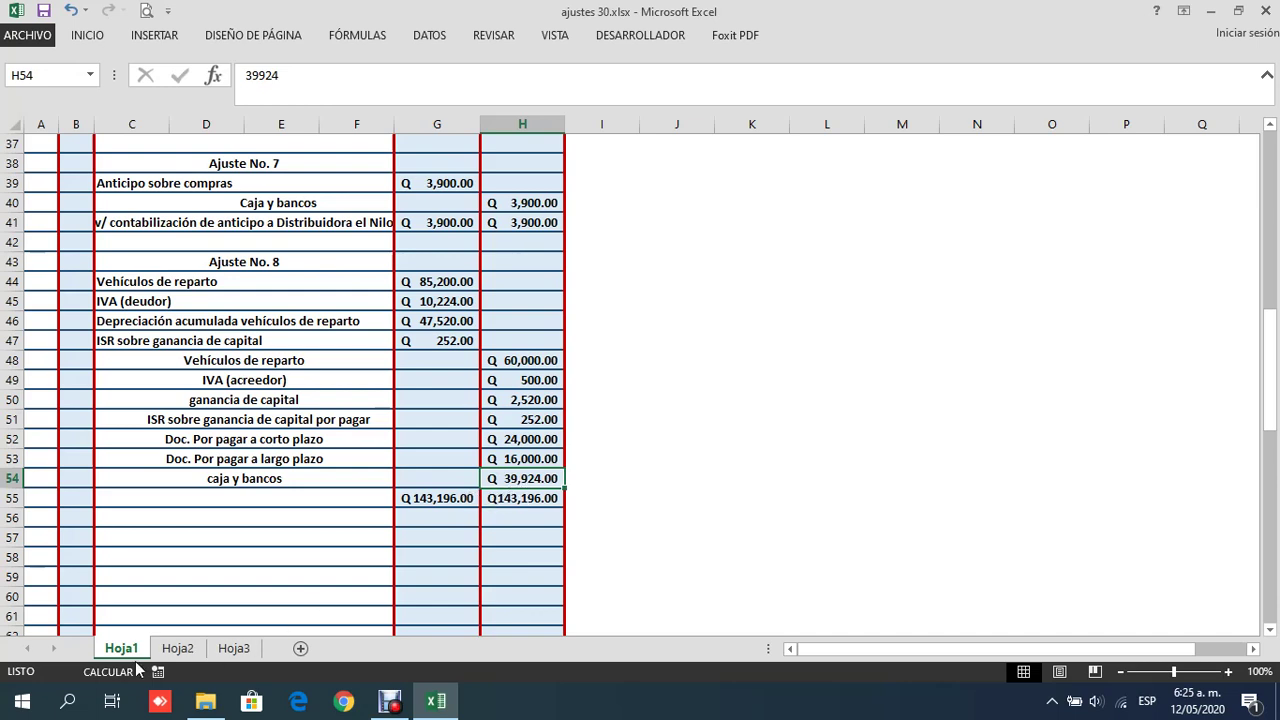
{"action": "left_click", "coordinate": [234, 648]}
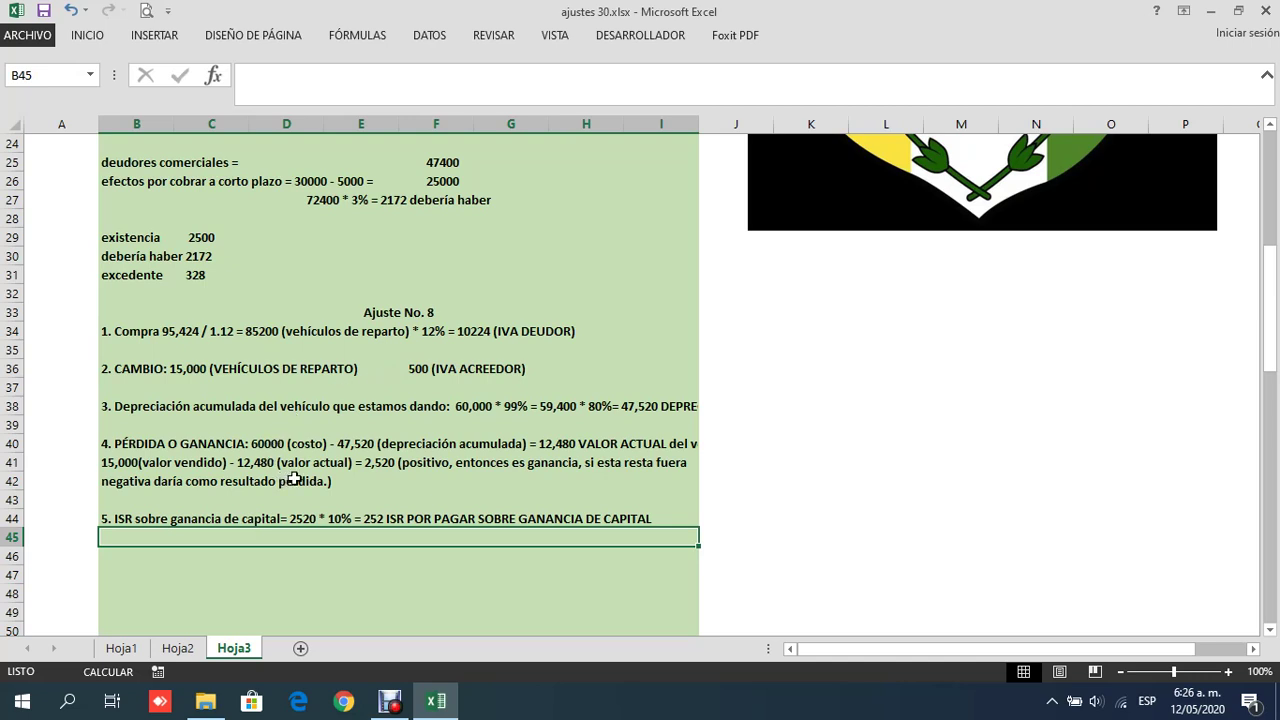
{"action": "left_click", "coordinate": [143, 648]}
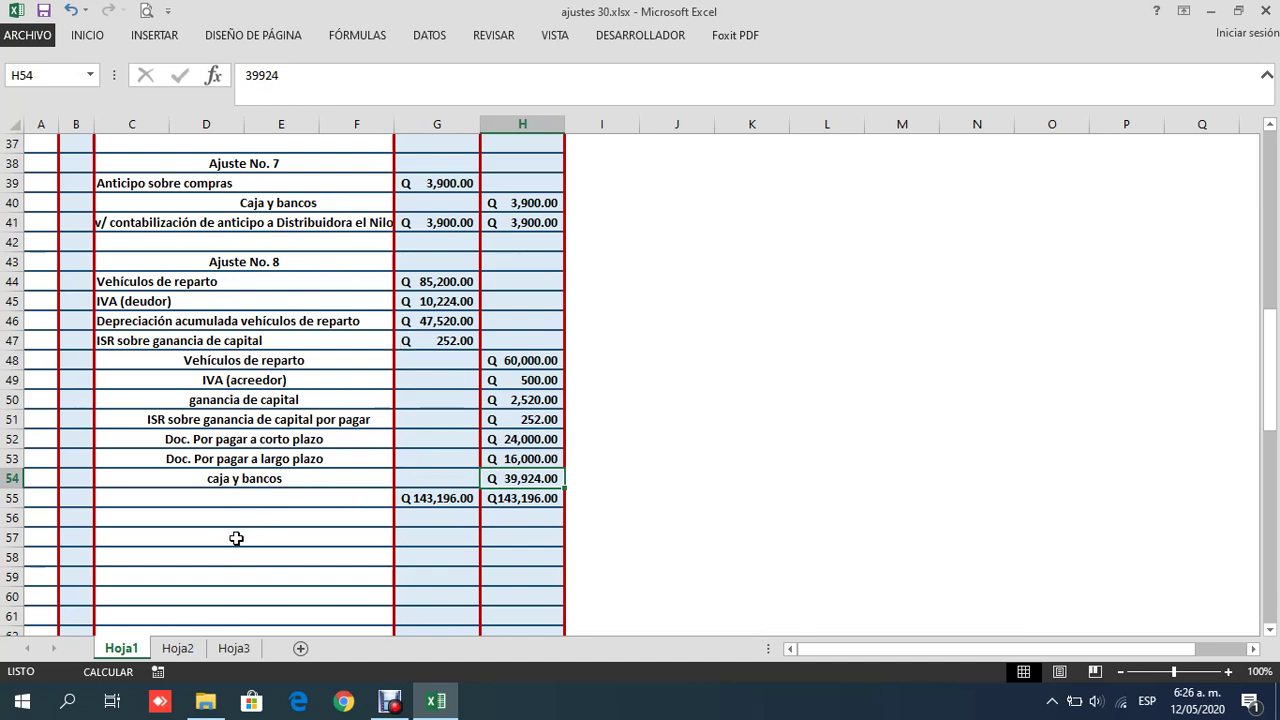
{"action": "left_click", "coordinate": [219, 504]}
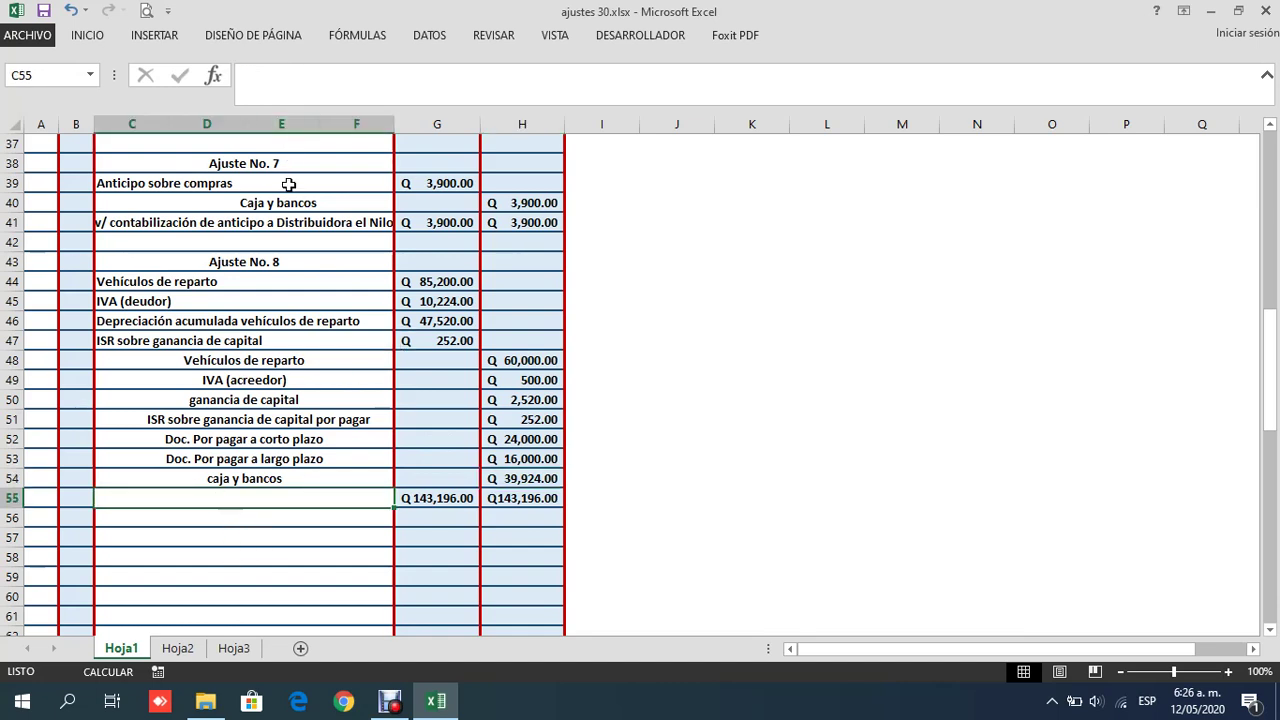
{"action": "type", "text": "V"}
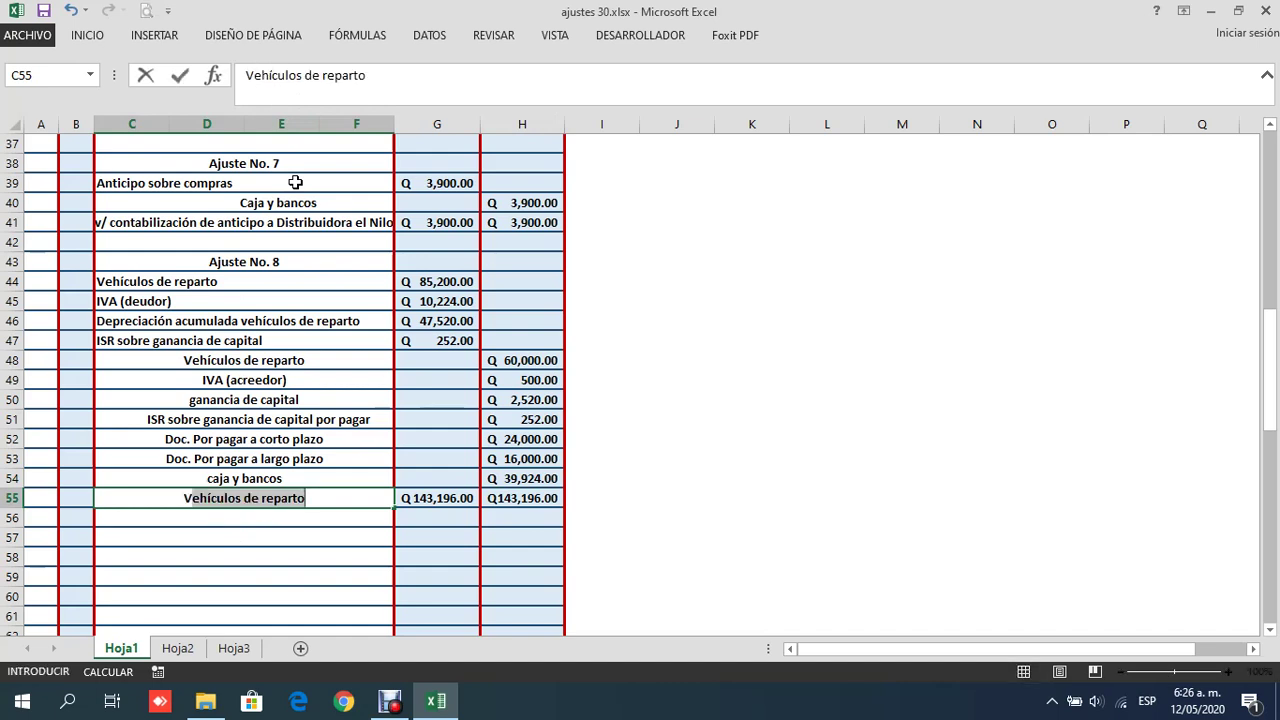
{"action": "key", "text": "BackSpace"}
{"action": "key", "text": "BackSpace"}
{"action": "type", "text": "v"}
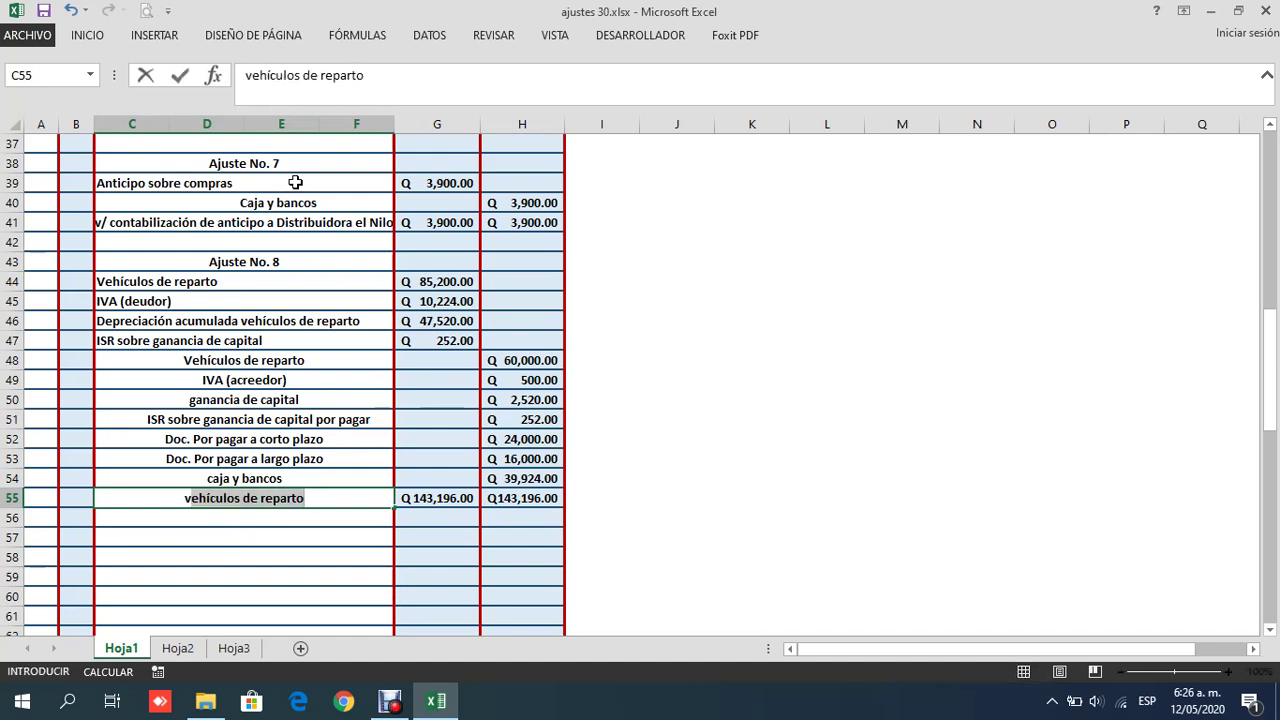
{"action": "type", "text": "/ c"}
{"action": "key", "text": "BackSpace"}
{"action": "type", "text": "negociación de activos"}
{"action": "key", "text": "Return"}
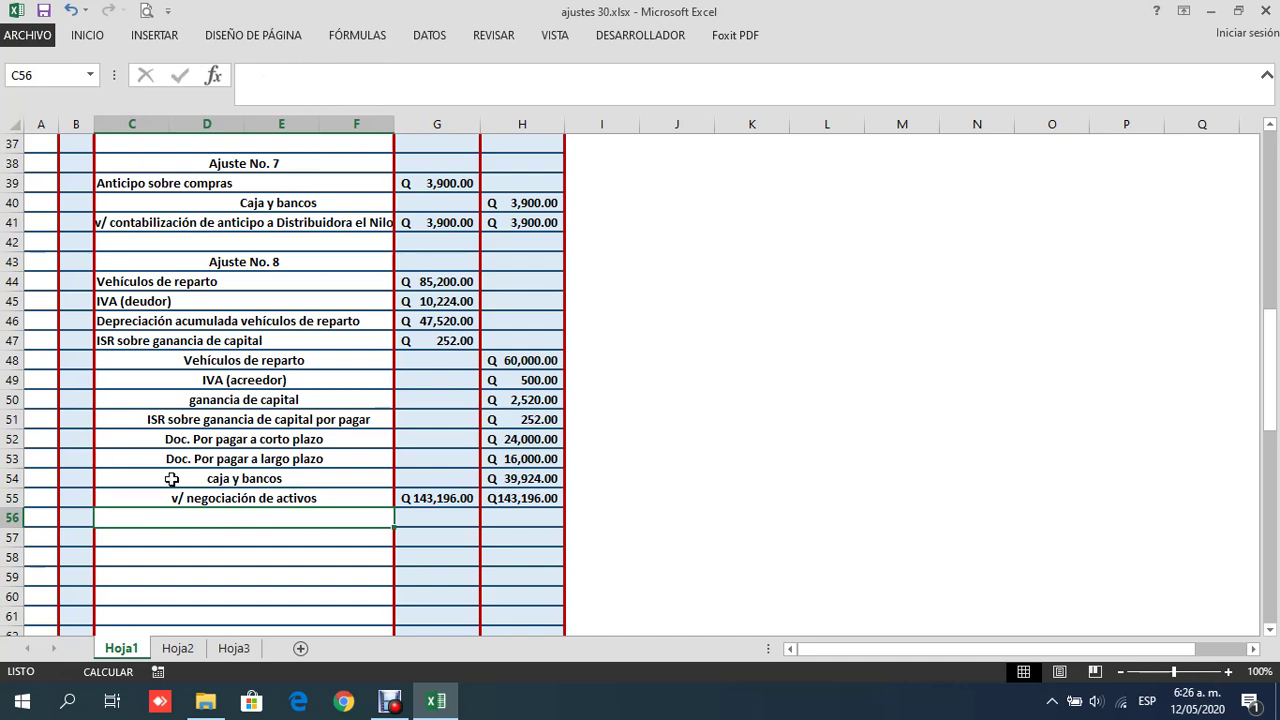
Left-align the Ajuste No. 8 explanation in C55
{"action": "left_click", "coordinate": [214, 494]}
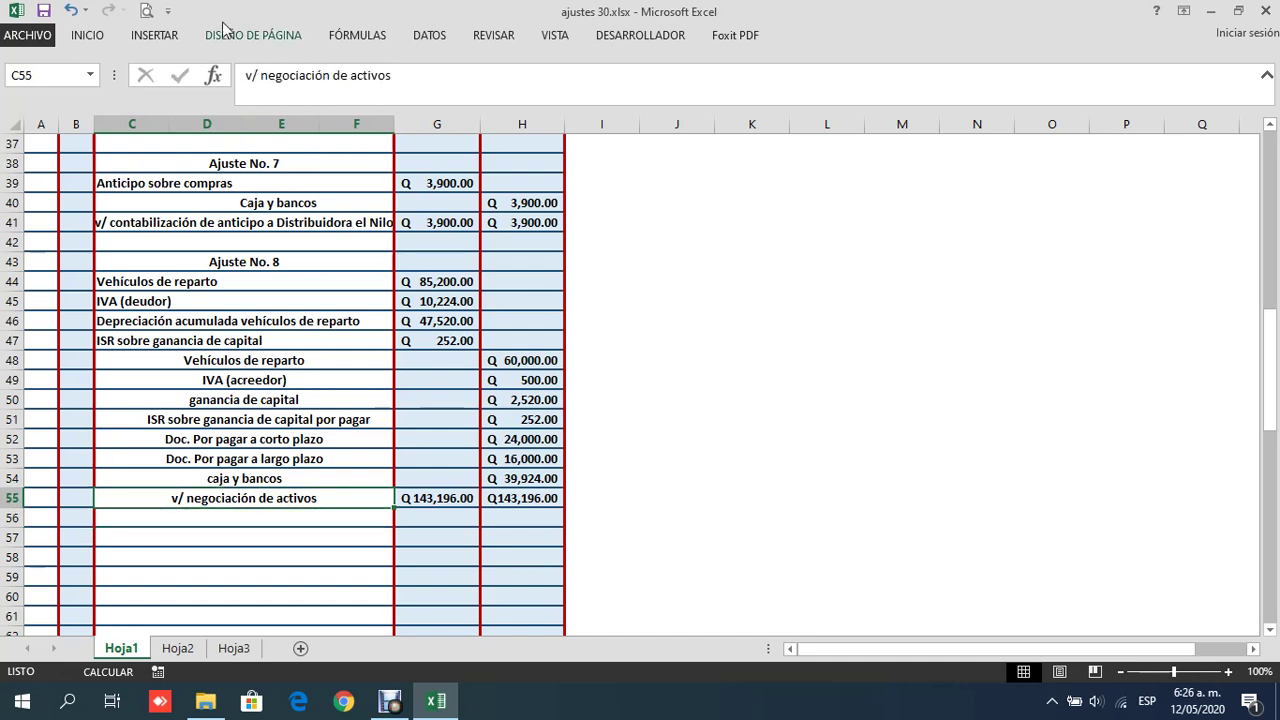
{"action": "left_click", "coordinate": [87, 35]}
{"action": "left_click", "coordinate": [292, 97]}
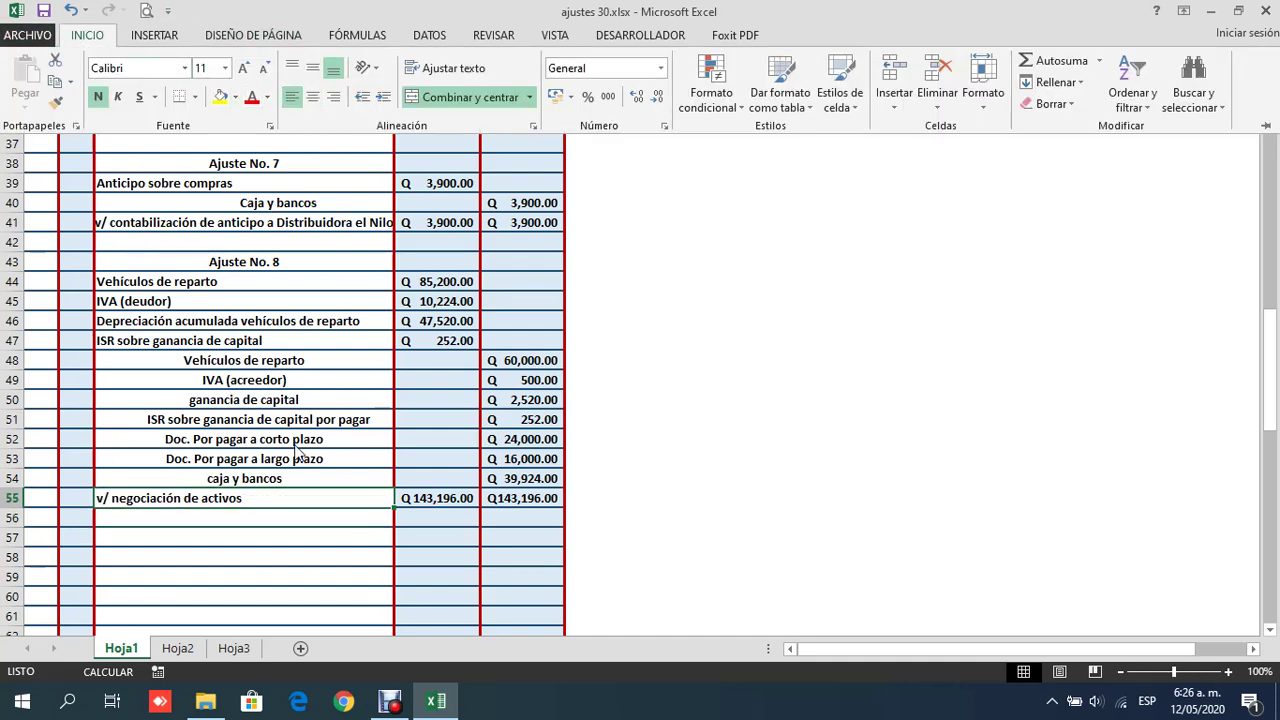
{"action": "left_click", "coordinate": [267, 534]}
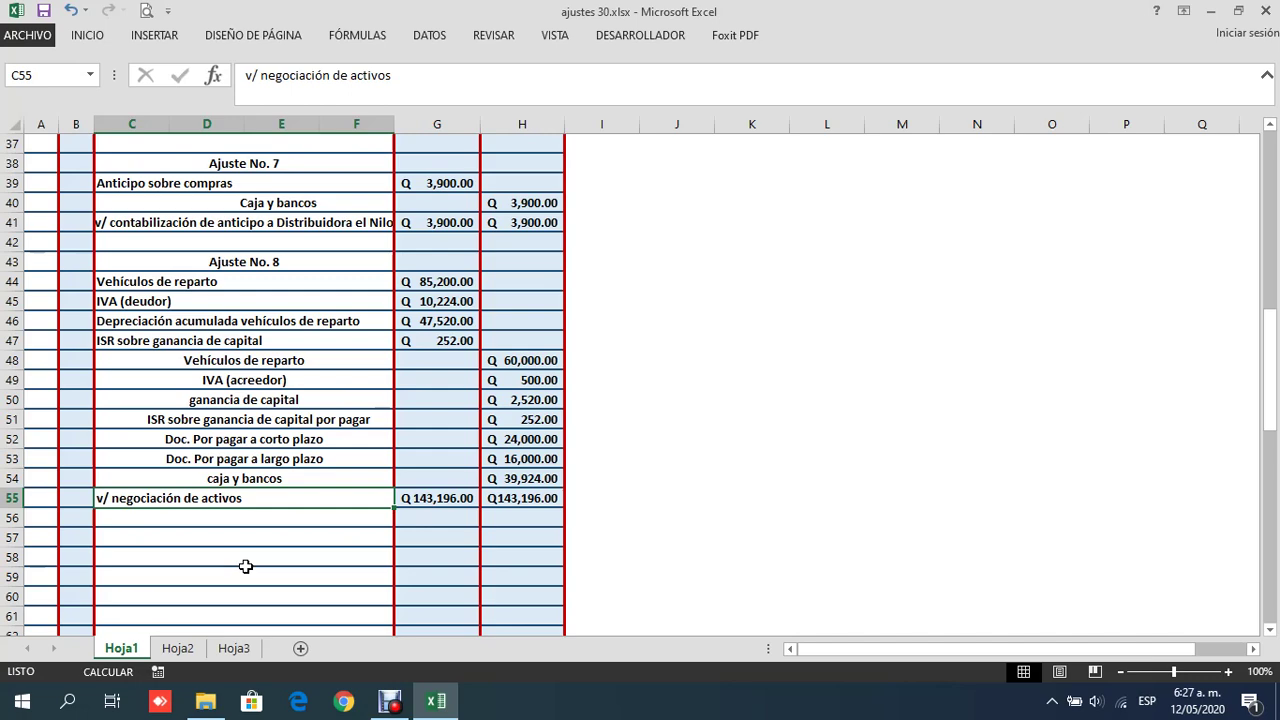
Read adjustment 09 on advertising and the "Publicidad" account in the Hoja2 exercise text
{"action": "left_click", "coordinate": [178, 648]}
{"action": "scroll", "coordinate": [227, 397], "scroll_direction": "up", "scroll_amount": 3}
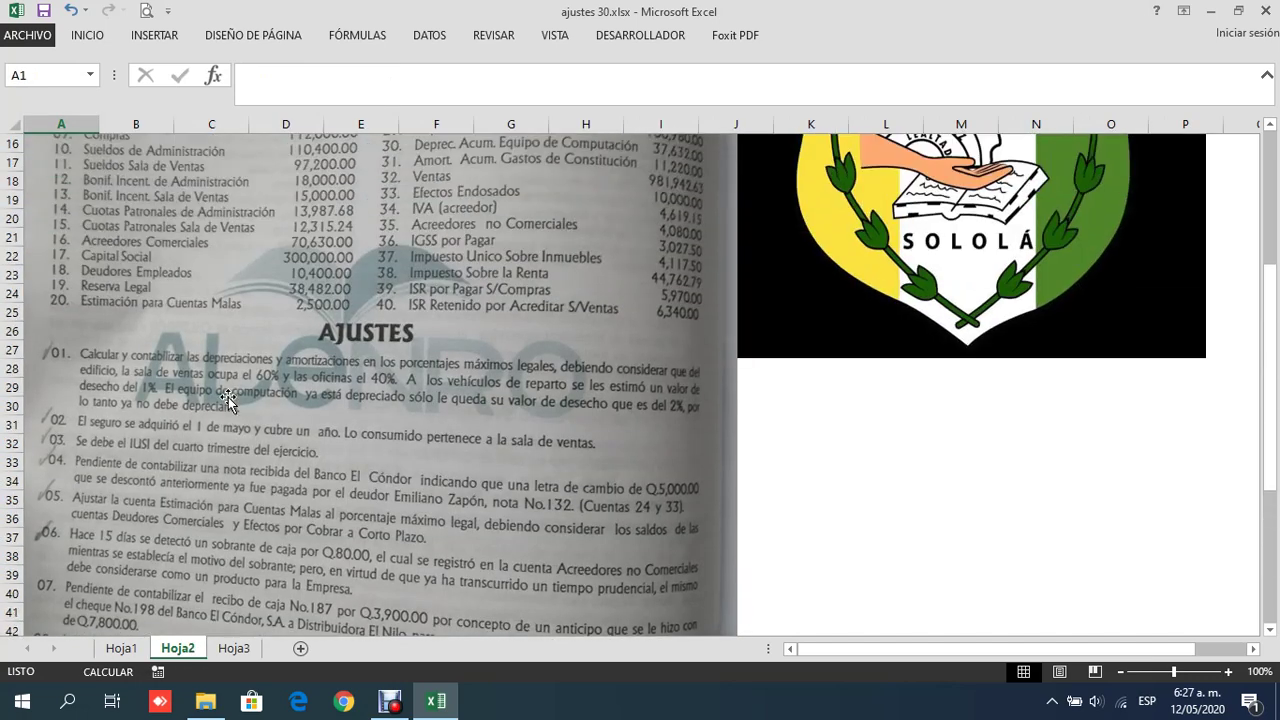
{"action": "scroll", "coordinate": [192, 462], "scroll_direction": "down", "scroll_amount": 3}
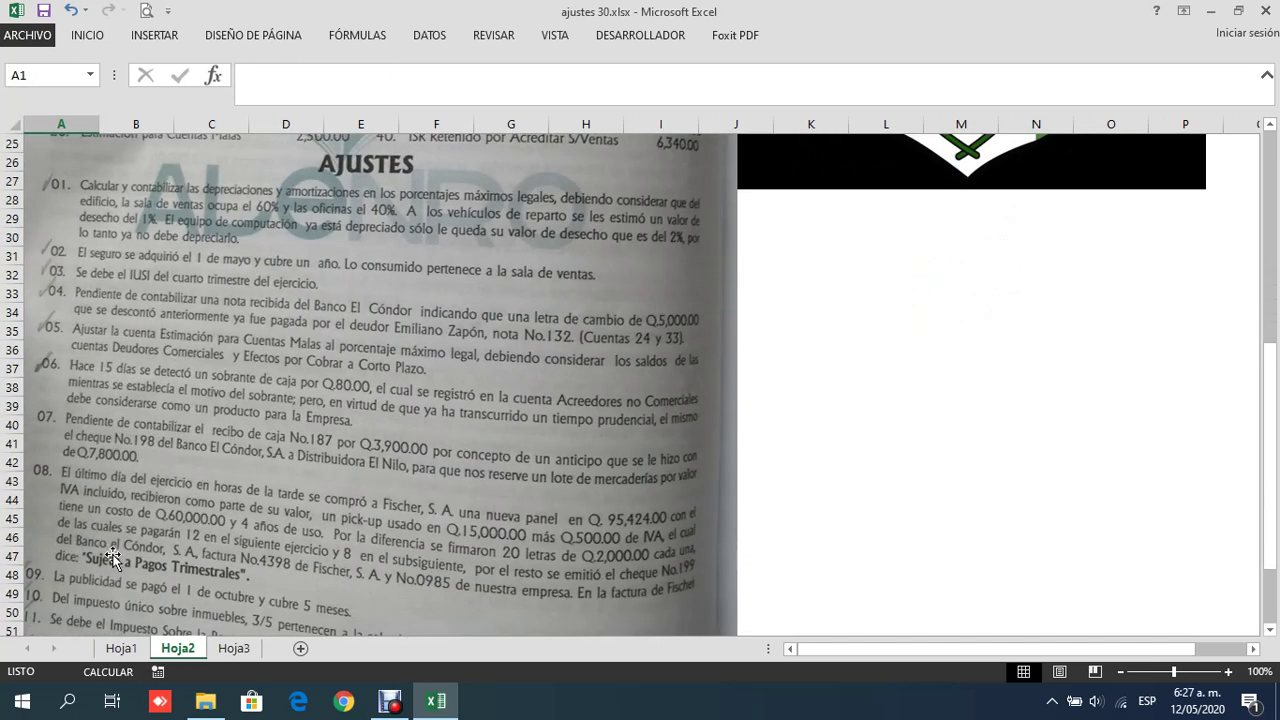
{"action": "scroll", "coordinate": [150, 520], "scroll_direction": "down", "scroll_amount": 1}
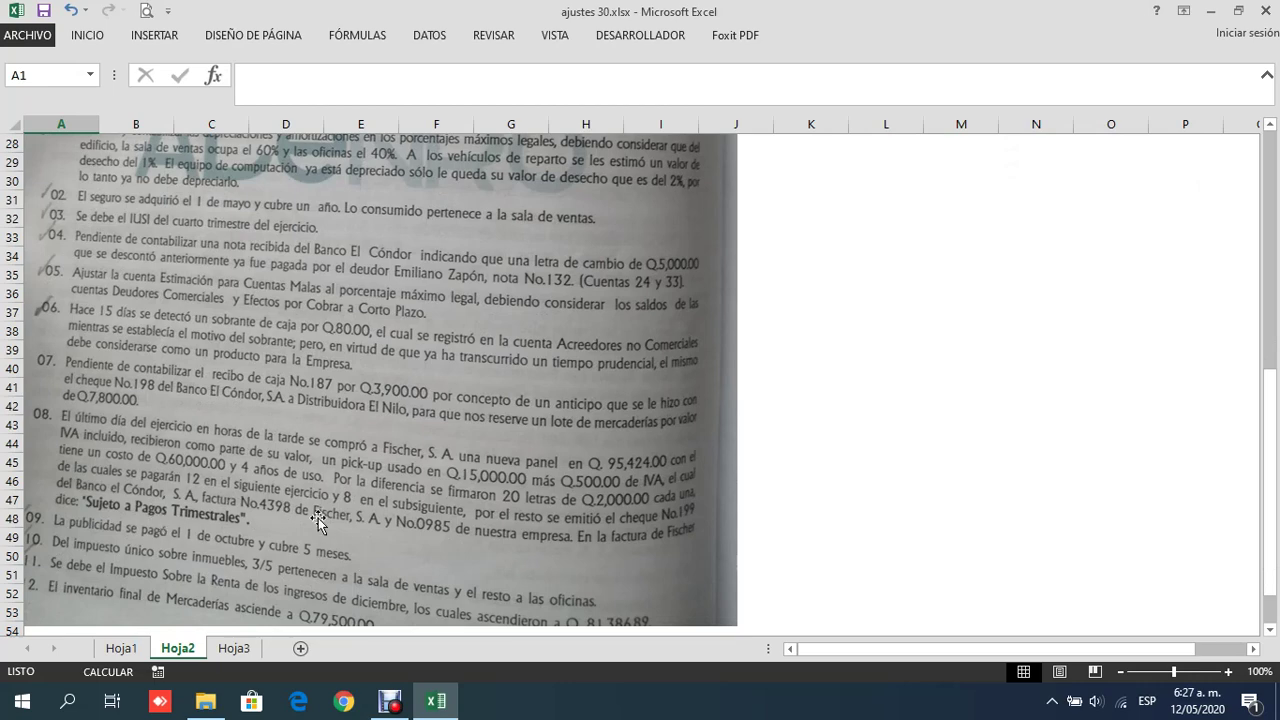
{"action": "scroll", "coordinate": [316, 511], "scroll_direction": "up", "scroll_amount": 8}
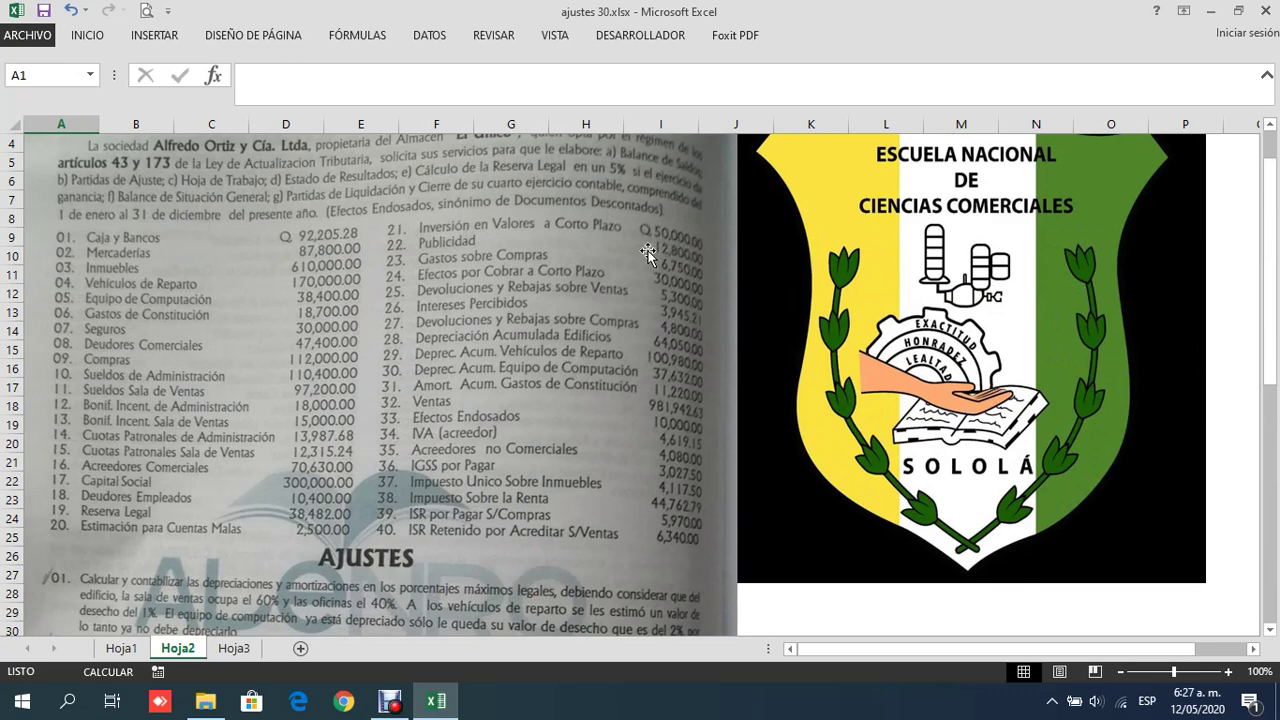
{"action": "scroll", "coordinate": [401, 530], "scroll_direction": "down", "scroll_amount": 5}
{"action": "scroll", "coordinate": [401, 530], "scroll_direction": "down", "scroll_amount": 2}
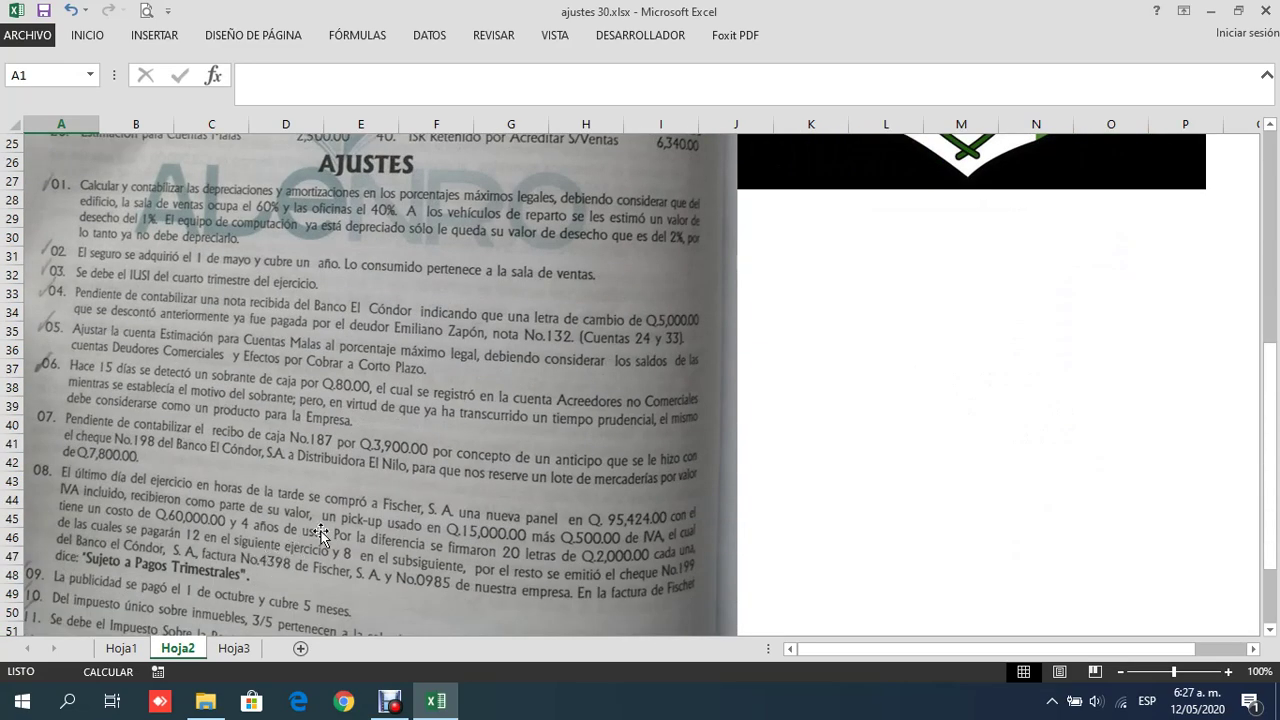
{"action": "scroll", "coordinate": [330, 520], "scroll_direction": "up", "scroll_amount": 8}
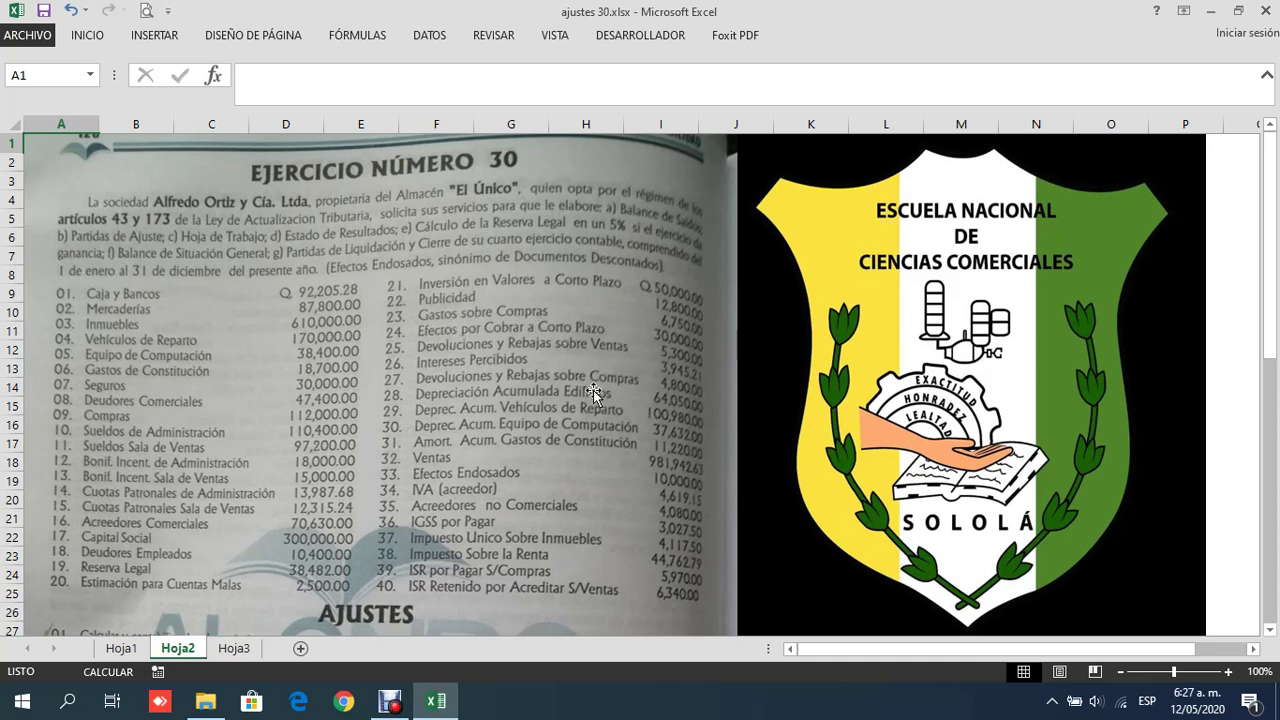
Add the heading "Ajuste No. 9" in C57 of Hoja1 and center it
{"action": "left_click", "coordinate": [120, 648]}
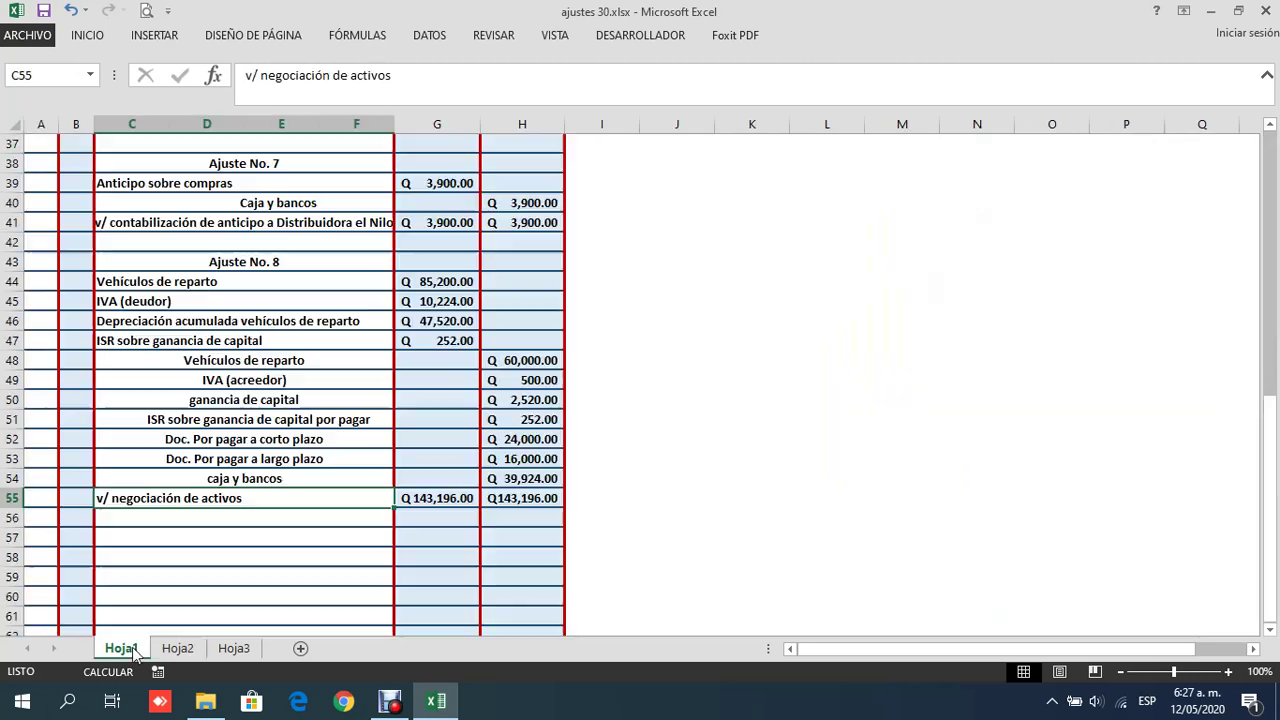
{"action": "left_click", "coordinate": [247, 537]}
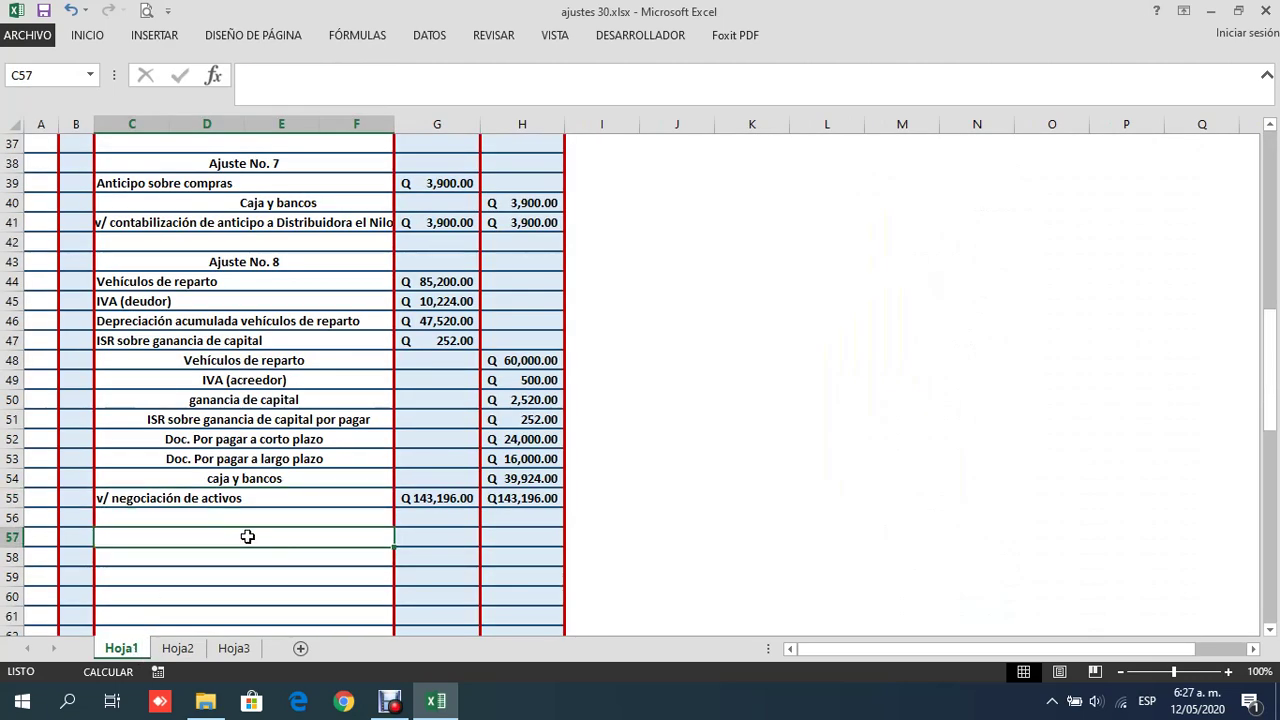
{"action": "type", "text": "Ajuste "}
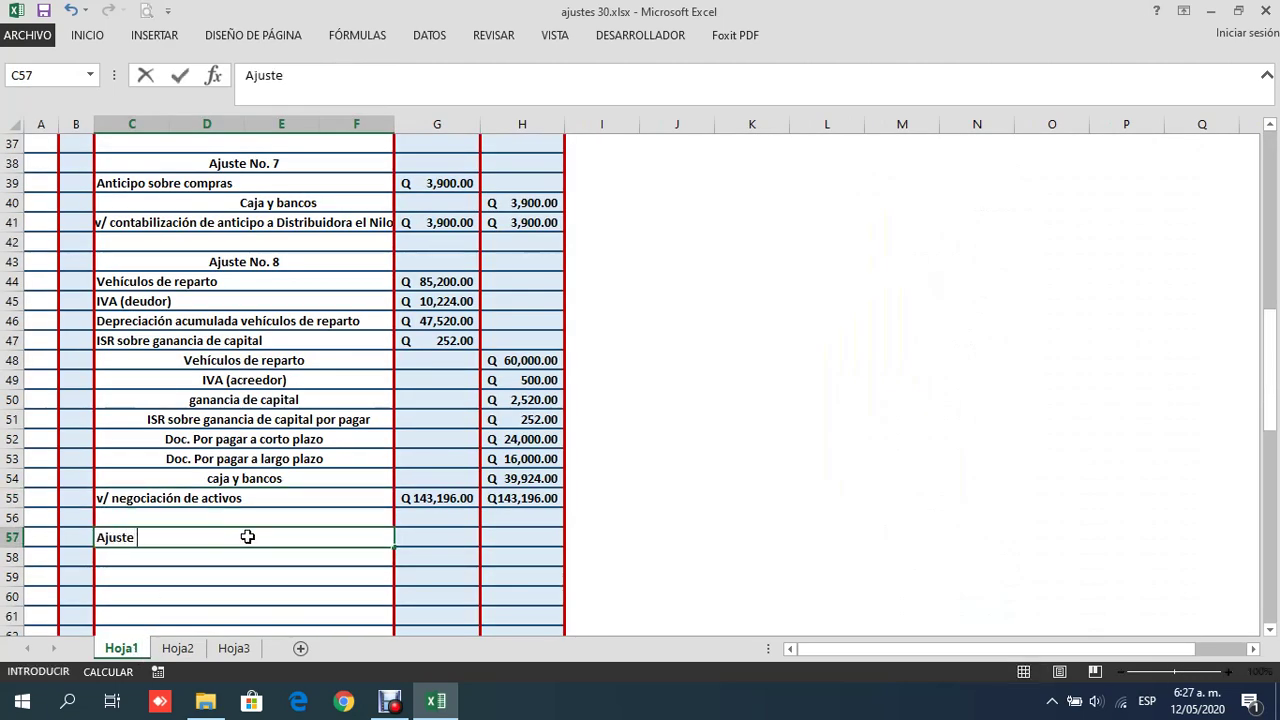
{"action": "type", "text": "No. 9"}
{"action": "key", "text": "Return"}
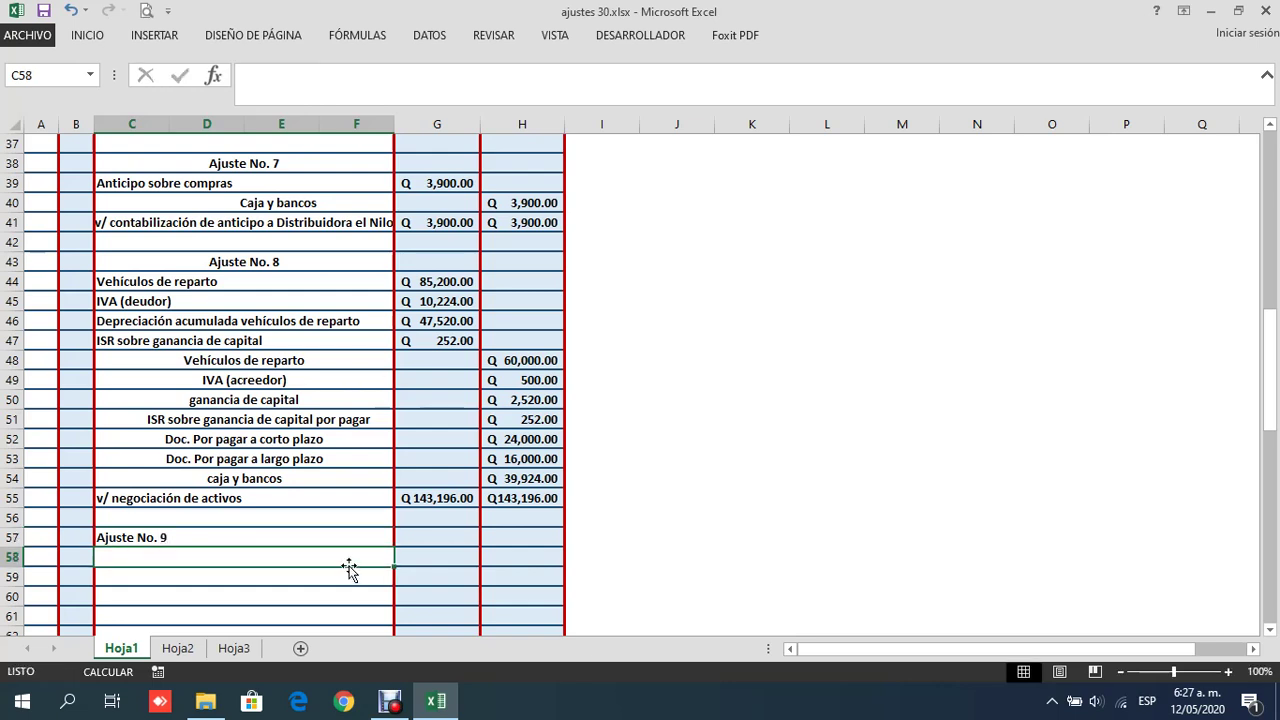
{"action": "left_click", "coordinate": [308, 537]}
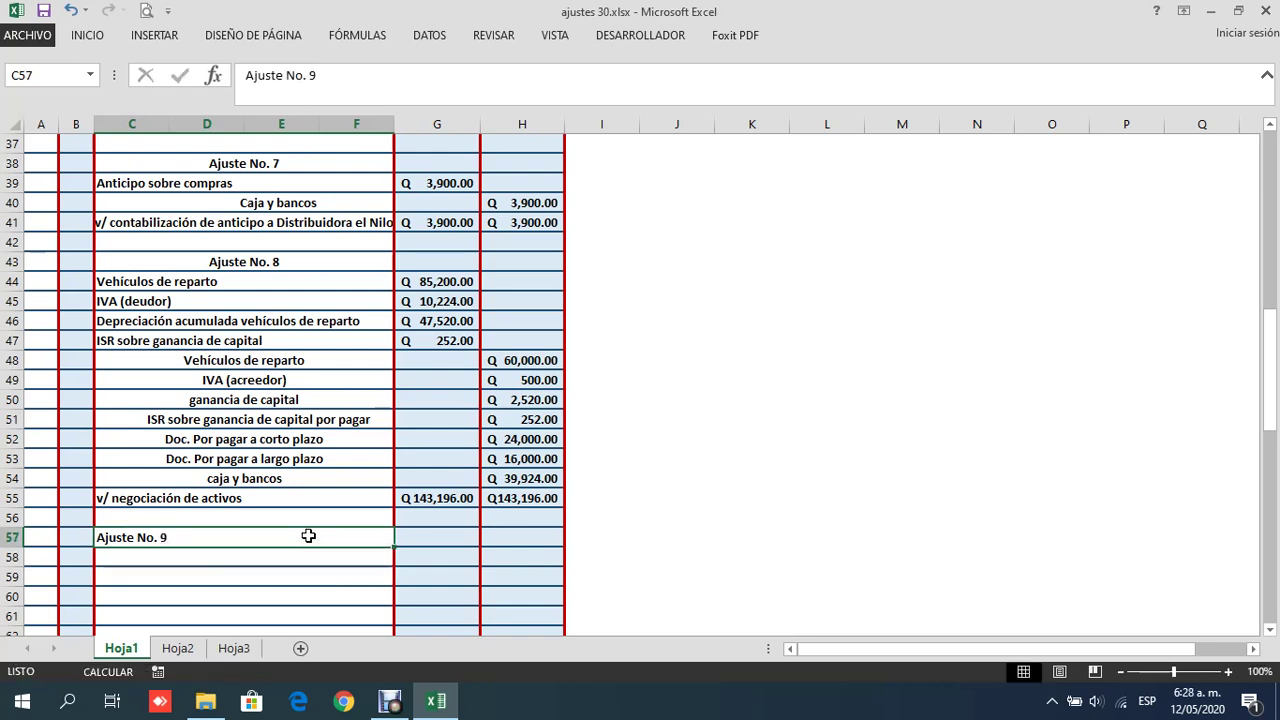
{"action": "left_click", "coordinate": [87, 35]}
{"action": "left_click", "coordinate": [312, 97]}
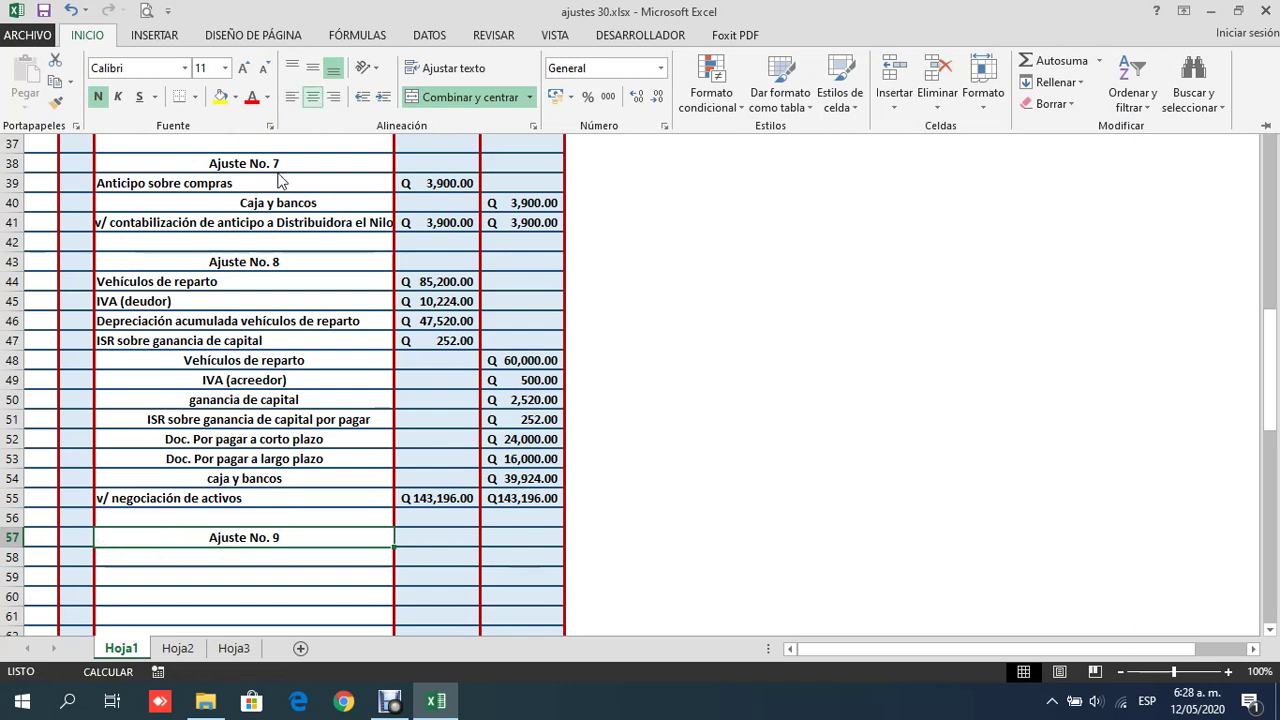
{"action": "left_click", "coordinate": [243, 560]}
Enter "Publicidad pagada por anticipado" in C58 as the first account of Ajuste No. 9
{"action": "left_click", "coordinate": [258, 553]}
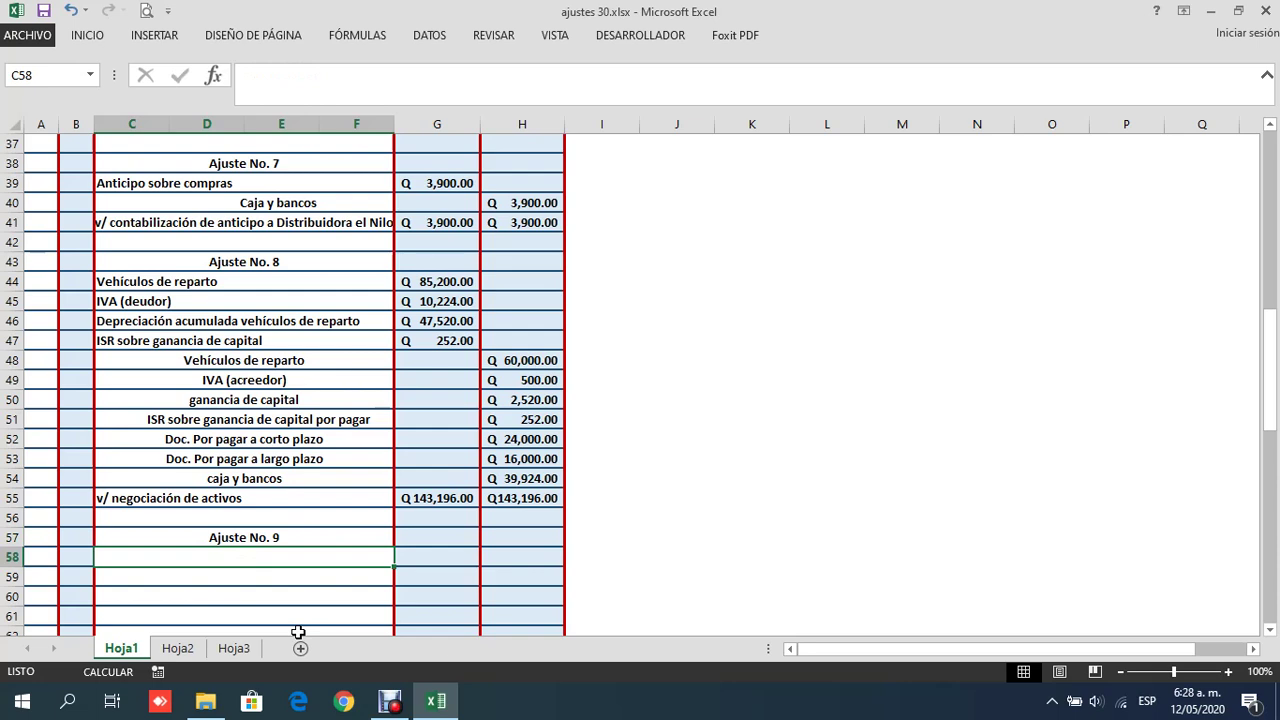
{"action": "type", "text": "Puc"}
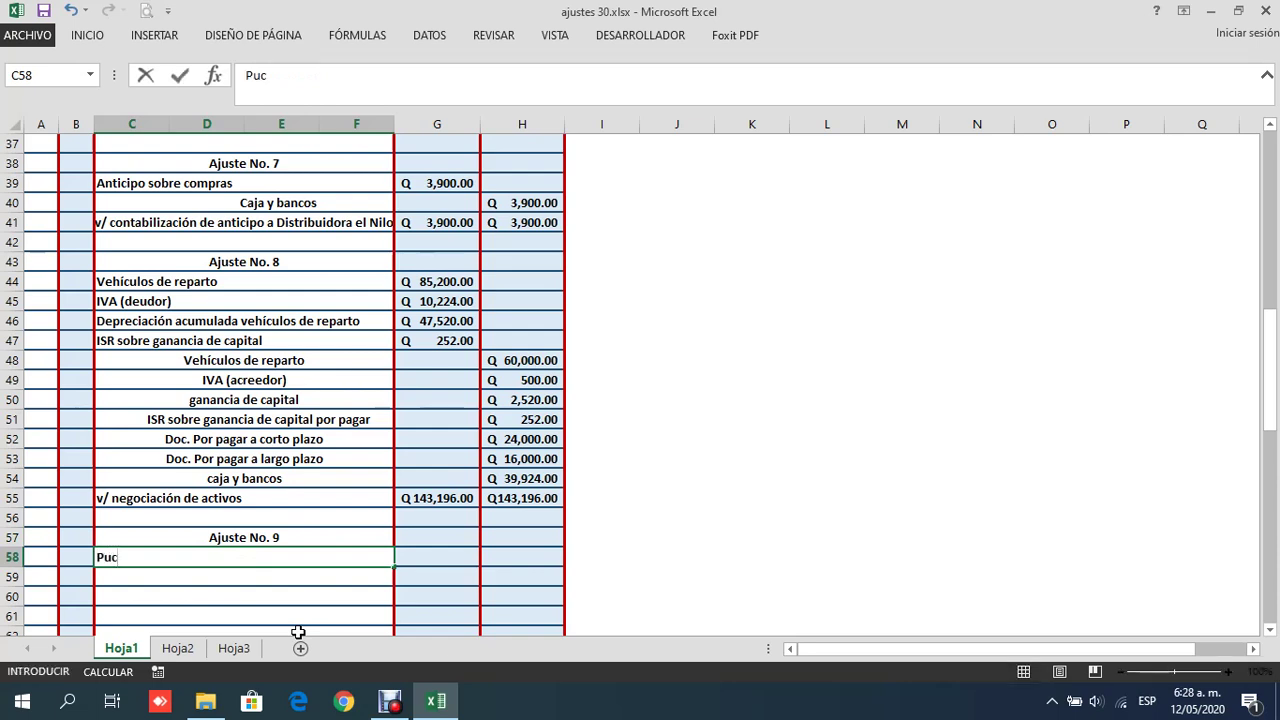
{"action": "type", "text": "licidad pa"}
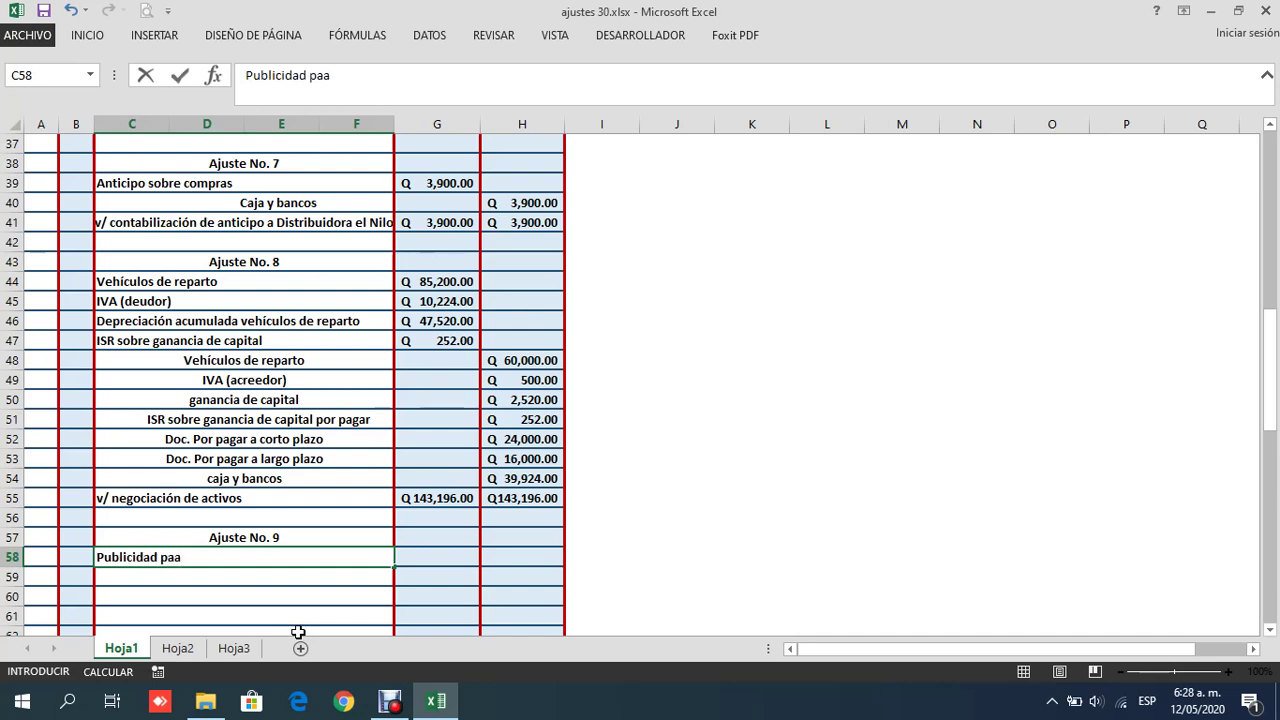
{"action": "type", "text": "gadda por"}
{"action": "key", "text": "BackSpace"}
{"action": "key", "text": "BackSpace"}
{"action": "type", "text": "a por anticipado"}
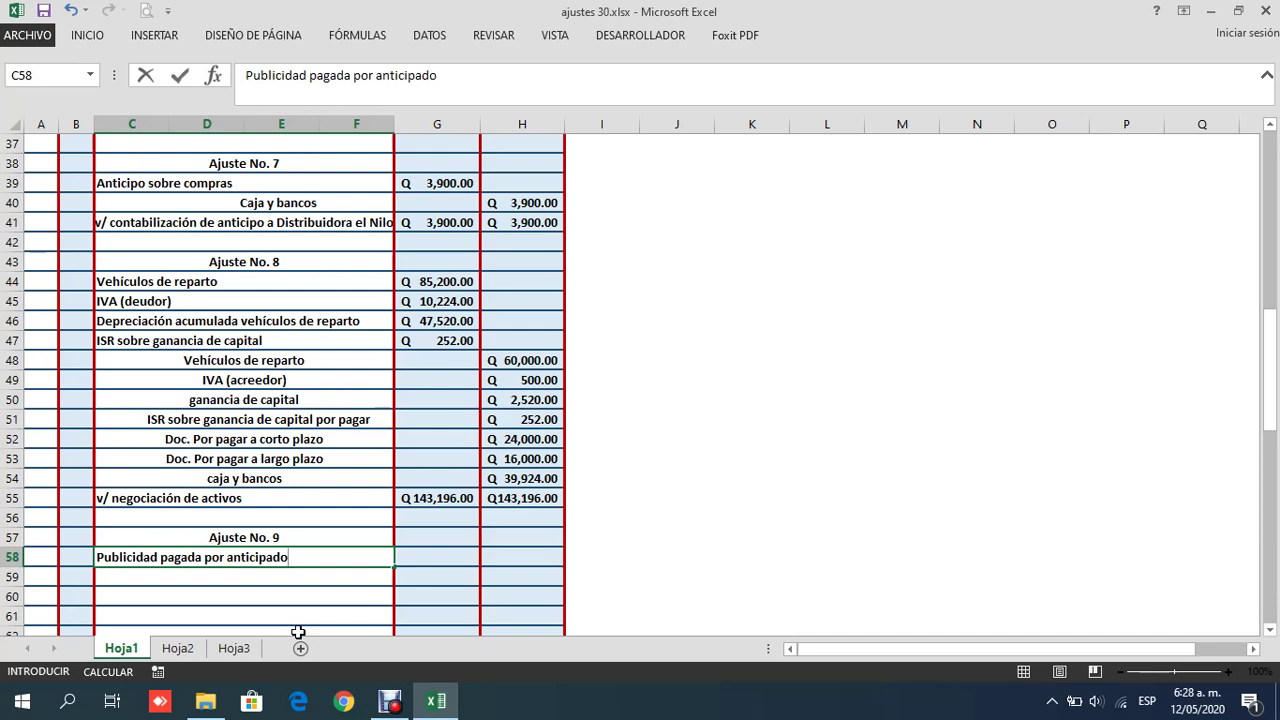
{"action": "key", "text": "Return"}
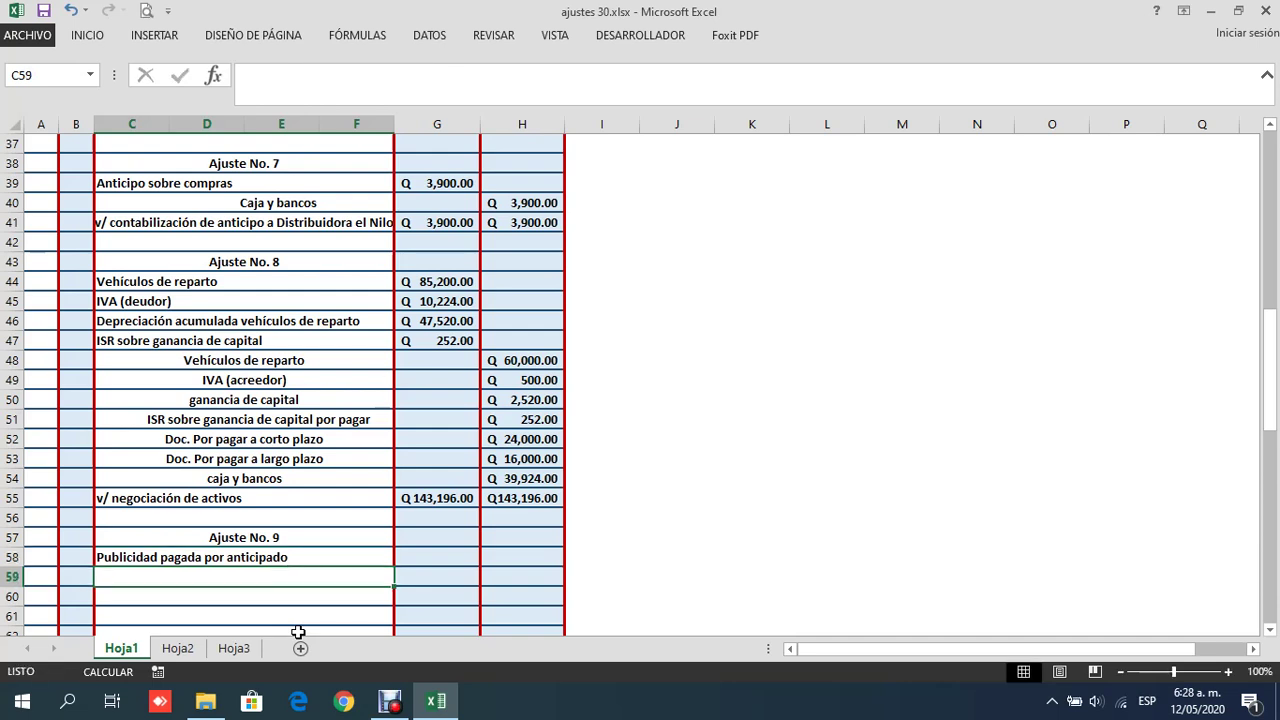
Enter "Publicidad" in C59 as the credited account of Ajuste No. 9 and check its balance in the Hoja2 exercise
{"action": "type", "text": "Publicidad"}
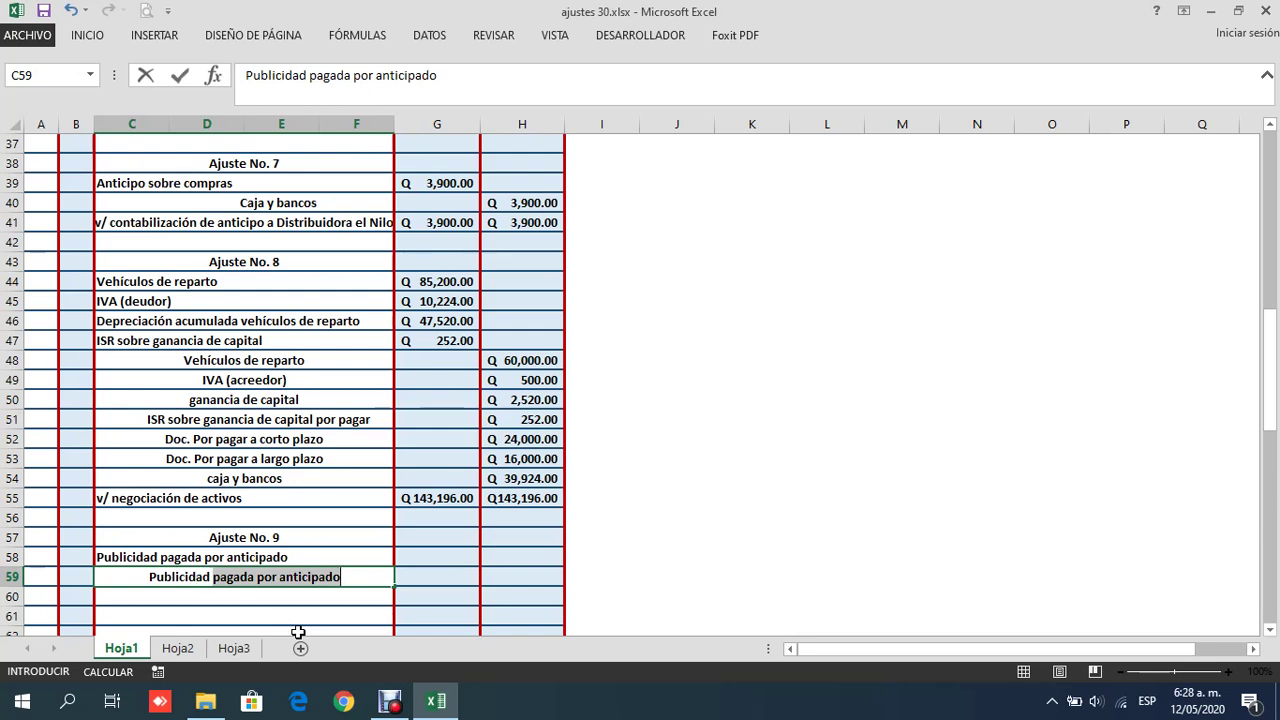
{"action": "key", "text": "BackSpace"}
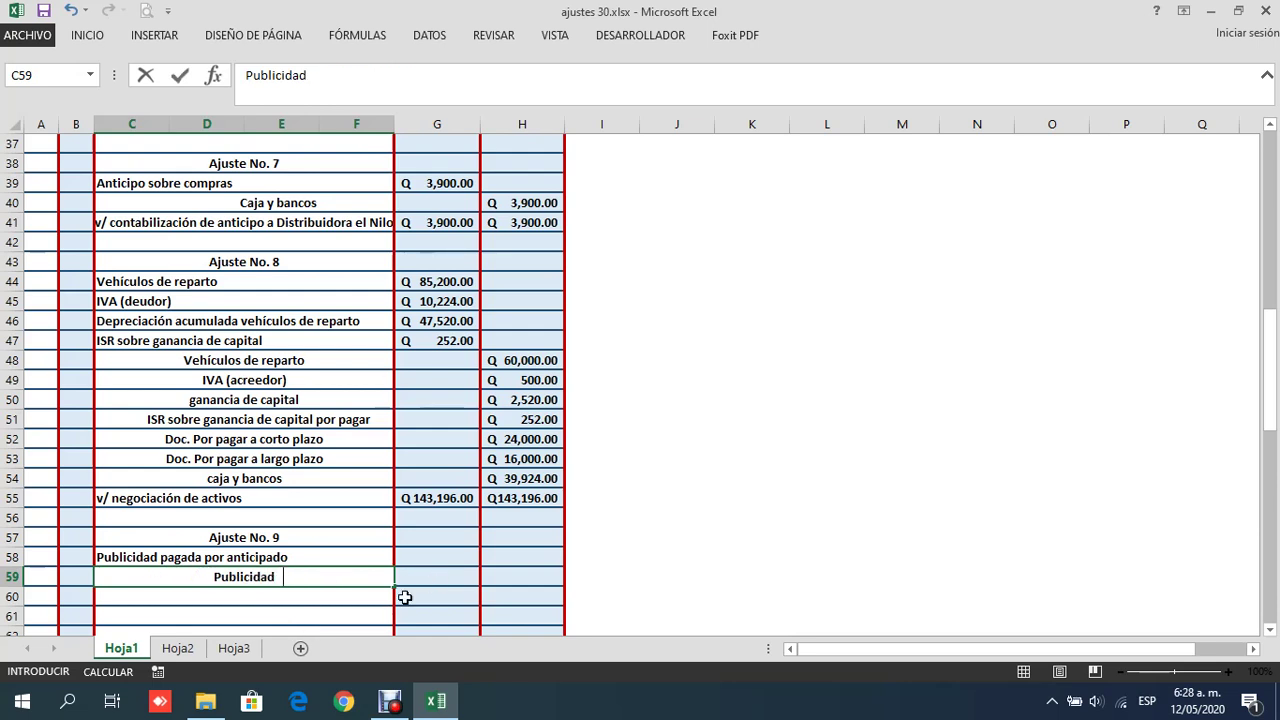
{"action": "left_click", "coordinate": [180, 650]}
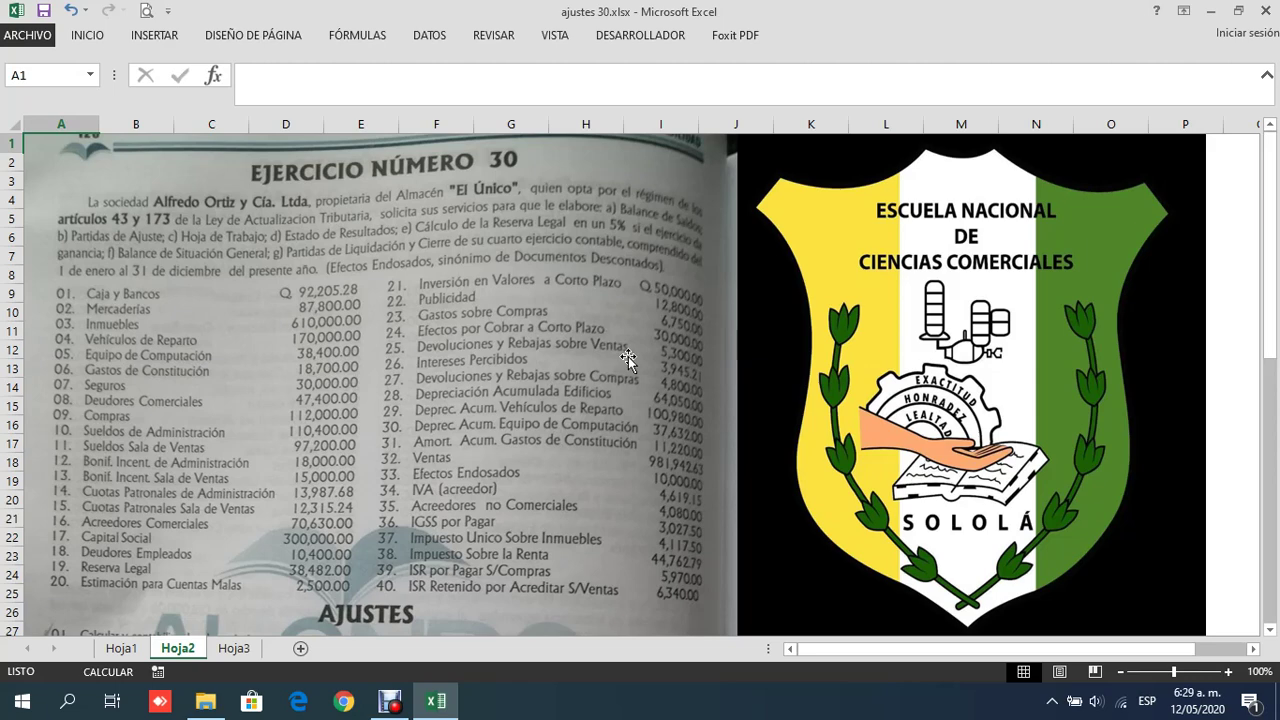
{"action": "left_click", "coordinate": [114, 649]}
Record 5120 as the debit for Publicidad pagada por anticipado in G58 and as the credit for Publicidad in H59
{"action": "left_click", "coordinate": [415, 557]}
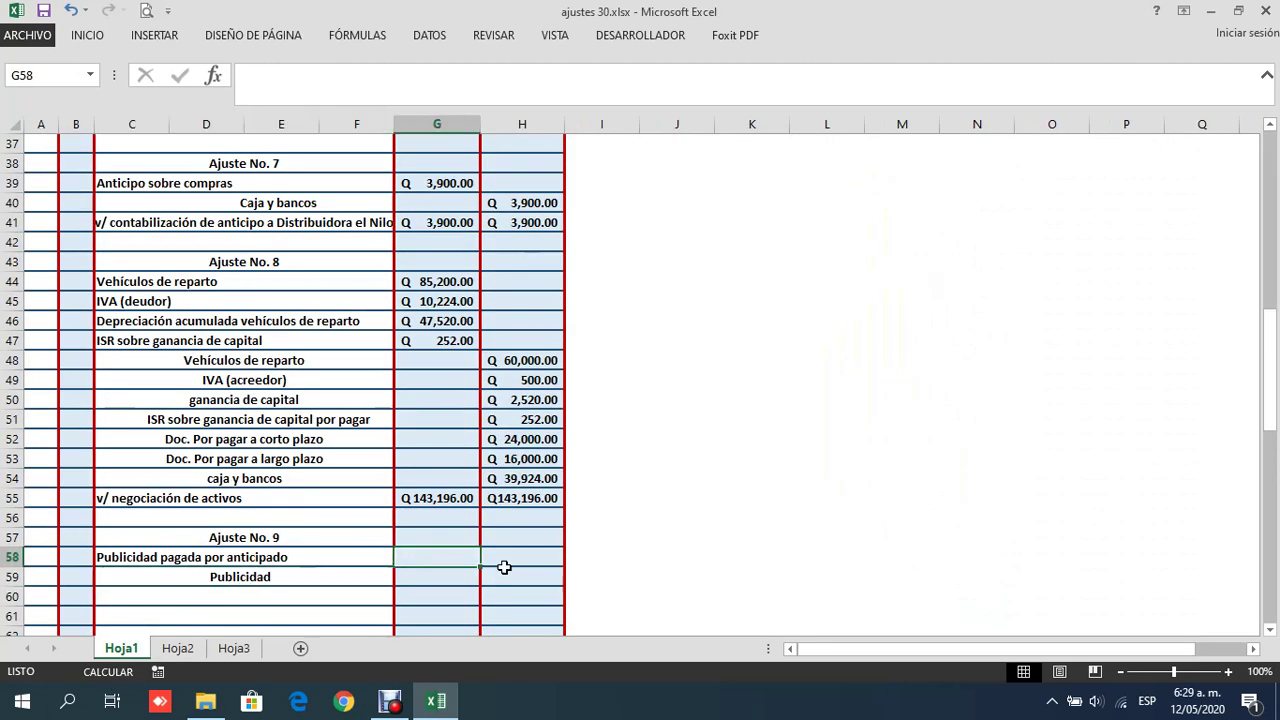
{"action": "type", "text": "5120"}
{"action": "key", "text": "Return"}
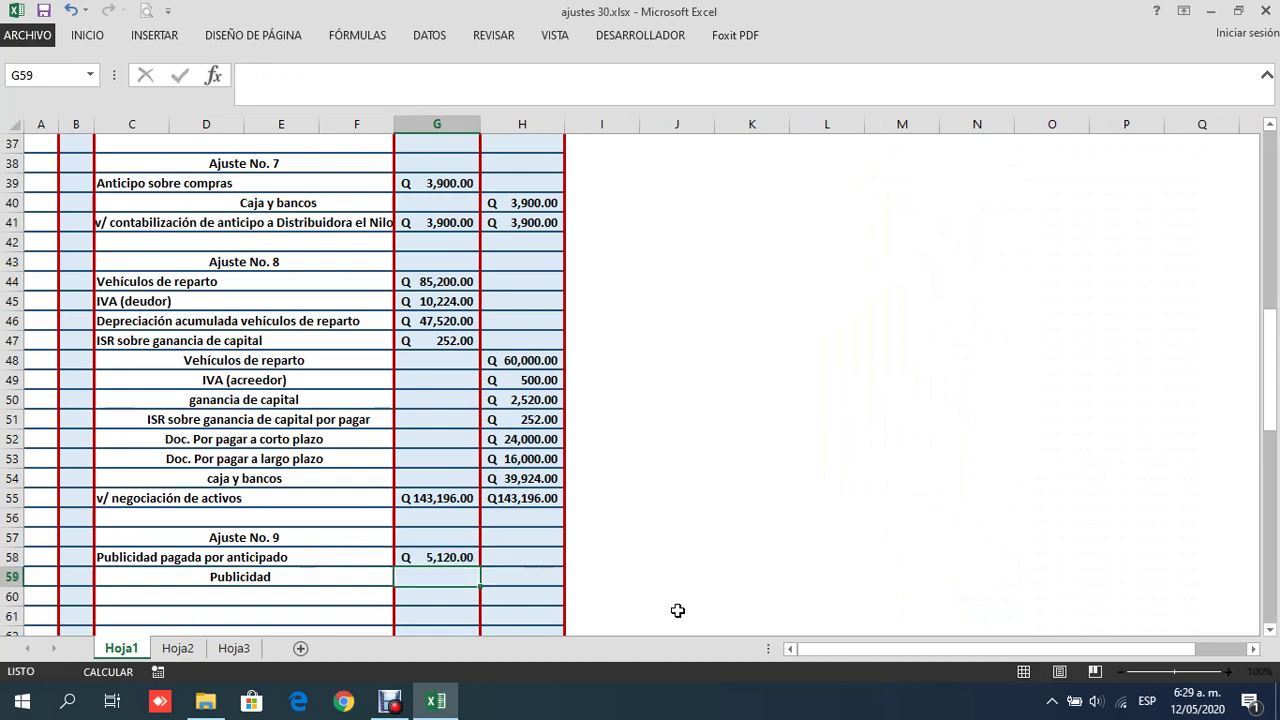
{"action": "key", "text": "Right"}
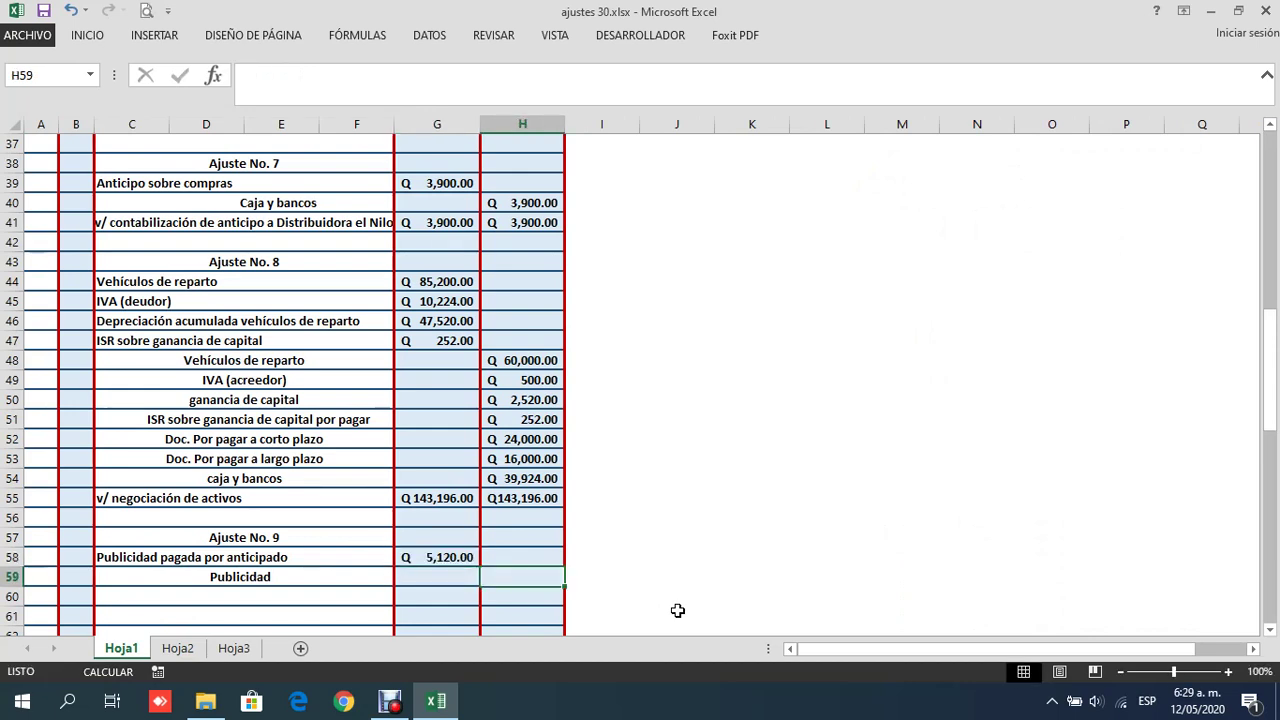
{"action": "type", "text": "5120"}
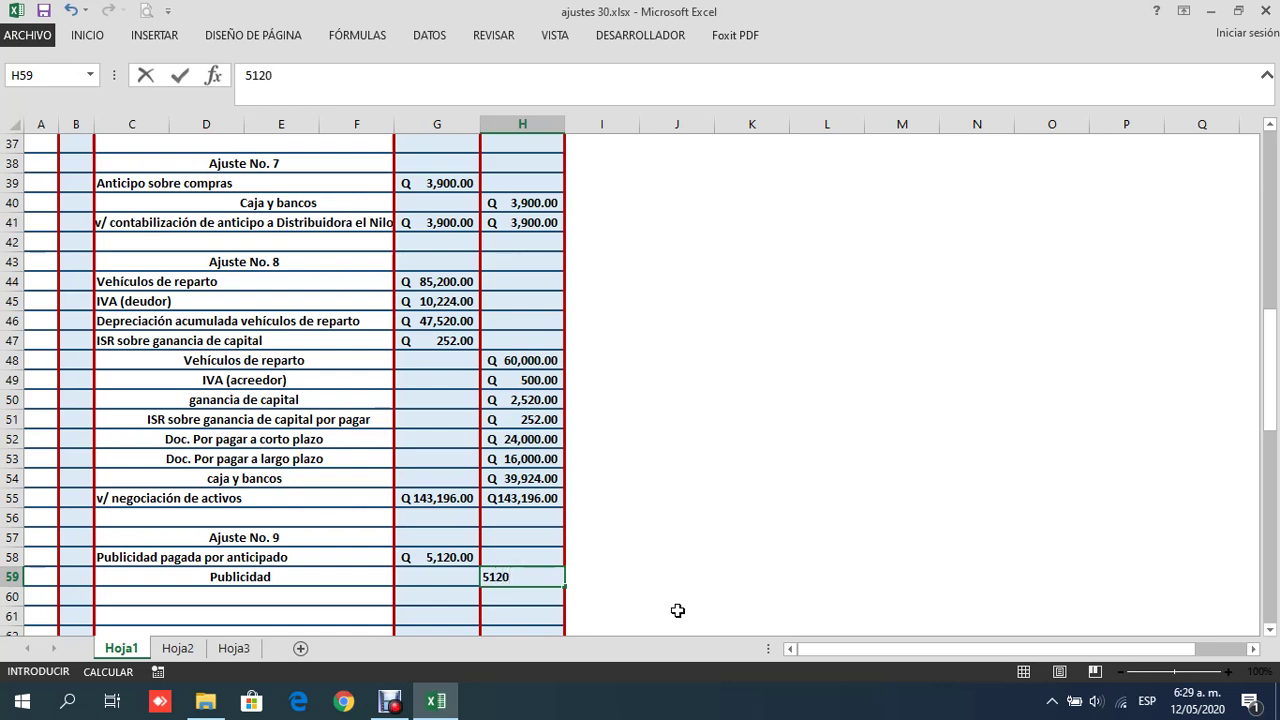
{"action": "key", "text": "Return"}
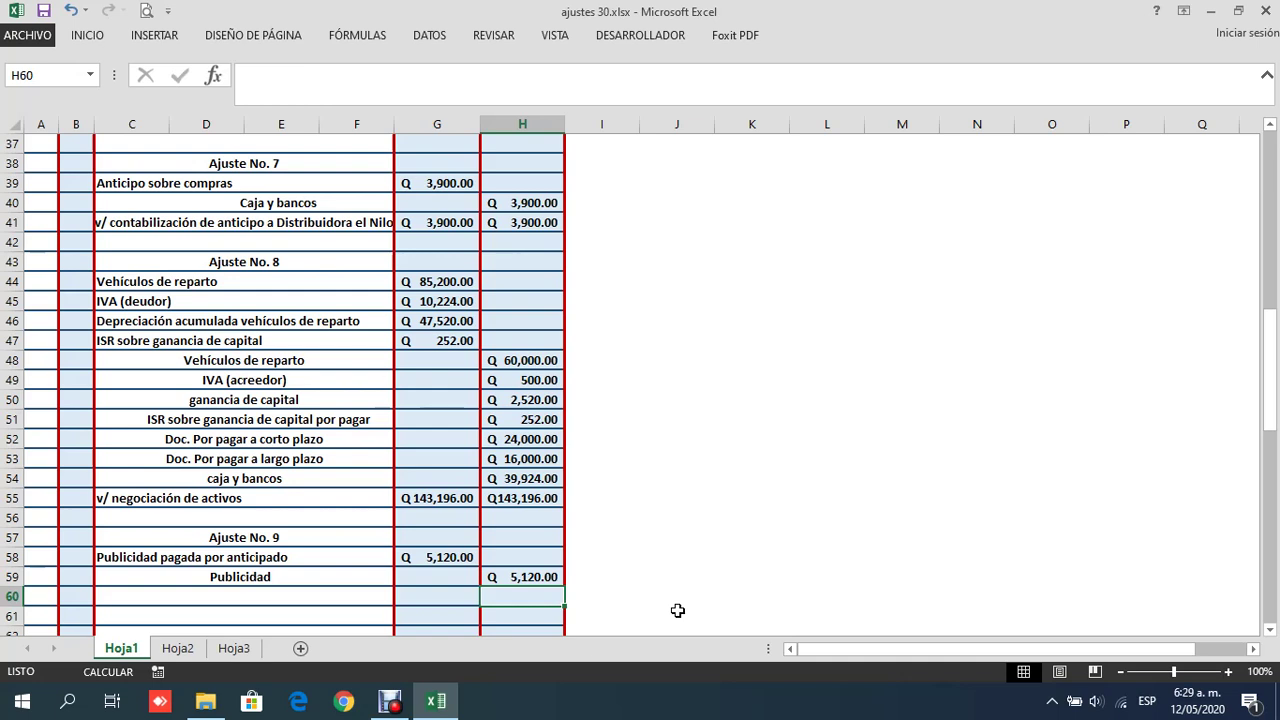
Enter the Ajuste No. 9 explanation "v/ registro de publicidad que pagamos por antici." in C60
{"action": "key", "text": "Left"}
{"action": "key", "text": "Left"}
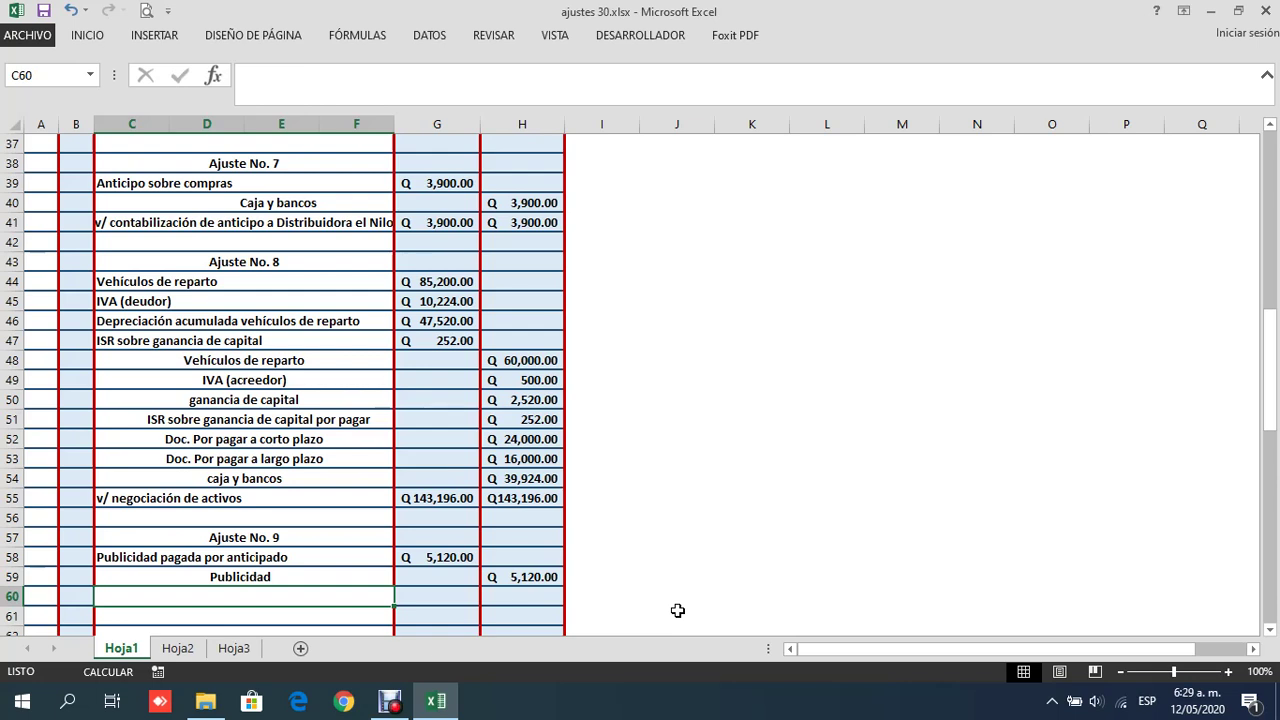
{"action": "type", "text": "v"}
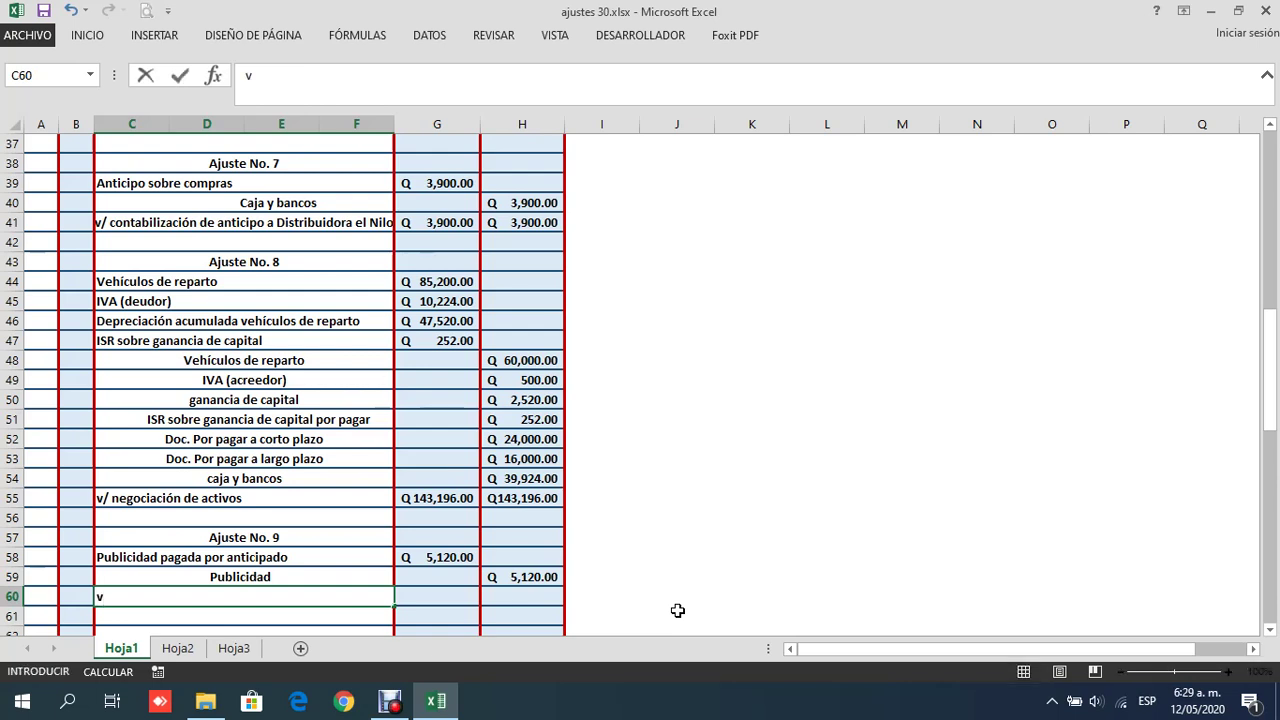
{"action": "type", "text": "/ registro de pub"}
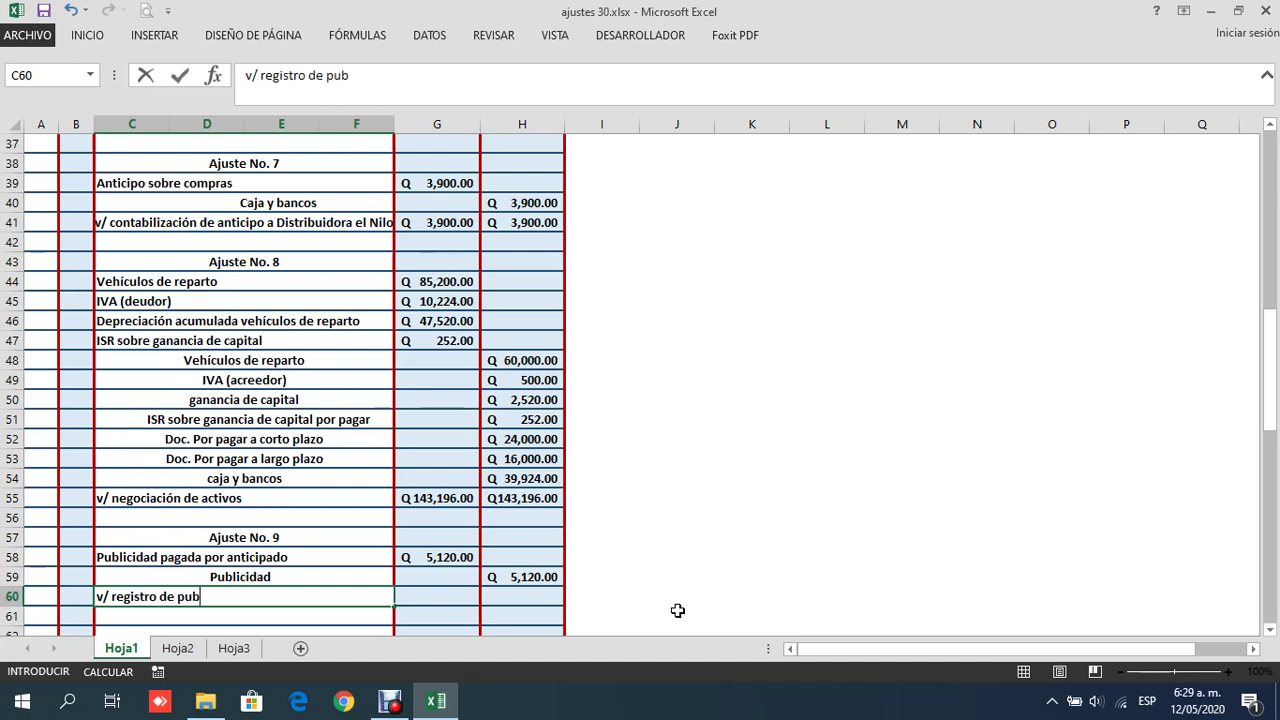
{"action": "type", "text": "licidad que "}
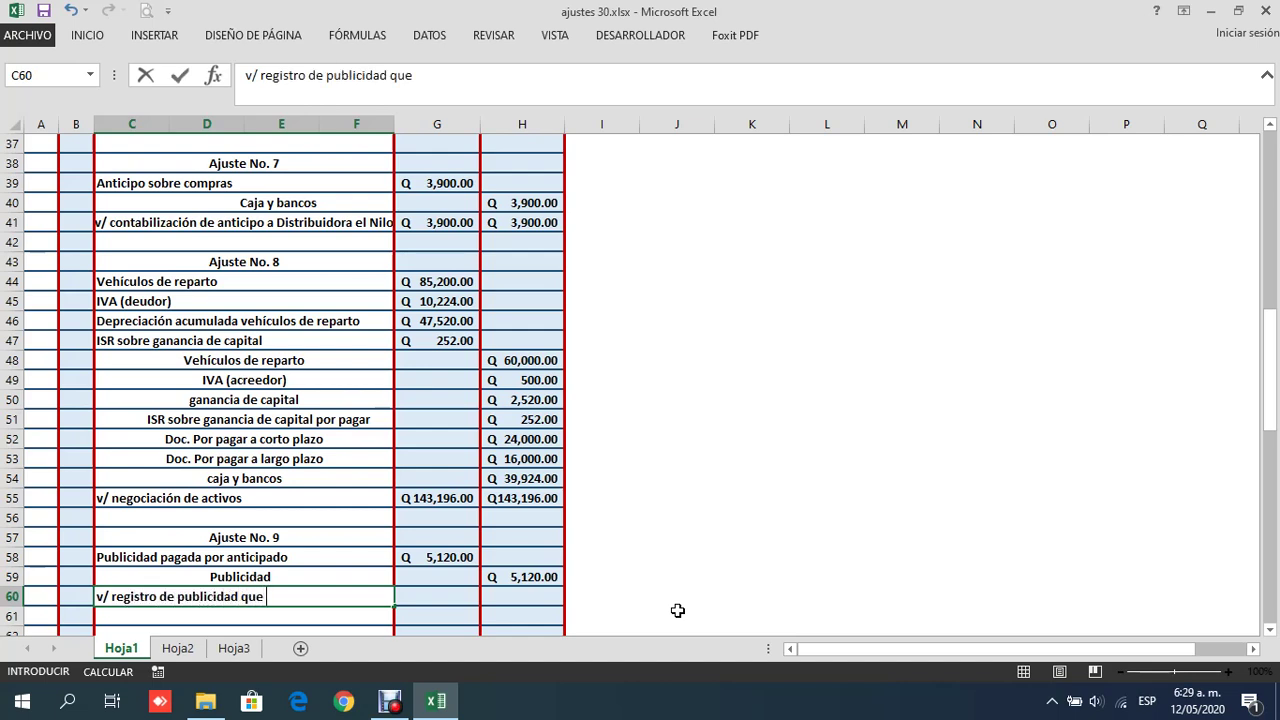
{"action": "type", "text": "pagamos por antici"}
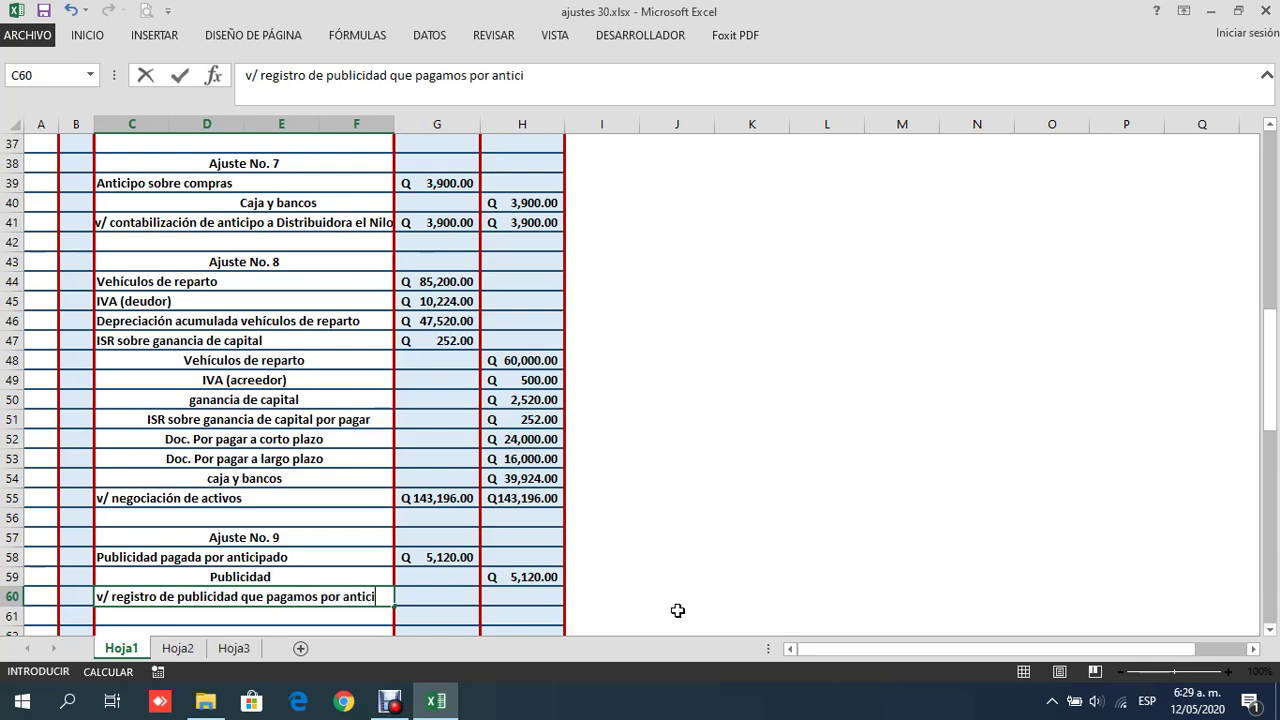
{"action": "type", "text": "."}
{"action": "key", "text": "Tab"}
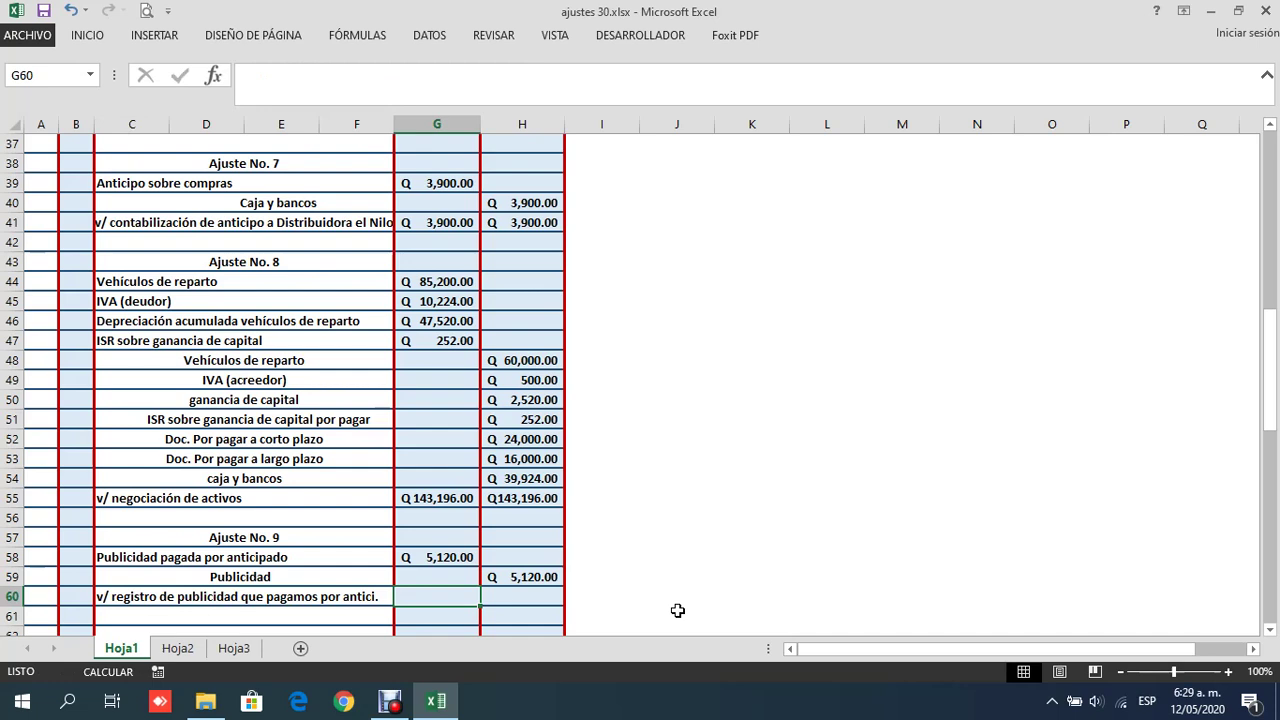
Enter 5120 as both the debit and credit totals of Ajuste No. 9 in G60 and H60
{"action": "type", "text": "5,12"}
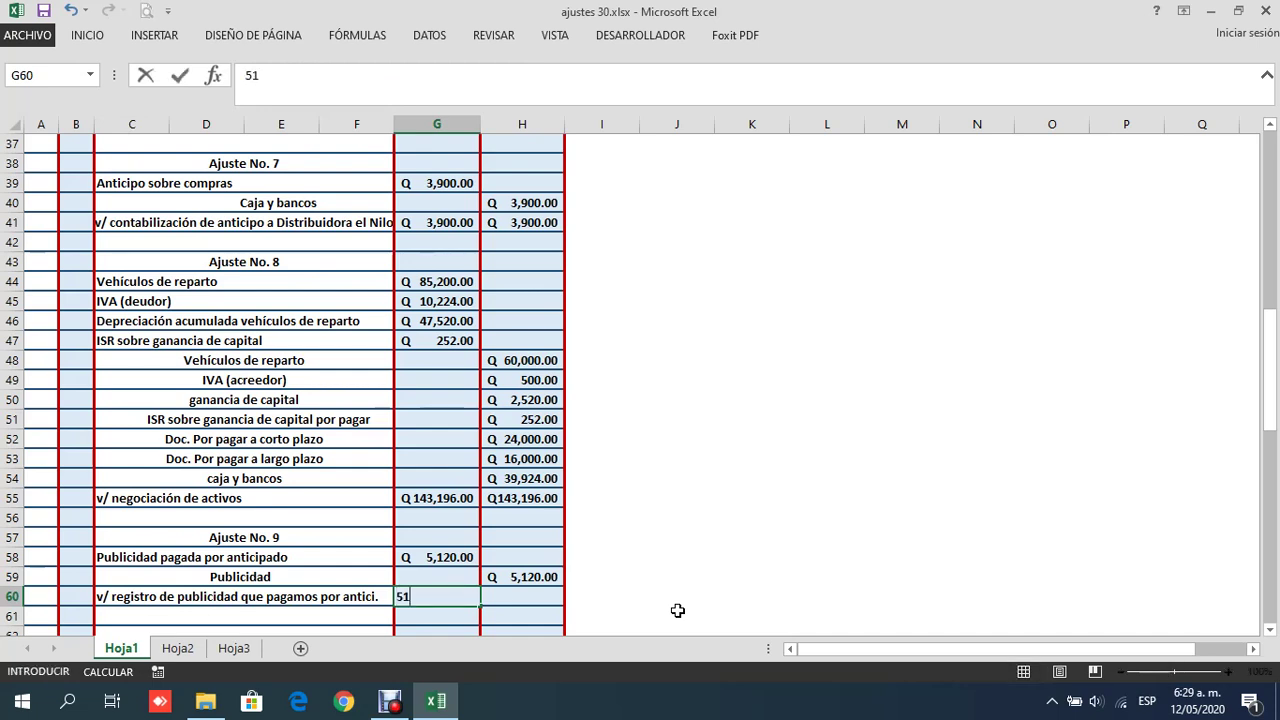
{"action": "type", "text": "0"}
{"action": "key", "text": "Tab"}
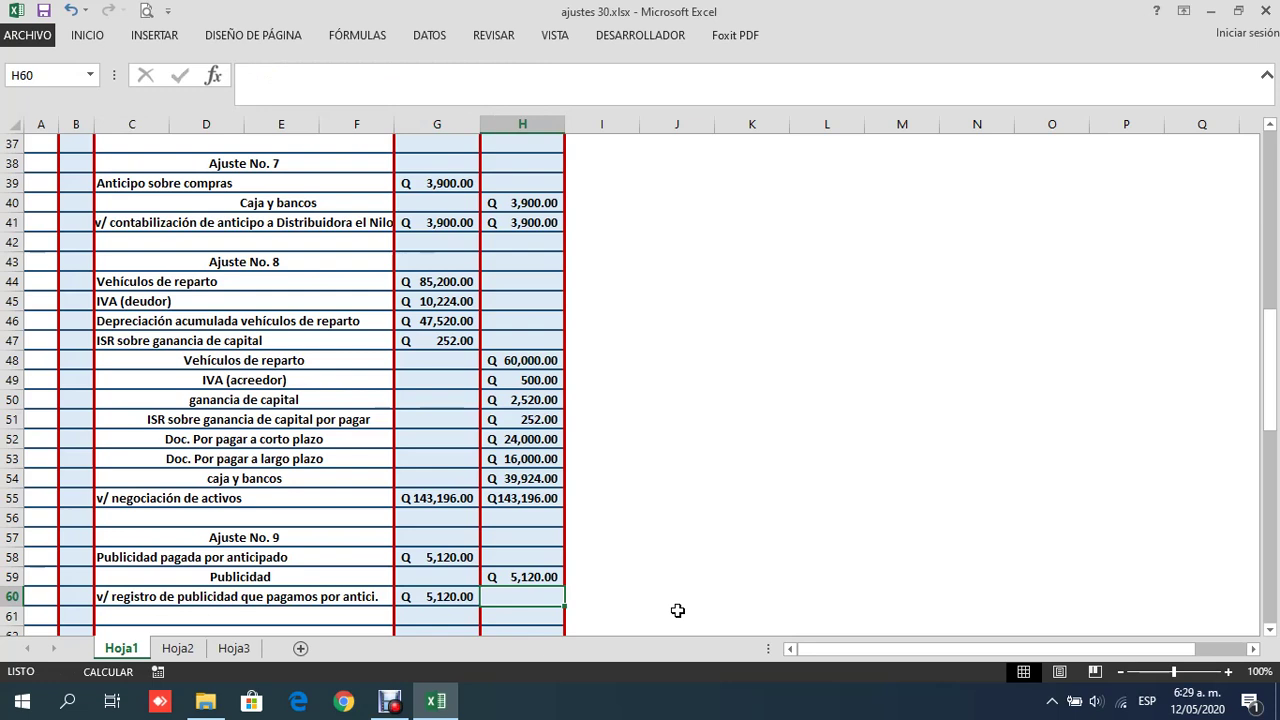
{"action": "type", "text": "5120"}
{"action": "key", "text": "Return"}
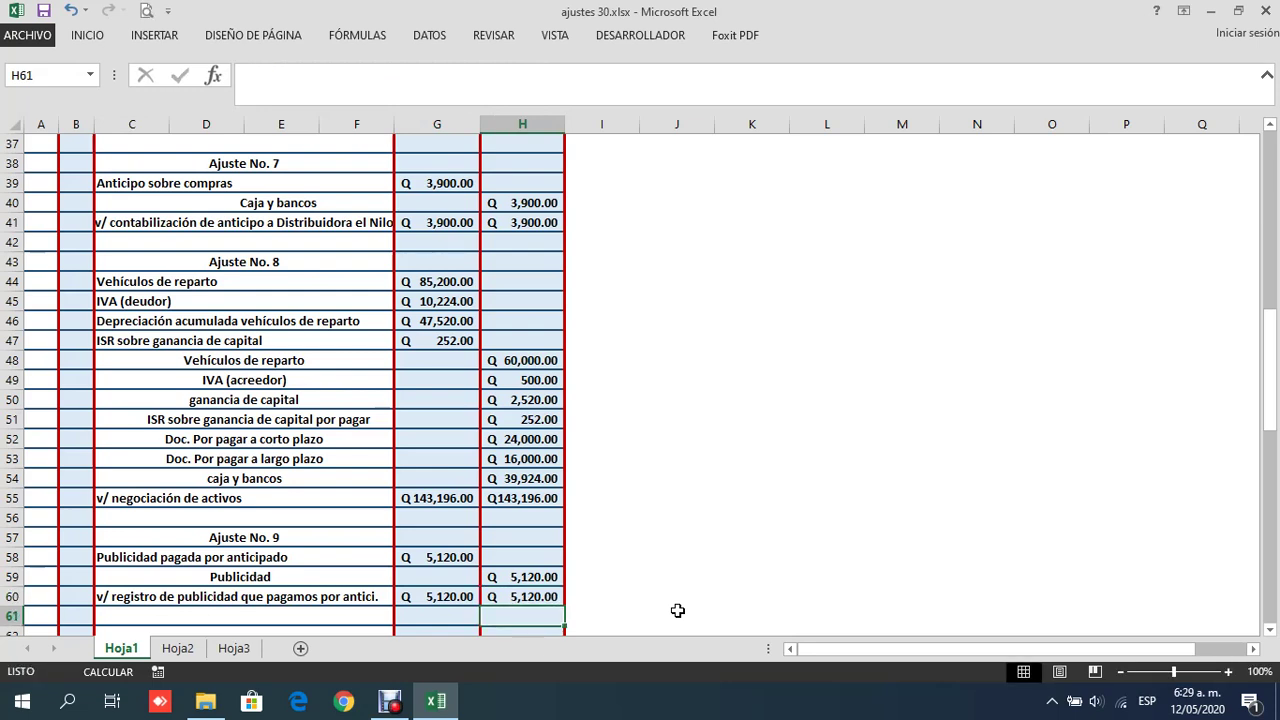
Read adjustment 10 on the impuesto único sobre inmuebles in the Hoja2 exercise text
{"action": "key", "text": "Down"}
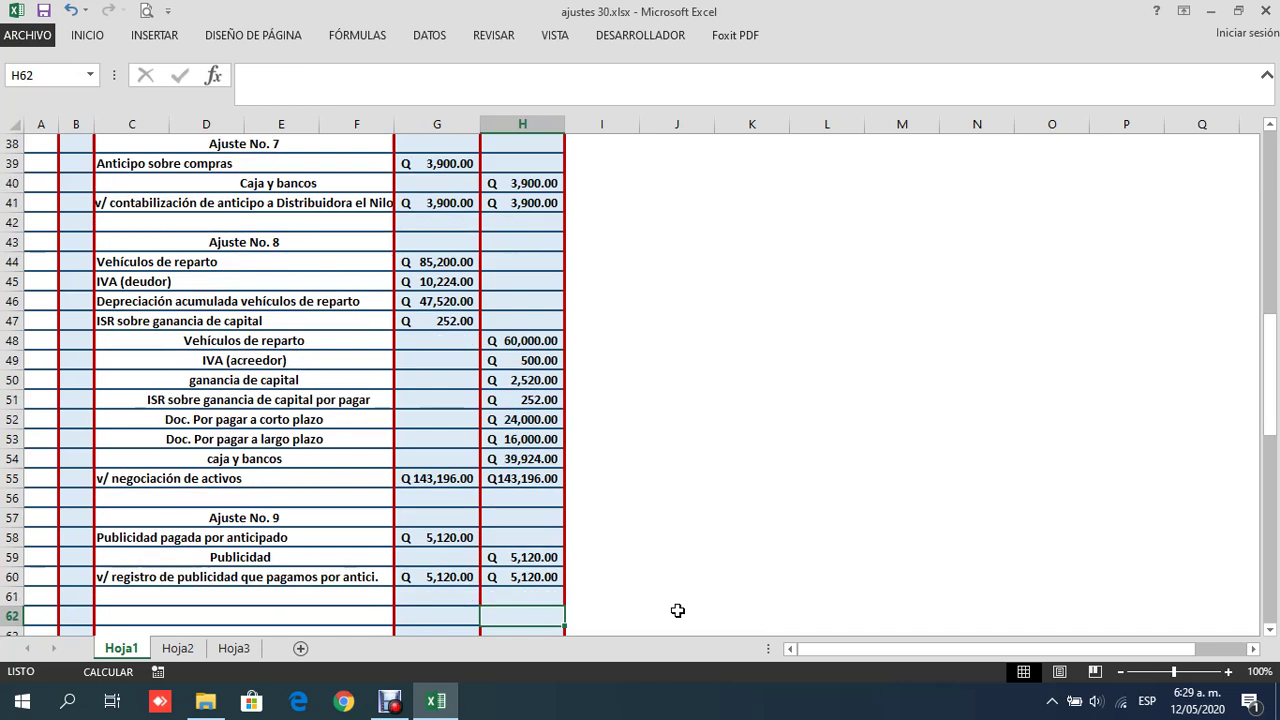
{"action": "key", "text": "Left"}
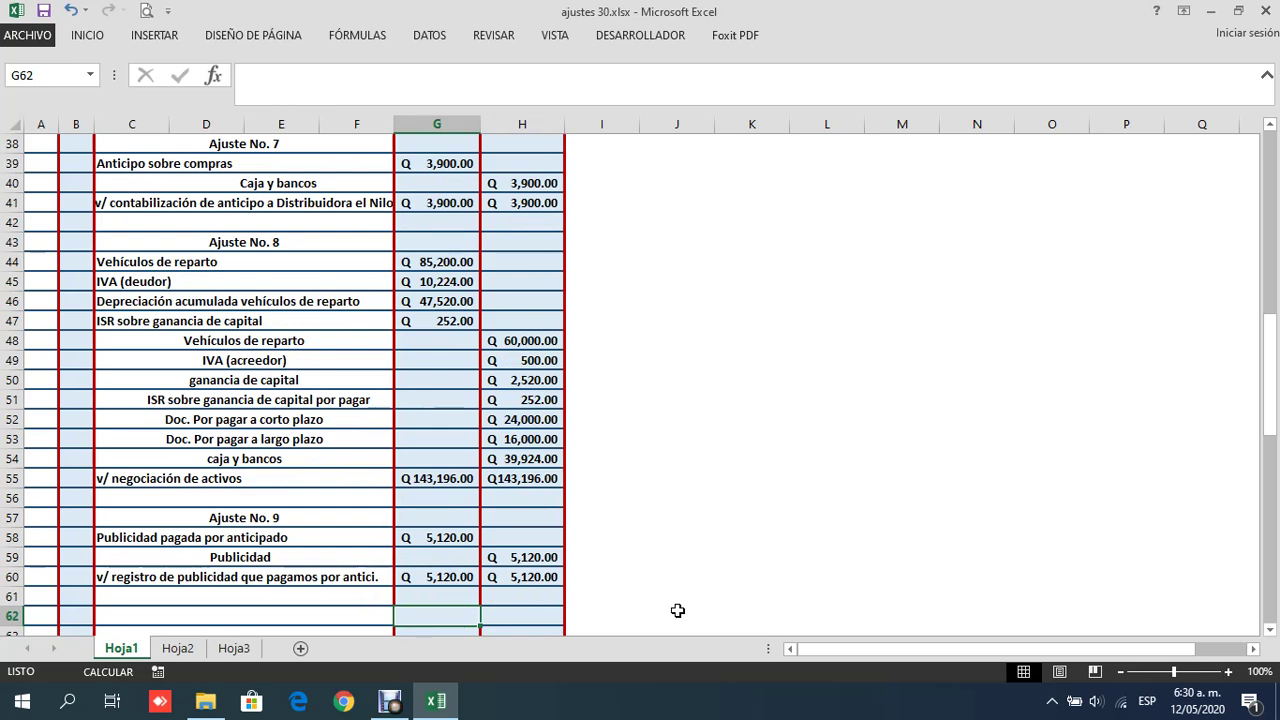
{"action": "key", "text": "Left"}
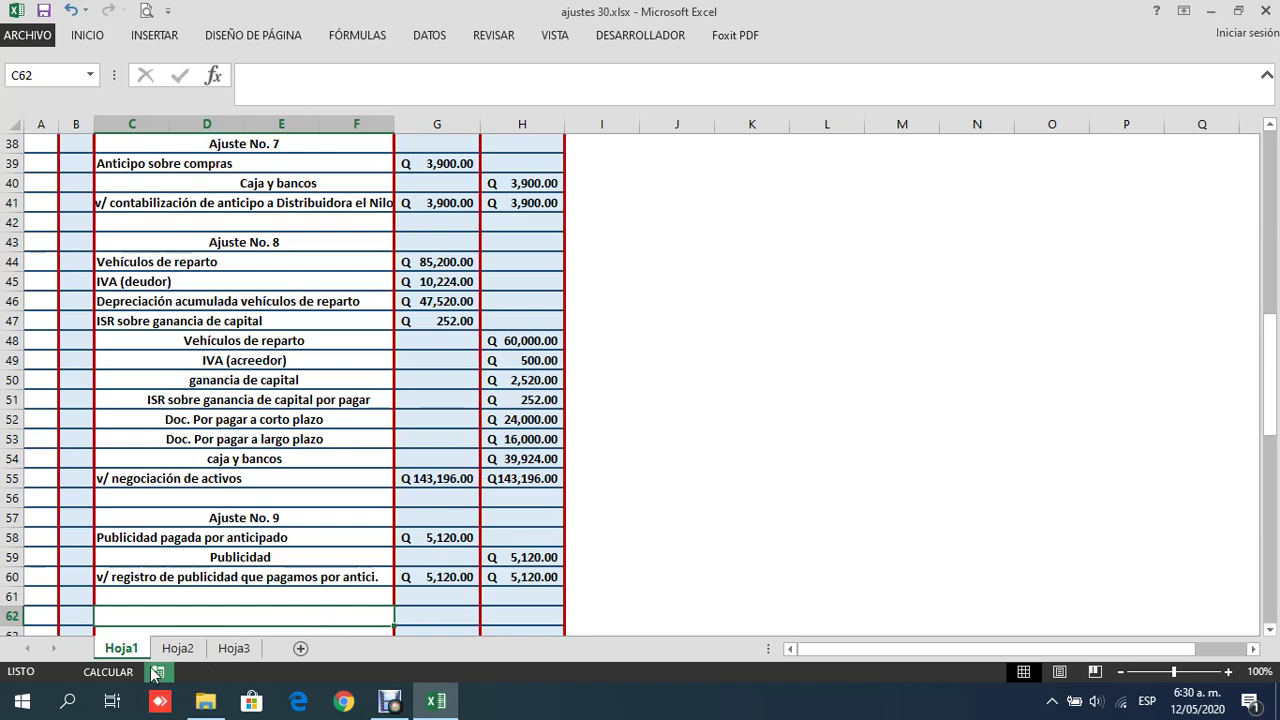
{"action": "left_click", "coordinate": [179, 651]}
{"action": "scroll", "coordinate": [260, 566], "scroll_direction": "down", "scroll_amount": 6}
{"action": "scroll", "coordinate": [260, 566], "scroll_direction": "down", "scroll_amount": 4}
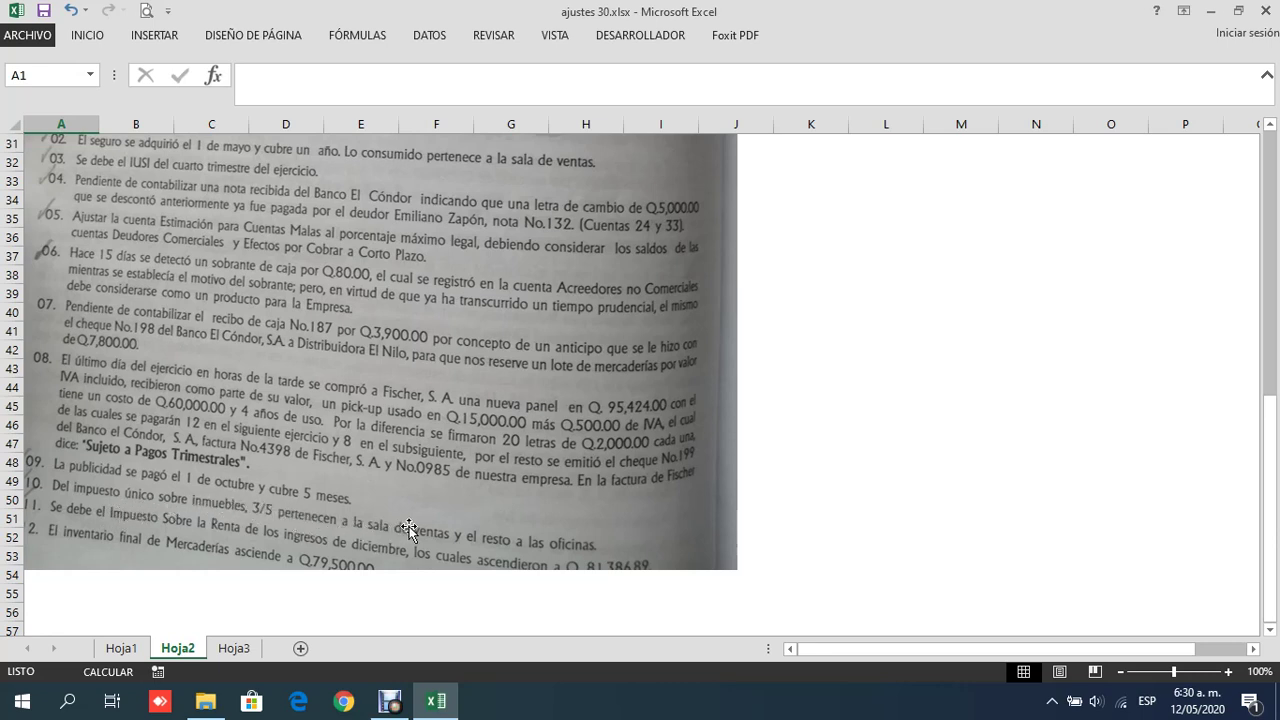
Add the heading "Ajuste No. 10" in B47 of the Hoja3 calculations and center it
{"action": "left_click", "coordinate": [231, 652]}
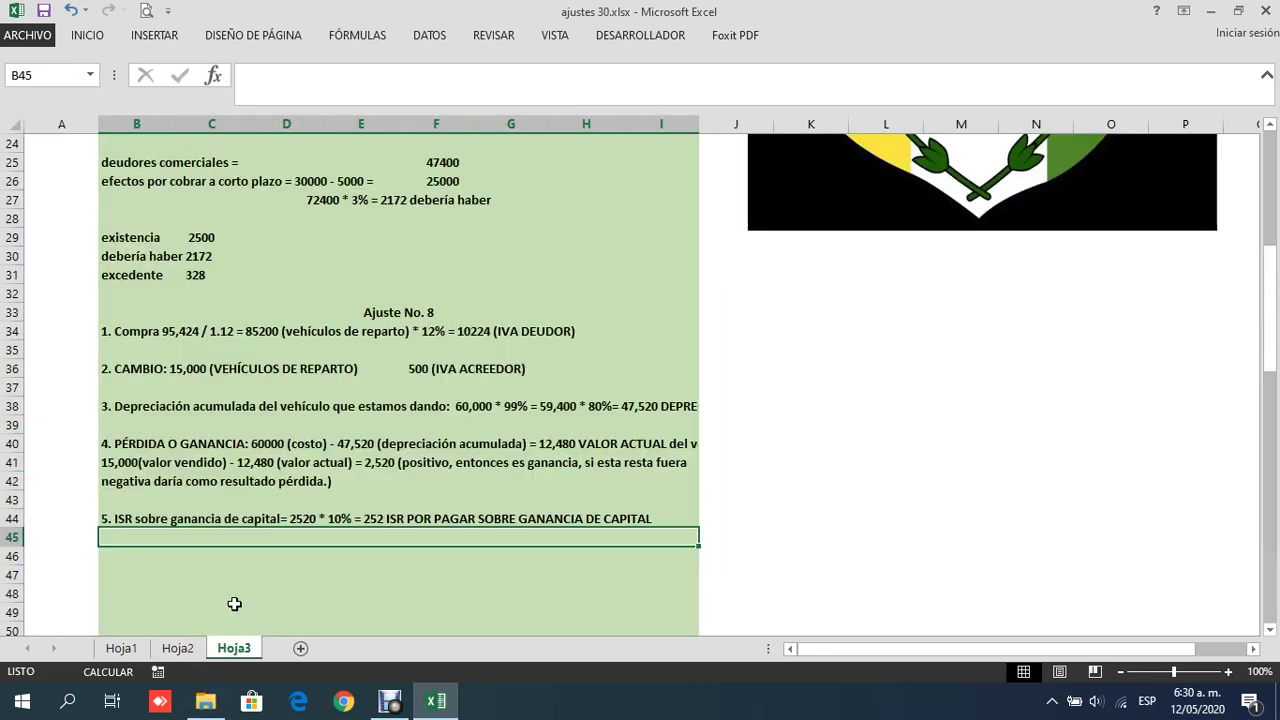
{"action": "left_click", "coordinate": [343, 577]}
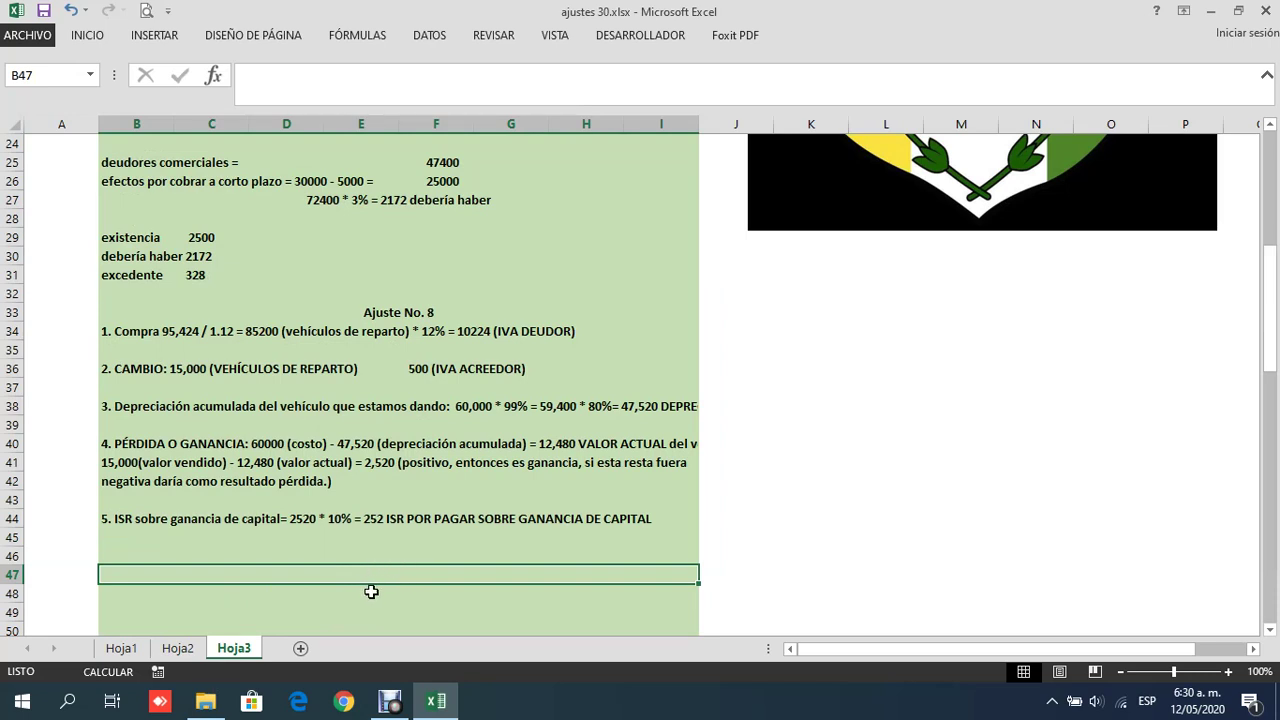
{"action": "type", "text": "Ajuste "}
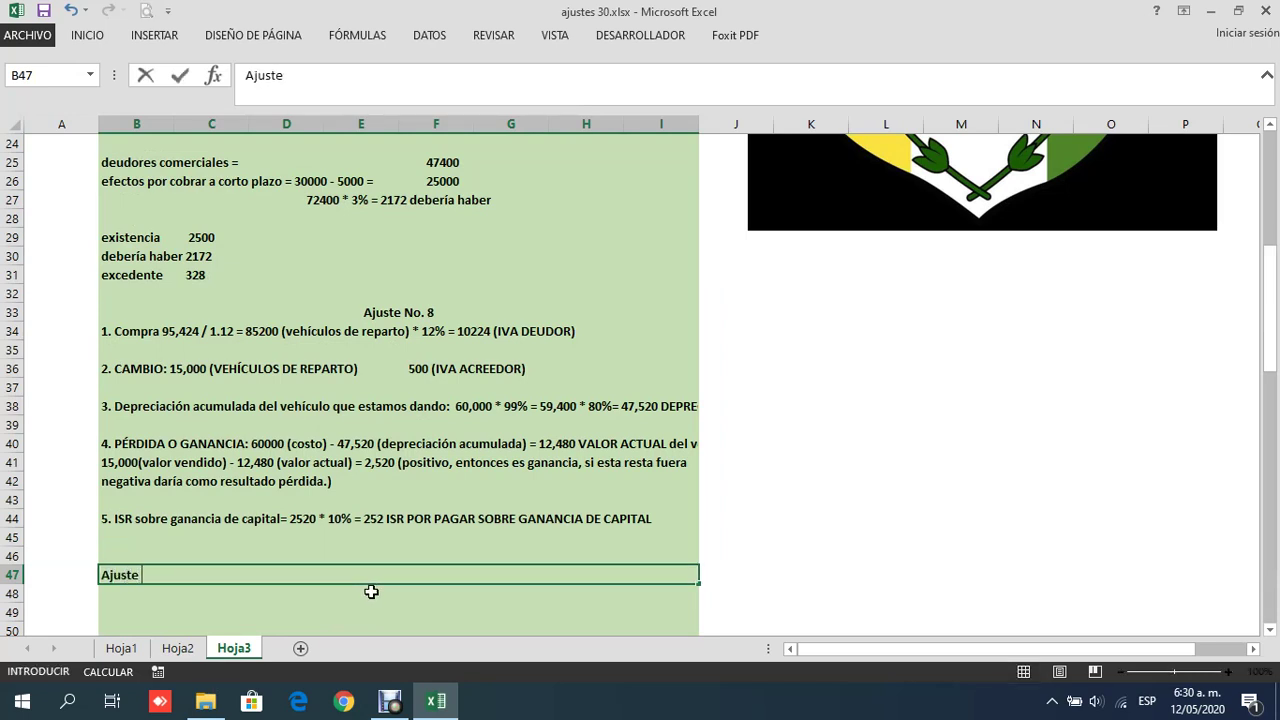
{"action": "type", "text": "No. 10"}
{"action": "key", "text": "Return"}
{"action": "key", "text": "Up"}
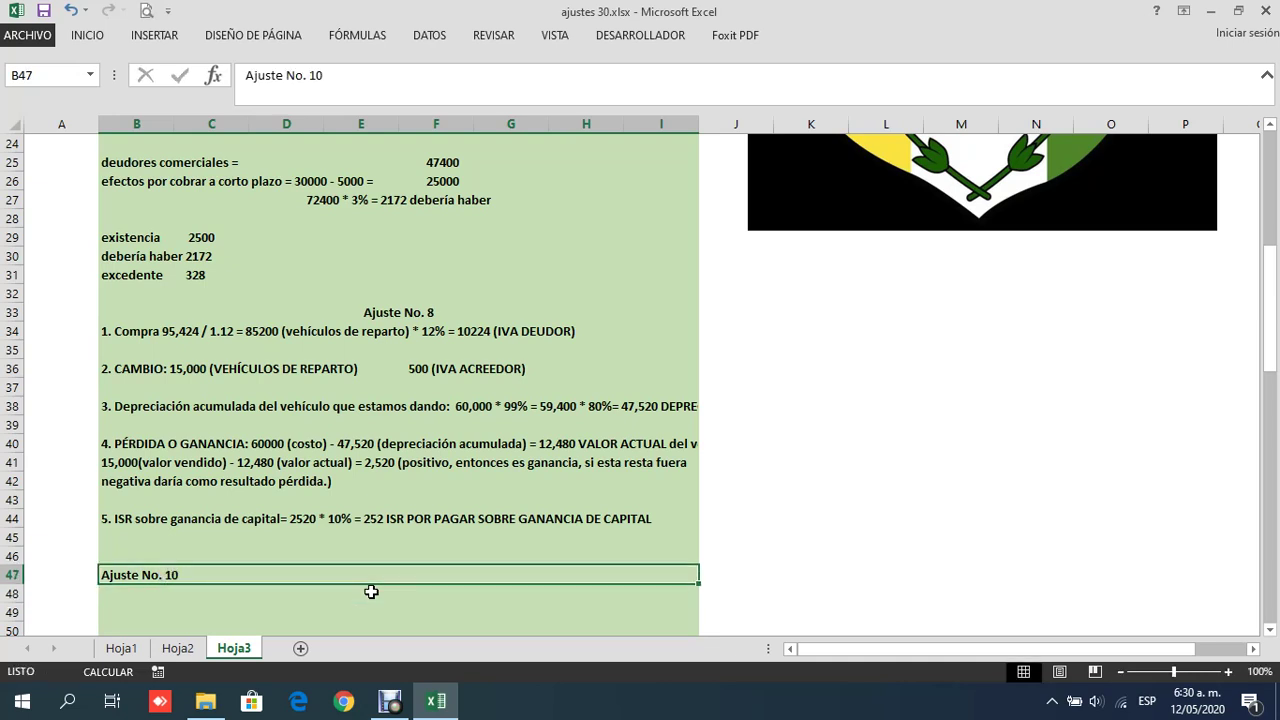
{"action": "left_click", "coordinate": [87, 35]}
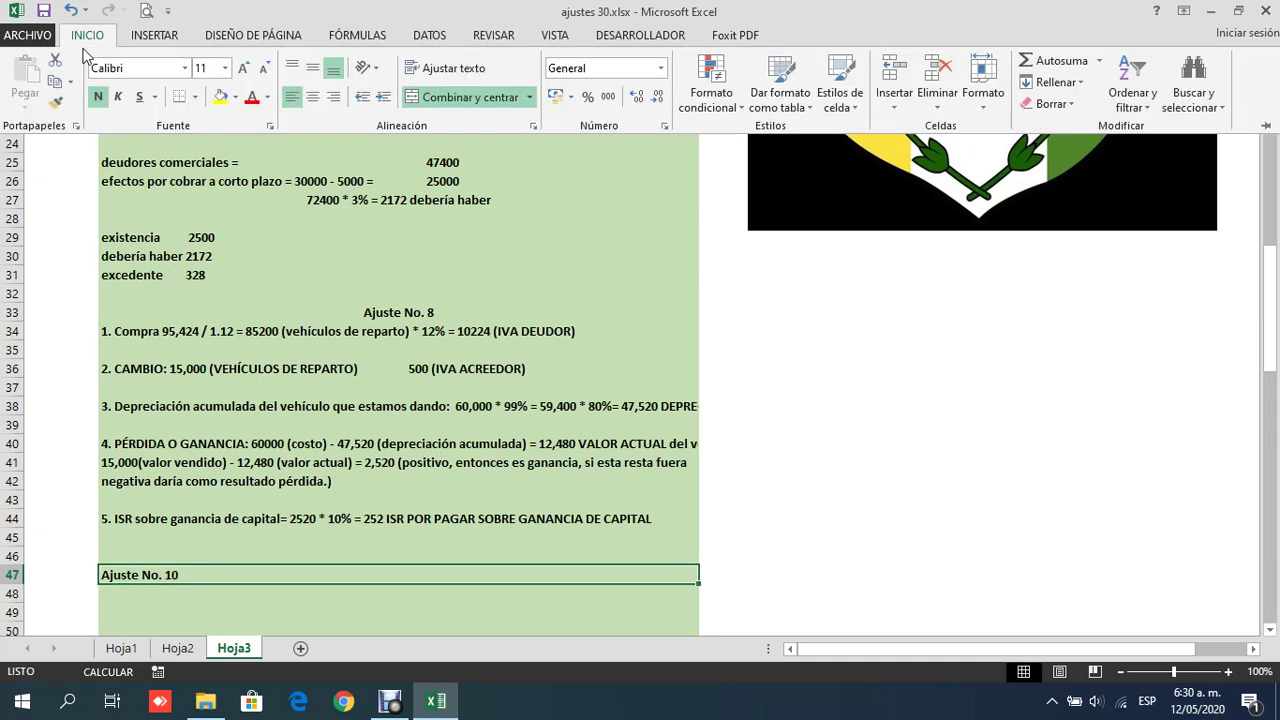
{"action": "left_click", "coordinate": [313, 97]}
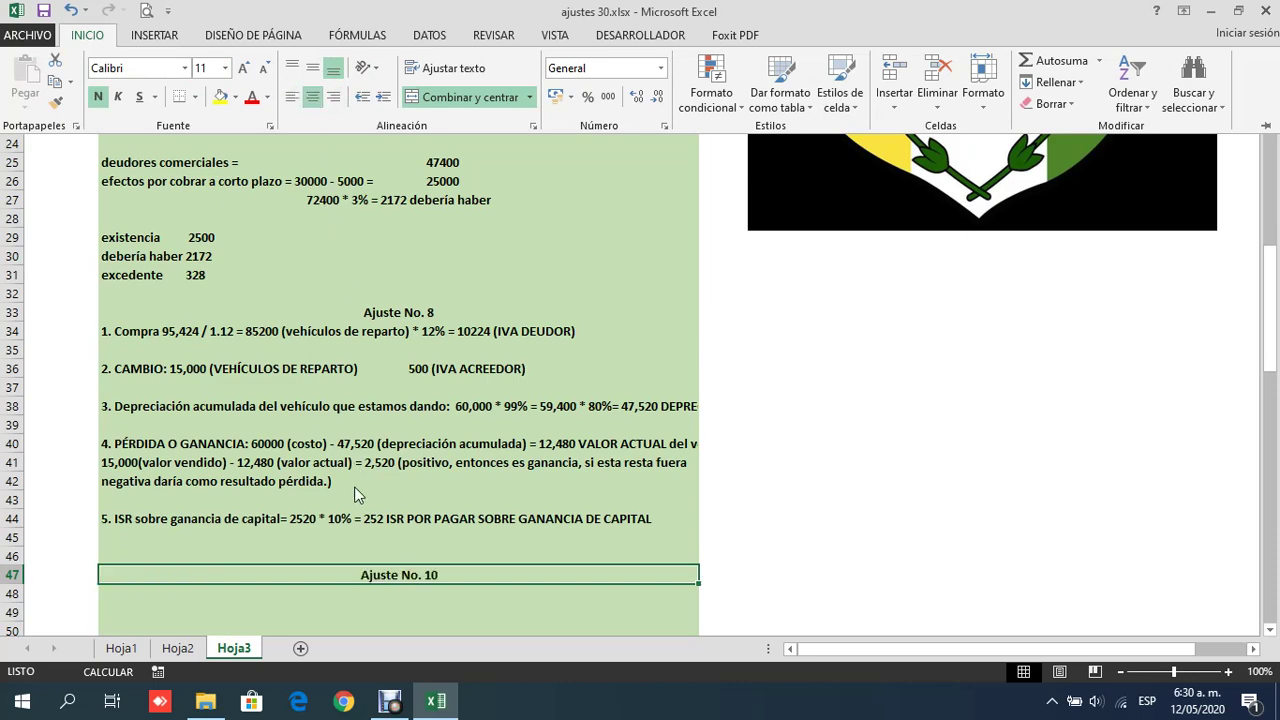
Using the annual IUSI from Ajuste No. 3, enter "5490 IUSI ANUAL *3/5= 3294 IUSI SALA DE VENTAS" in B48 of Hoja3
{"action": "left_click", "coordinate": [328, 597]}
{"action": "left_click", "coordinate": [339, 597]}
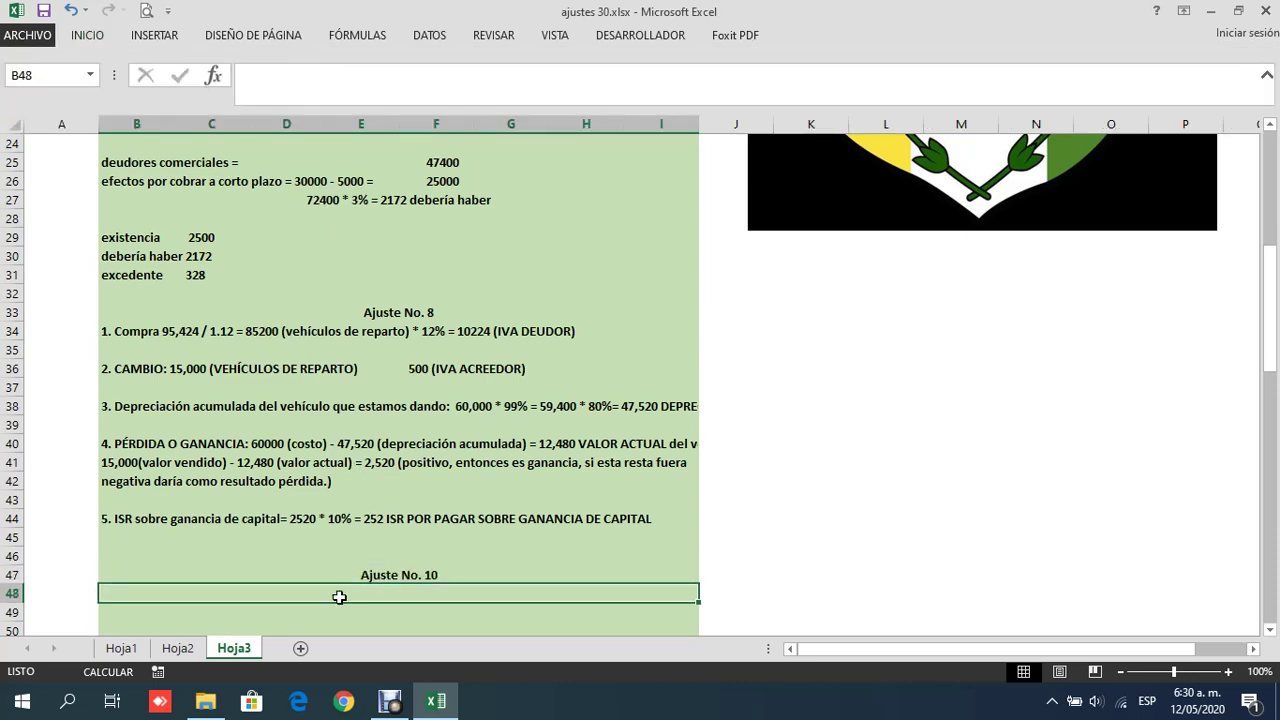
{"action": "scroll", "coordinate": [430, 530], "scroll_direction": "up", "scroll_amount": 8}
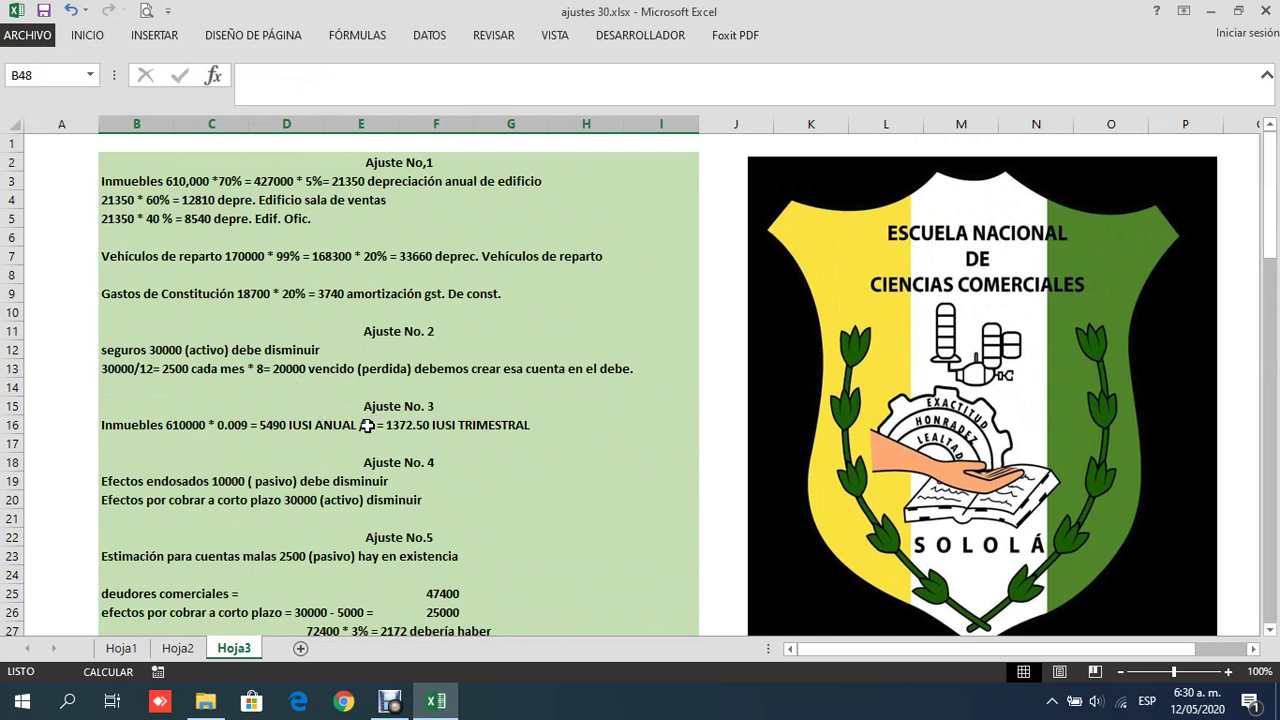
{"action": "left_click", "coordinate": [296, 424]}
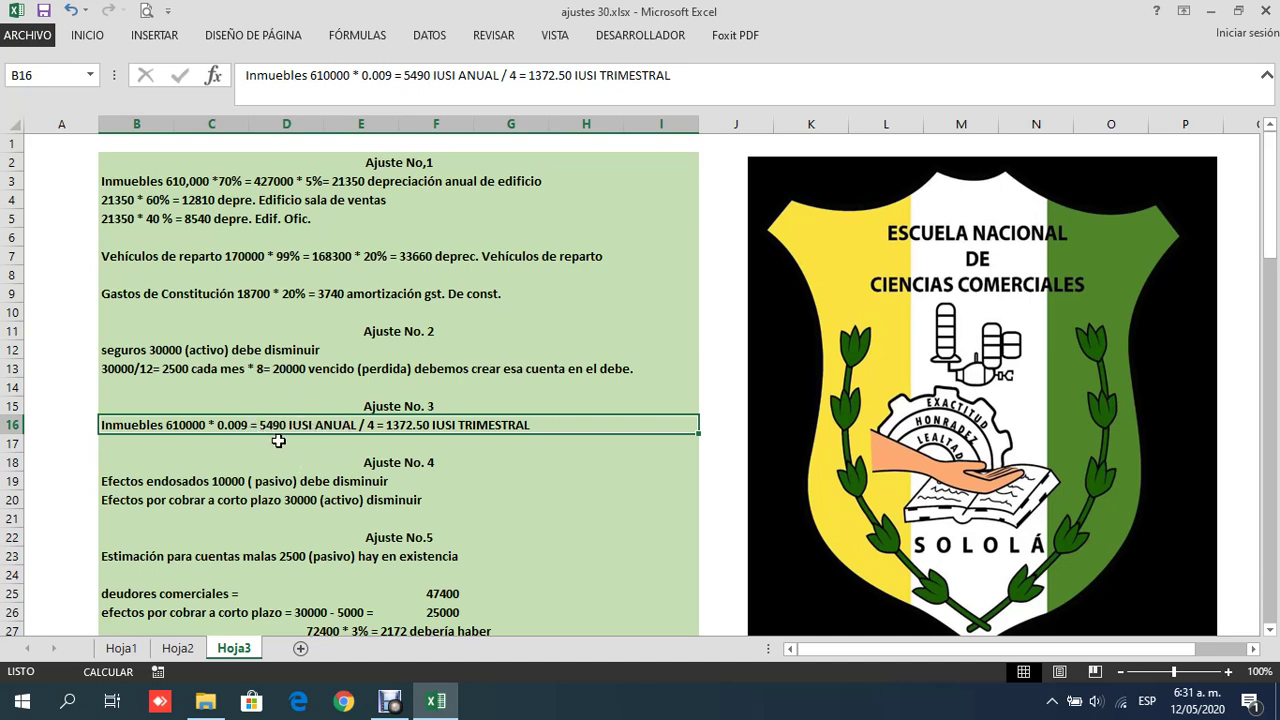
{"action": "scroll", "coordinate": [273, 473], "scroll_direction": "down", "scroll_amount": 4}
{"action": "scroll", "coordinate": [273, 473], "scroll_direction": "down", "scroll_amount": 7}
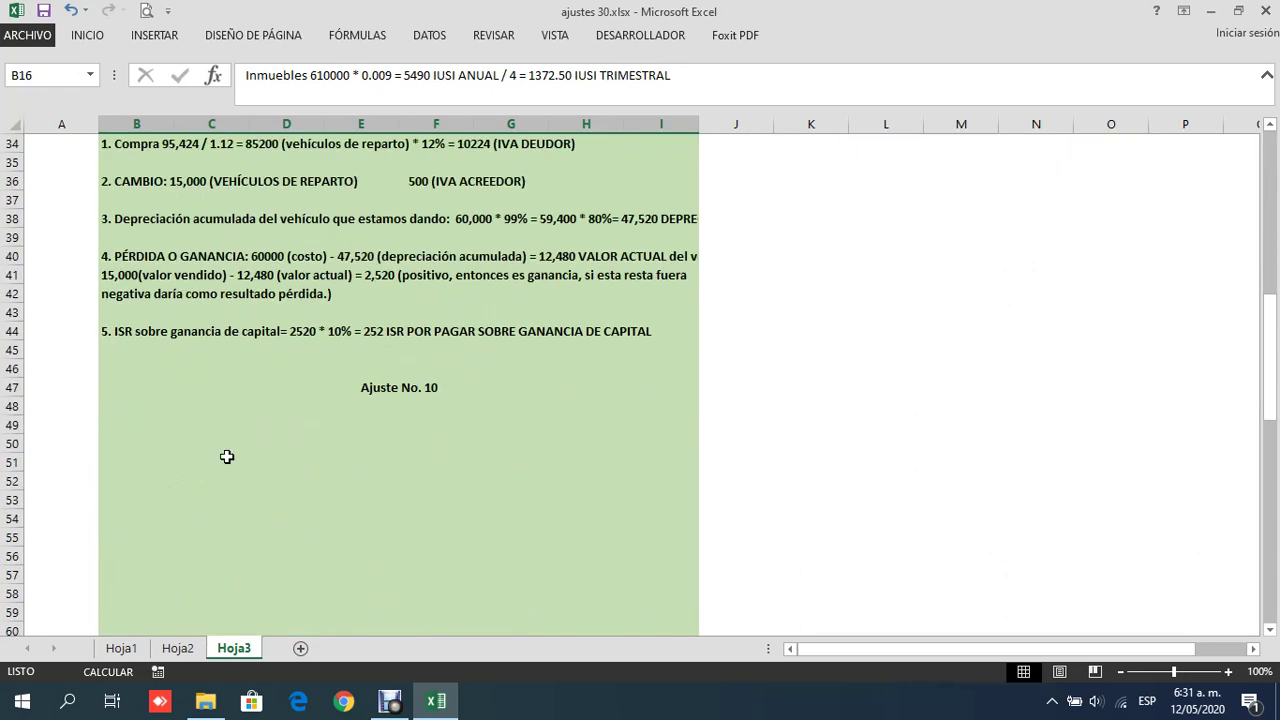
{"action": "left_click", "coordinate": [200, 409]}
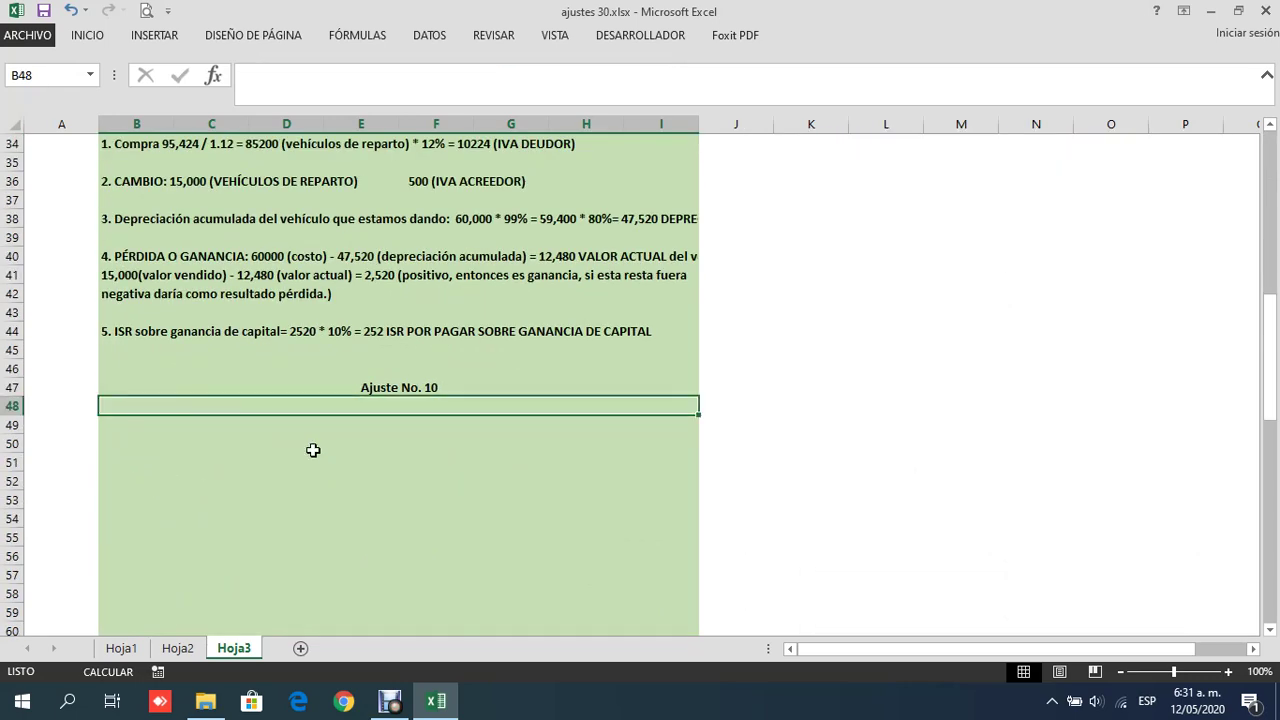
{"action": "type", "text": "5490"}
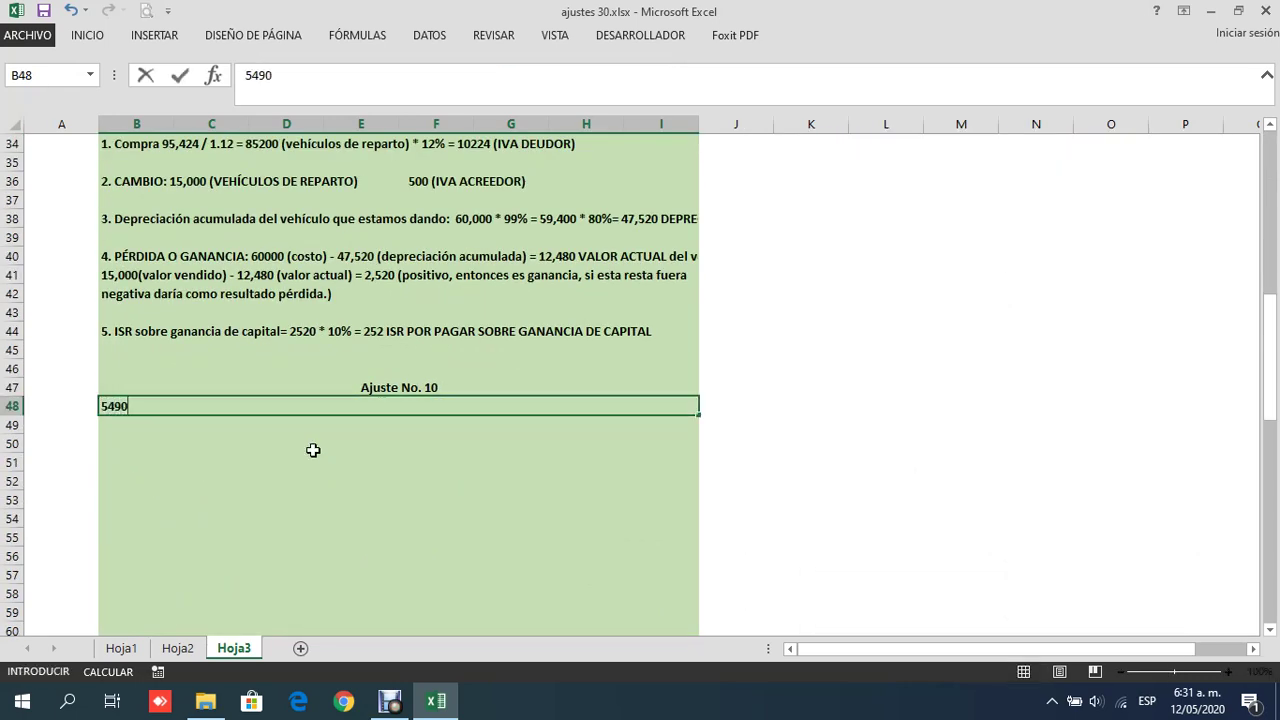
{"action": "type", "text": " IUSI ANUAL"}
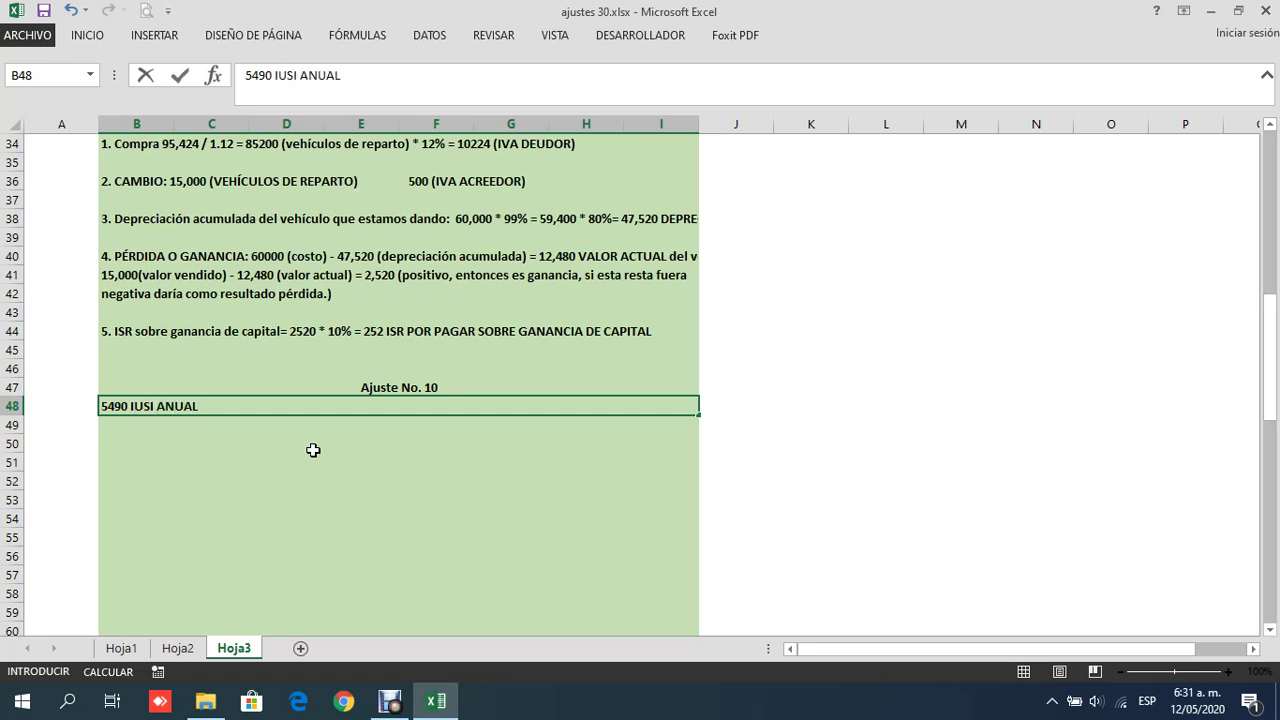
{"action": "type", "text": " *3/5="}
{"action": "type", "text": "3294"}
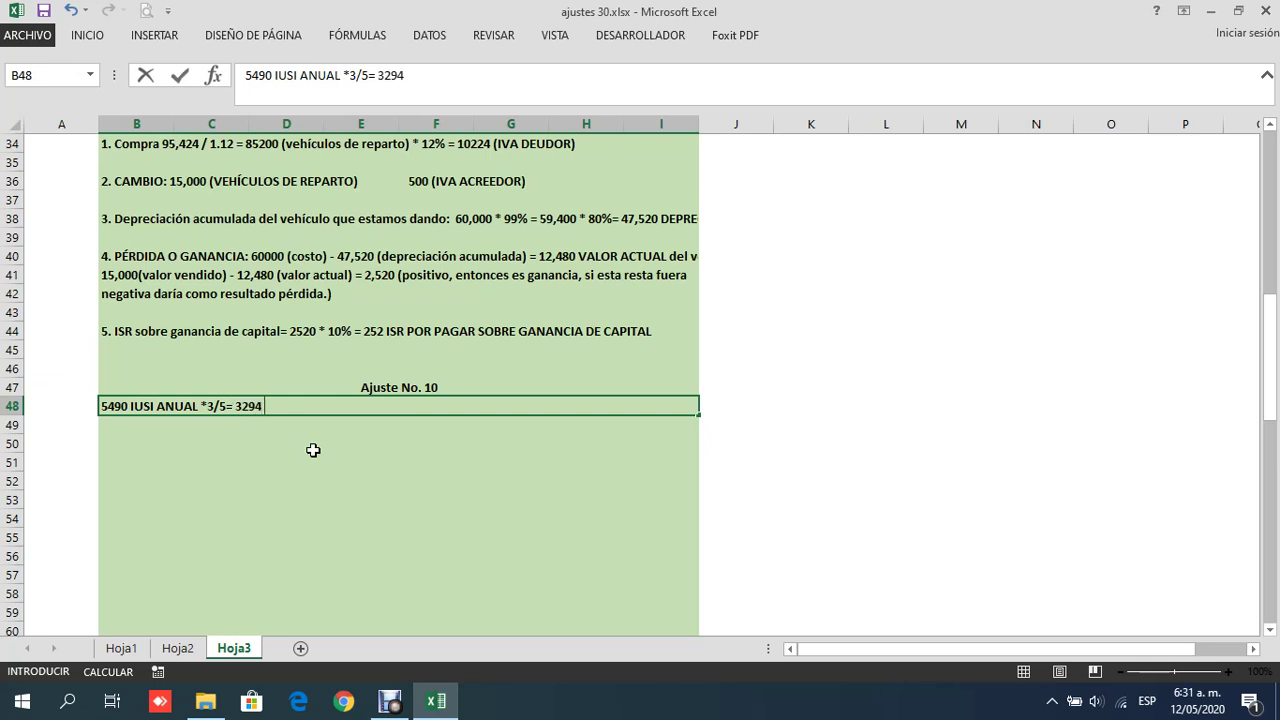
{"action": "type", "text": " IUSI SALA DE VENTAS"}
{"action": "key", "text": "Return"}
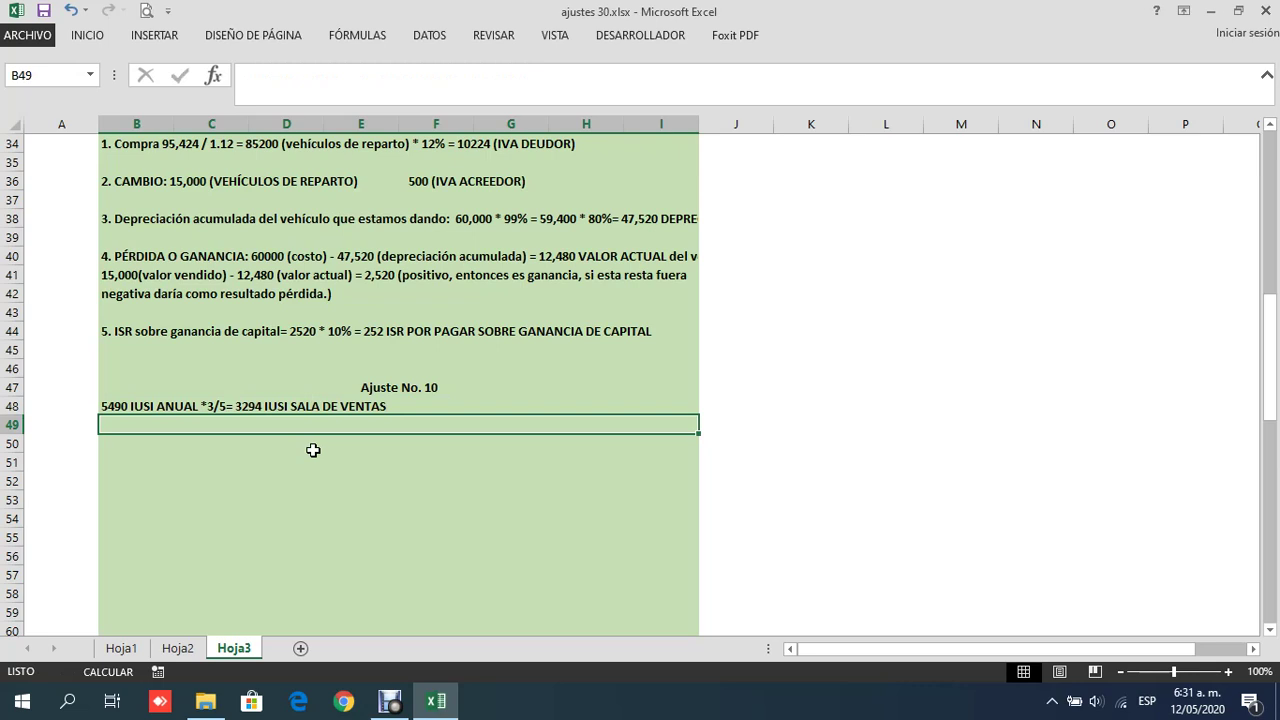
Enter "5490 * 2/5 = 2196 IUSI OFICINAS" in B49 of the Ajuste No. 10 calculations and left-align it
{"action": "type", "text": "5490"}
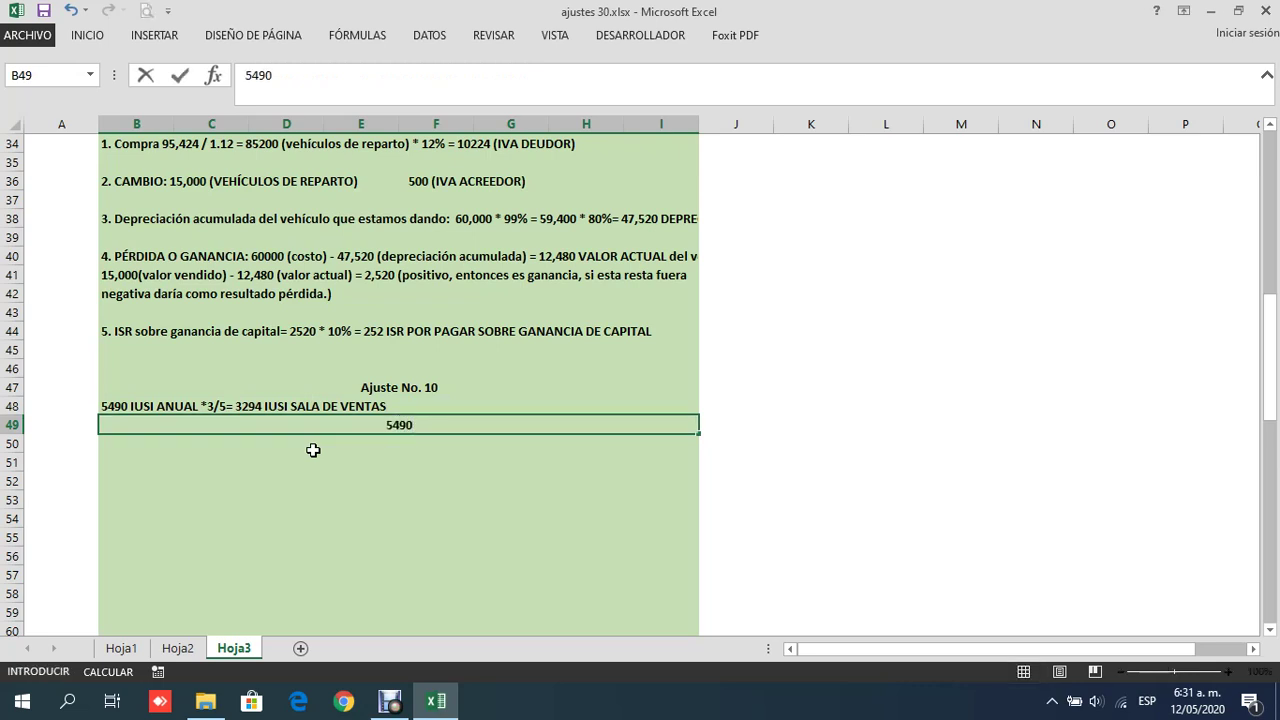
{"action": "type", "text": " * 2/5 ="}
{"action": "type", "text": "2196"}
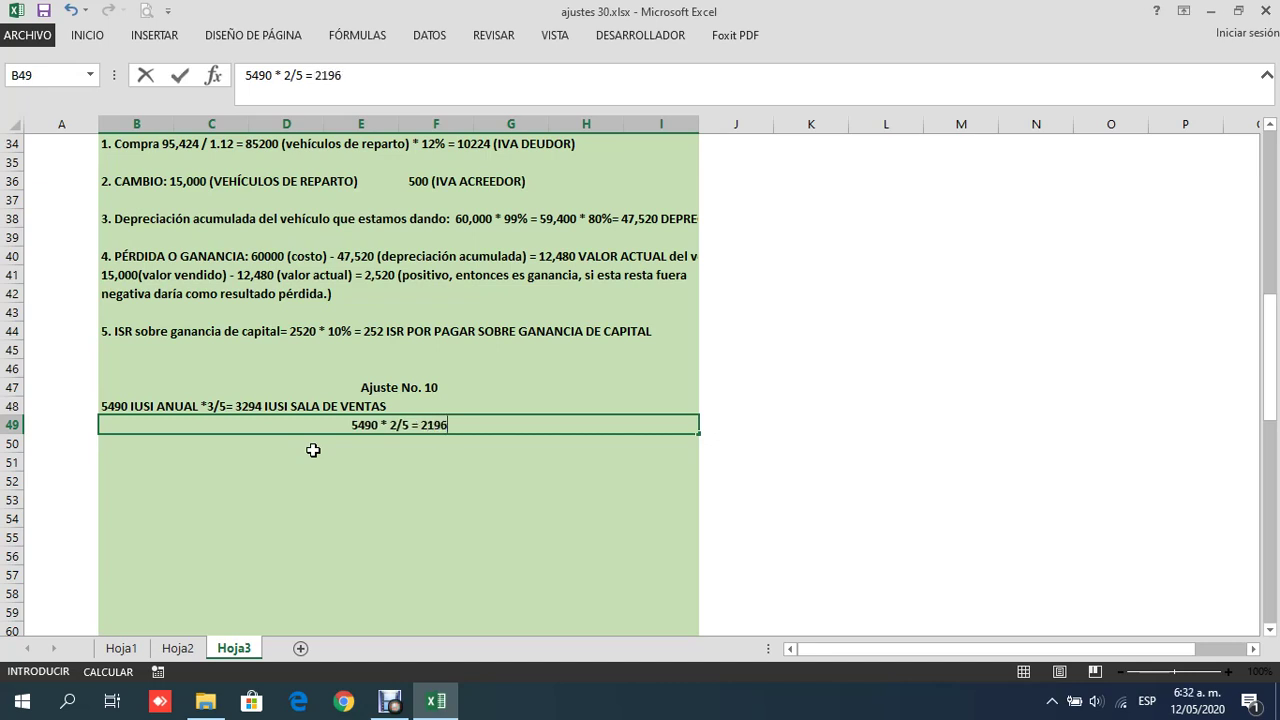
{"action": "type", "text": " I"}
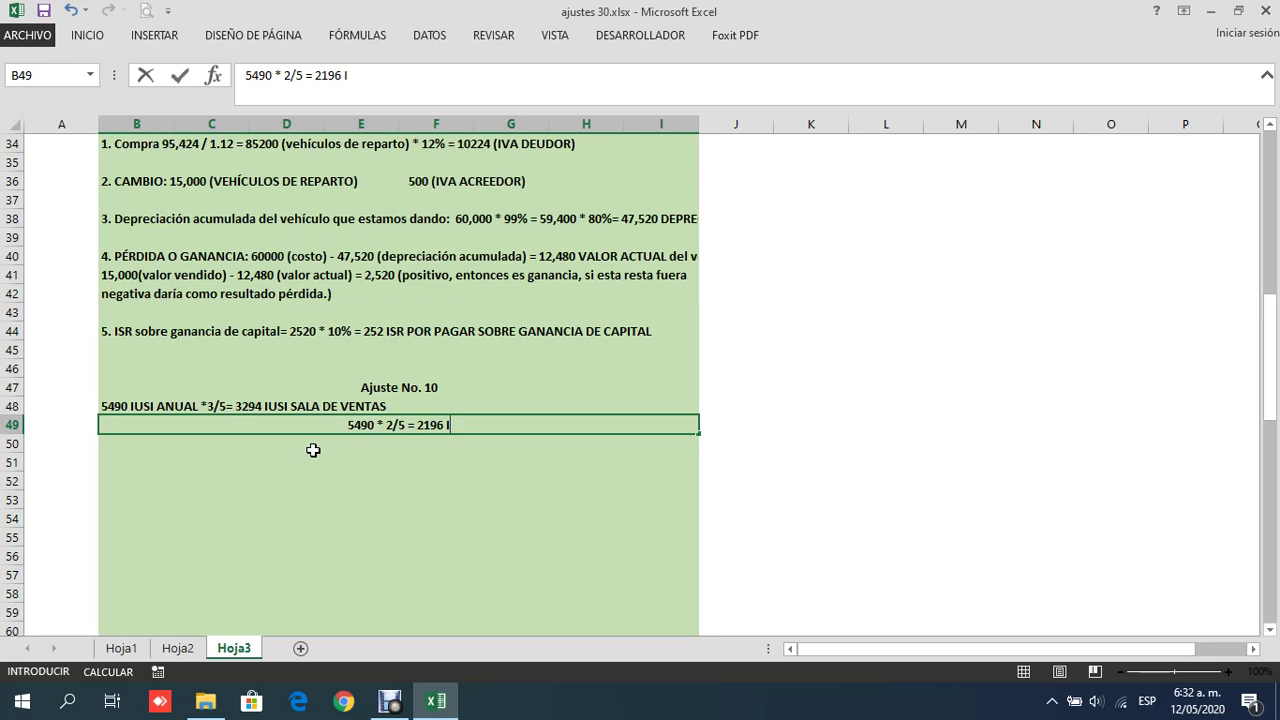
{"action": "type", "text": "USI OFICINAS"}
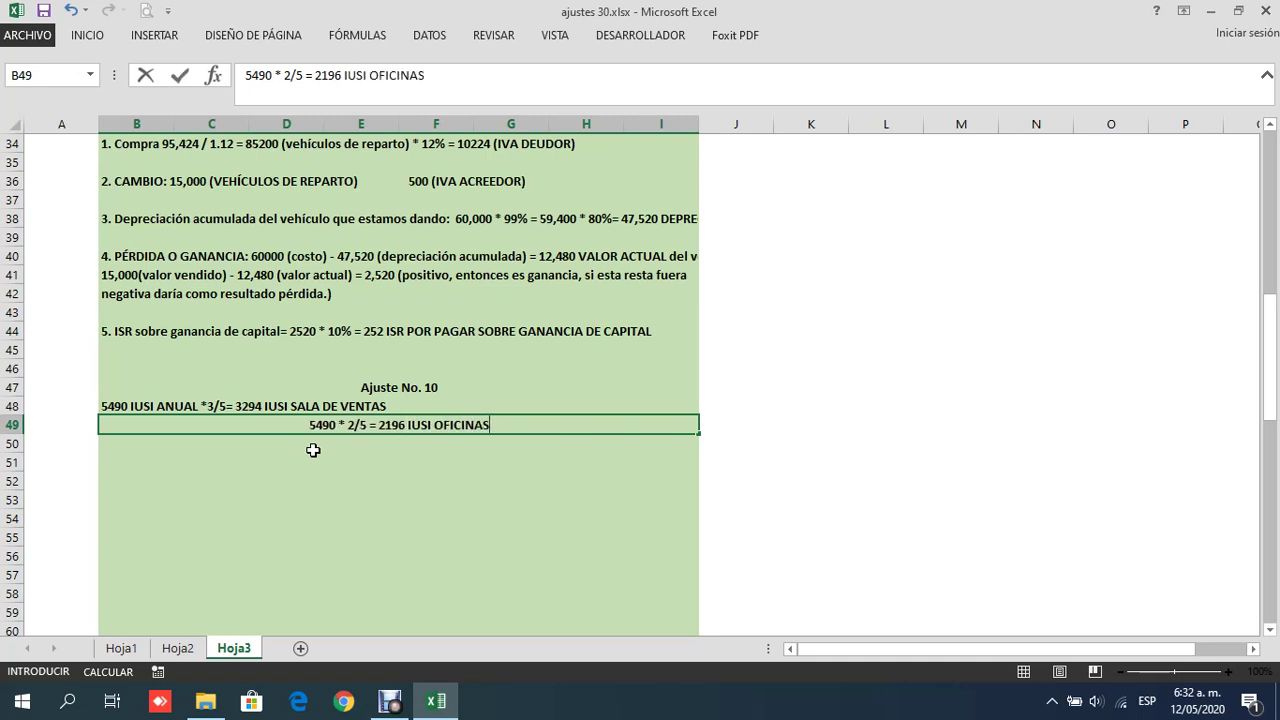
{"action": "key", "text": "Return"}
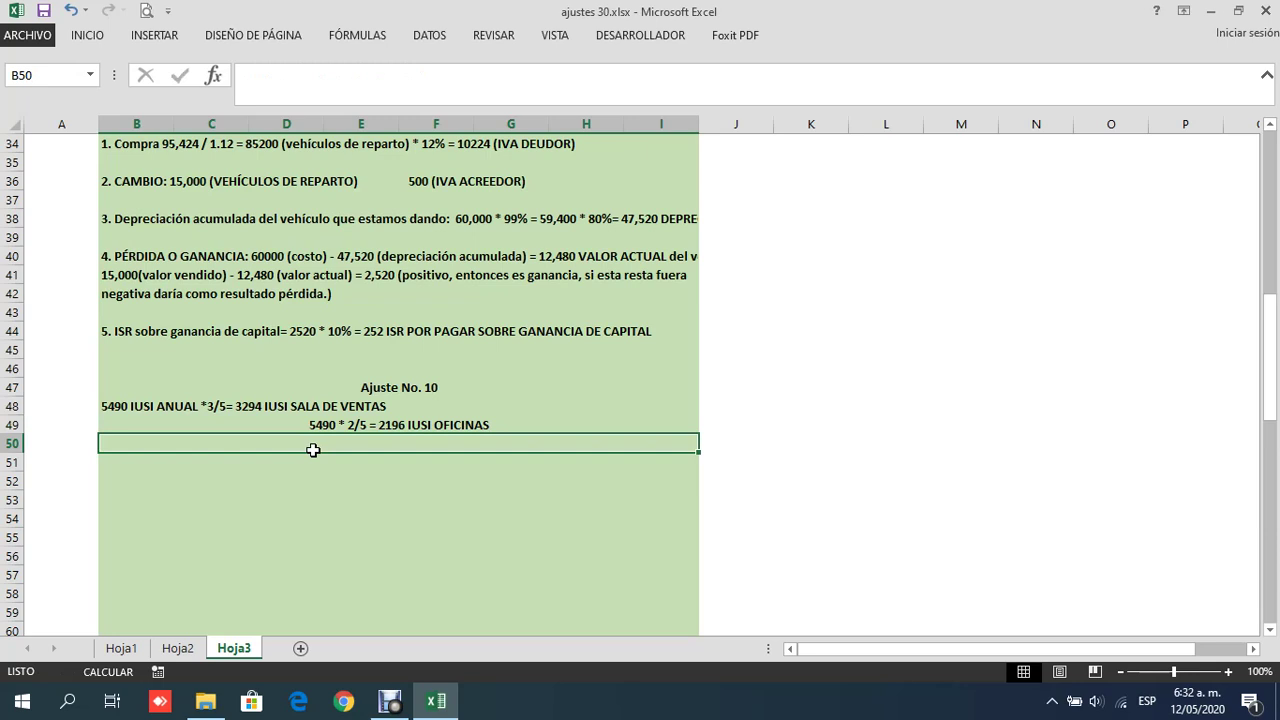
{"action": "left_click", "coordinate": [326, 425]}
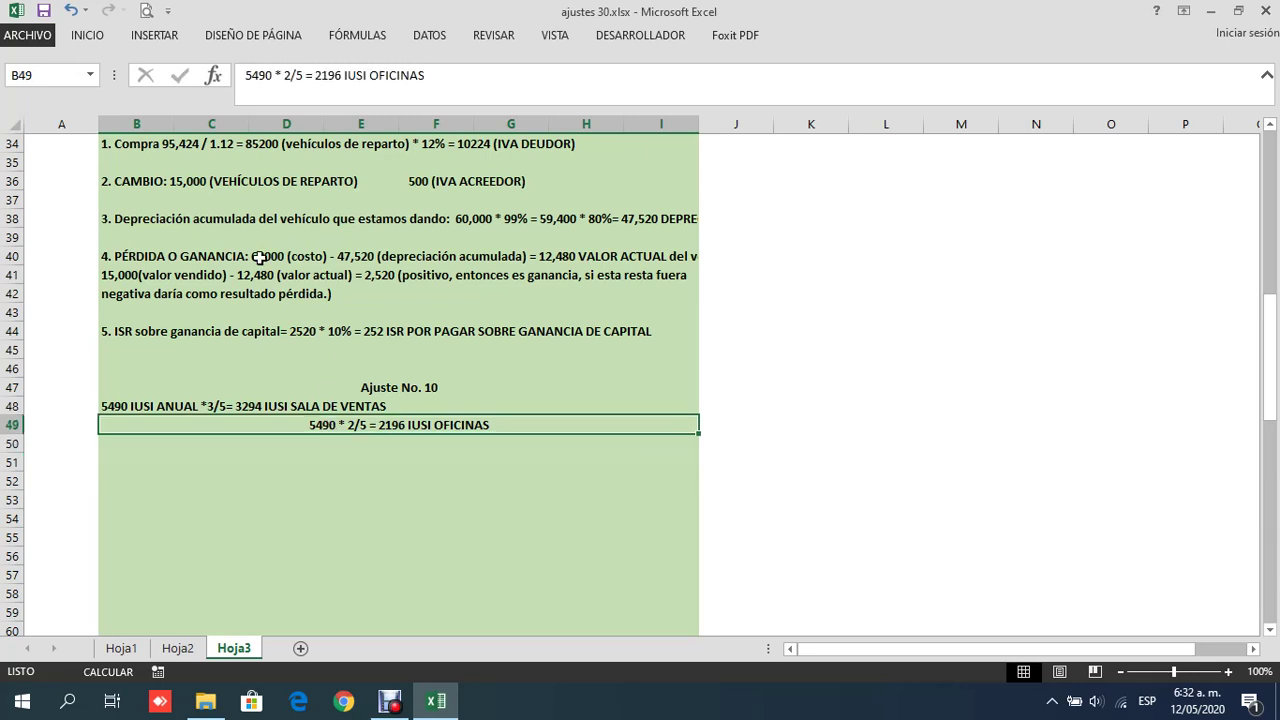
{"action": "left_click", "coordinate": [88, 36]}
{"action": "left_click", "coordinate": [292, 96]}
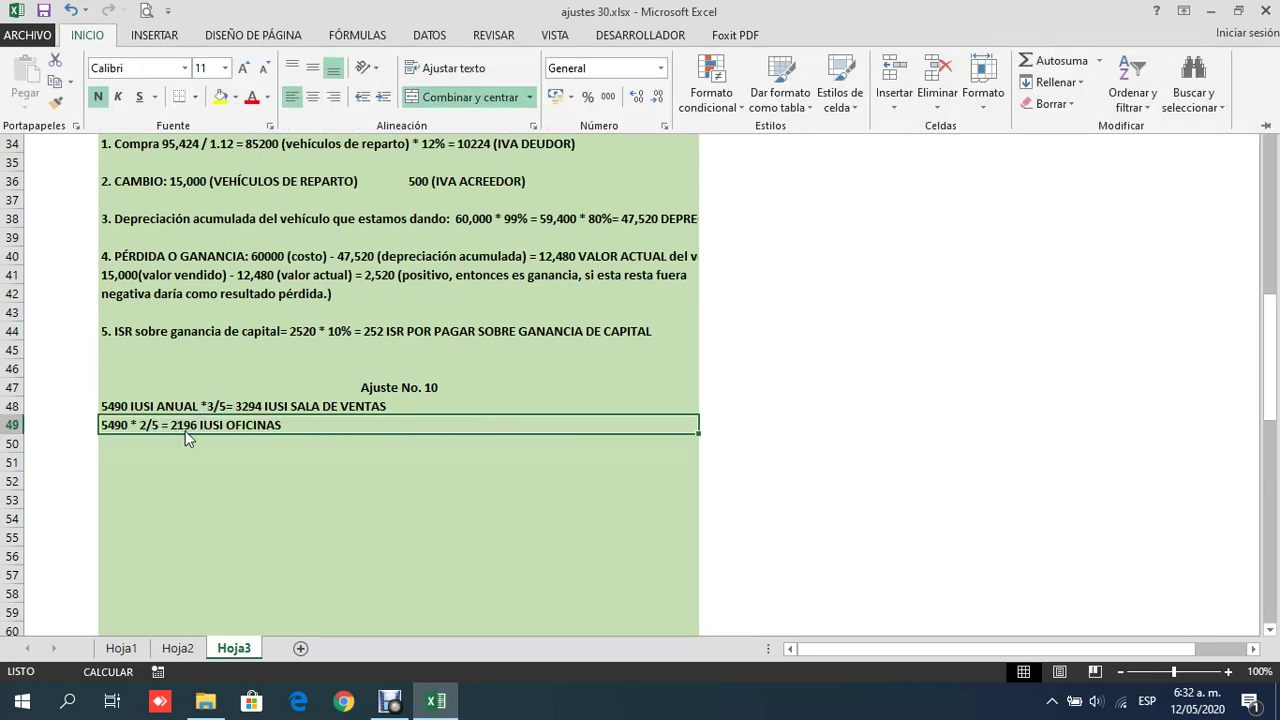
In Hoja1, enter the heading "Ajuste No. 10" in C62 and the account "IUSI sala de ventas" in C63
{"action": "left_click", "coordinate": [123, 648]}
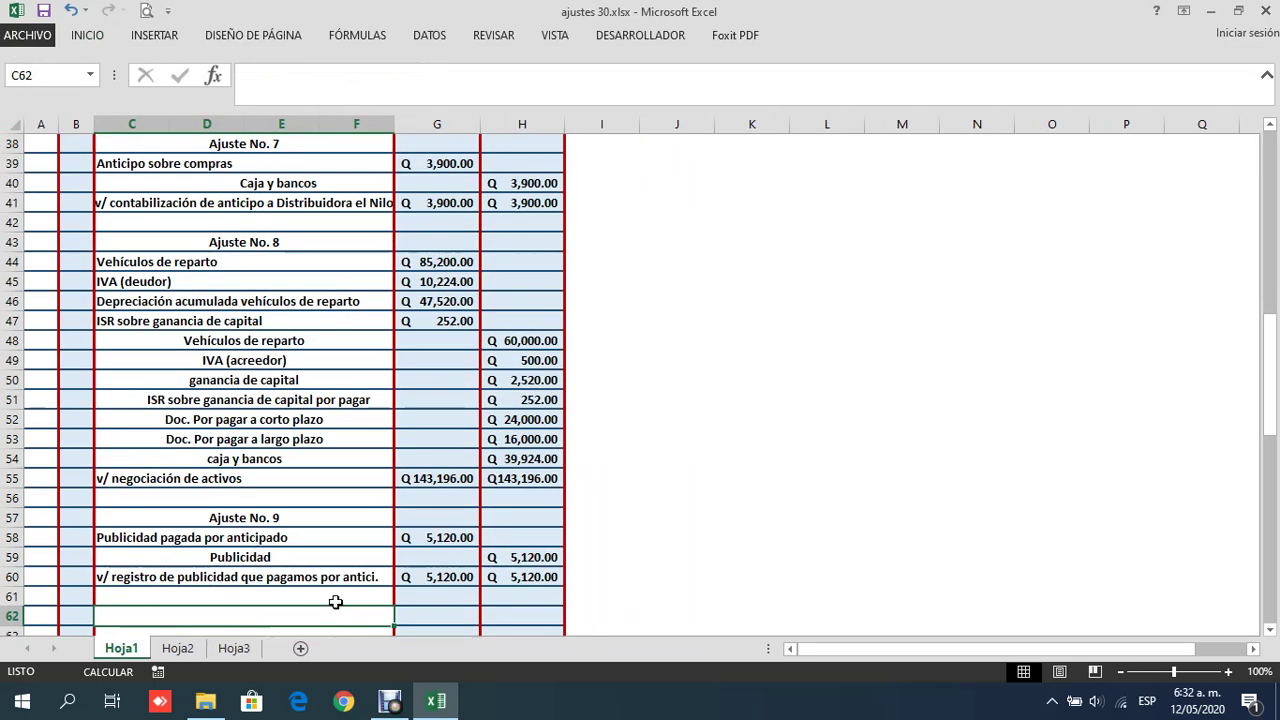
{"action": "type", "text": "Ajuste "}
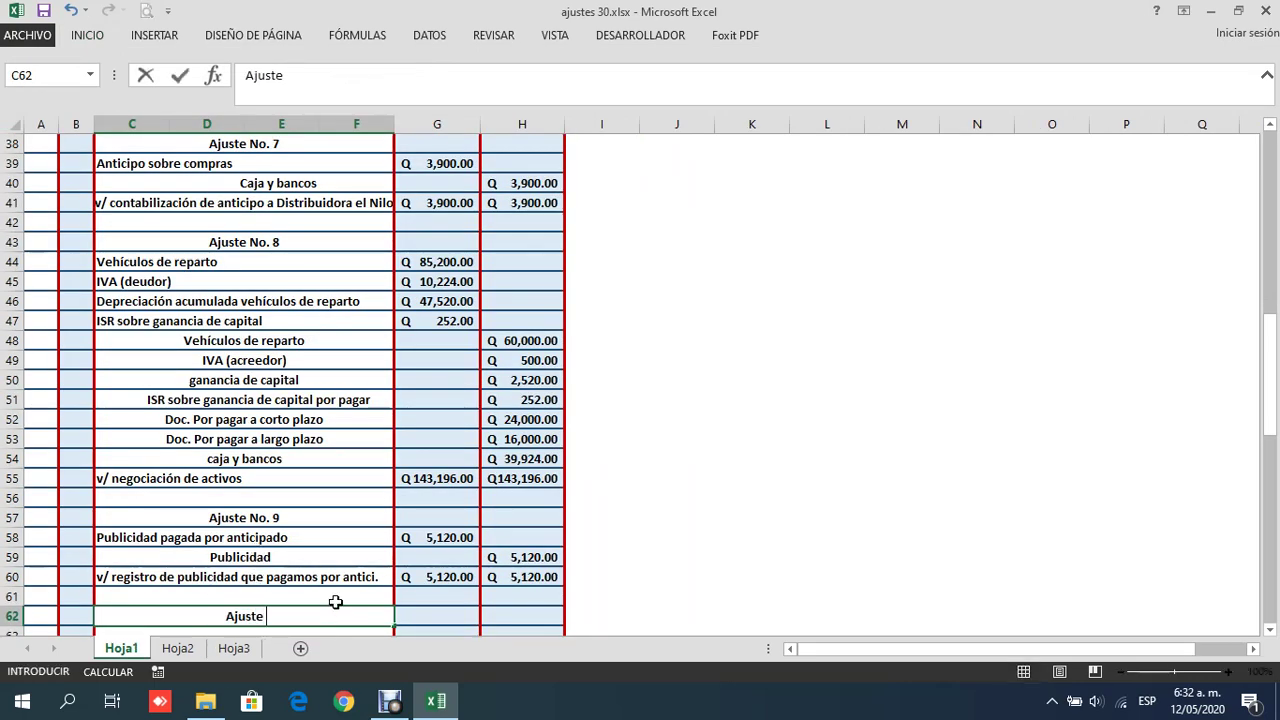
{"action": "type", "text": "No. 10"}
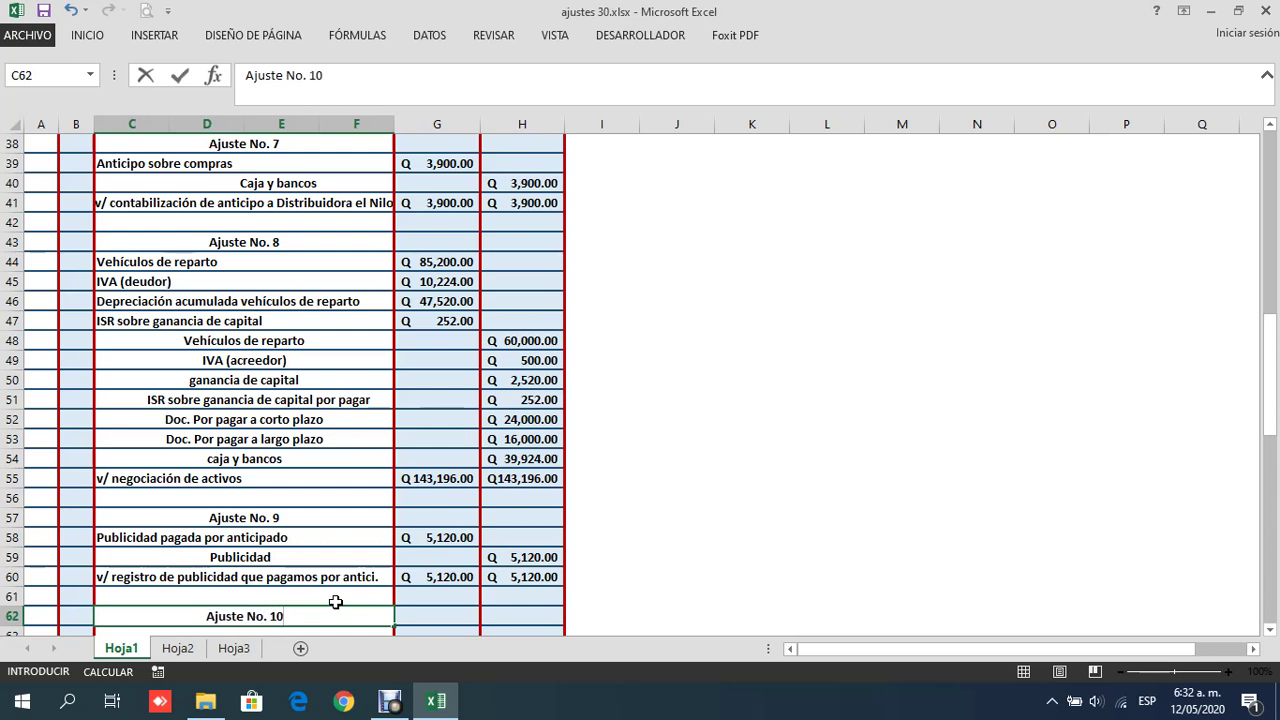
{"action": "key", "text": "Return"}
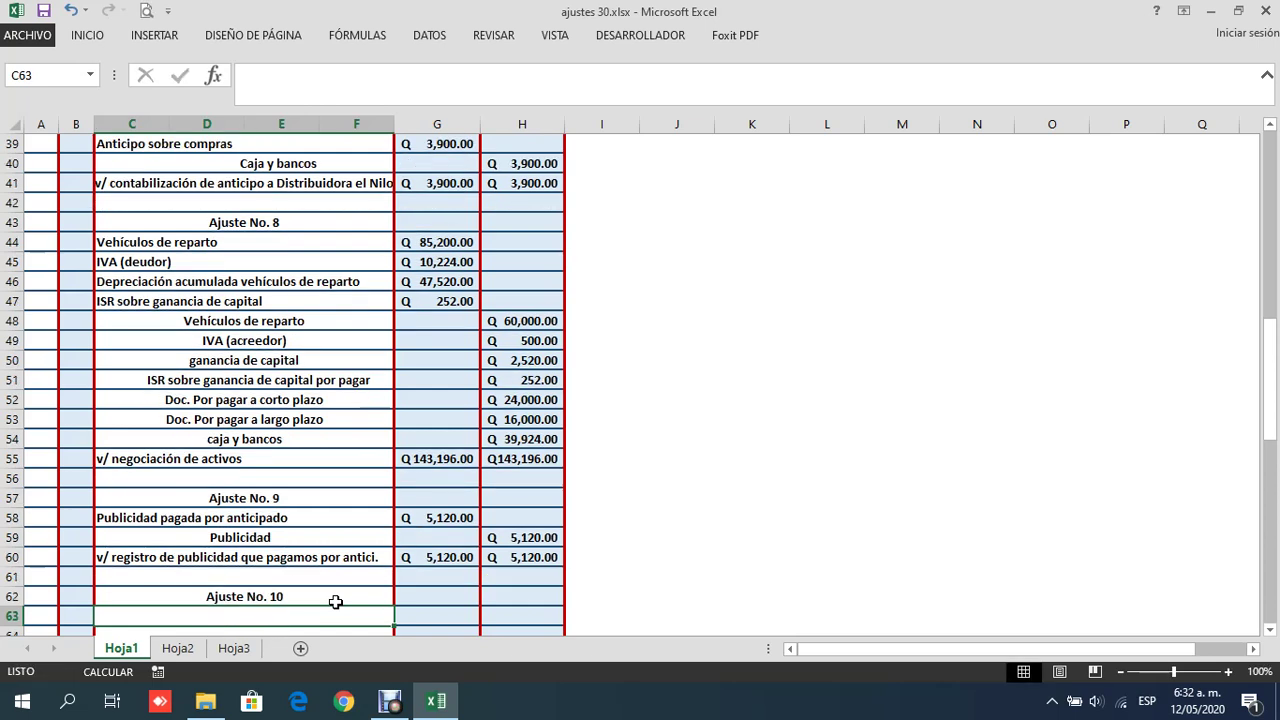
{"action": "type", "text": "IUSI"}
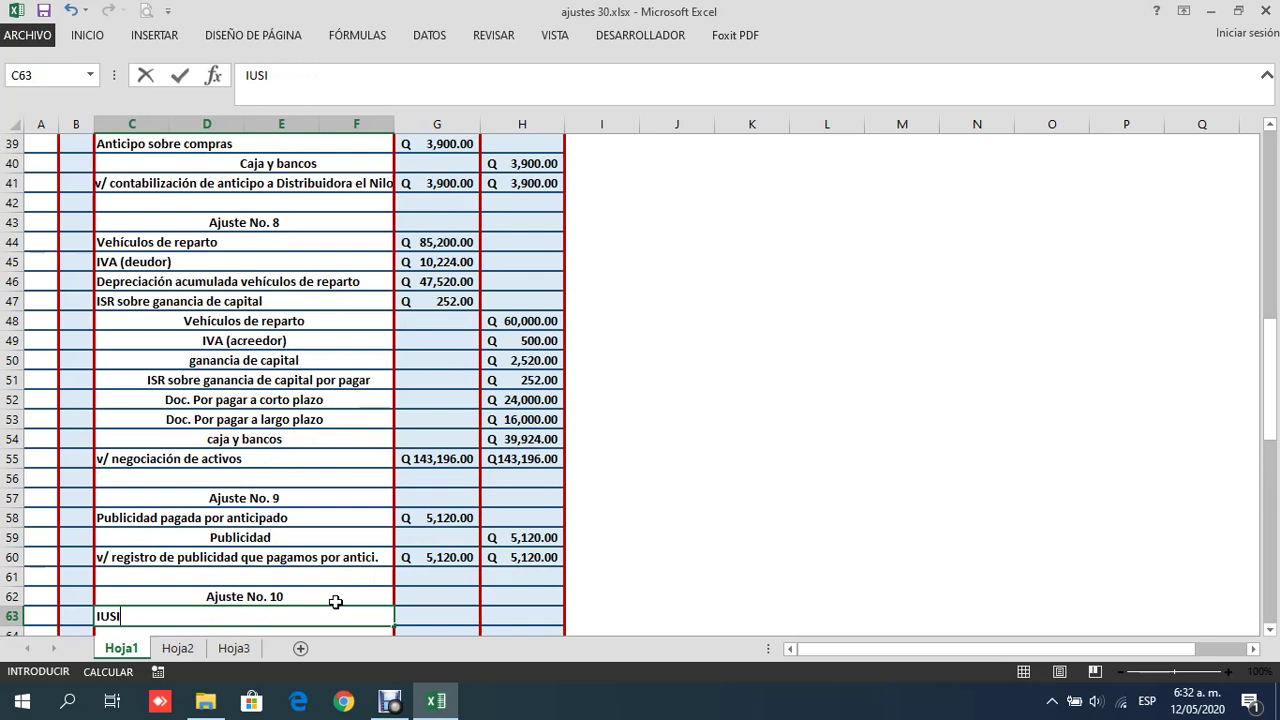
{"action": "type", "text": " sala de ventas"}
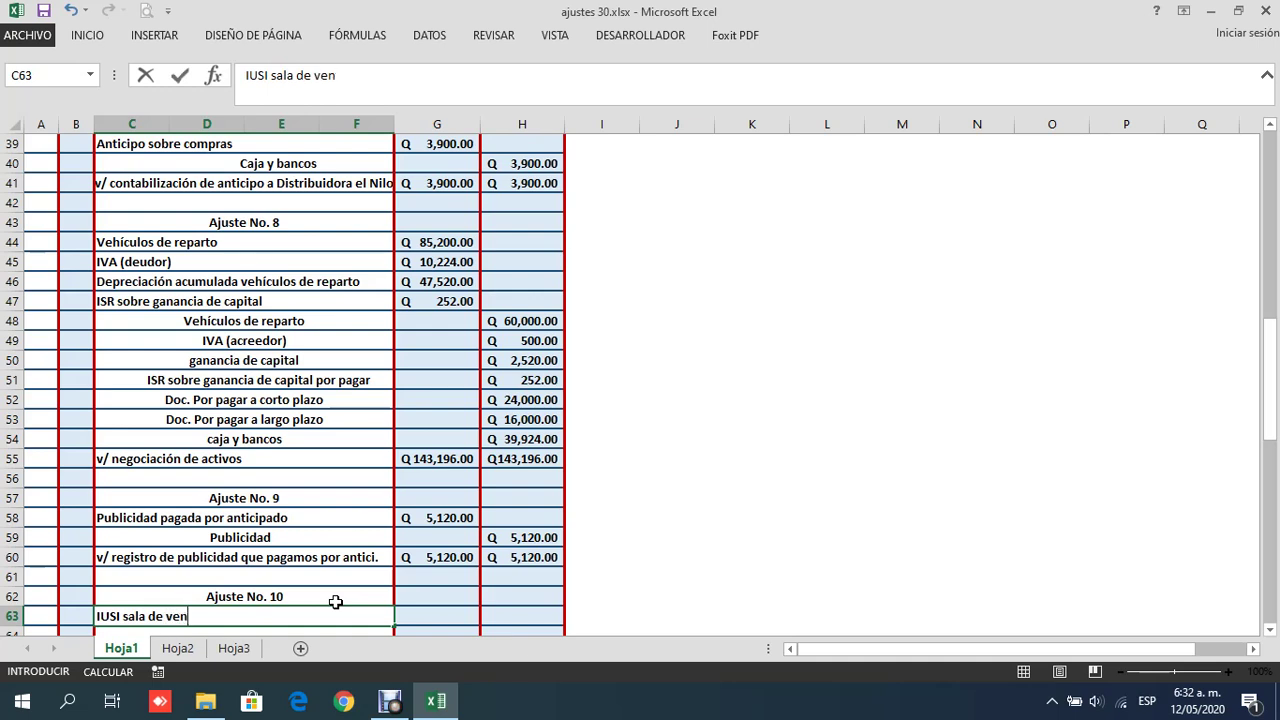
{"action": "key", "text": "Return"}
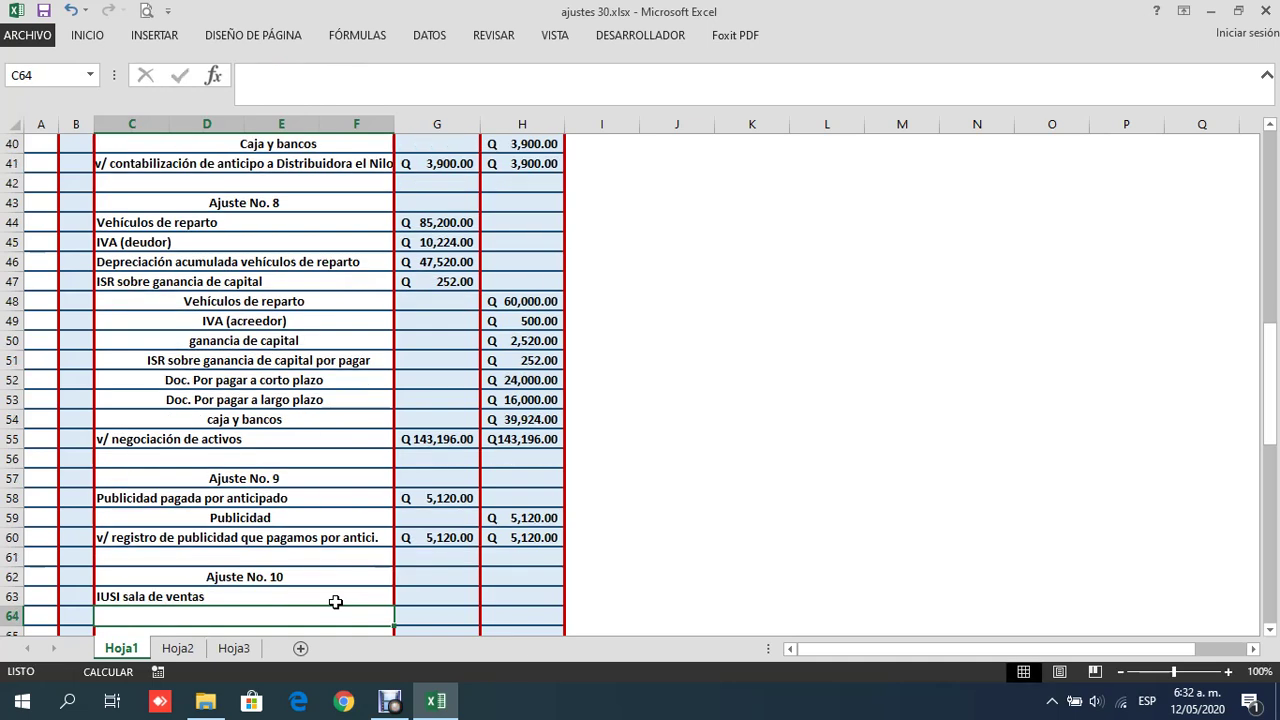
Enter the accounts "IUSI de oficinas" in C64 and "IUSI" in C65 under Ajuste No. 10
{"action": "type", "text": "IUSI"}
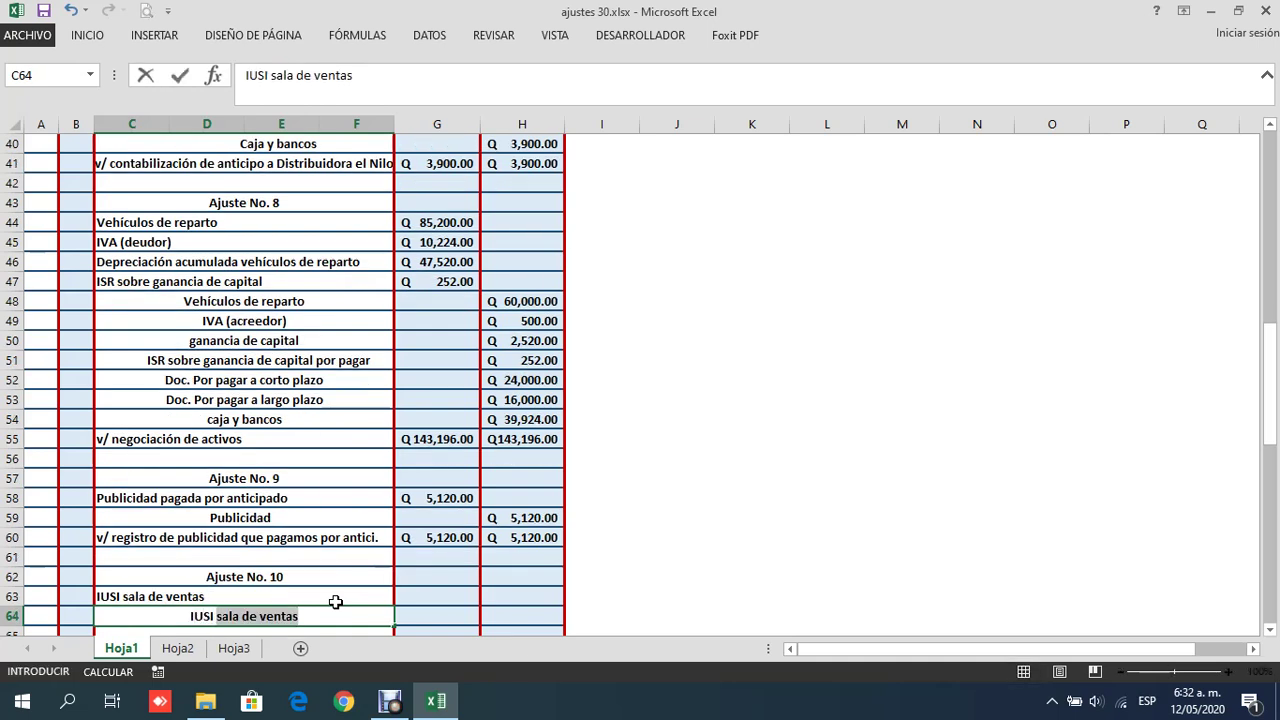
{"action": "type", "text": " DE D"}
{"action": "key", "text": "BackSpace"}
{"action": "key", "text": "BackSpace"}
{"action": "key", "text": "BackSpace"}
{"action": "key", "text": "BackSpace"}
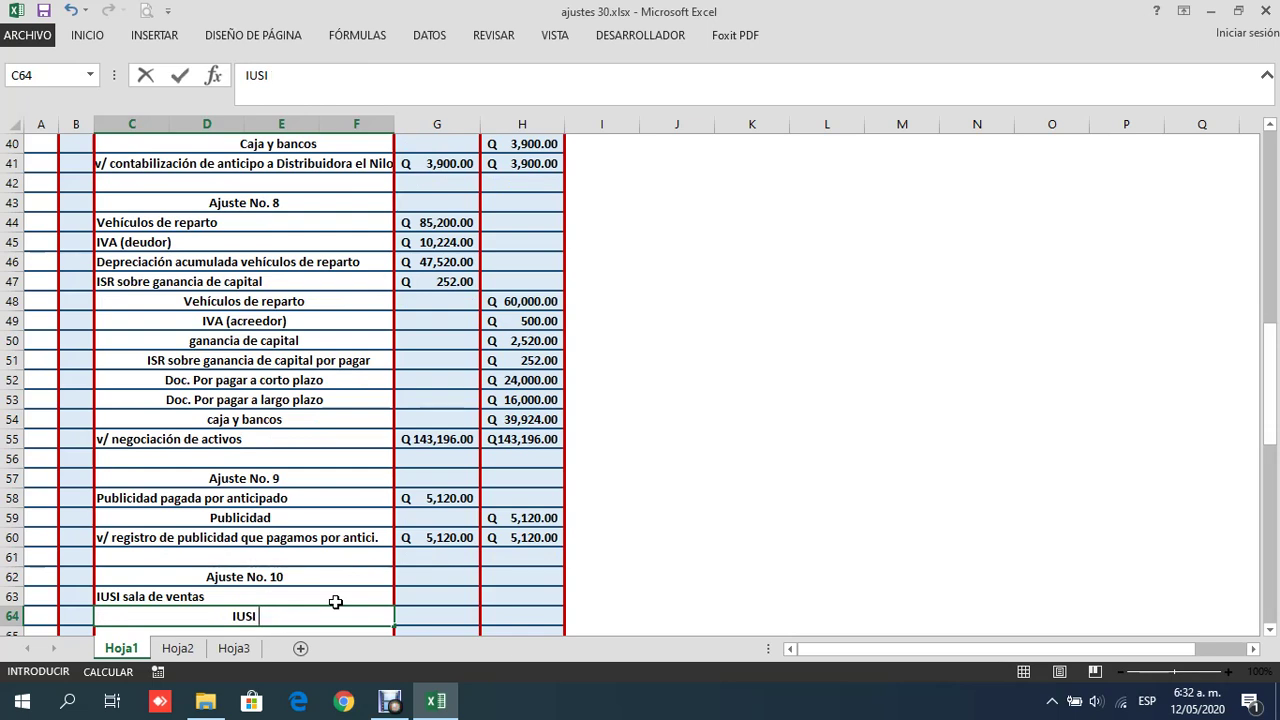
{"action": "type", "text": "de oficinas"}
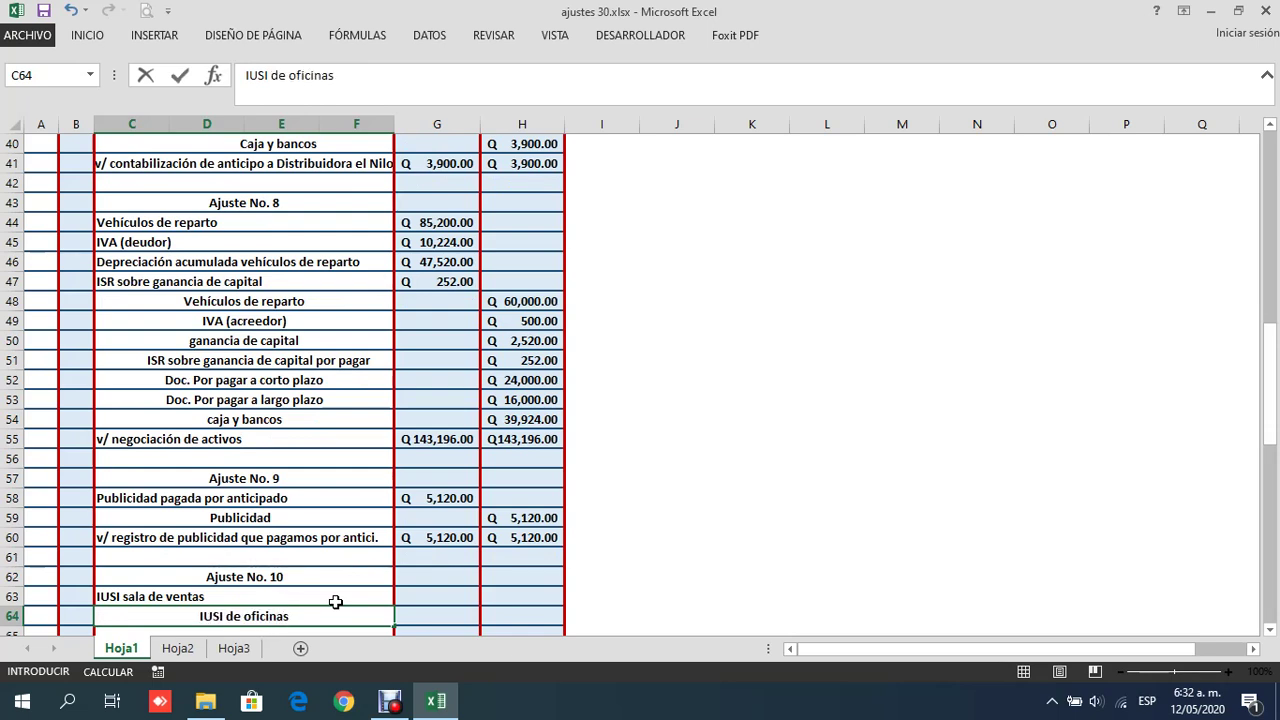
{"action": "key", "text": "Return"}
{"action": "type", "text": "IUSI"}
{"action": "key", "text": "Return"}
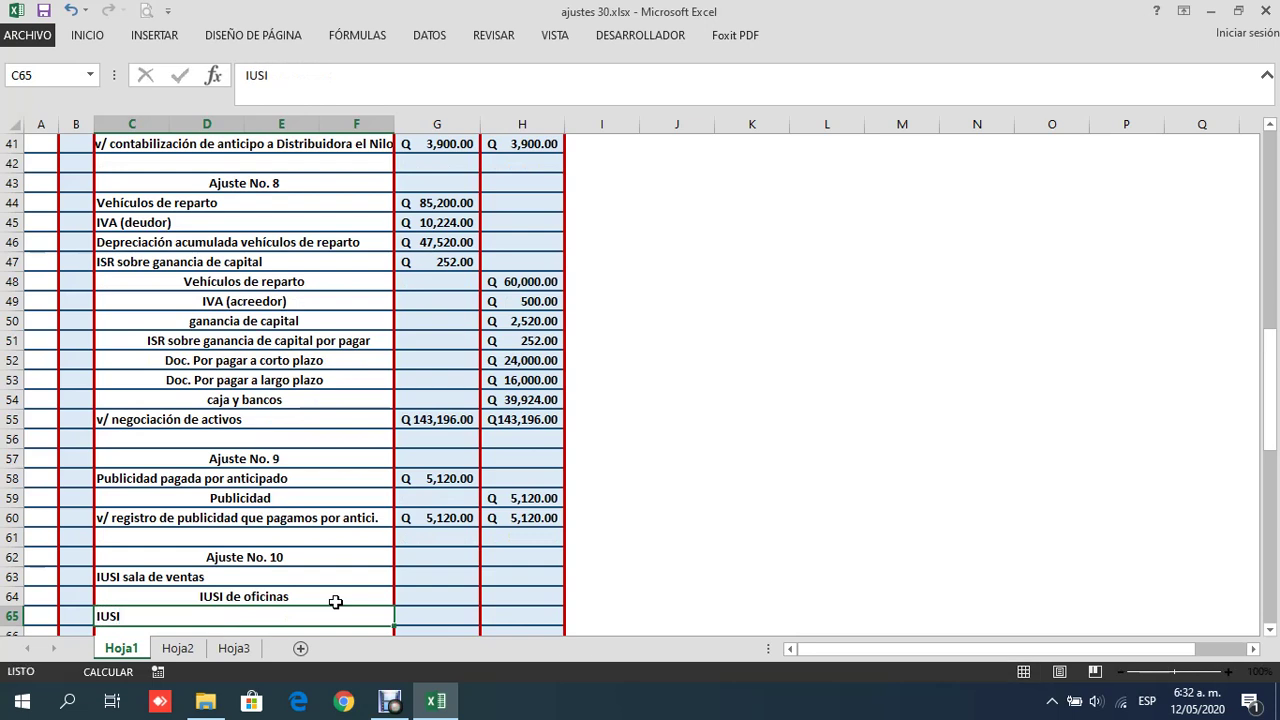
Left-align the "IUSI de oficinas" account in C64 as a debit entry
{"action": "left_click", "coordinate": [285, 577]}
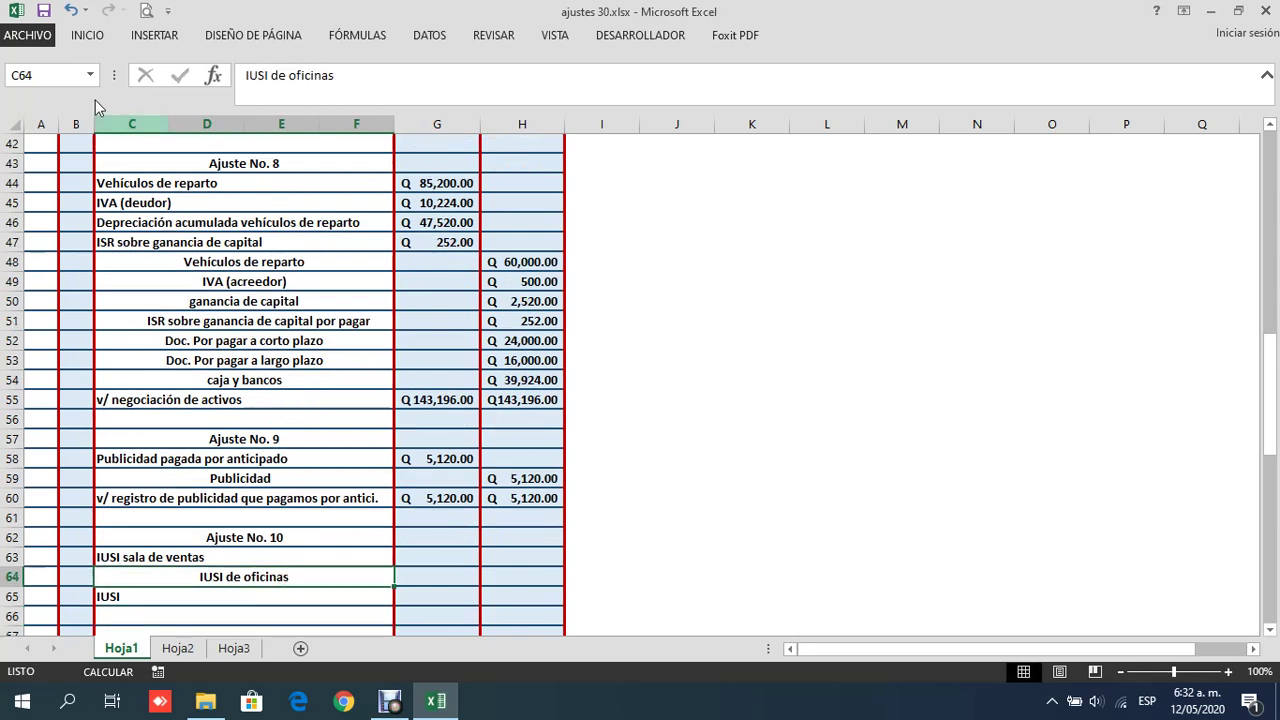
{"action": "left_click", "coordinate": [86, 38]}
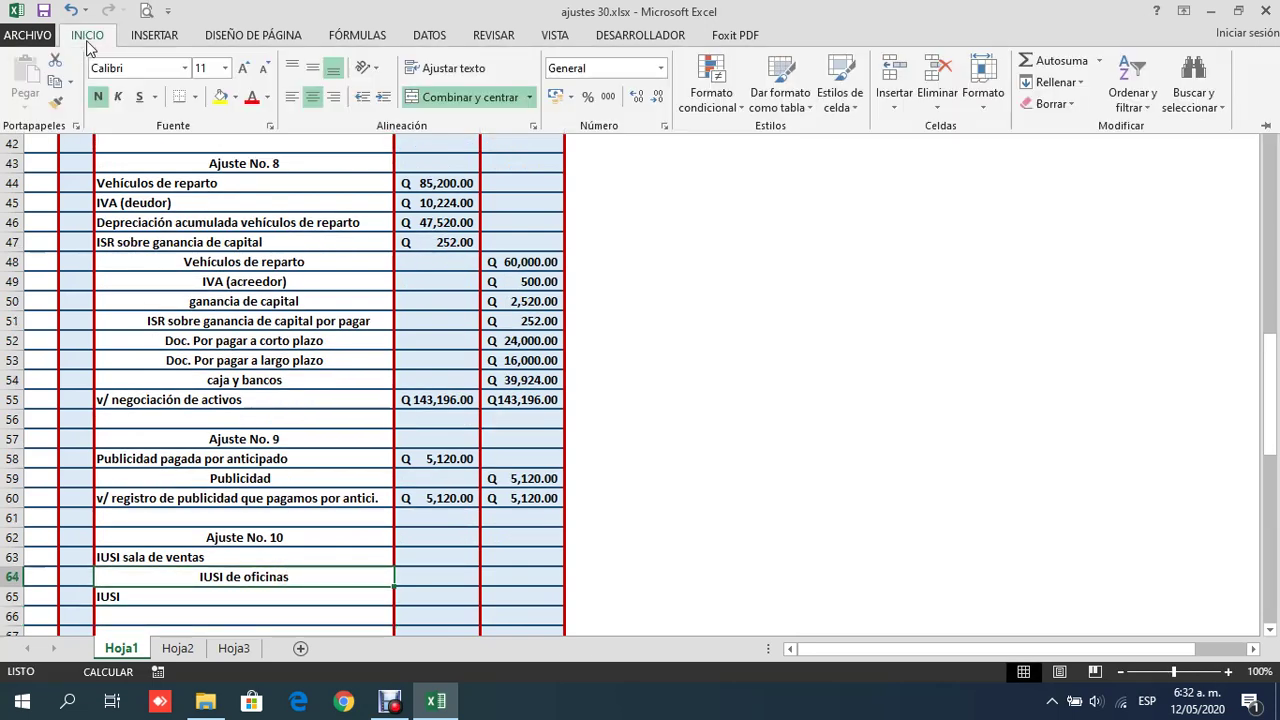
{"action": "left_click", "coordinate": [291, 97]}
Check the tax account names in the Hoja2 exercise text and center the "IUSI" credit account in C65 of Hoja1
{"action": "left_click", "coordinate": [197, 598]}
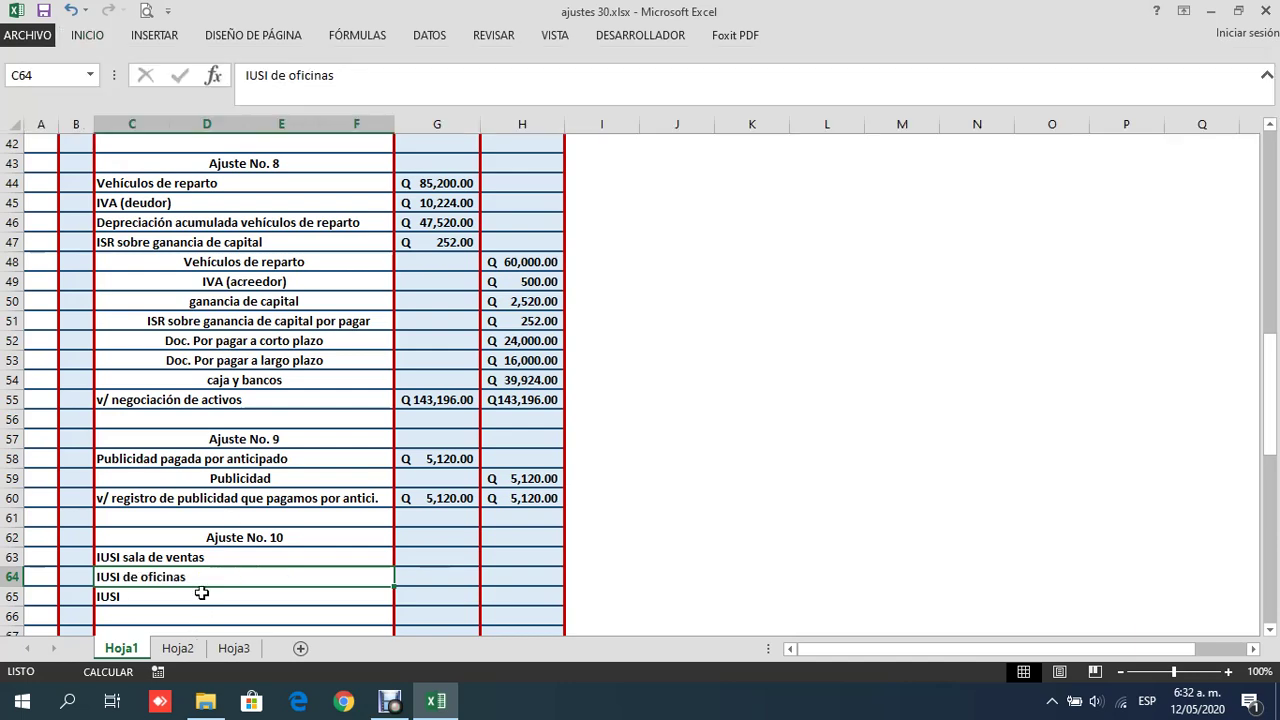
{"action": "left_click", "coordinate": [202, 597]}
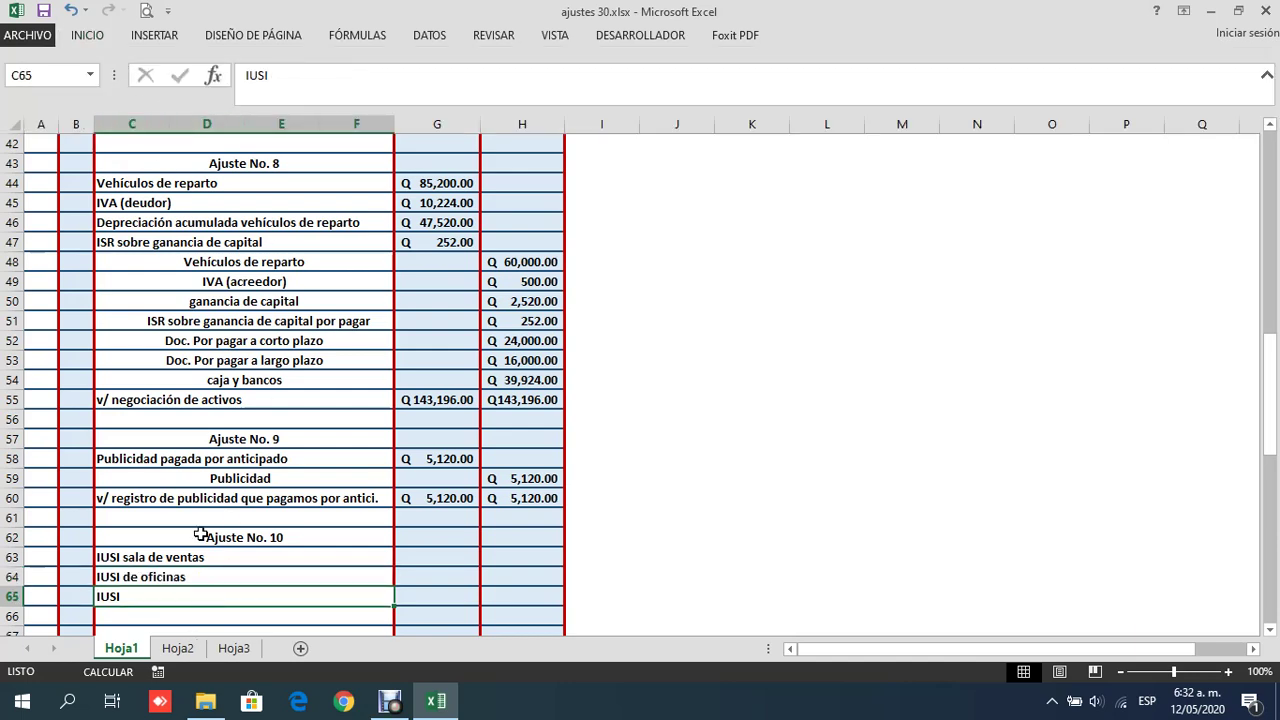
{"action": "left_click", "coordinate": [175, 648]}
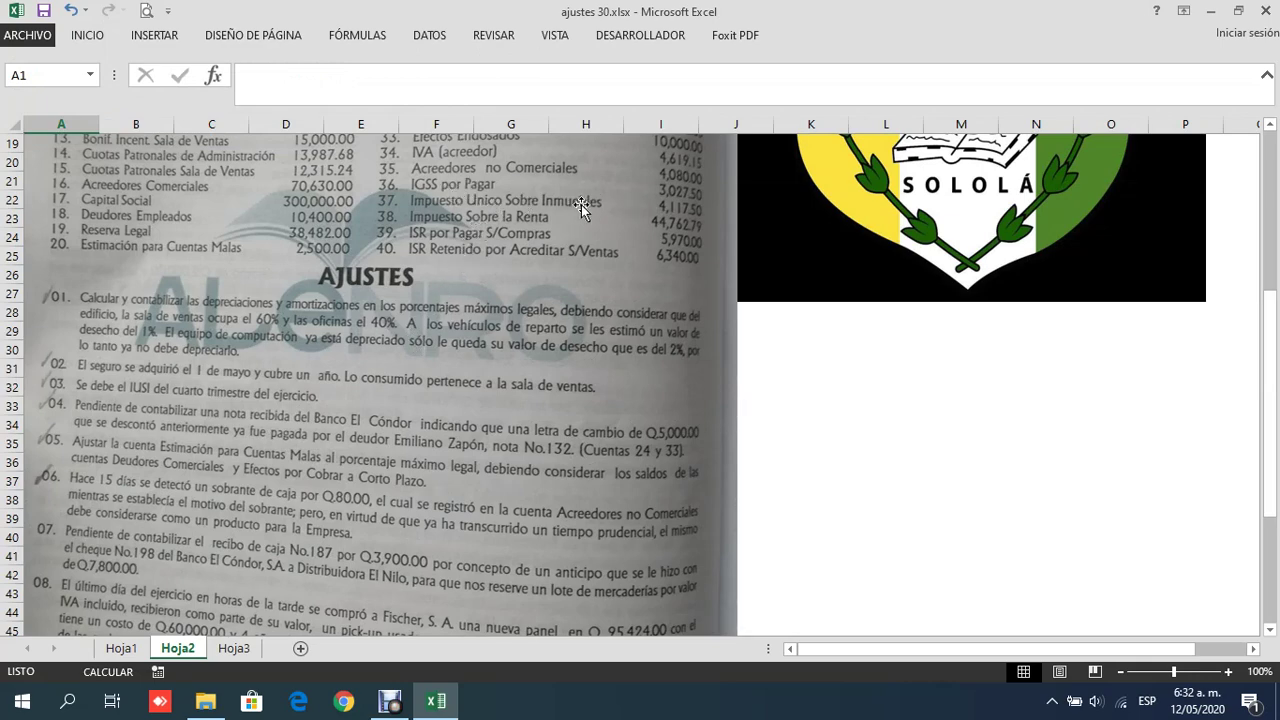
{"action": "left_click", "coordinate": [121, 648]}
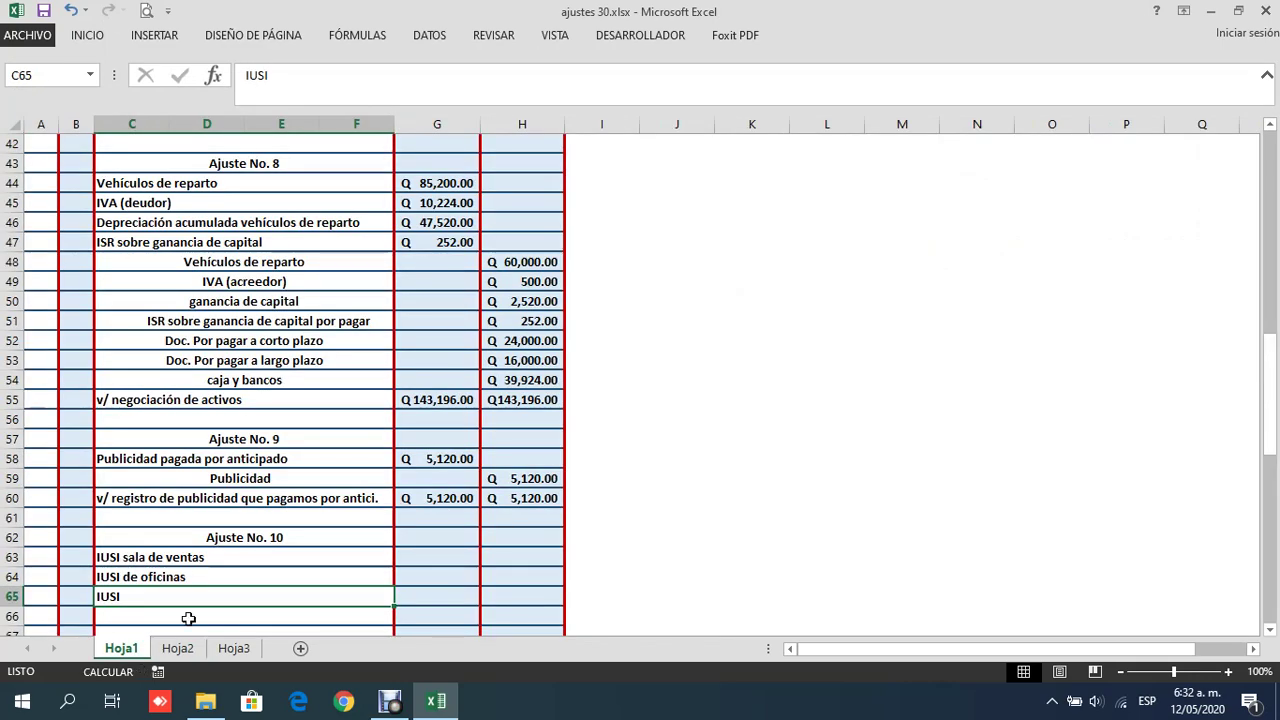
{"action": "left_click", "coordinate": [94, 40]}
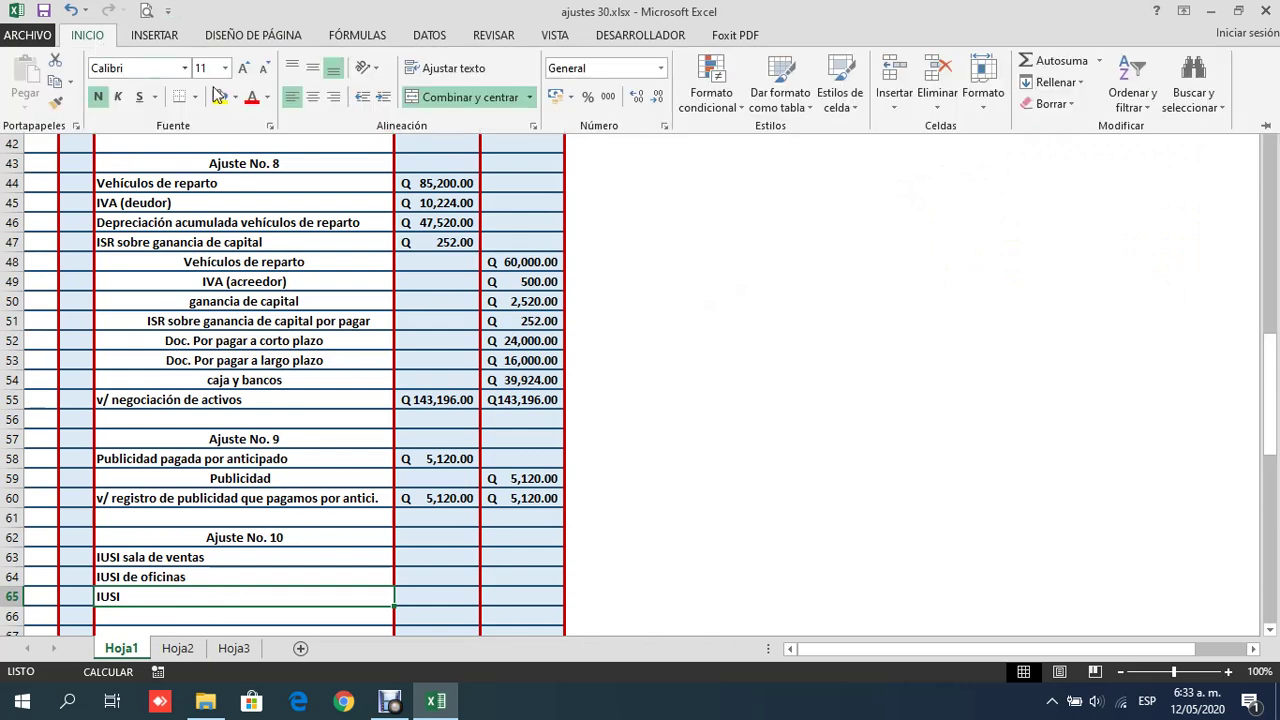
{"action": "left_click", "coordinate": [313, 97]}
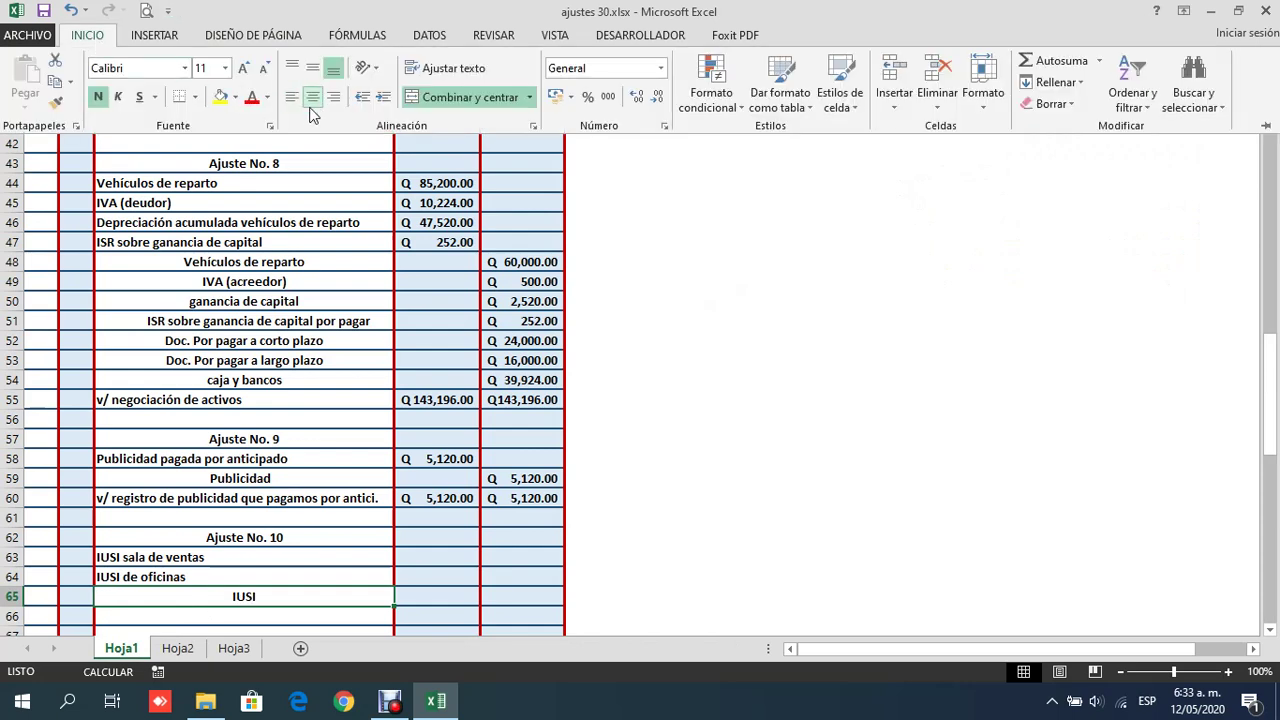
Look up the sales-room IUSI share in Hoja3 and enter 3294 as its debit in G63 of Hoja1
{"action": "left_click", "coordinate": [434, 558]}
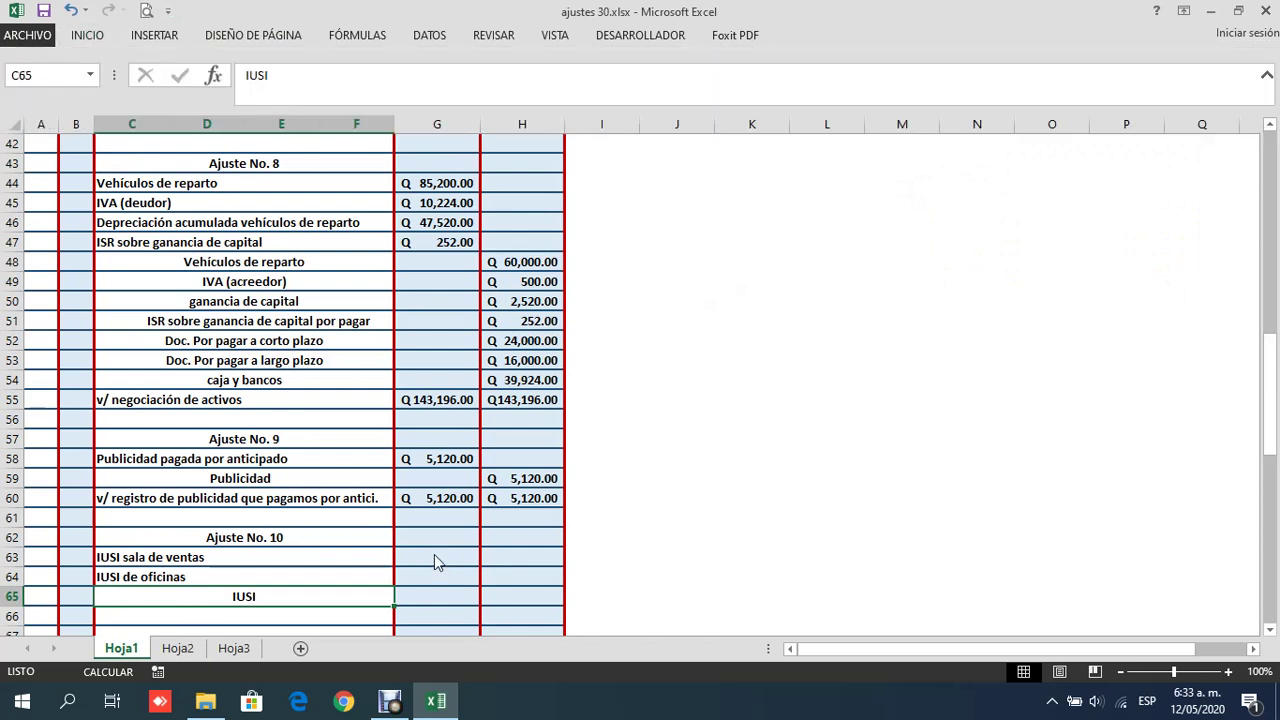
{"action": "left_click", "coordinate": [434, 554]}
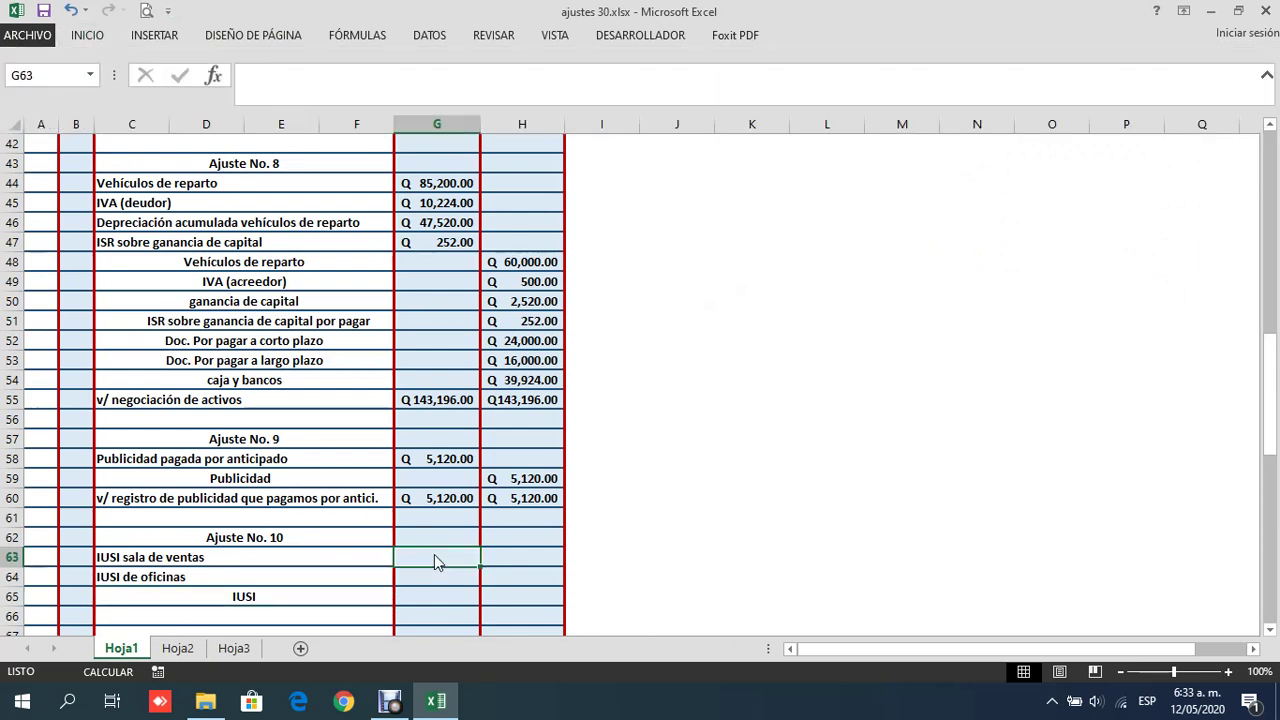
{"action": "left_click", "coordinate": [180, 648]}
{"action": "left_click", "coordinate": [232, 648]}
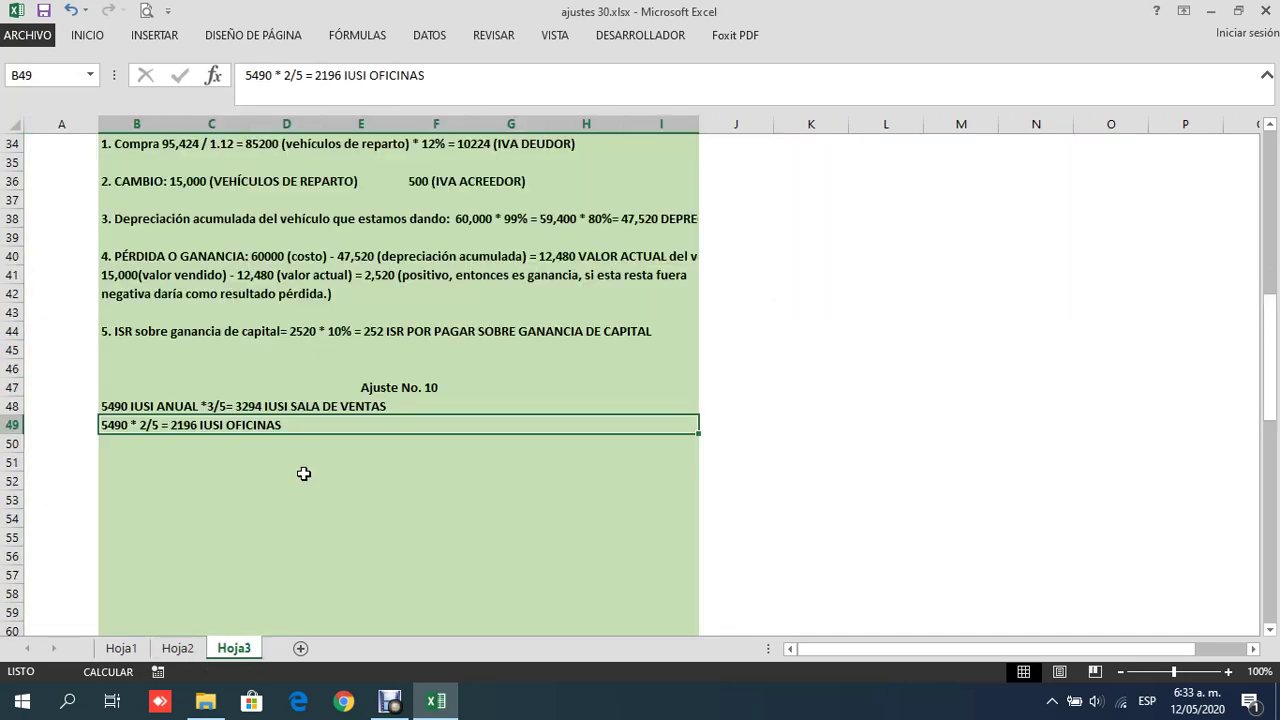
{"action": "left_click", "coordinate": [120, 648]}
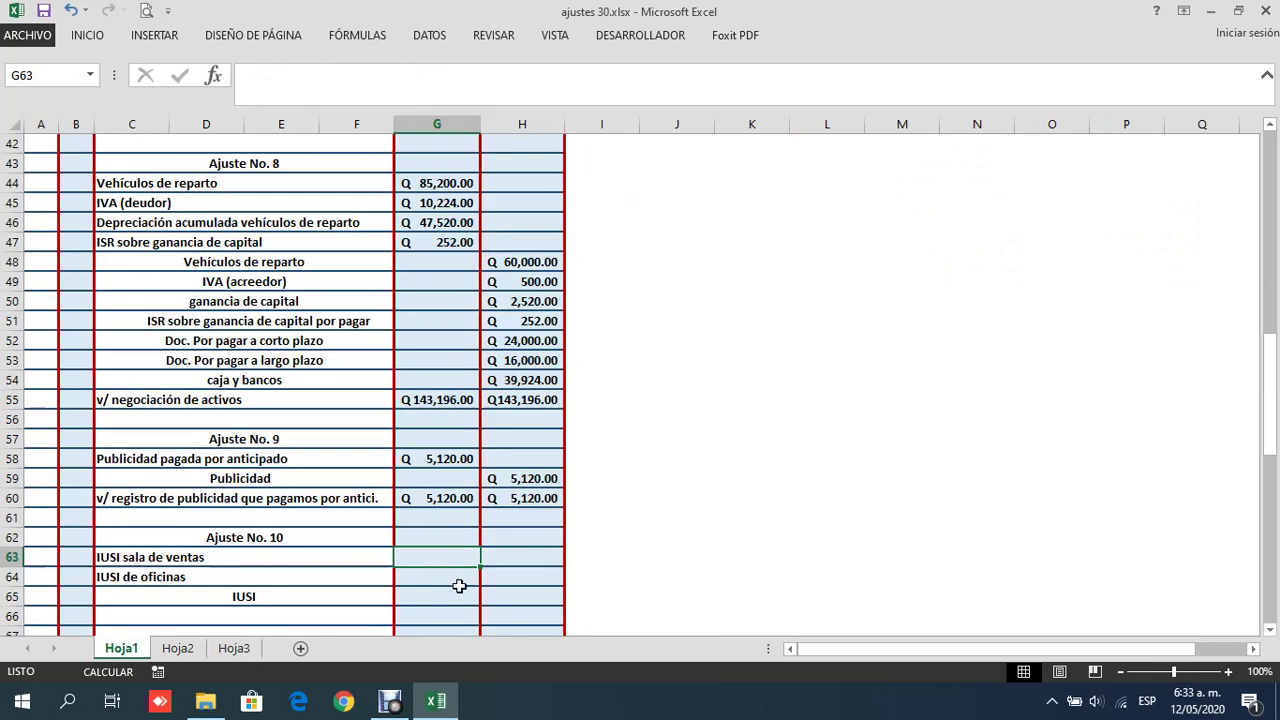
{"action": "type", "text": "3,2"}
{"action": "type", "text": "94"}
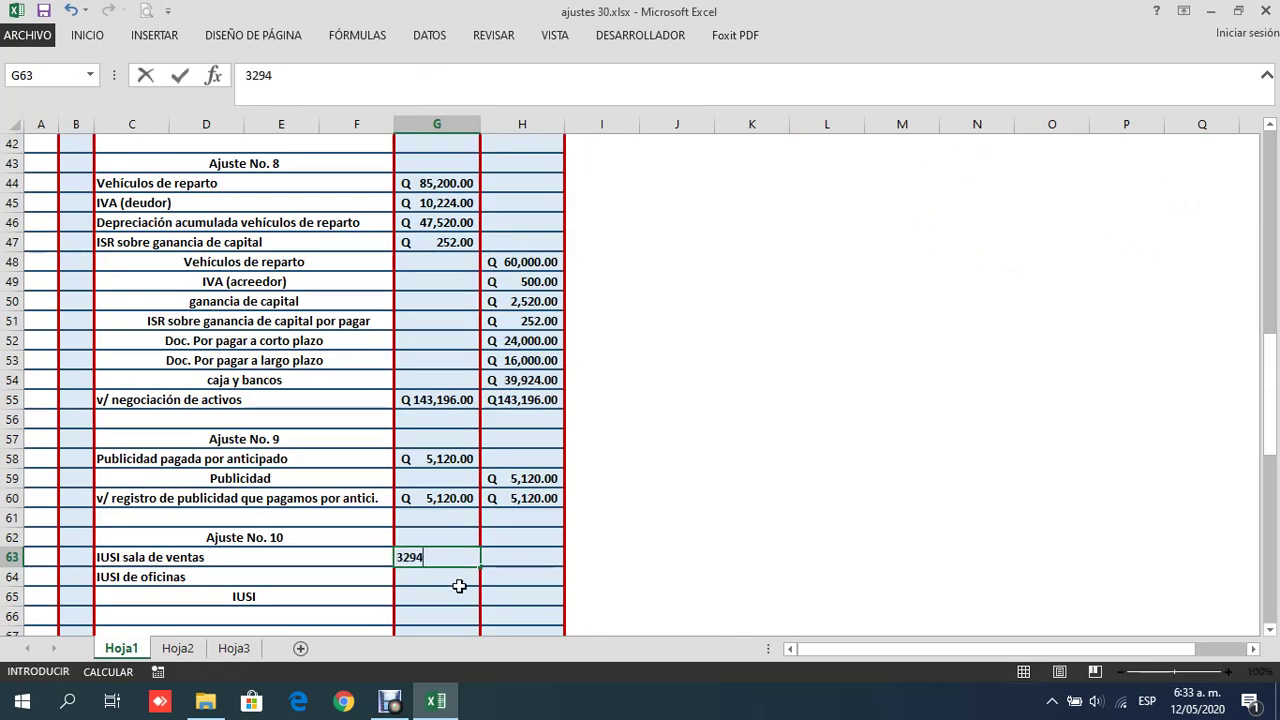
{"action": "key", "text": "Return"}
Look up the office IUSI share in Hoja3 and enter 2196 as its debit in G64 of Hoja1
{"action": "left_click", "coordinate": [248, 649]}
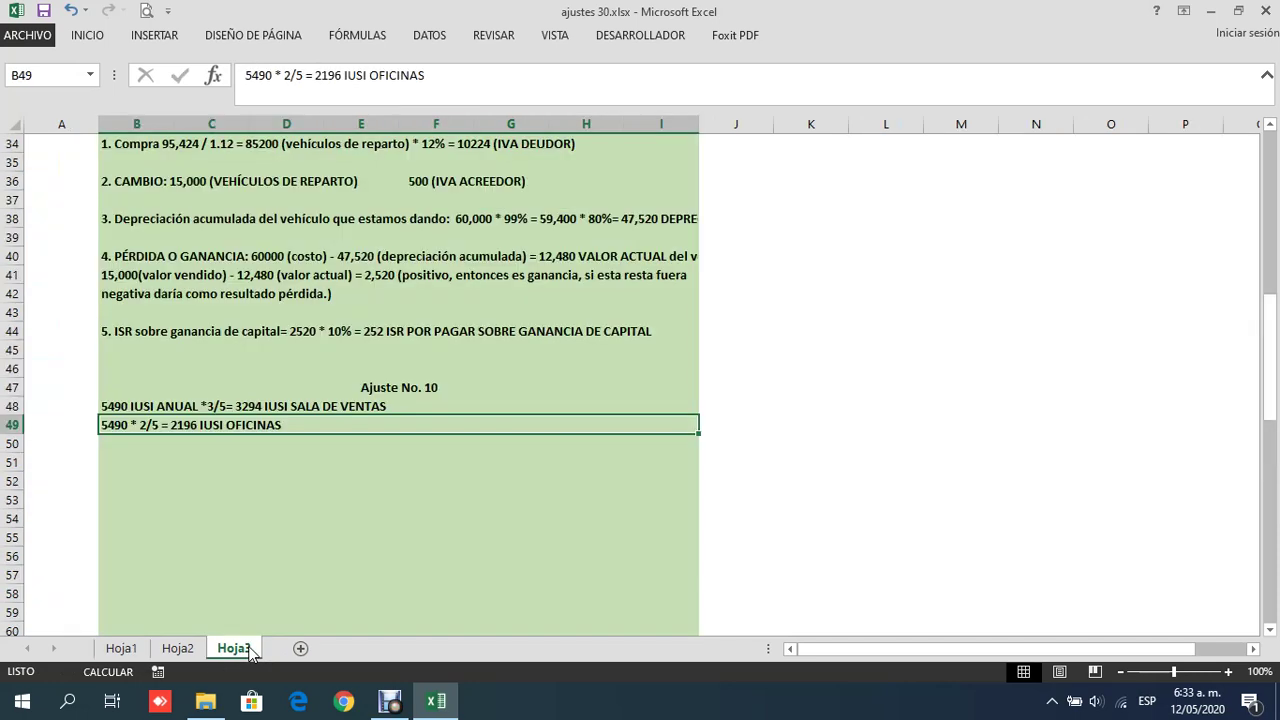
{"action": "left_click", "coordinate": [121, 648]}
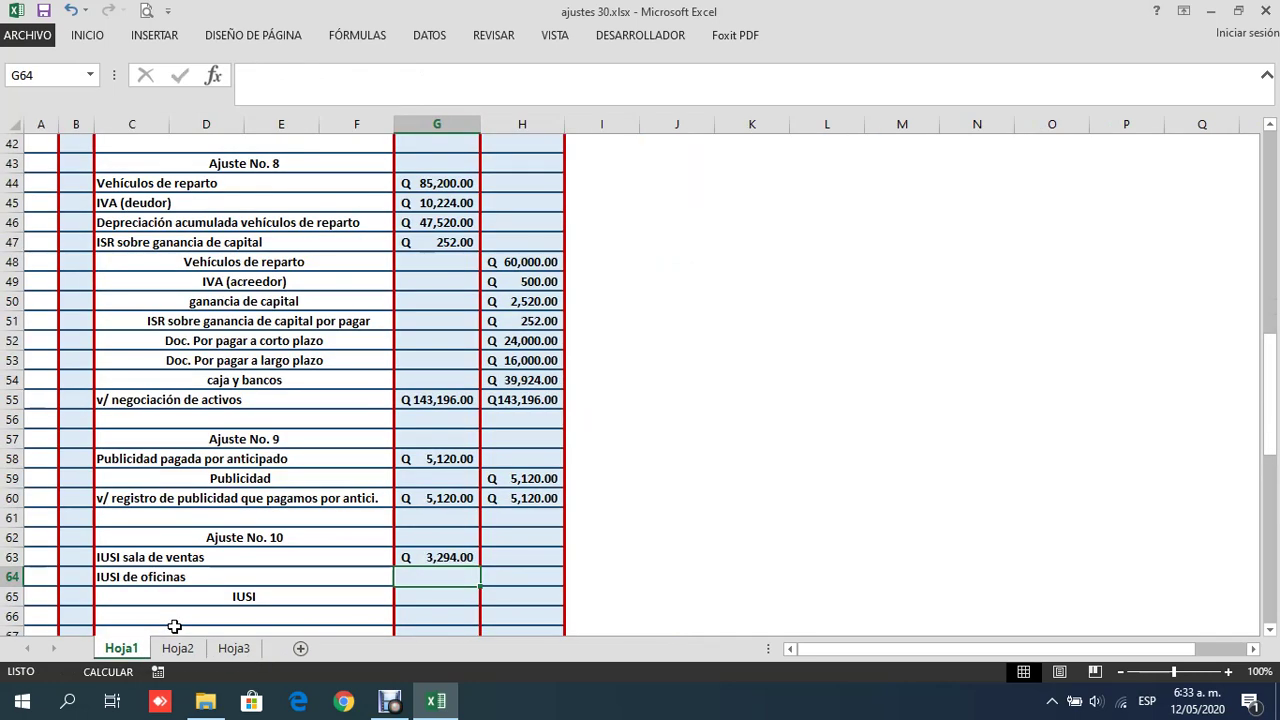
{"action": "type", "text": "2196"}
{"action": "key", "text": "Return"}
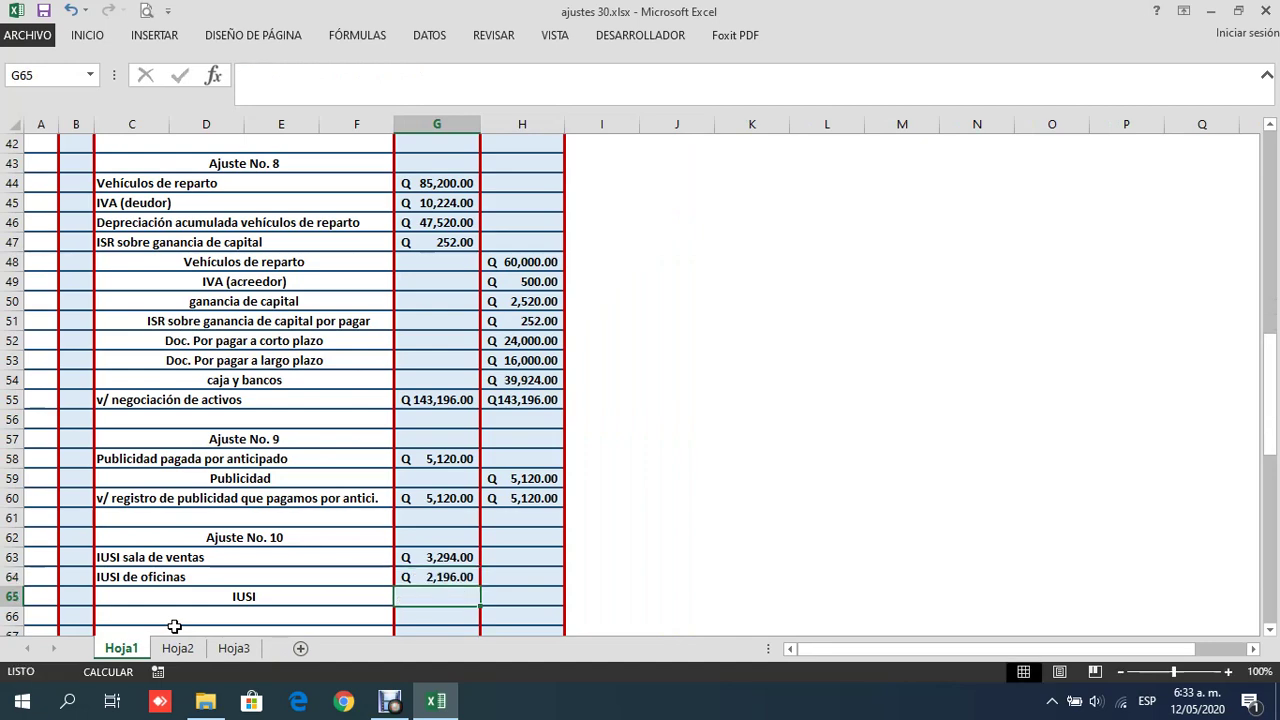
Check the annual IUSI in Hoja3 and enter 5490 in Hoja1 as the credit in H65 and the credit total in H66
{"action": "key", "text": "Right"}
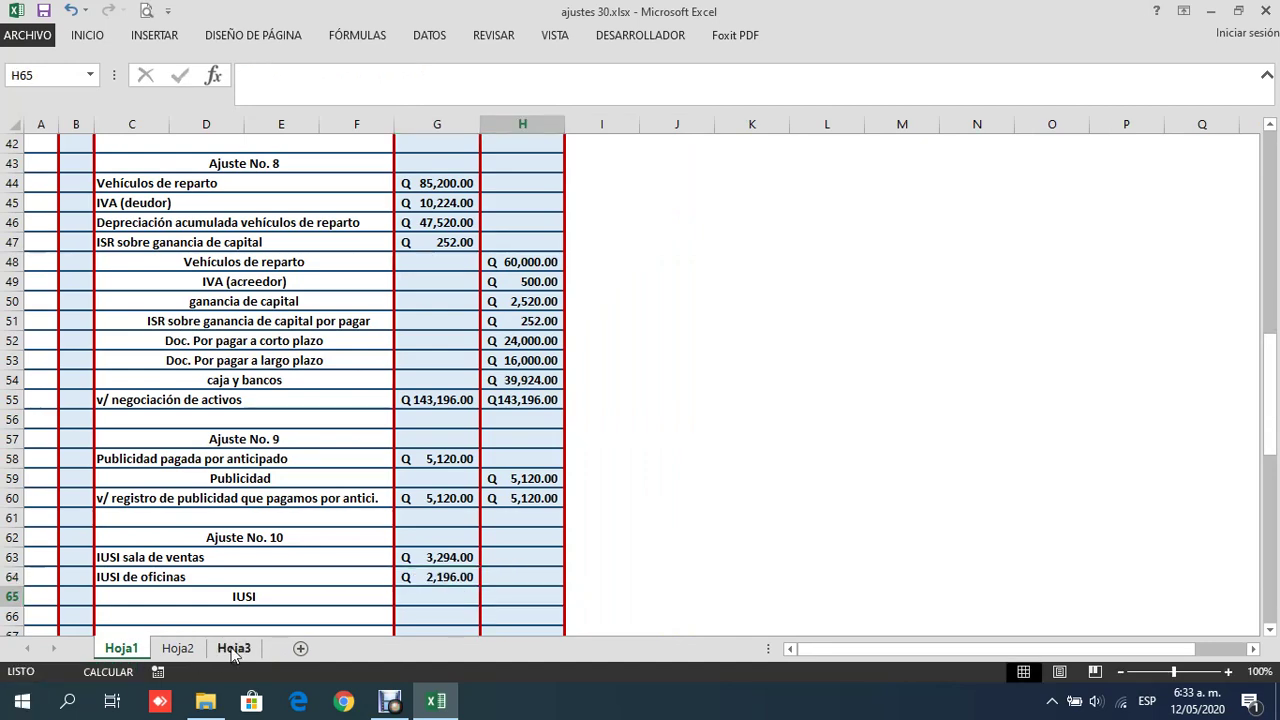
{"action": "left_click", "coordinate": [233, 648]}
{"action": "left_click", "coordinate": [124, 650]}
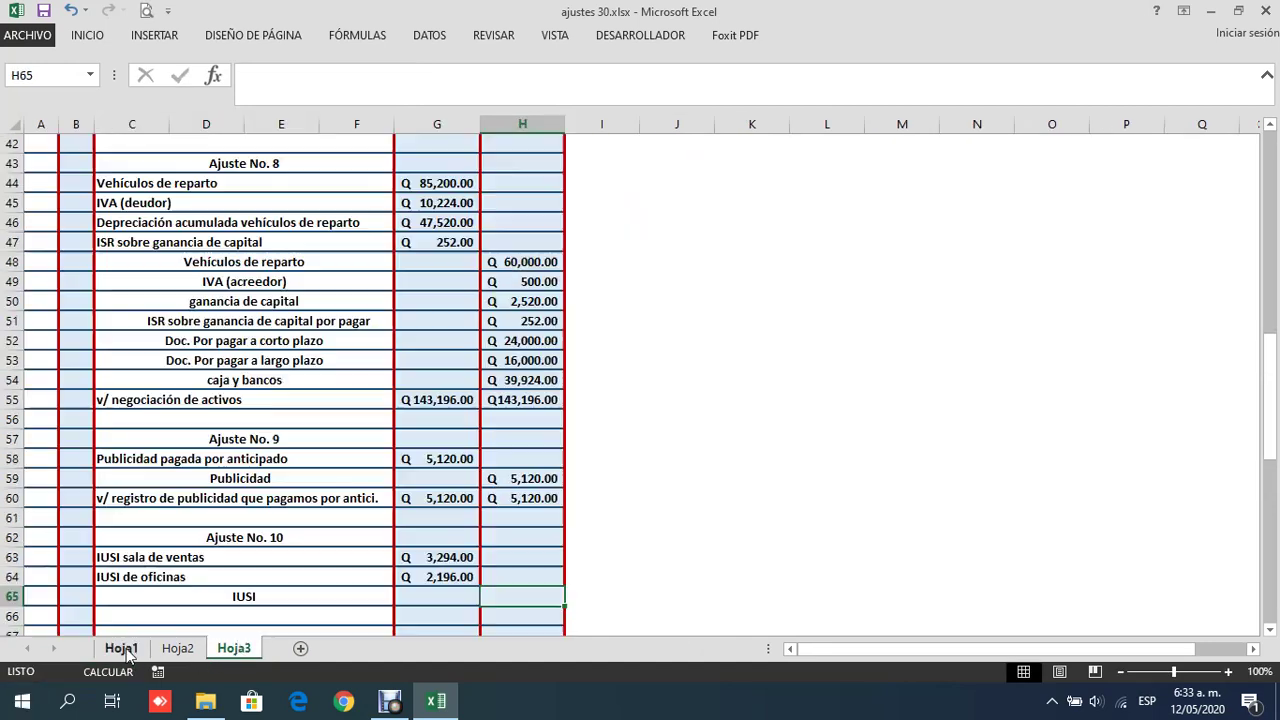
{"action": "type", "text": "5490"}
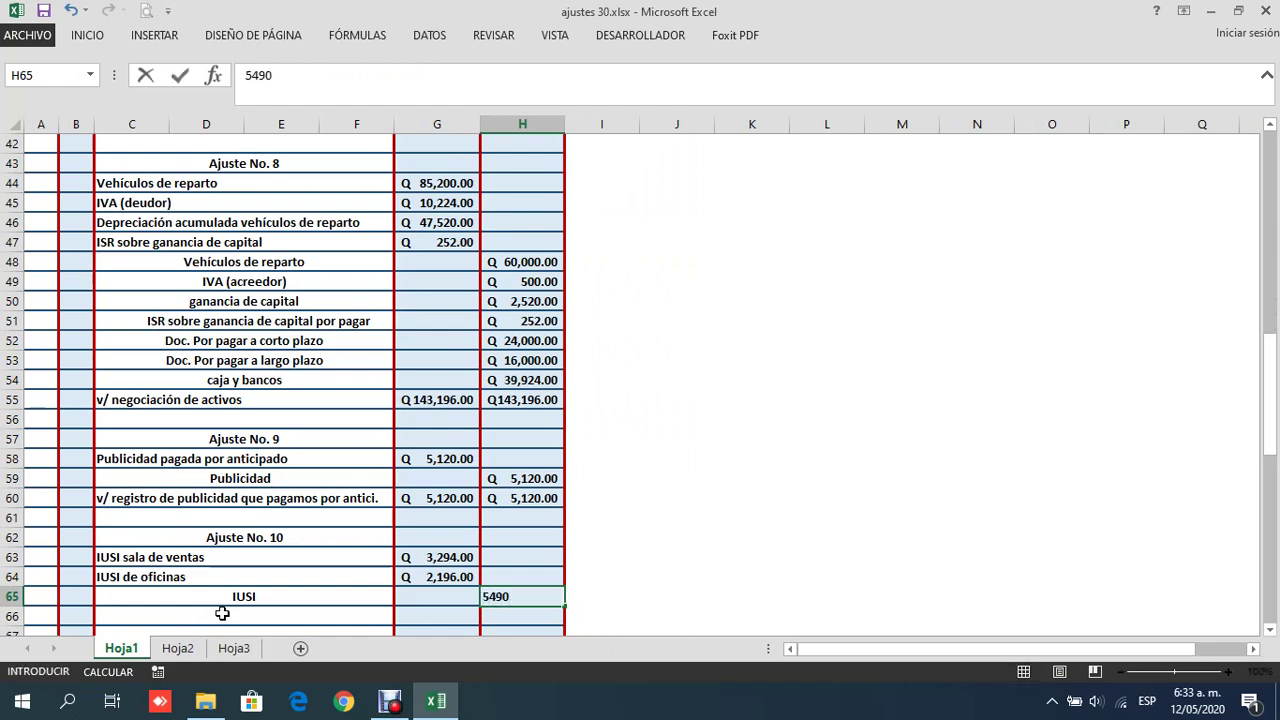
{"action": "key", "text": "Return"}
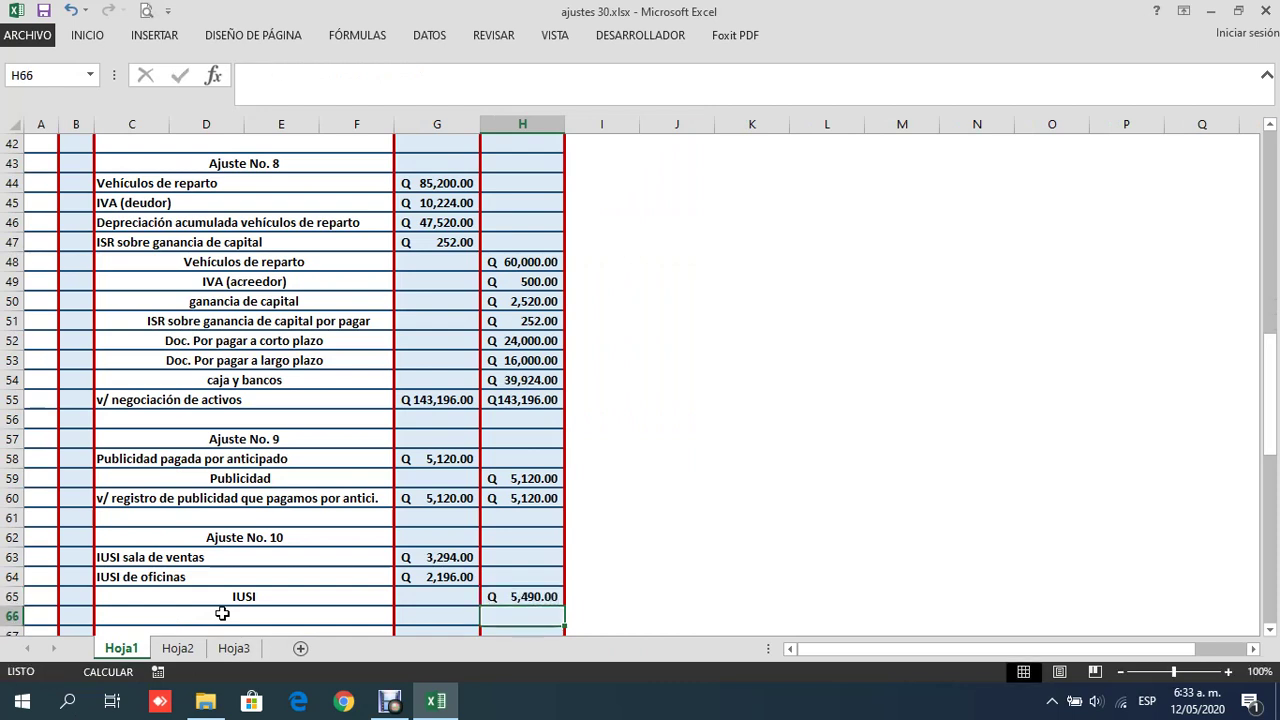
{"action": "type", "text": "5490"}
{"action": "key", "text": "Return"}
Total the debits of Ajuste No. 10 in G66 with AutoSum over G63:G66
{"action": "left_click_drag", "start_coordinate": [457, 537], "coordinate": [454, 600]}
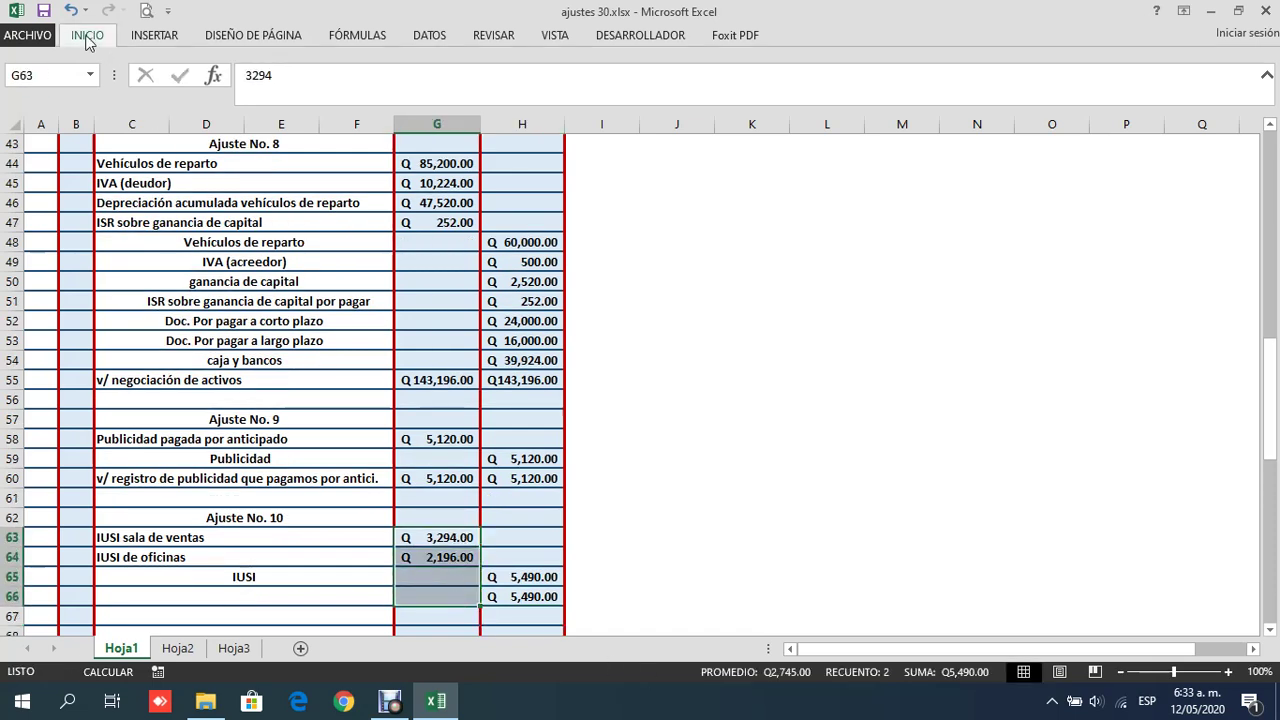
{"action": "left_click", "coordinate": [87, 35]}
{"action": "left_click", "coordinate": [1063, 68]}
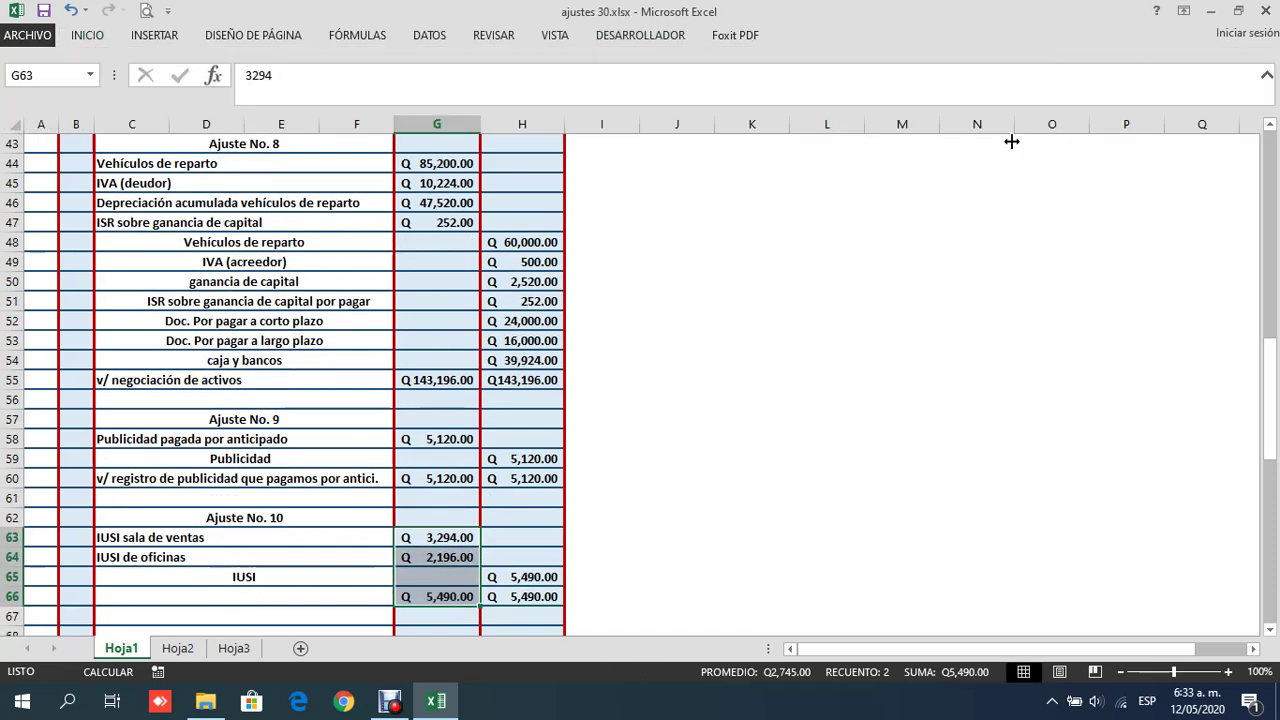
Enter the explanation "v/ distribución del IUSI anual" in C66 and left-align it
{"action": "left_click", "coordinate": [224, 595]}
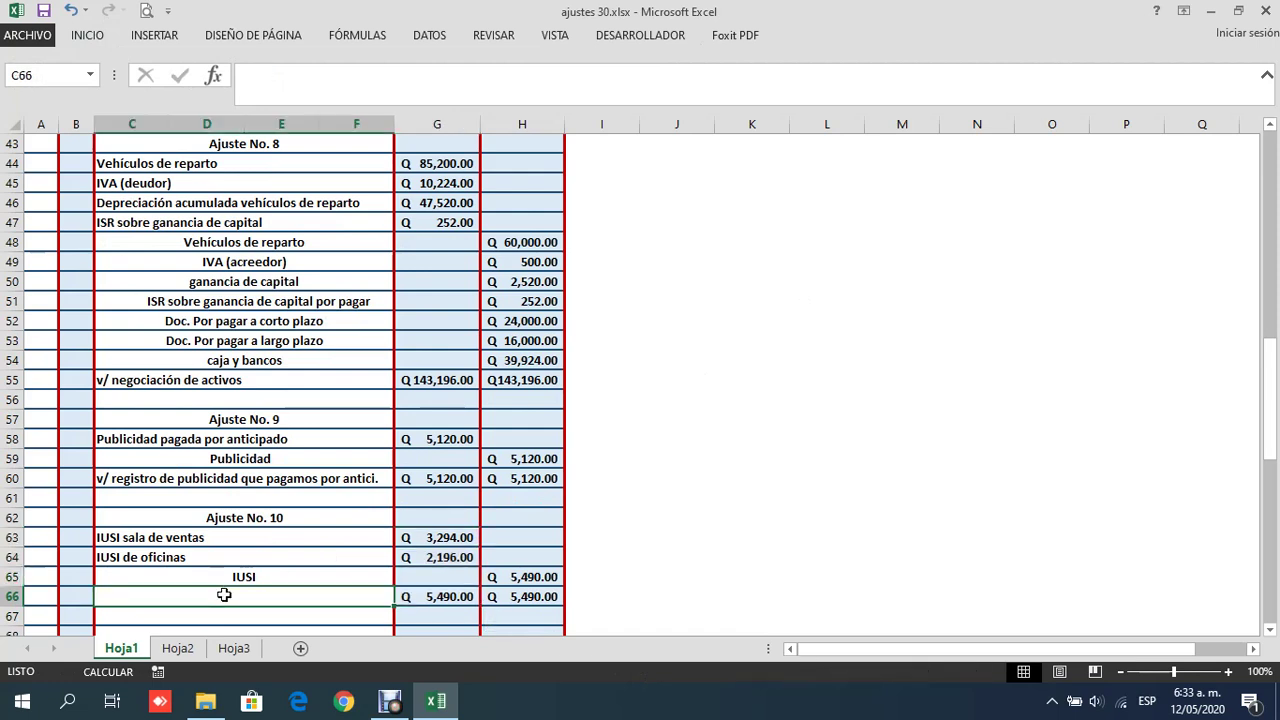
{"action": "type", "text": "v/ distribu"}
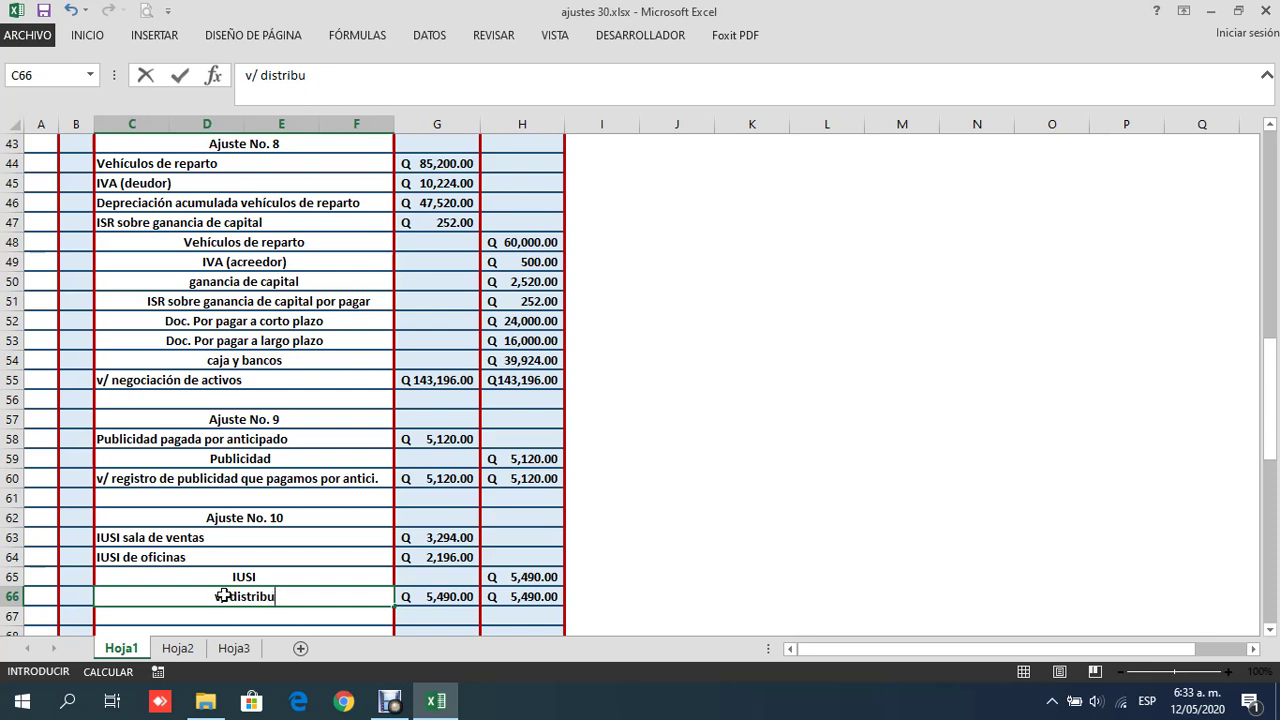
{"action": "type", "text": "ción d"}
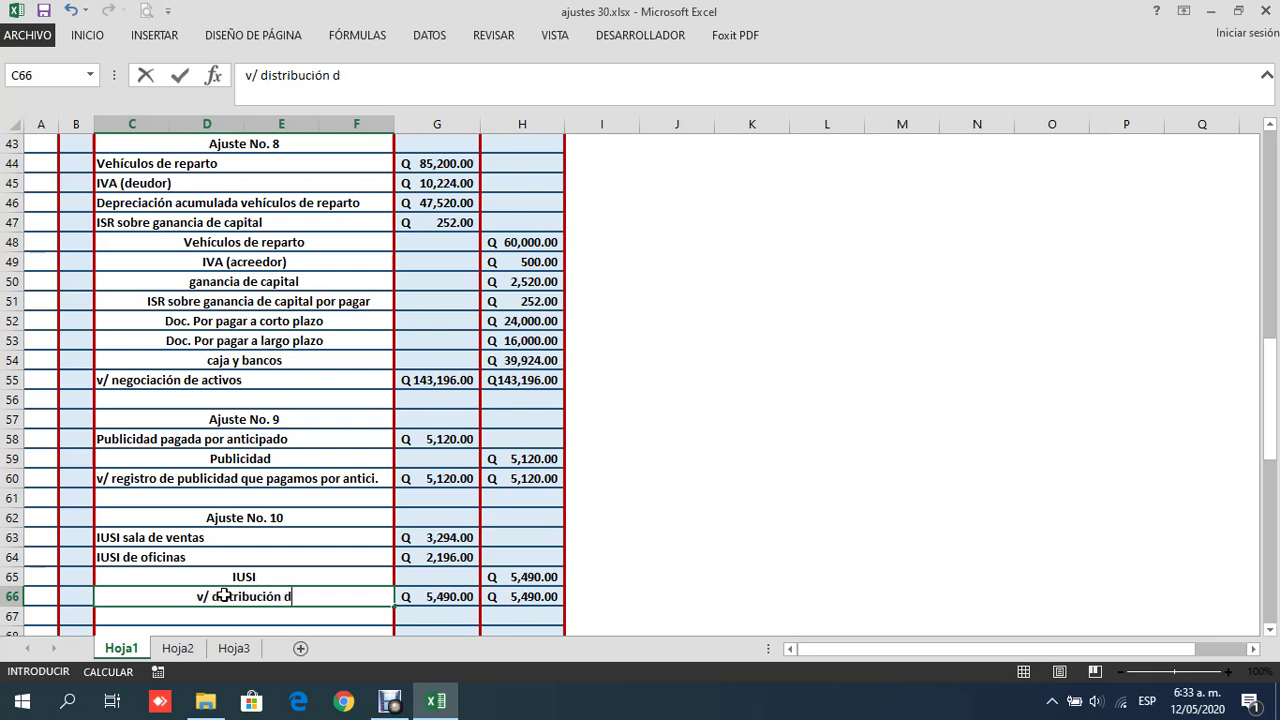
{"action": "type", "text": "el IUSI "}
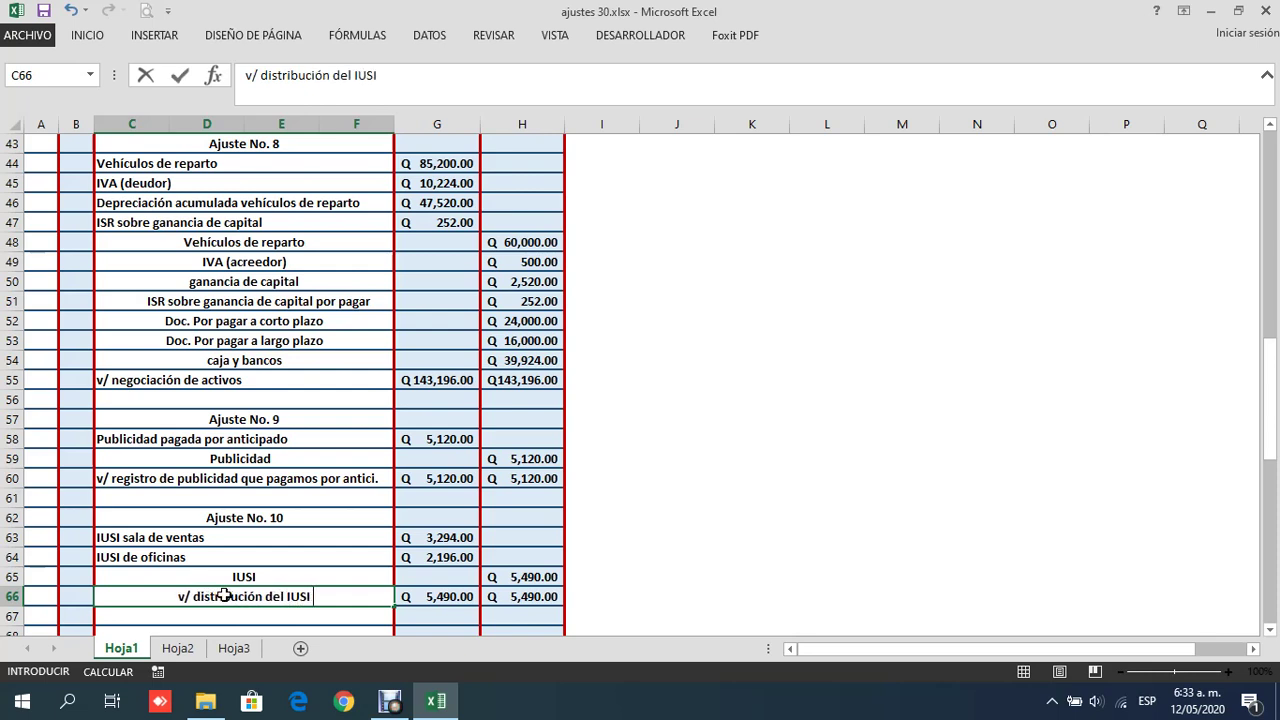
{"action": "type", "text": "anual"}
{"action": "key", "text": "Return"}
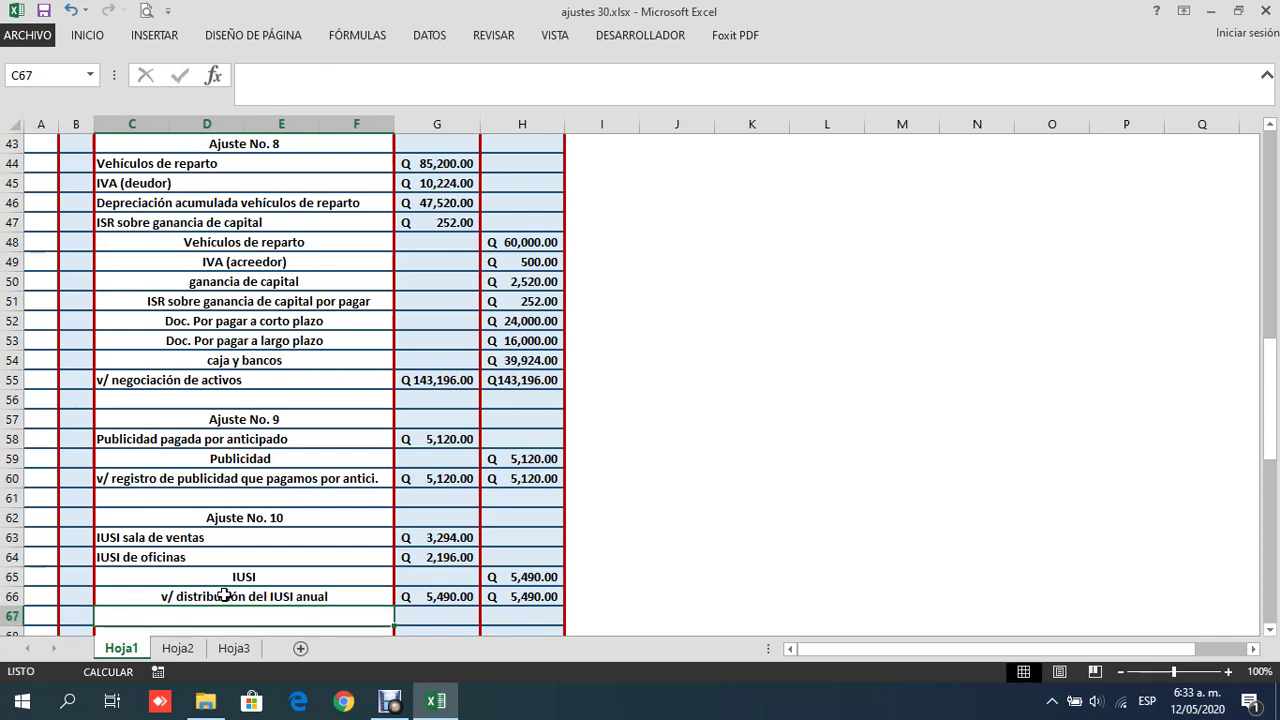
{"action": "left_click", "coordinate": [224, 595]}
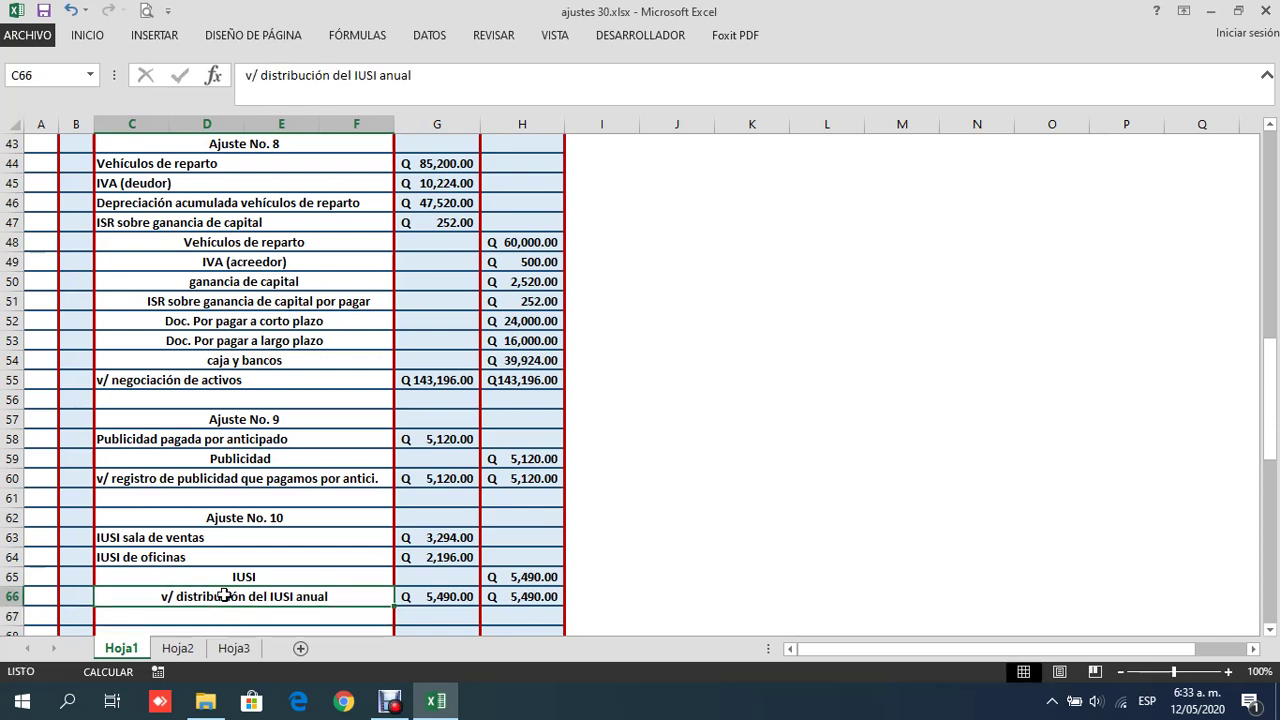
{"action": "left_click", "coordinate": [95, 42]}
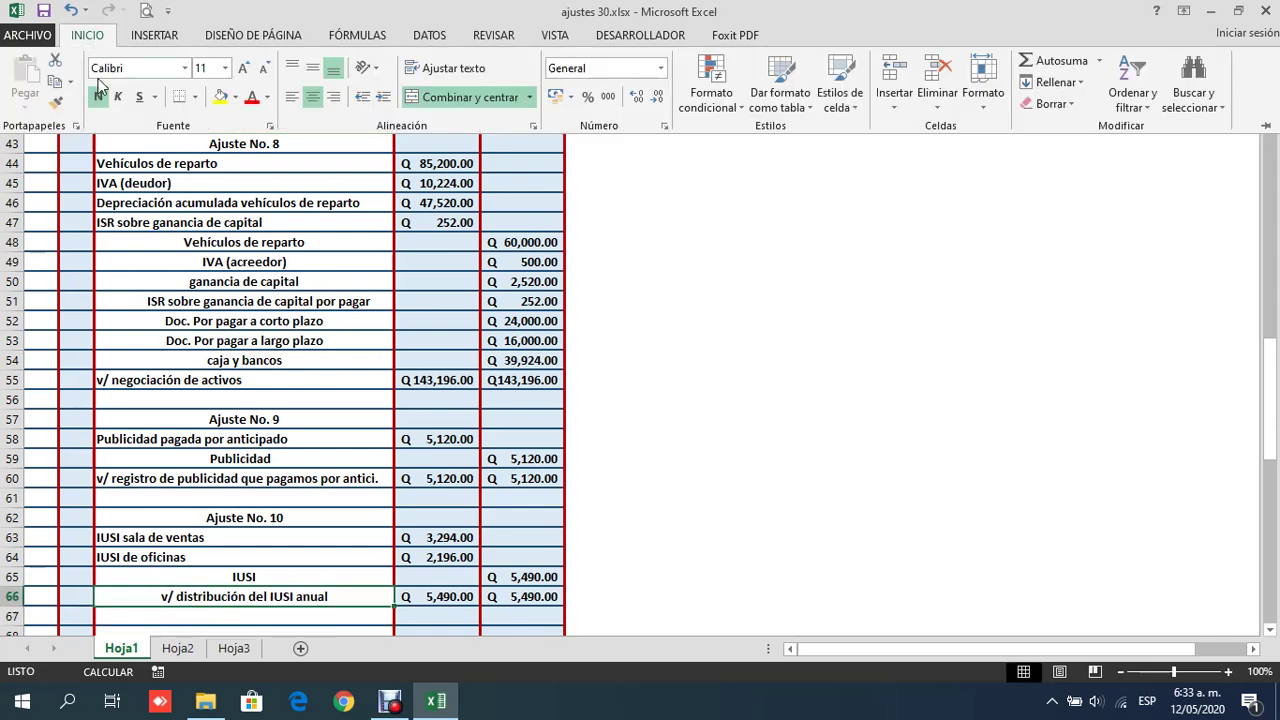
{"action": "left_click", "coordinate": [292, 98]}
Enter the heading "Ajuste No. 11" in C68 of Hoja1
{"action": "scroll", "coordinate": [326, 612], "scroll_direction": "down", "scroll_amount": 2}
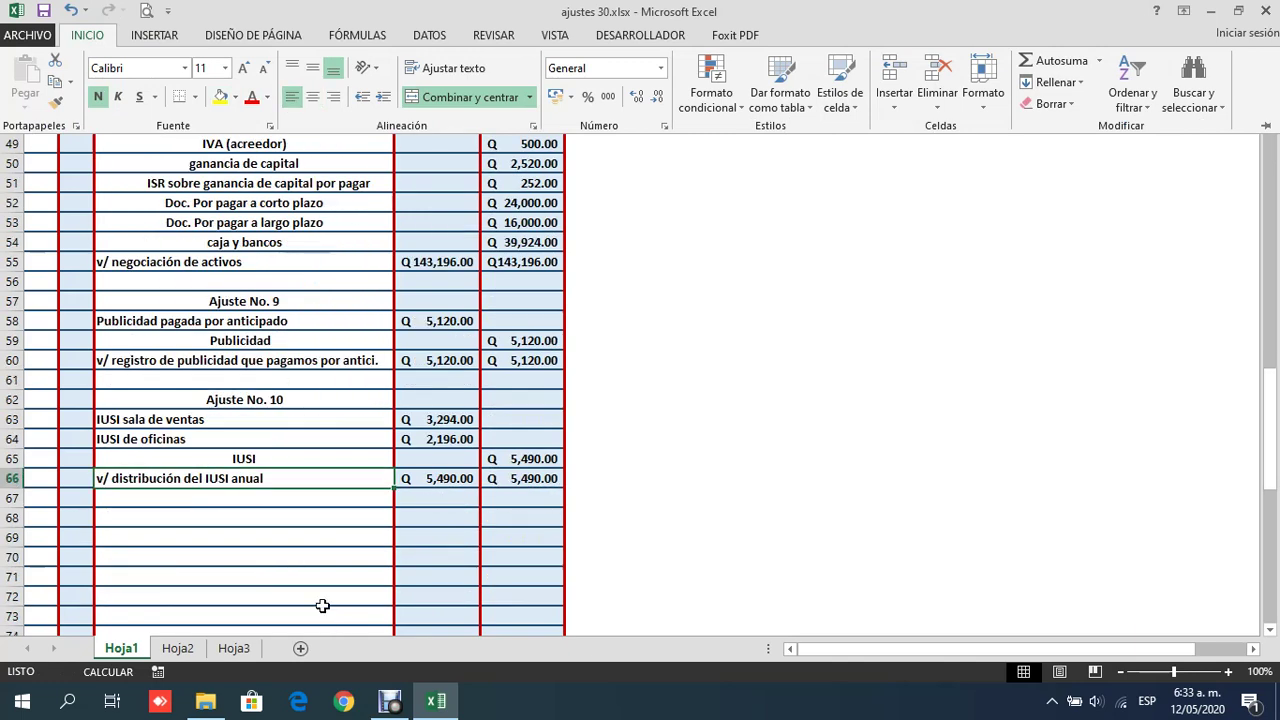
{"action": "left_click", "coordinate": [260, 522]}
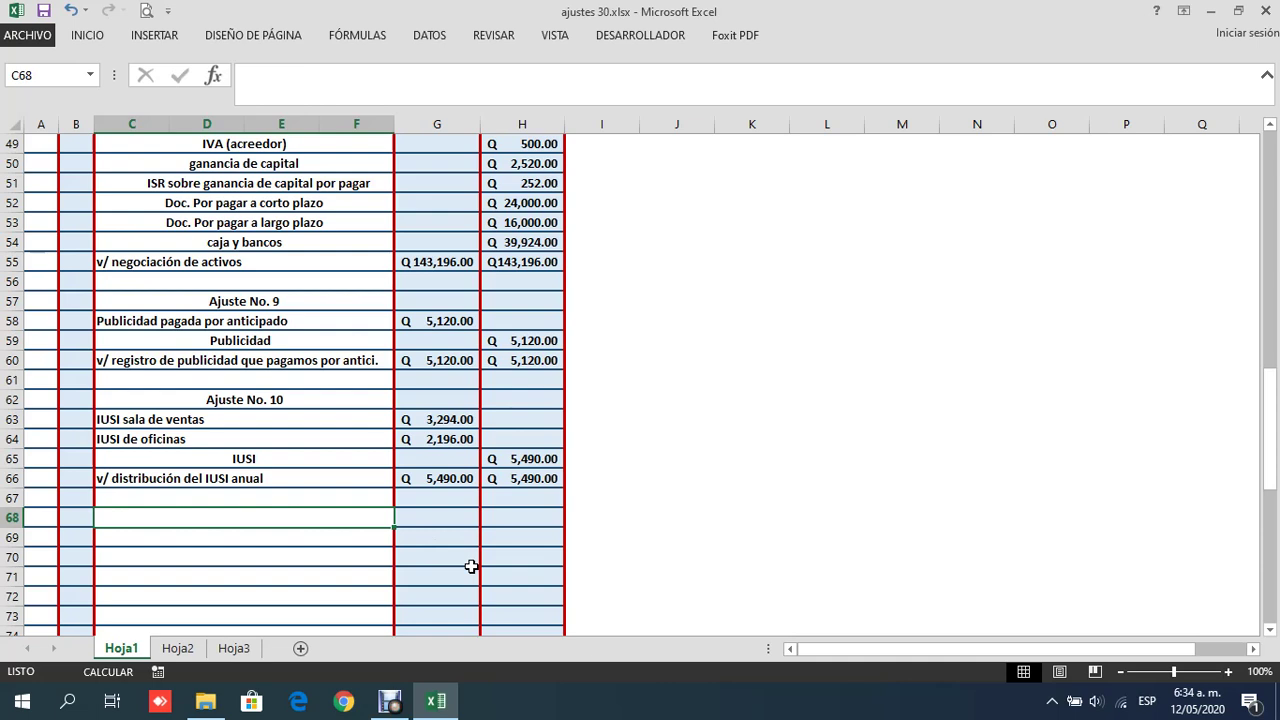
{"action": "type", "text": "ajus"}
{"action": "key", "text": "BackSpace"}
{"action": "key", "text": "BackSpace"}
{"action": "key", "text": "BackSpace"}
{"action": "key", "text": "BackSpace"}
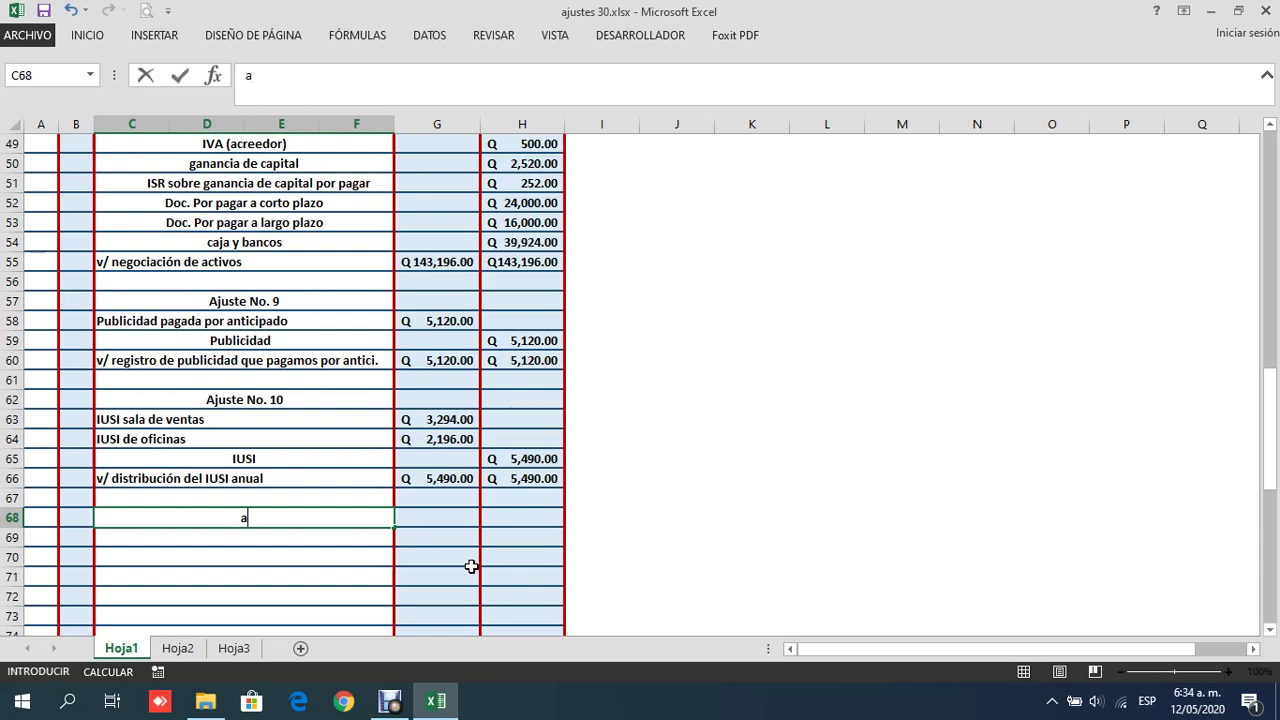
{"action": "type", "text": "Ajuste No. 11"}
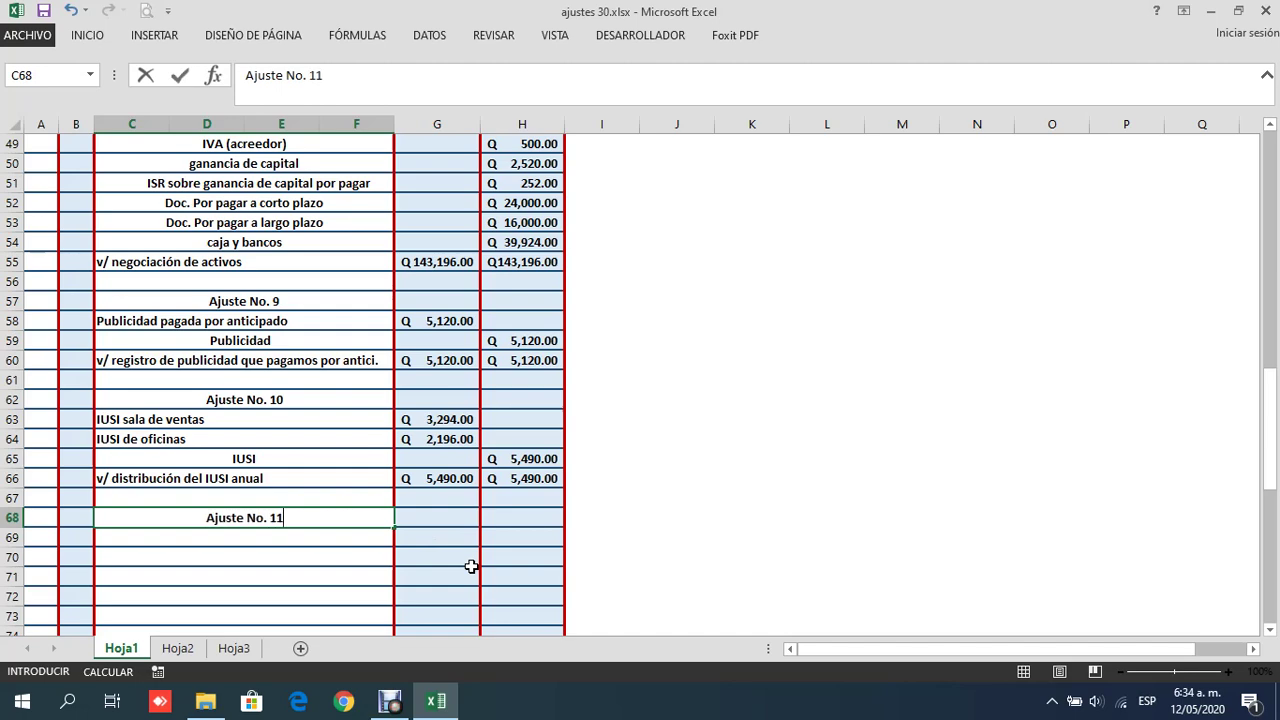
{"action": "key", "text": "Return"}
Read adjustment 11 in the Hoja2 exercise text and enter the heading "Ajuste No. 11" in B51 of Hoja3
{"action": "left_click", "coordinate": [177, 648]}
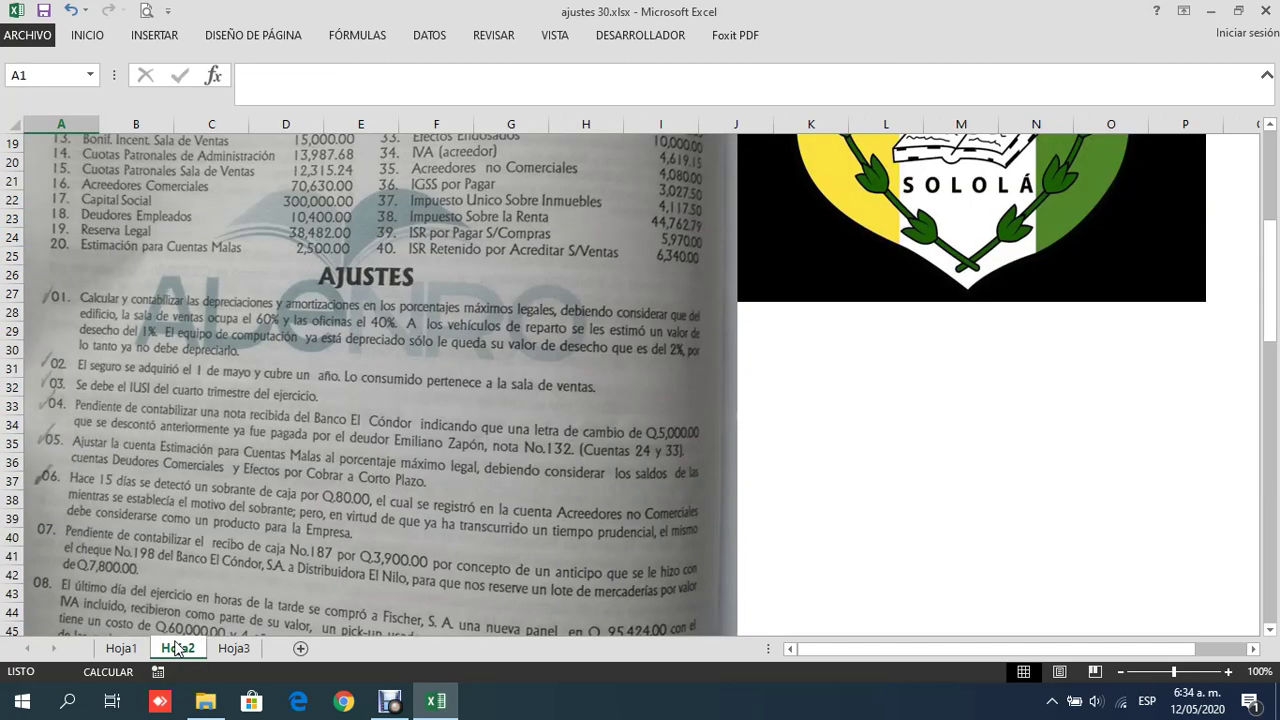
{"action": "scroll", "coordinate": [299, 565], "scroll_direction": "down", "scroll_amount": 4}
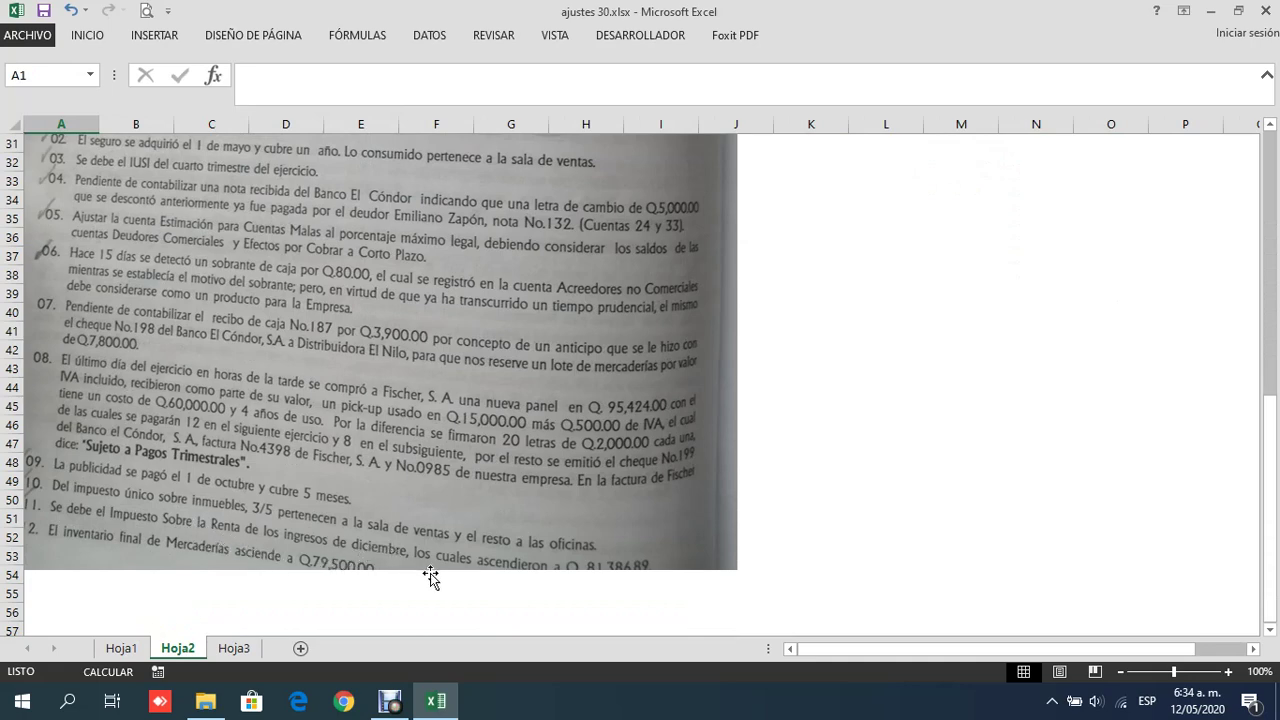
{"action": "scroll", "coordinate": [375, 565], "scroll_direction": "up", "scroll_amount": 10}
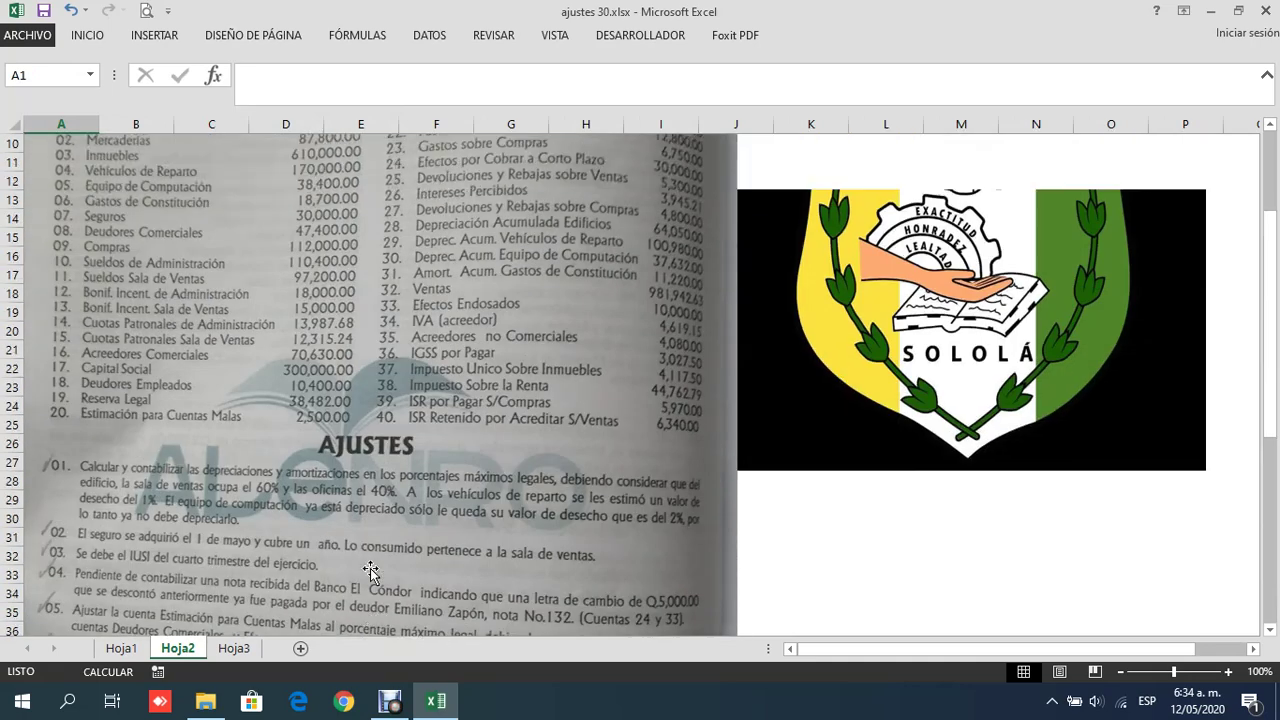
{"action": "scroll", "coordinate": [255, 460], "scroll_direction": "down", "scroll_amount": 10}
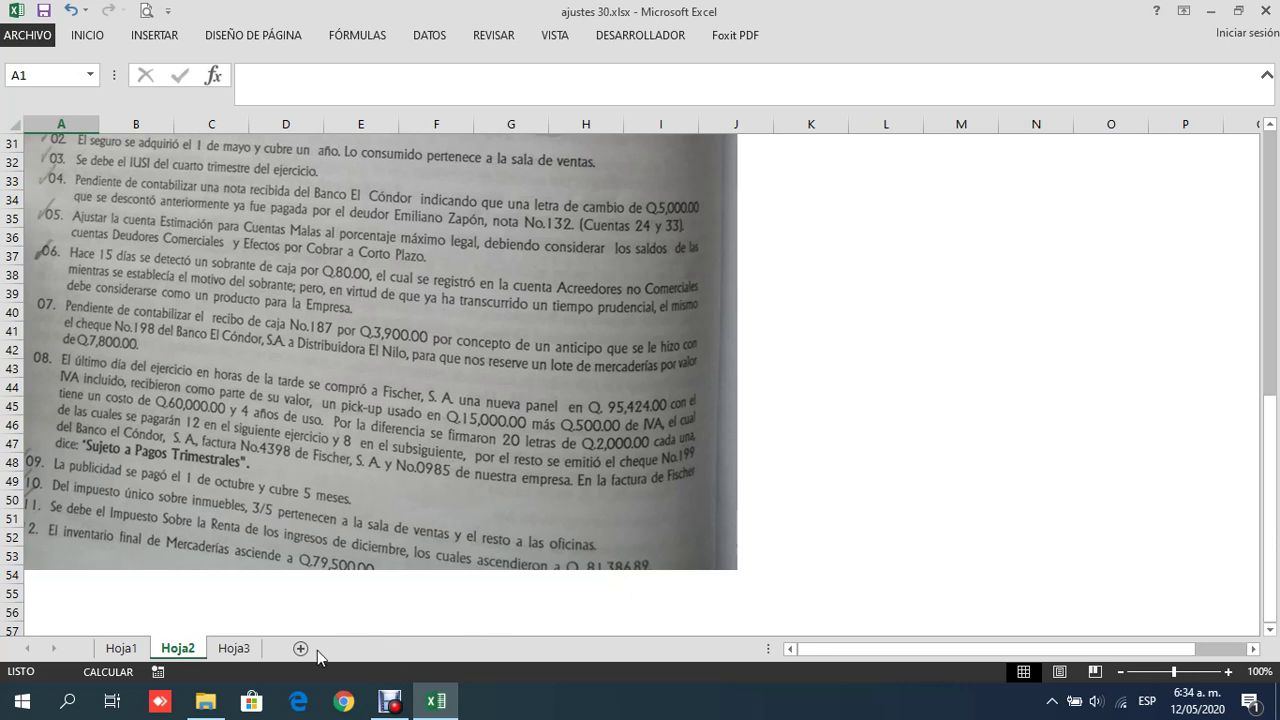
{"action": "left_click", "coordinate": [238, 649]}
{"action": "left_click", "coordinate": [378, 462]}
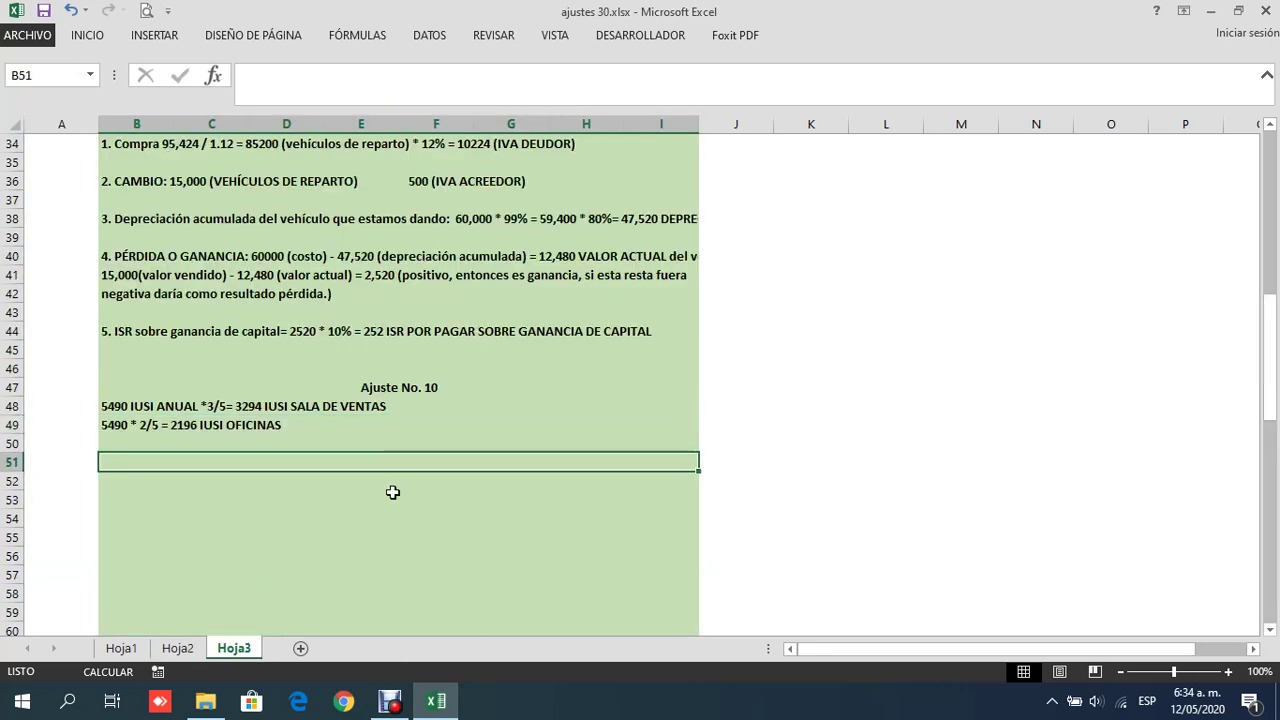
{"action": "type", "text": "Ajuste "}
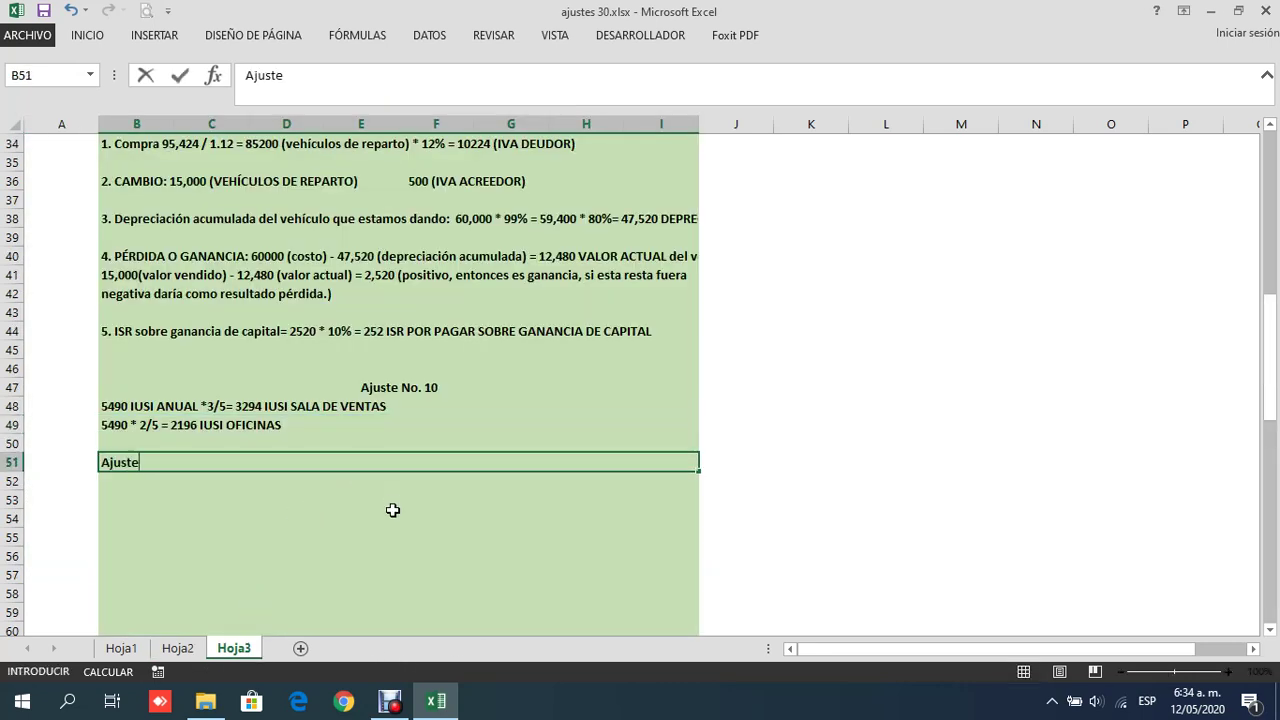
{"action": "type", "text": "No. 11"}
{"action": "key", "text": "Return"}
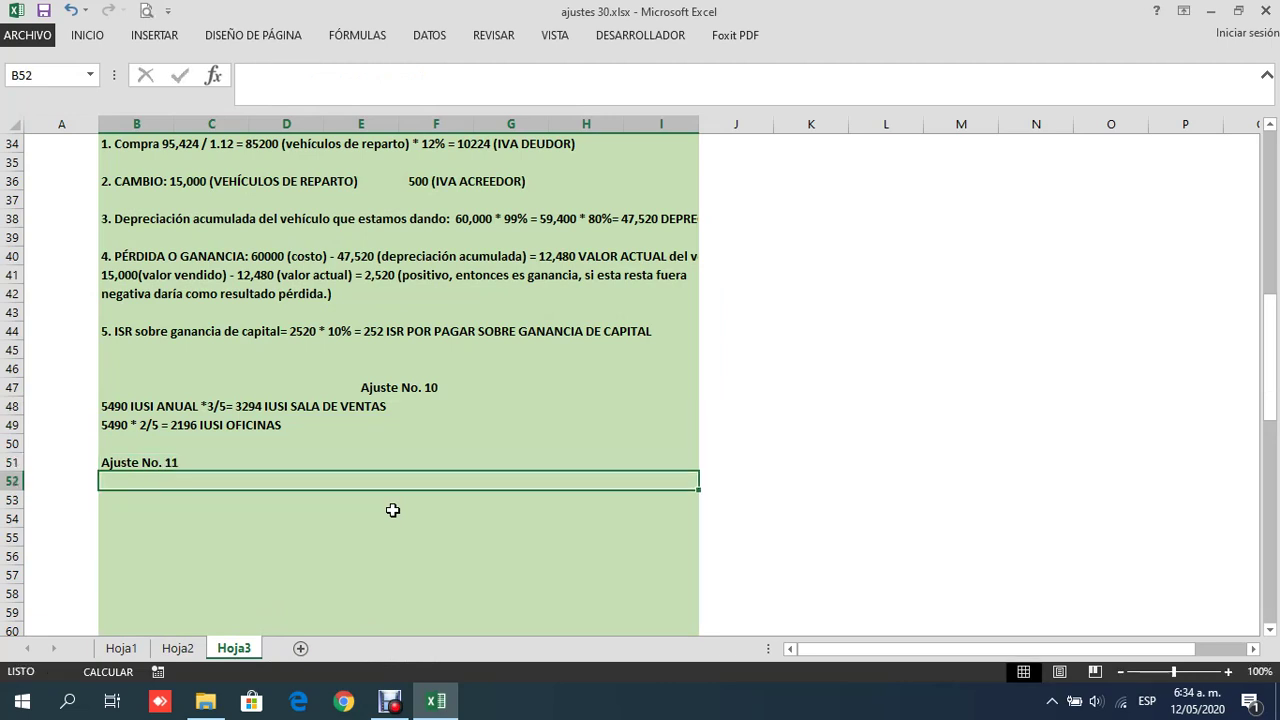
Enter "81 386.89 INGRESOS DE DICIEMBRE - 30,000 = 51,386.89 * 7%= 3,597.08 + 1500= 5097.08 ISR" in B52 of Hoja3
{"action": "type", "text": "81"}
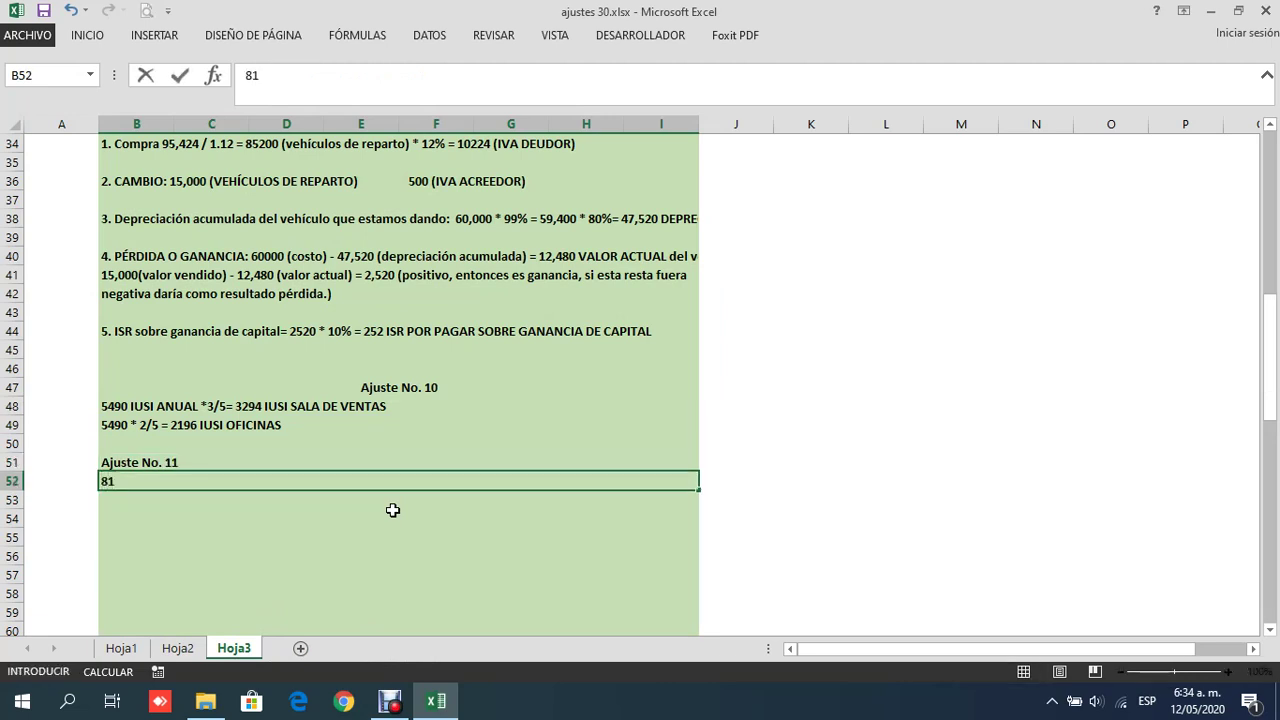
{"action": "type", "text": " 386.89 INGRE"}
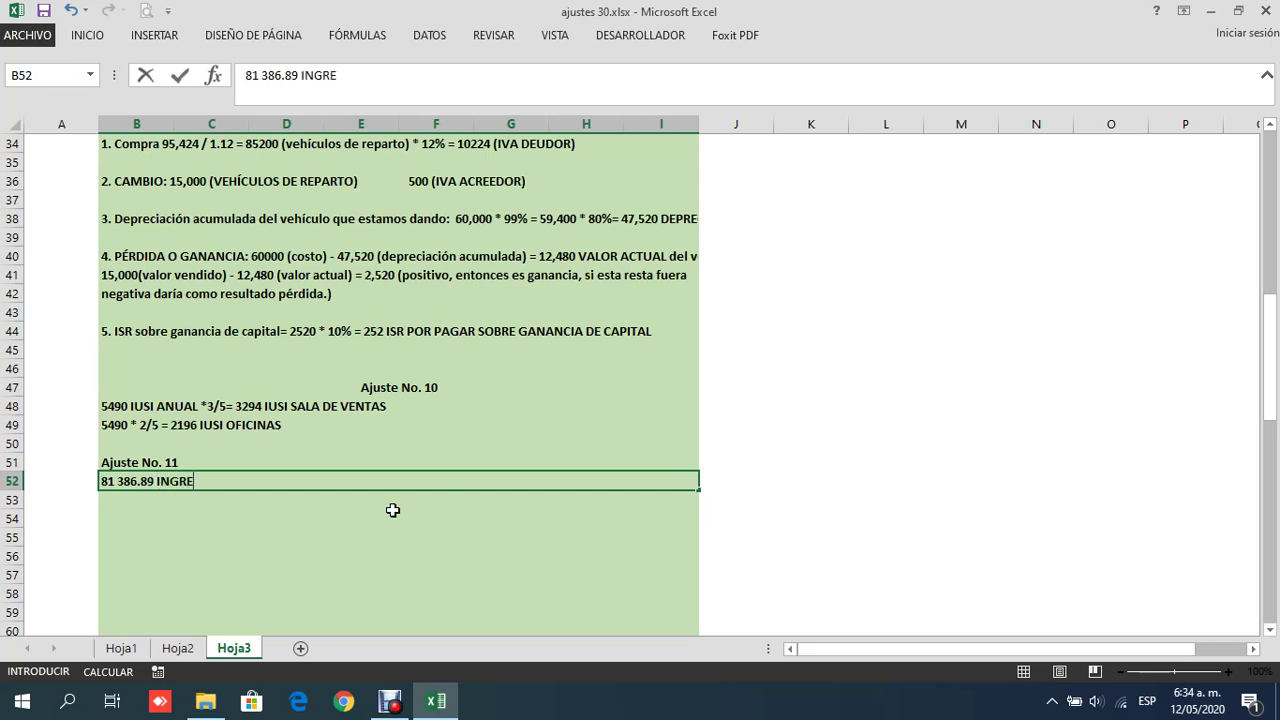
{"action": "type", "text": "SOS DE DICIEM"}
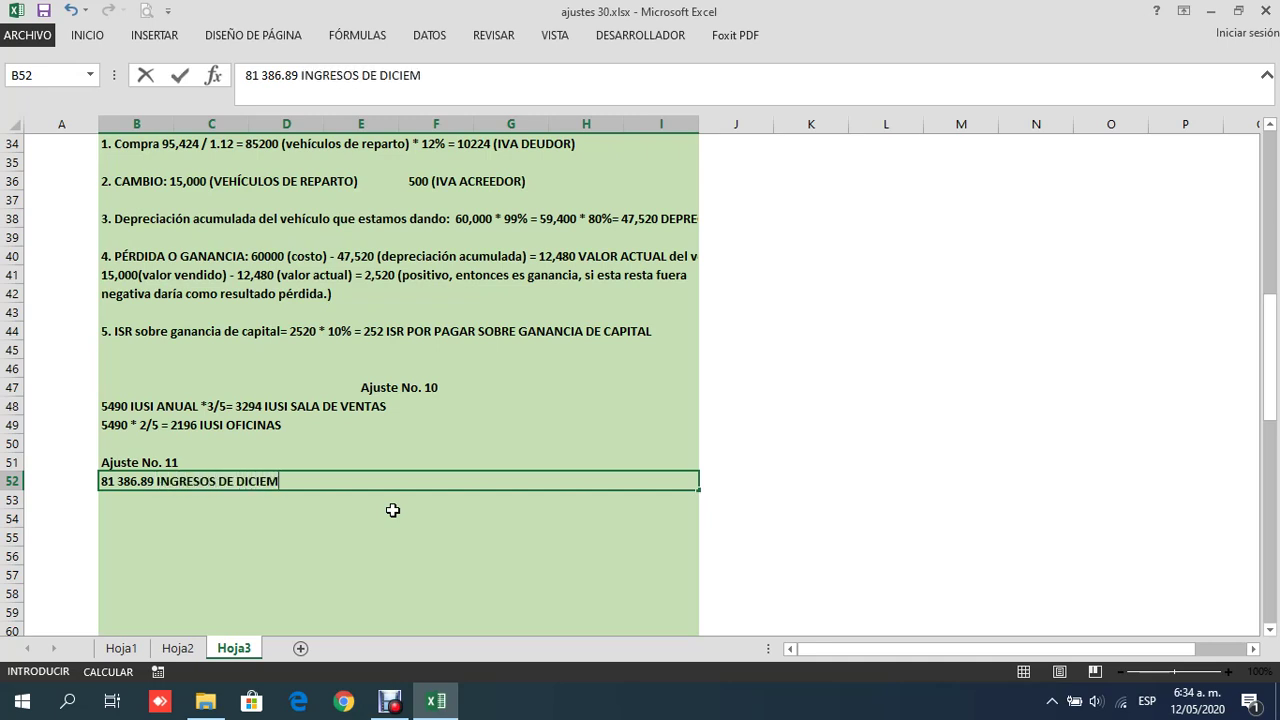
{"action": "type", "text": "BRE - 30,000"}
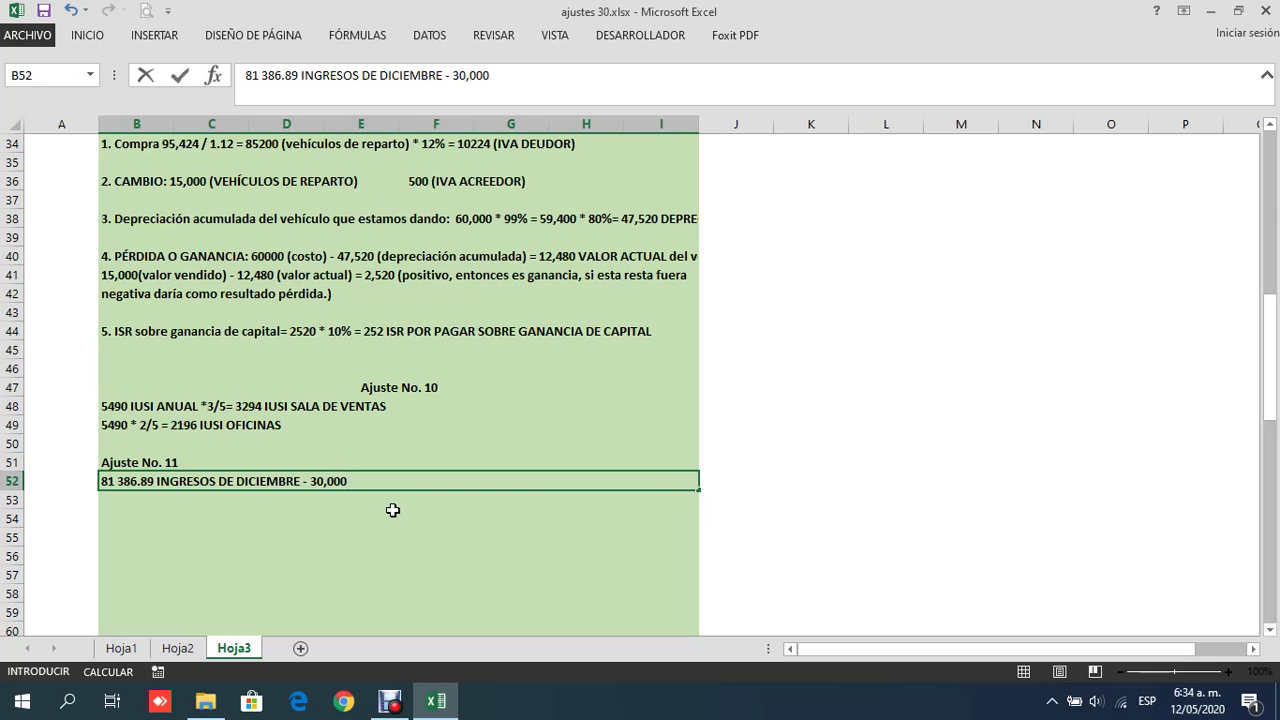
{"action": "type", "text": " ="}
{"action": "type", "text": "51,386.89"}
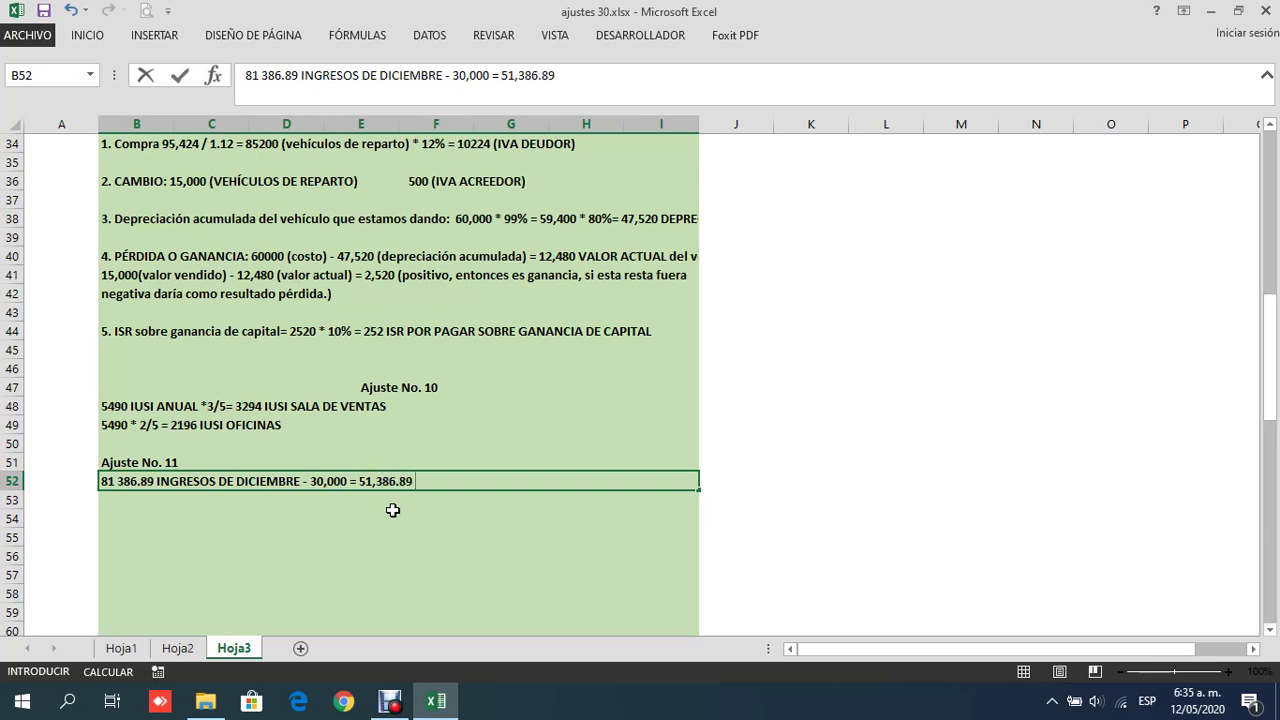
{"action": "type", "text": " * 7%= 3,597"}
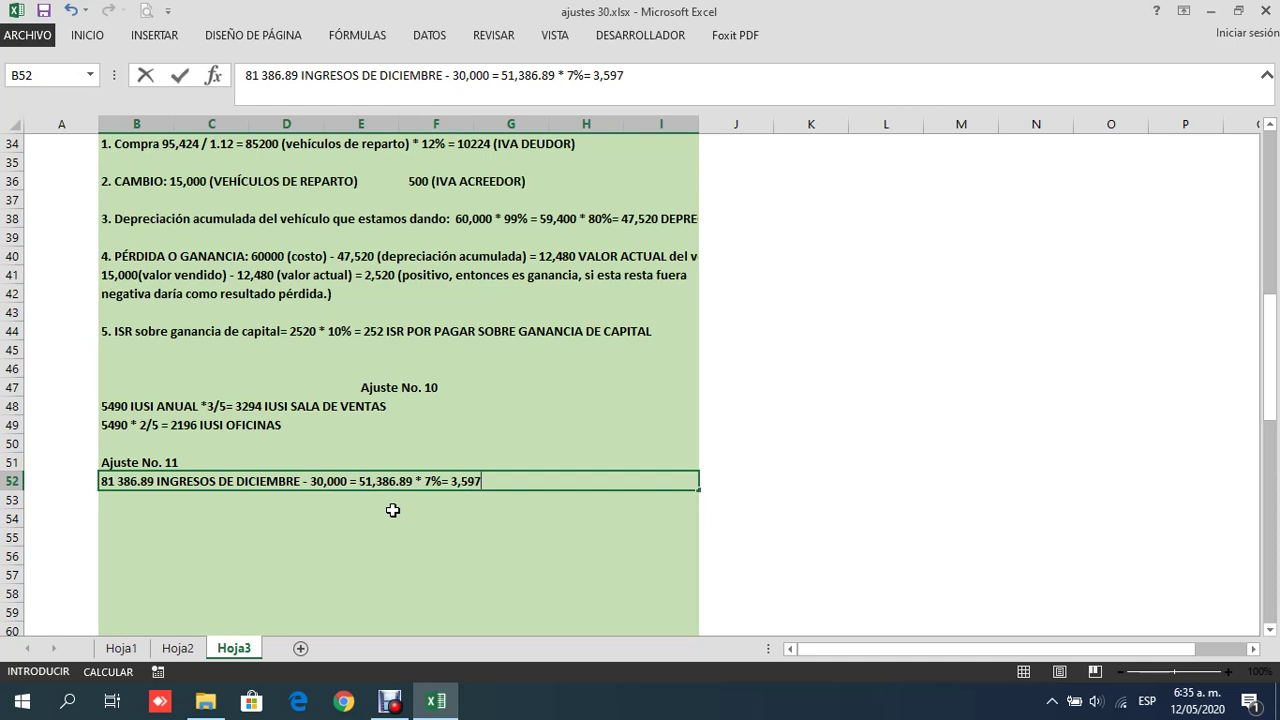
{"action": "type", "text": ".08 + 1500= 50"}
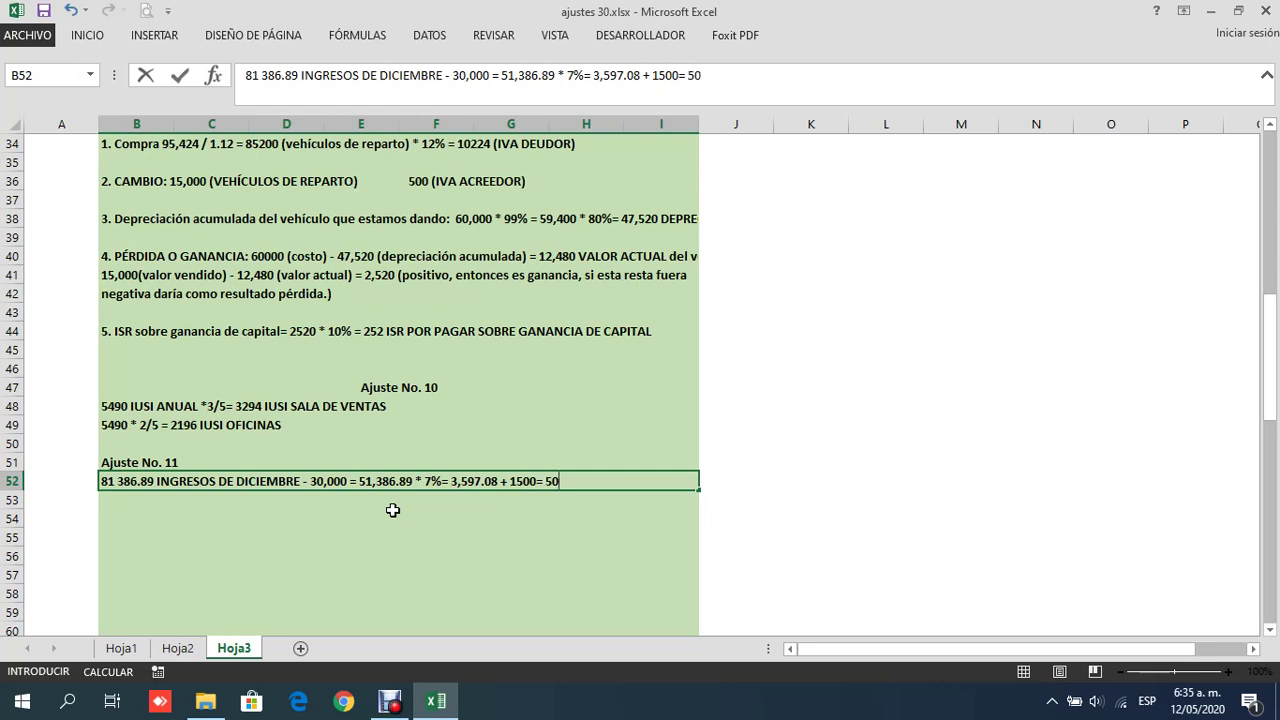
{"action": "type", "text": "7.08 ISR"}
{"action": "key", "text": "Return"}
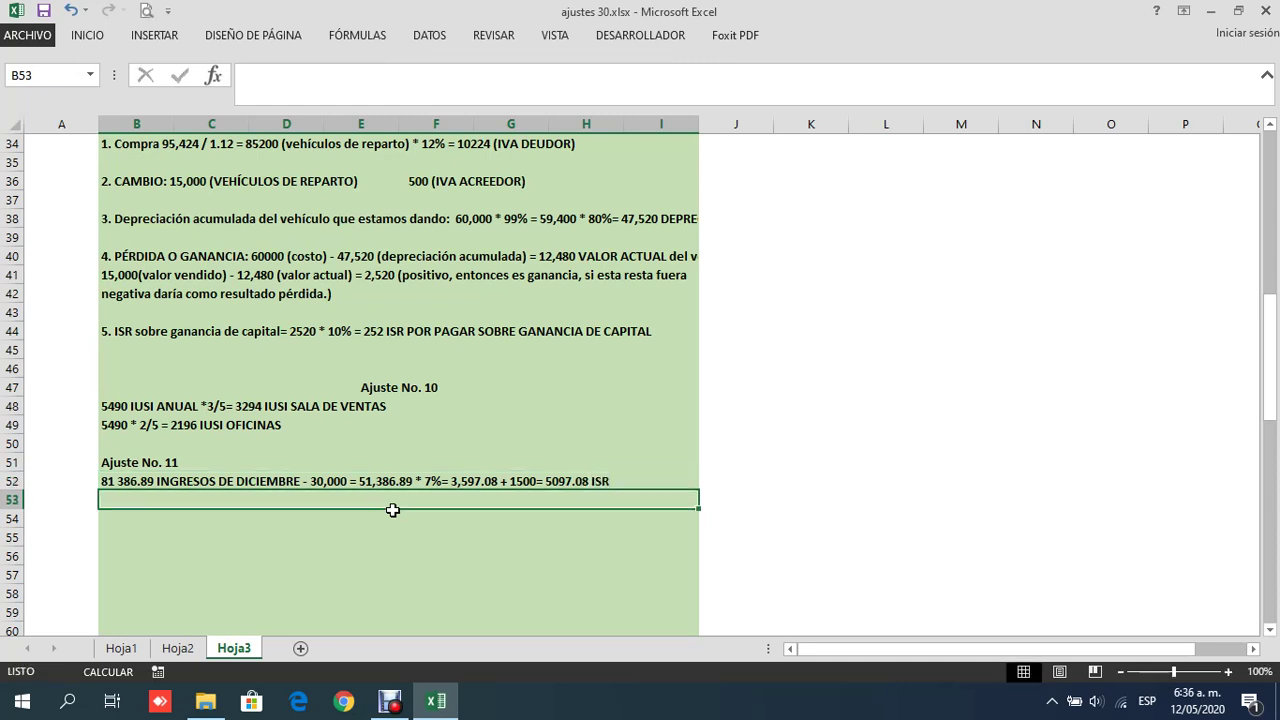
Enter the accounts "ISR" in C69 and "ISR por pagar" in C70 of Hoja1
{"action": "left_click", "coordinate": [125, 650]}
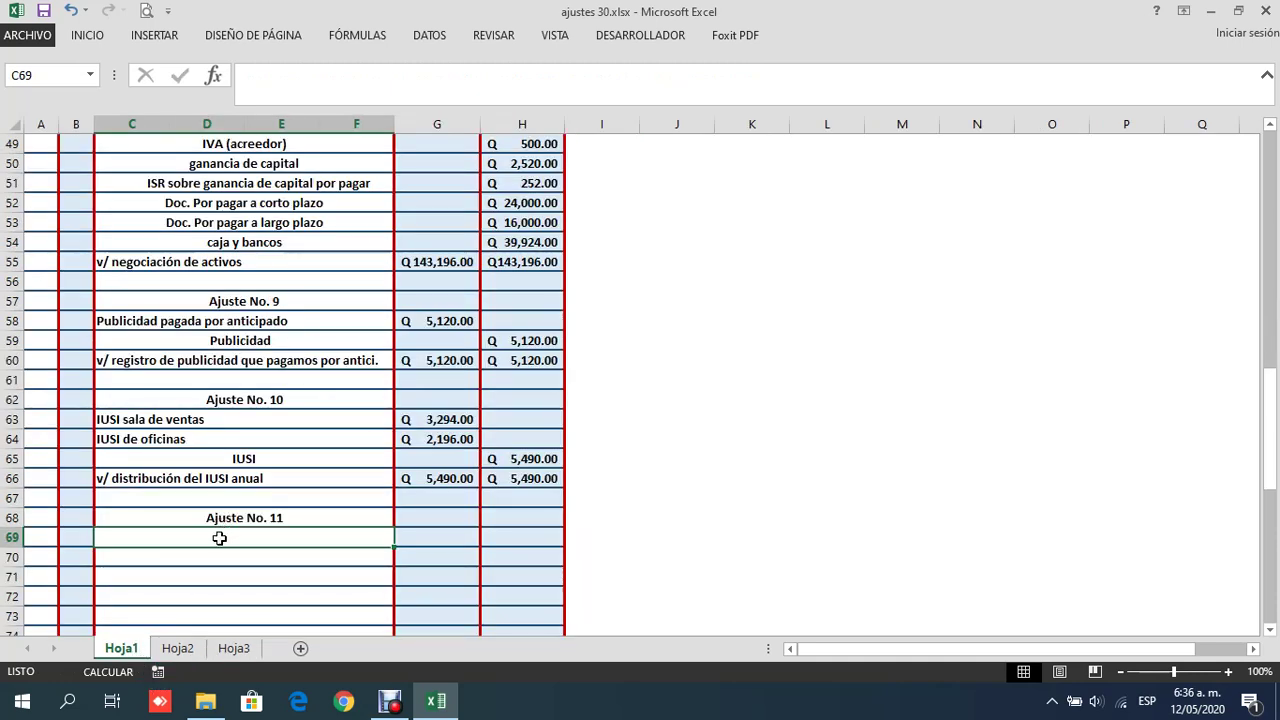
{"action": "type", "text": "isr"}
{"action": "key", "text": "BackSpace"}
{"action": "key", "text": "BackSpace"}
{"action": "key", "text": "BackSpace"}
{"action": "type", "text": "ISR"}
{"action": "key", "text": "Return"}
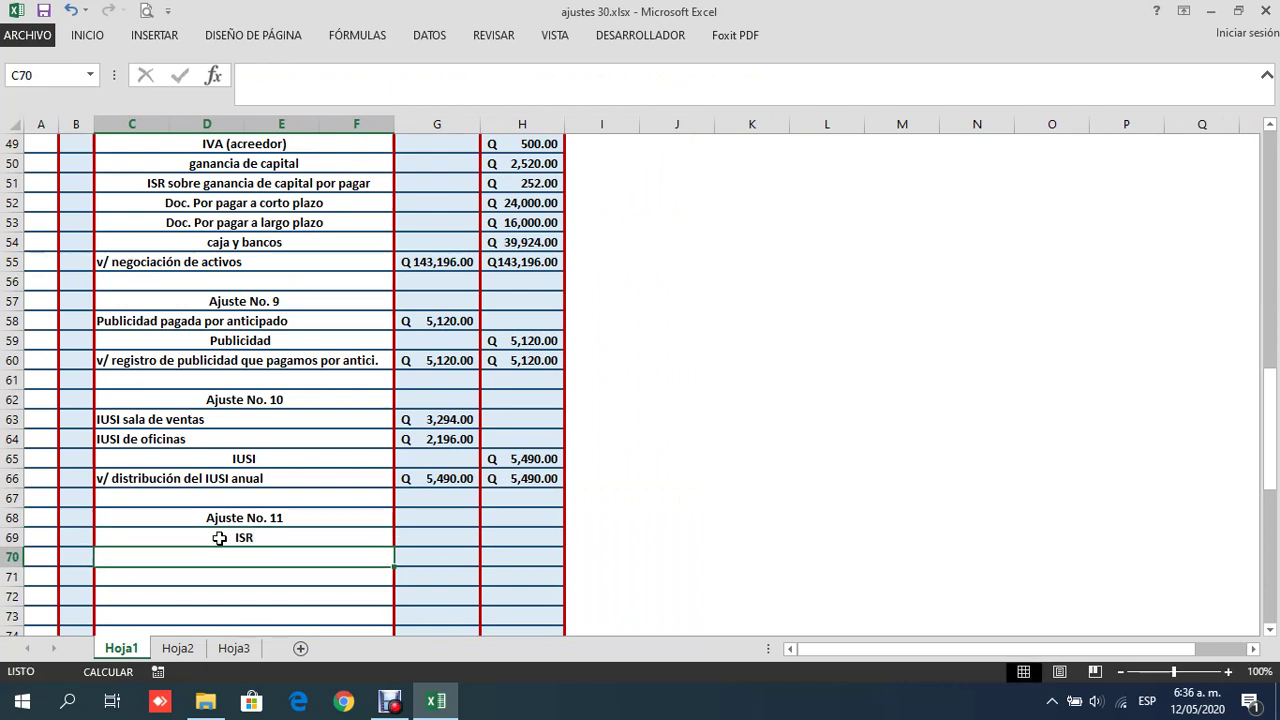
{"action": "type", "text": "ISR por pagar"}
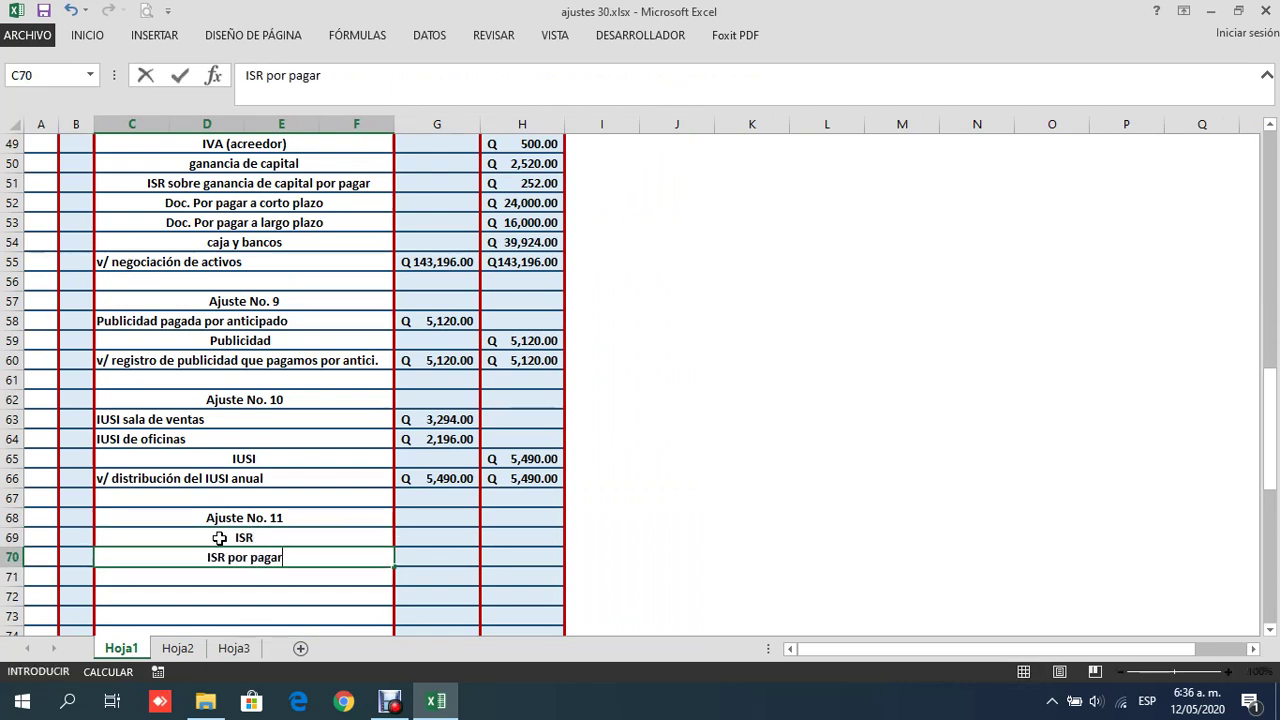
Left-align the debit account "ISR" in C69
{"action": "left_click", "coordinate": [219, 538]}
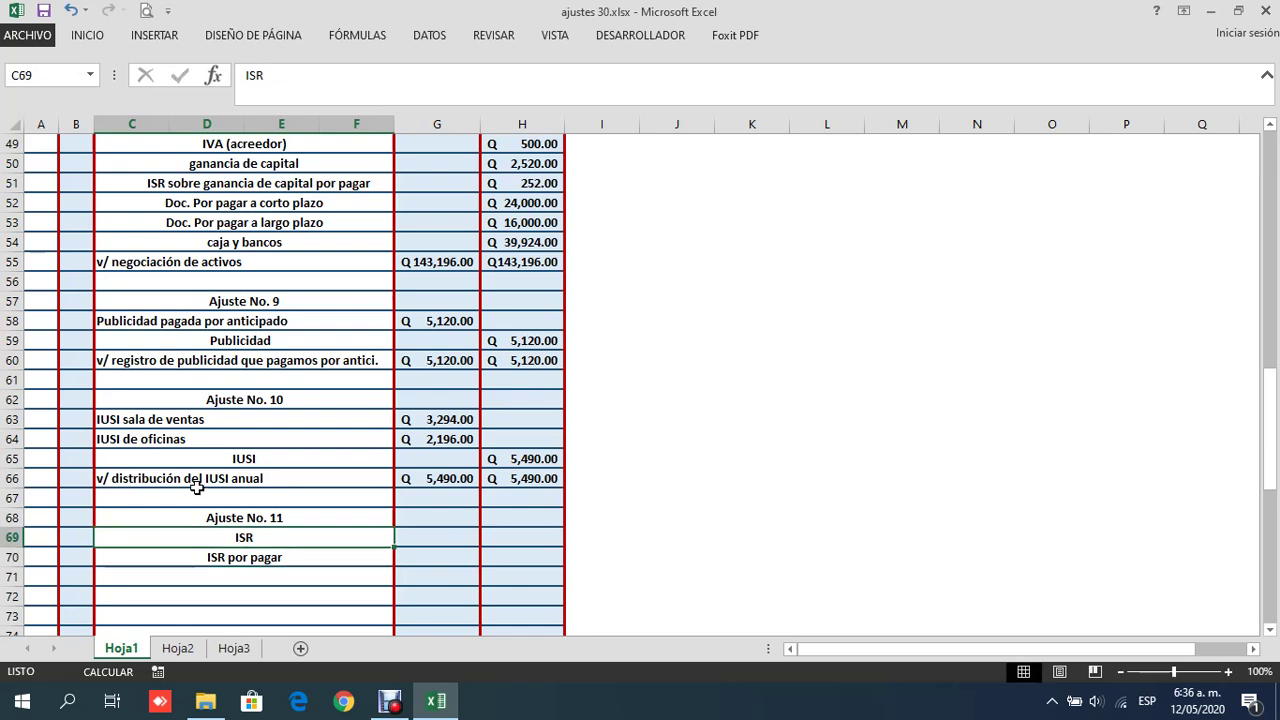
{"action": "left_click", "coordinate": [87, 36]}
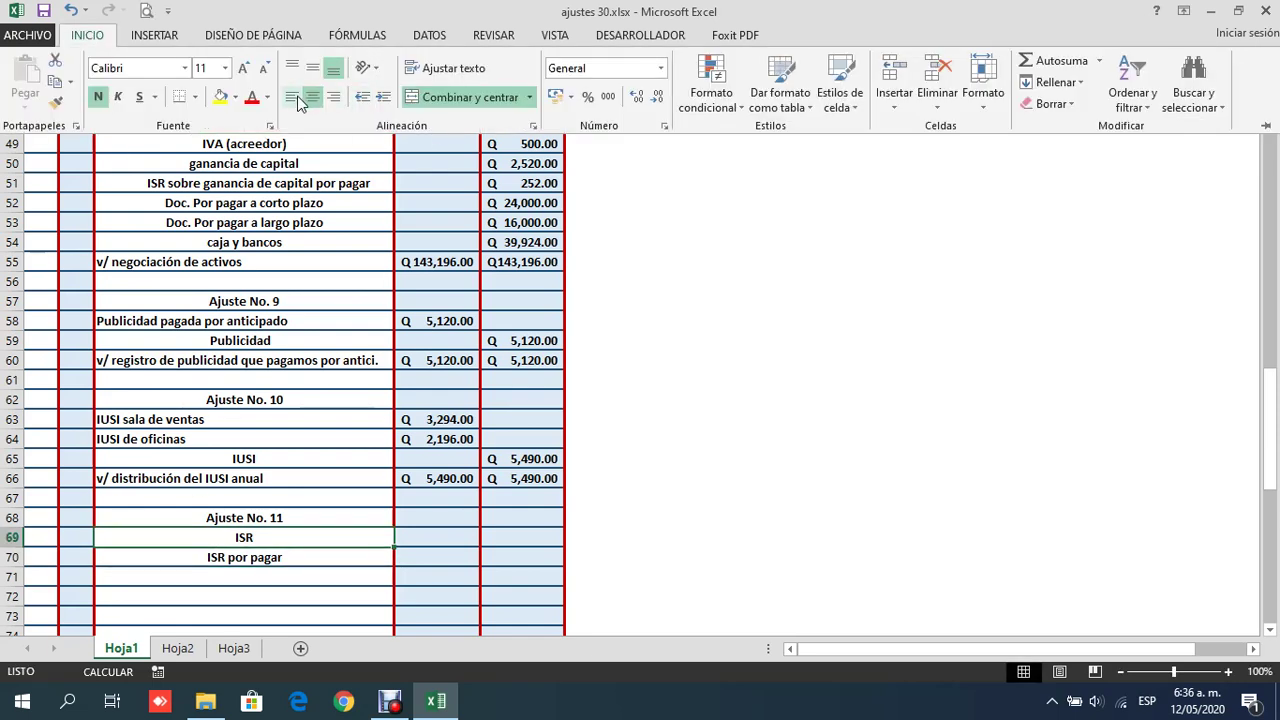
{"action": "left_click", "coordinate": [292, 97]}
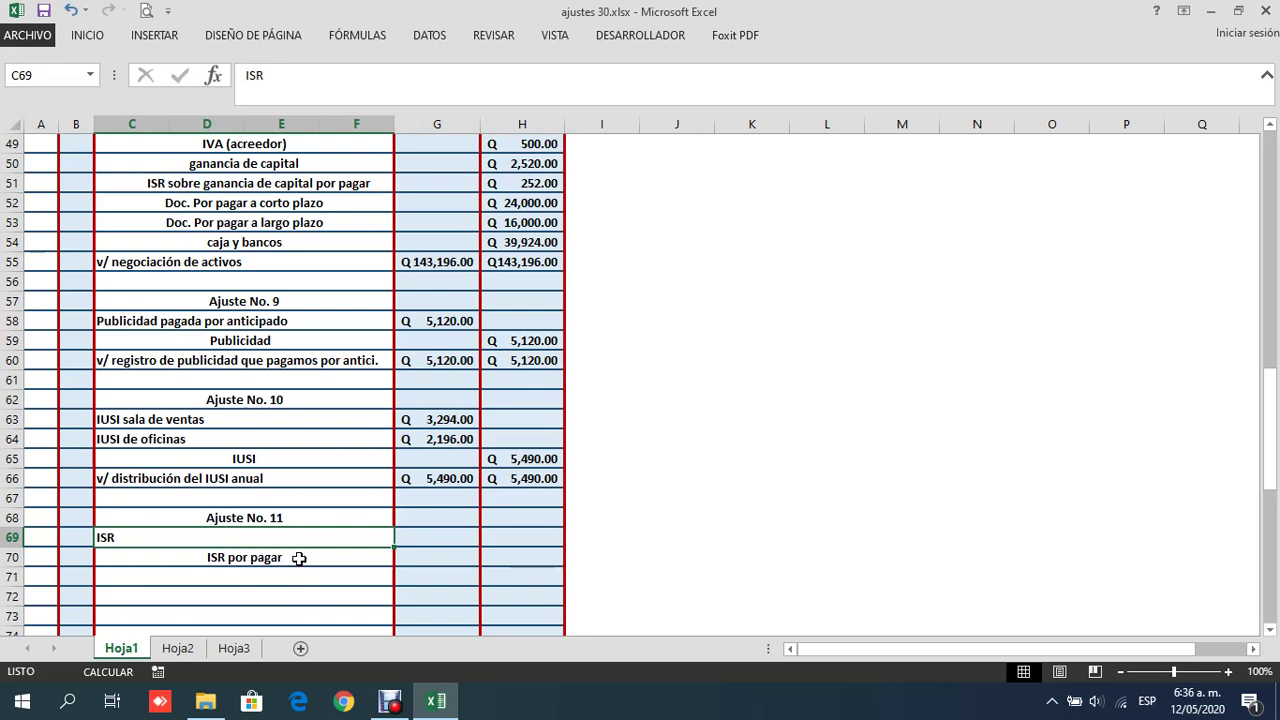
{"action": "left_click", "coordinate": [298, 558]}
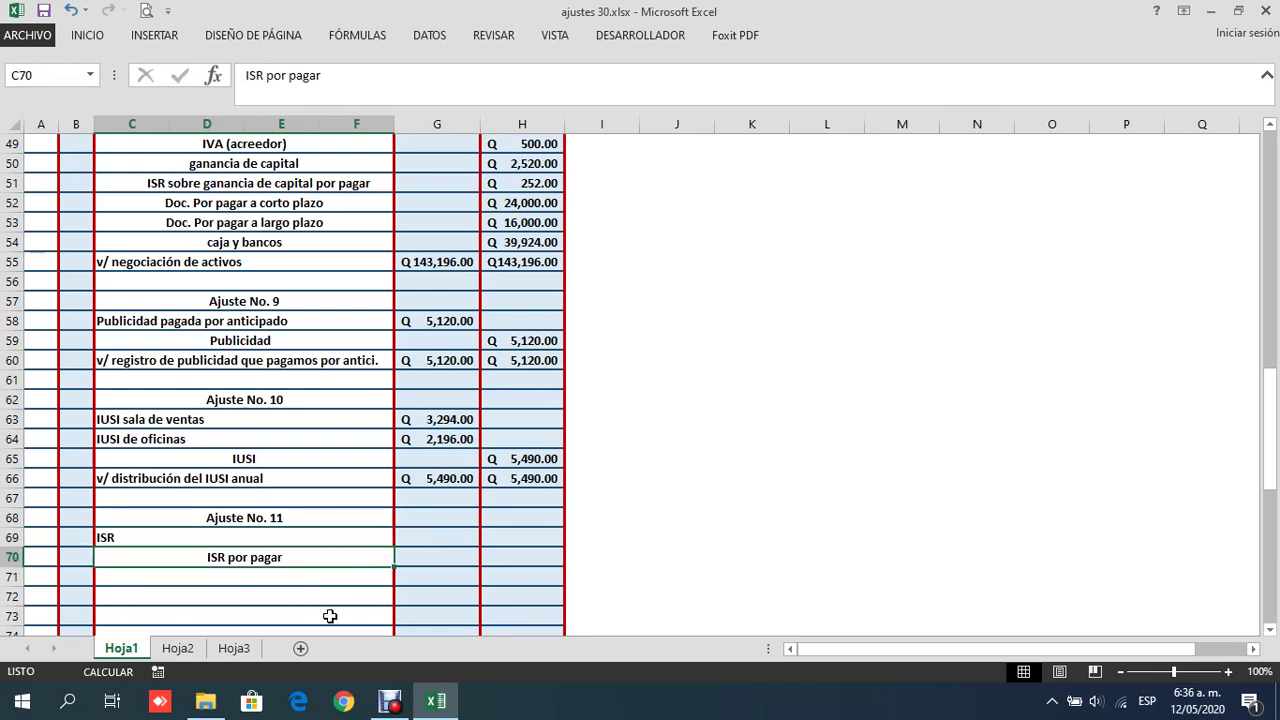
Check the ISR calculation in Hoja3 and enter 5097.08 as debit in G69 and as credit in H70 of Hoja1
{"action": "left_click", "coordinate": [236, 648]}
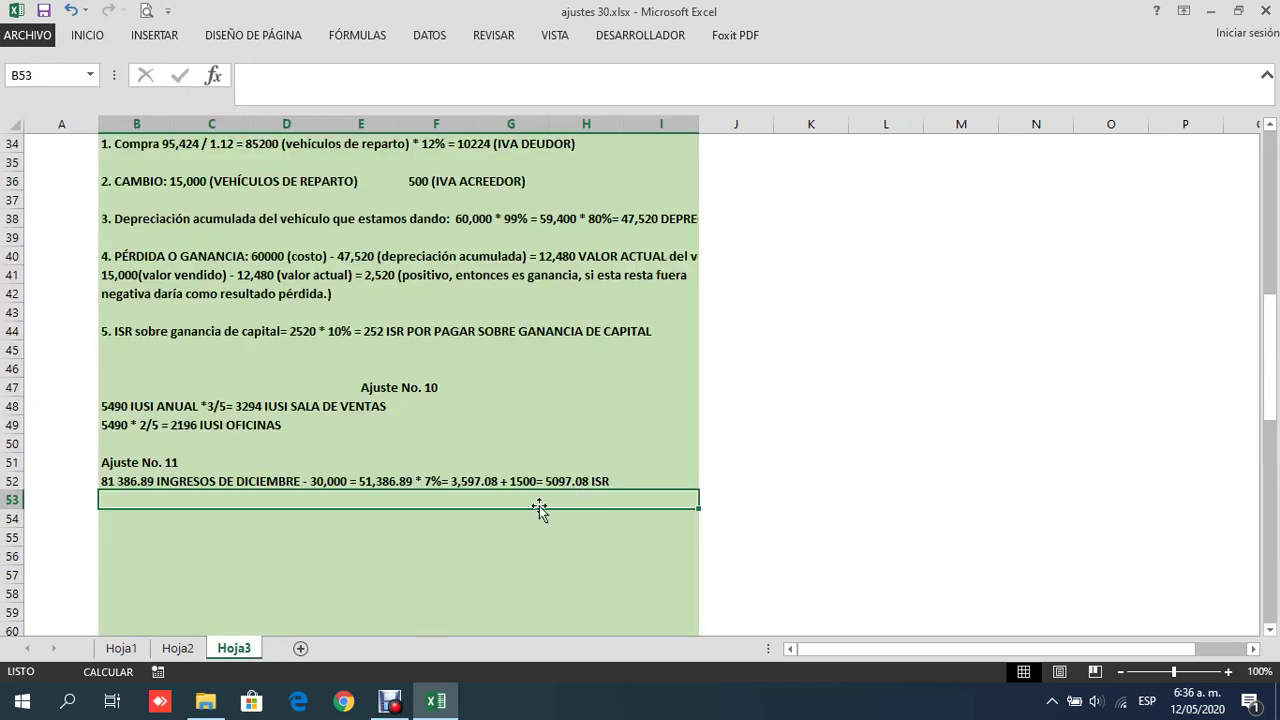
{"action": "left_click", "coordinate": [135, 649]}
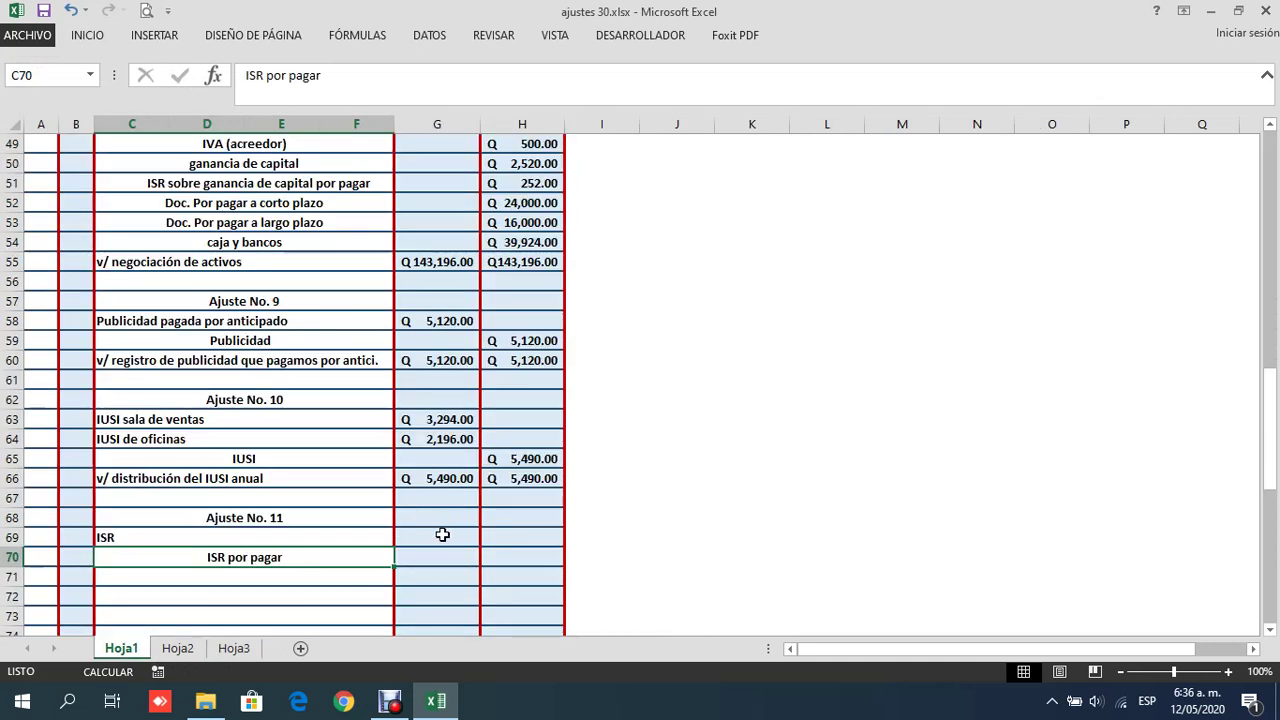
{"action": "left_click", "coordinate": [442, 538]}
{"action": "type", "text": "5"}
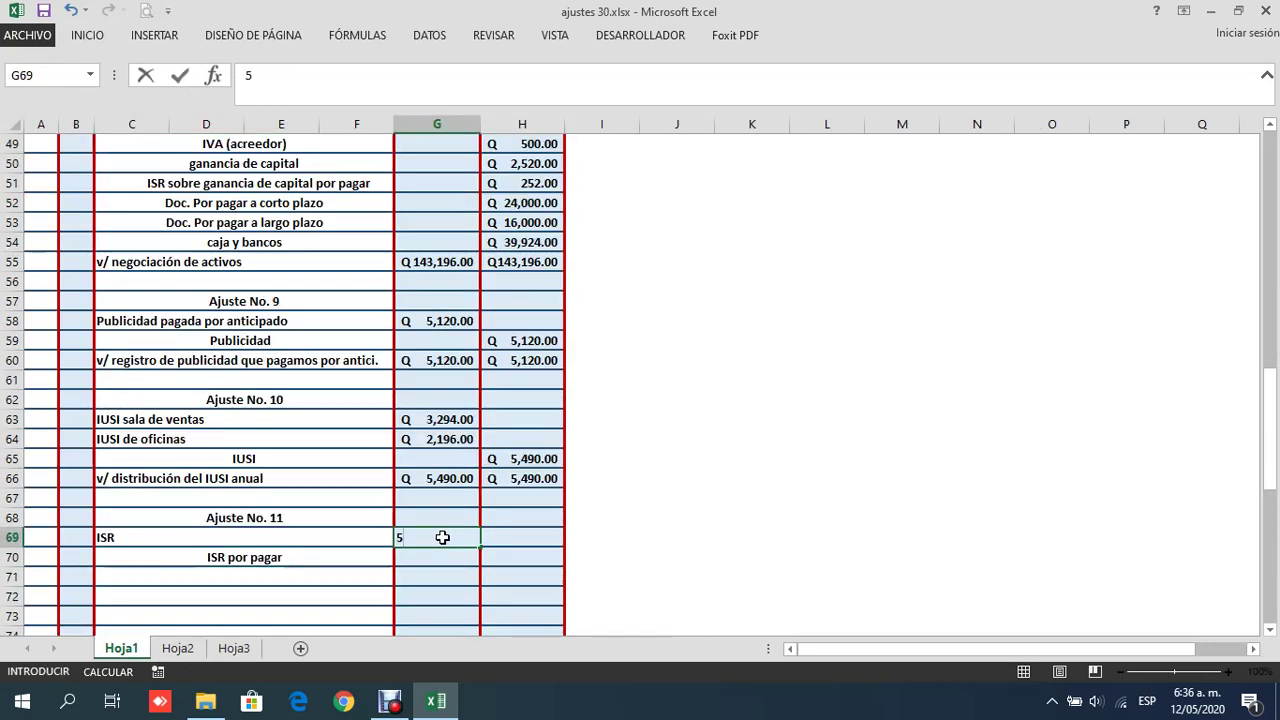
{"action": "type", "text": "097.08"}
{"action": "key", "text": "Return"}
{"action": "key", "text": "Right"}
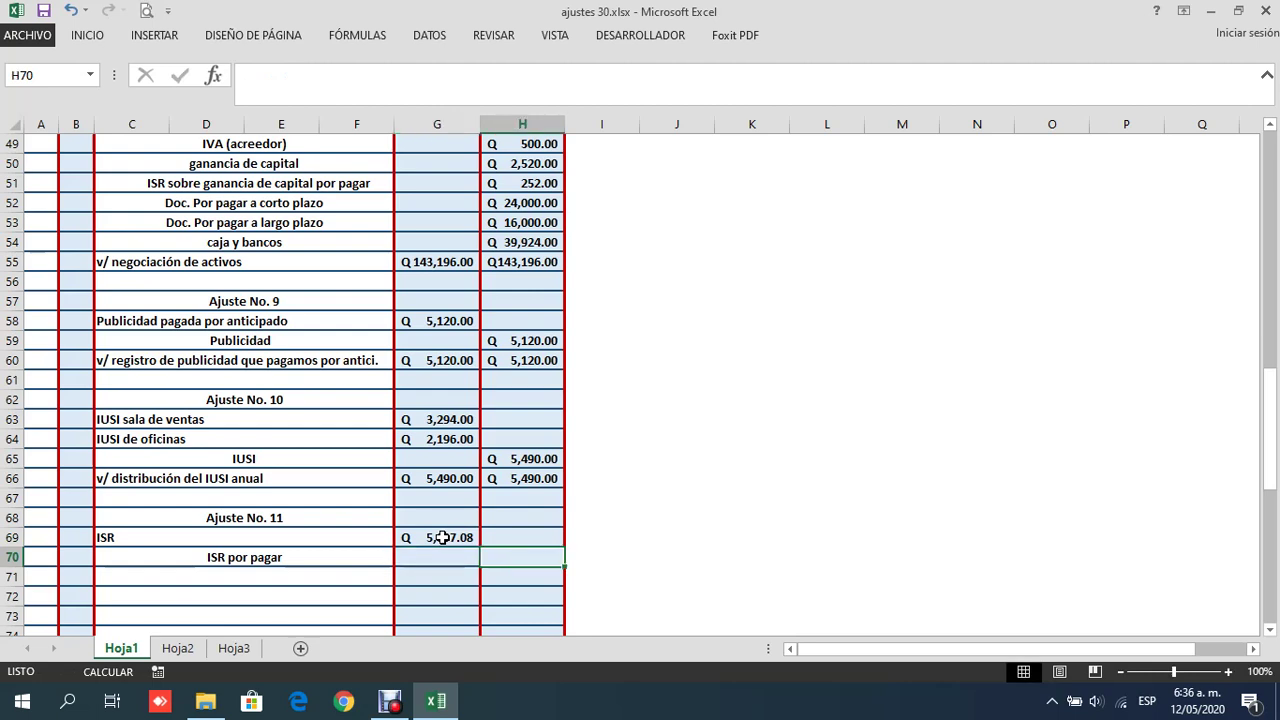
{"action": "type", "text": "5,097.08"}
{"action": "key", "text": "Return"}
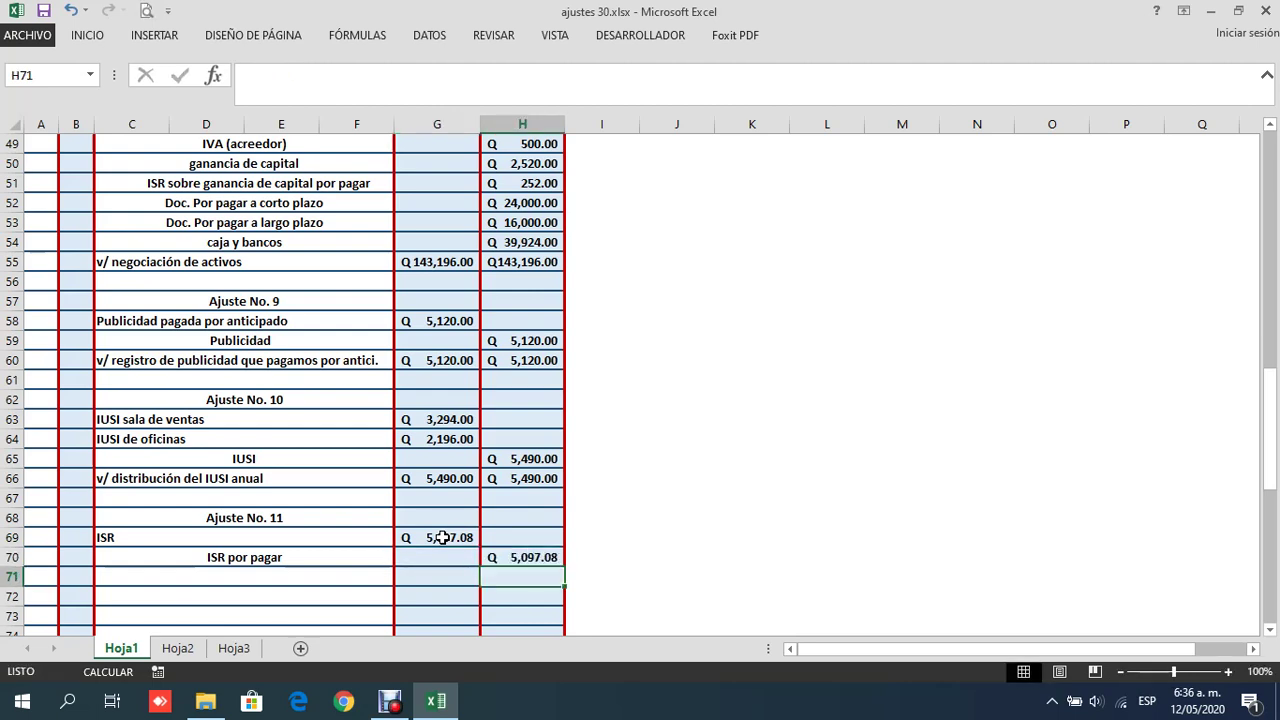
Fill the totals of Ajuste No. 11 by copying the credit amount from H70 into H71 and G71
{"action": "left_click", "coordinate": [511, 555]}
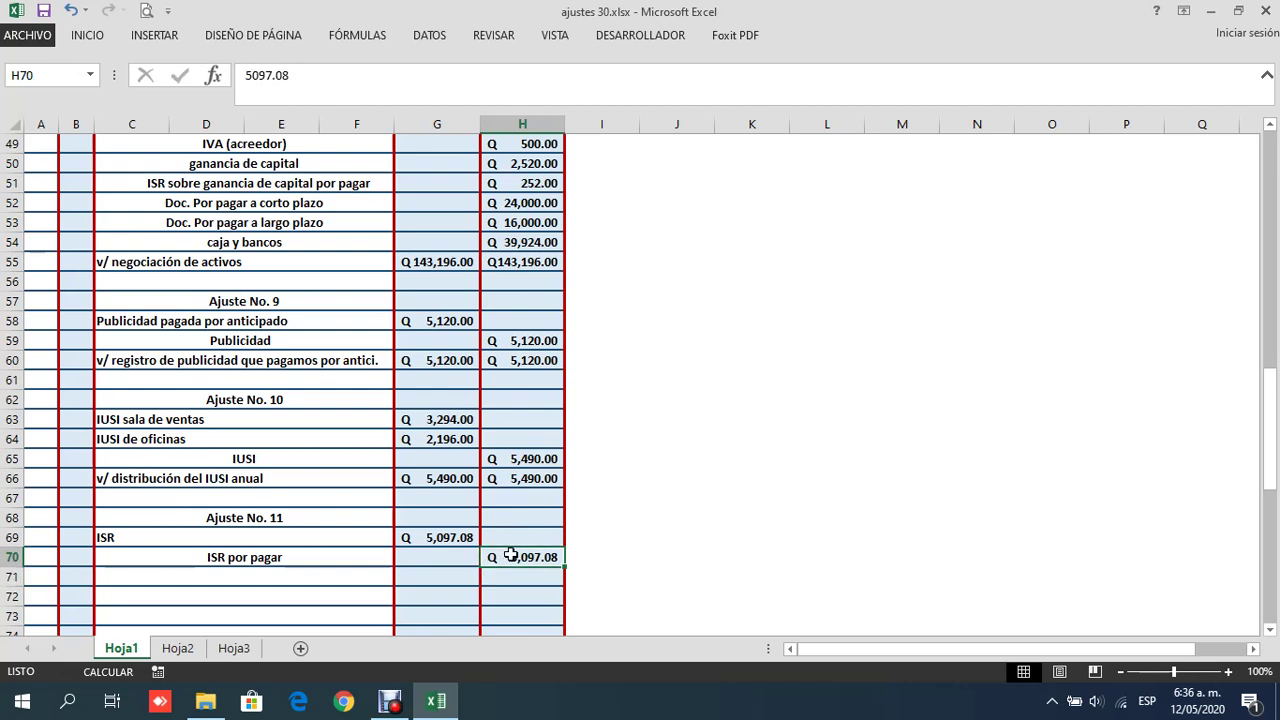
{"action": "key", "text": "ctrl+c"}
{"action": "left_click", "coordinate": [510, 576]}
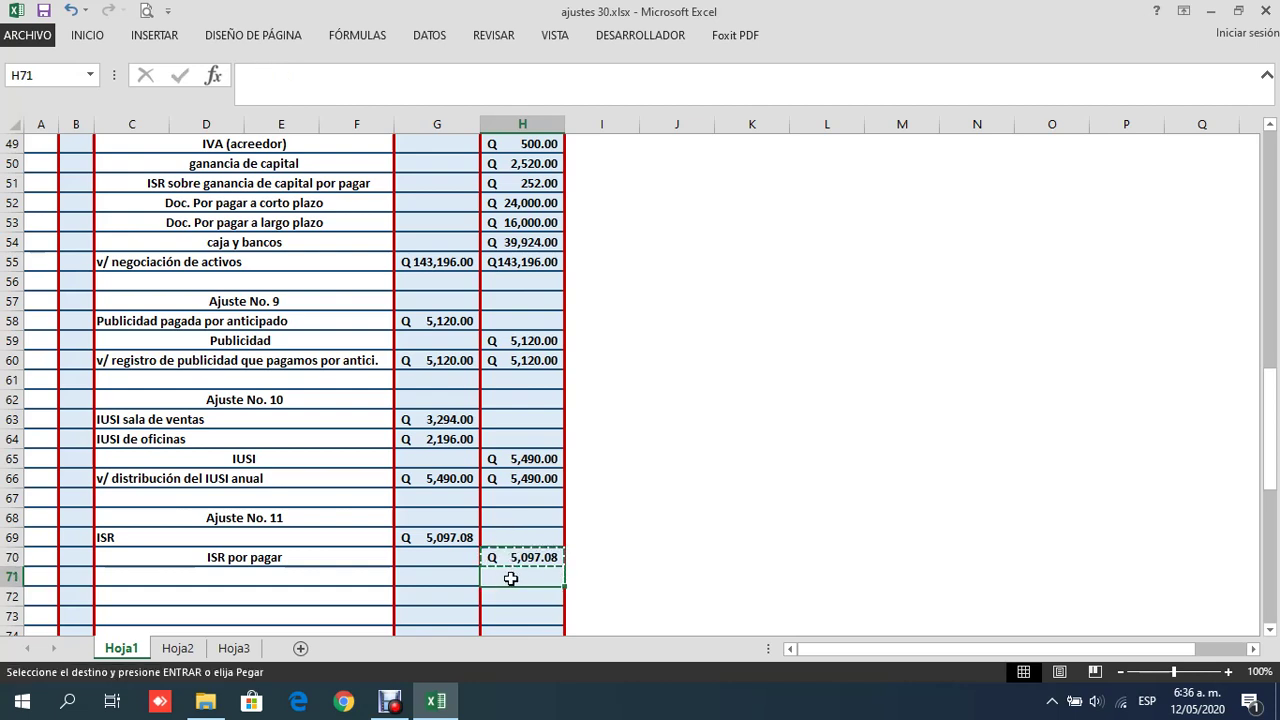
{"action": "key", "text": "Return"}
{"action": "key", "text": "Left"}
{"action": "key", "text": "Down"}
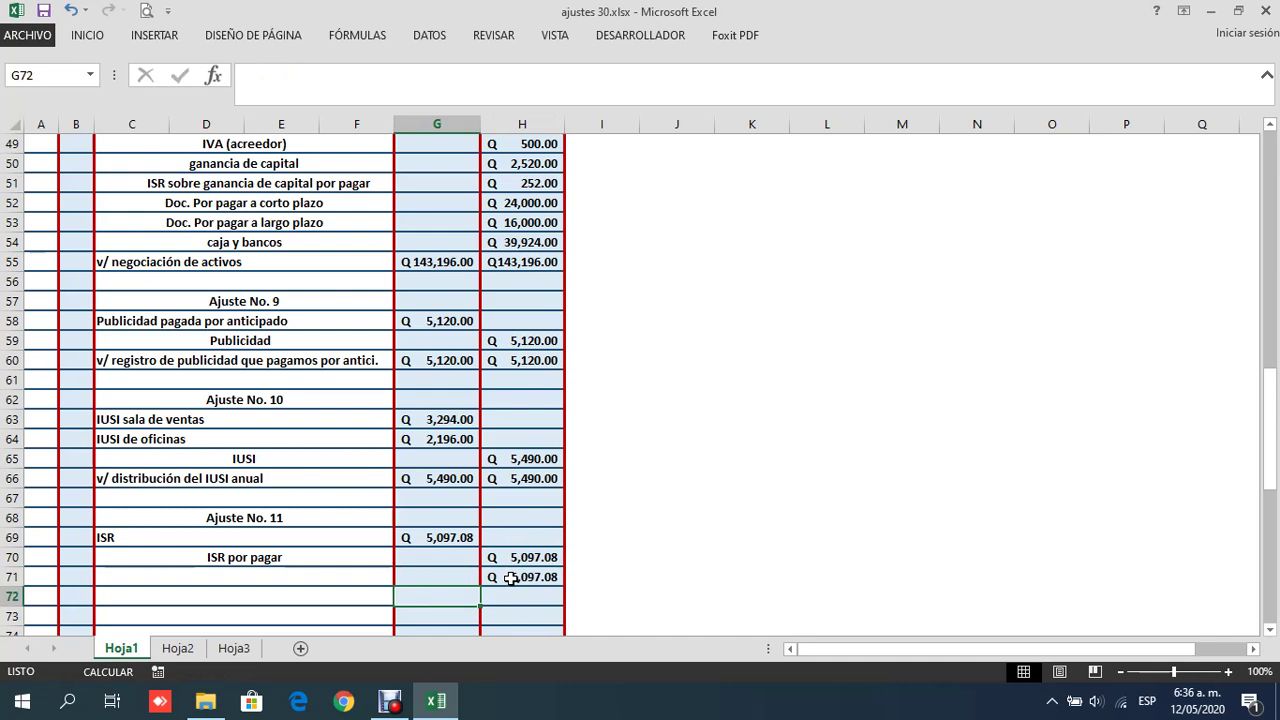
{"action": "left_click", "coordinate": [515, 578]}
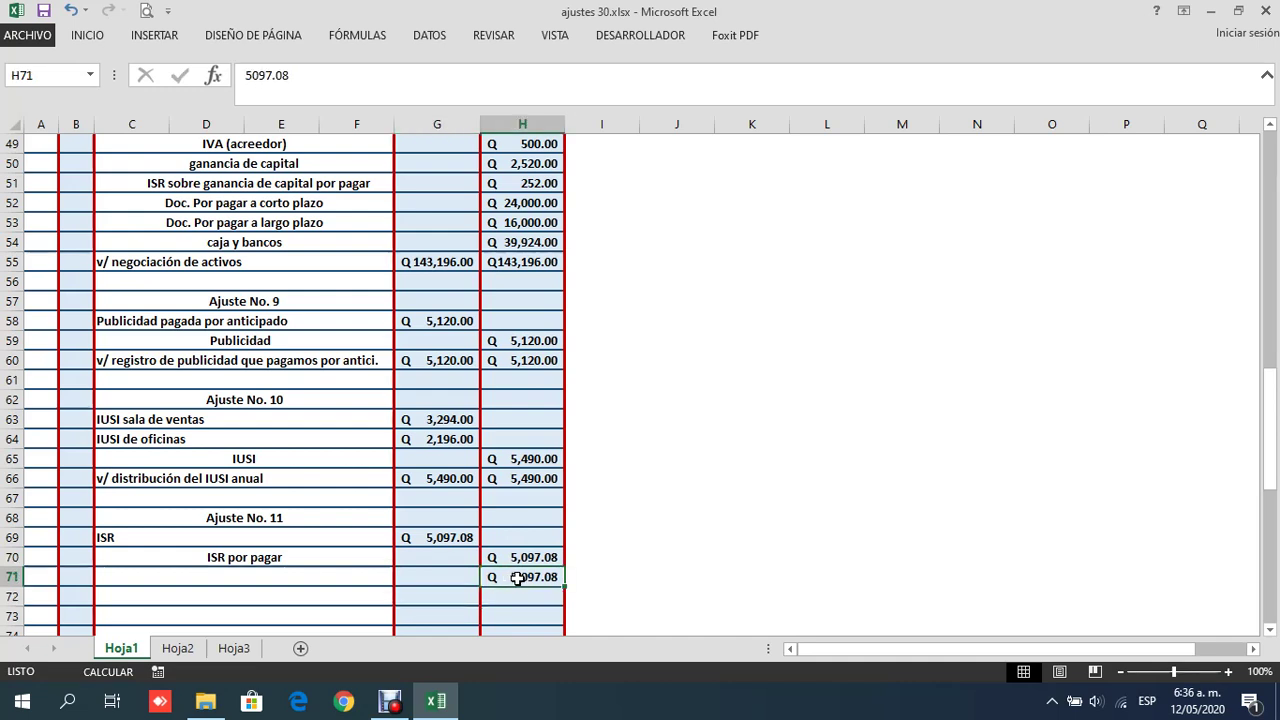
{"action": "key", "text": "ctrl+c"}
{"action": "left_click", "coordinate": [452, 575]}
{"action": "key", "text": "Return"}
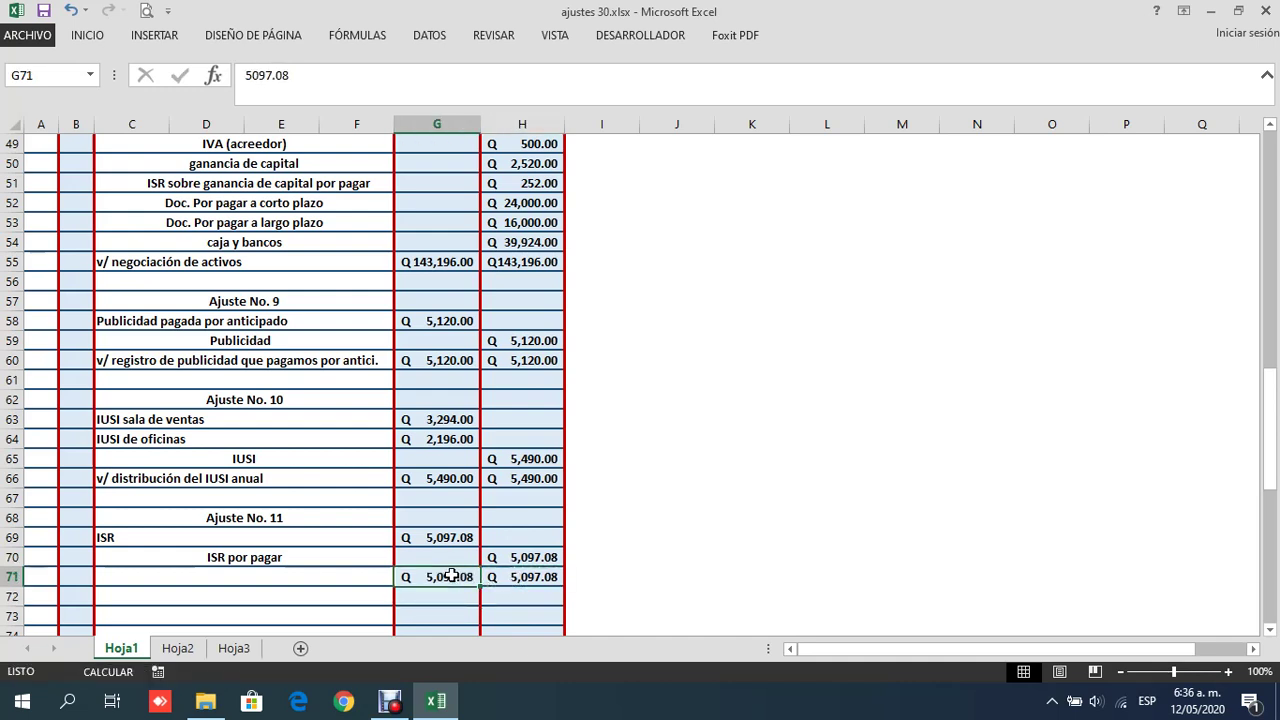
Enter the explanation "v/registro de ISR por pagar el próximo mes" in C71 and left-align it
{"action": "left_click", "coordinate": [325, 585]}
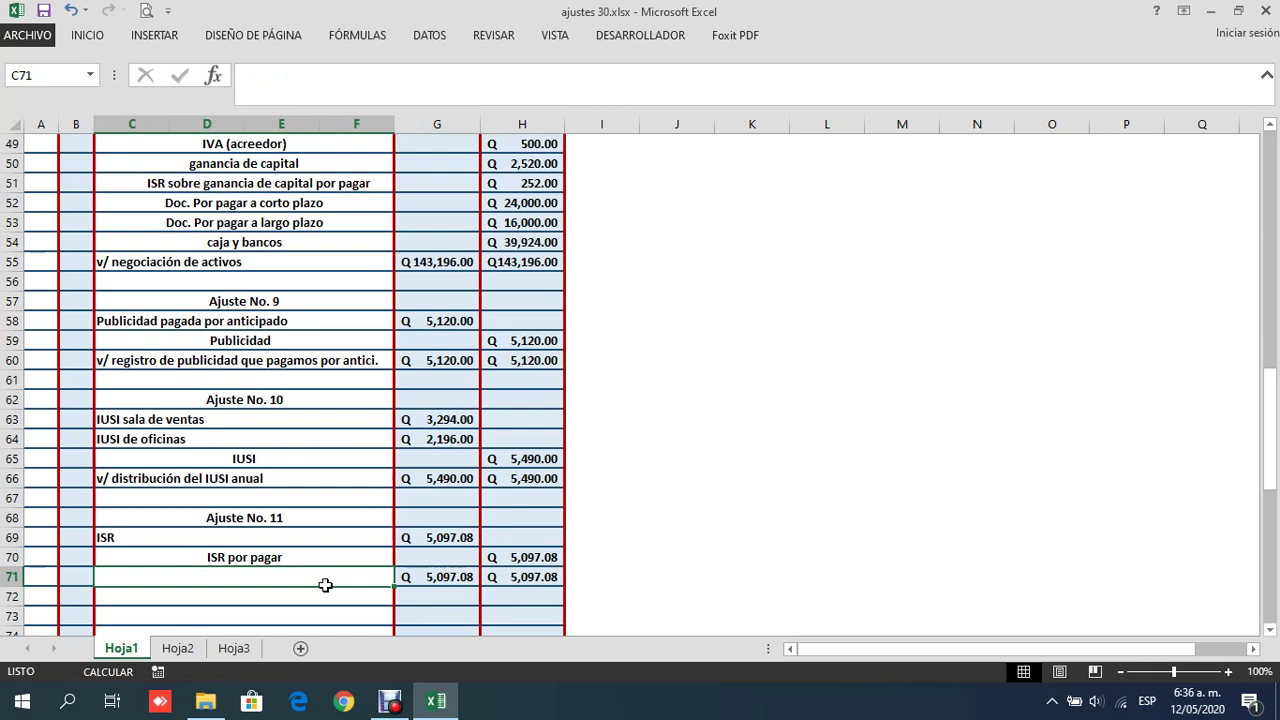
{"action": "type", "text": "v/"}
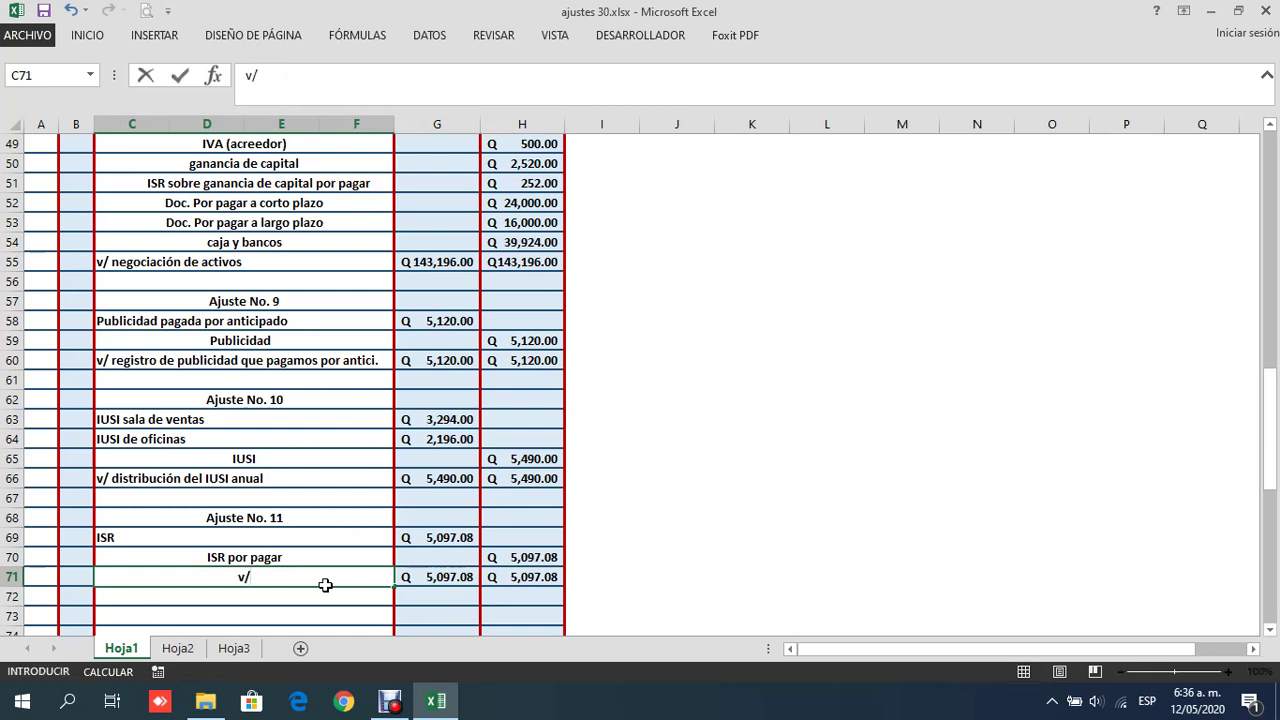
{"action": "type", "text": "registro de "}
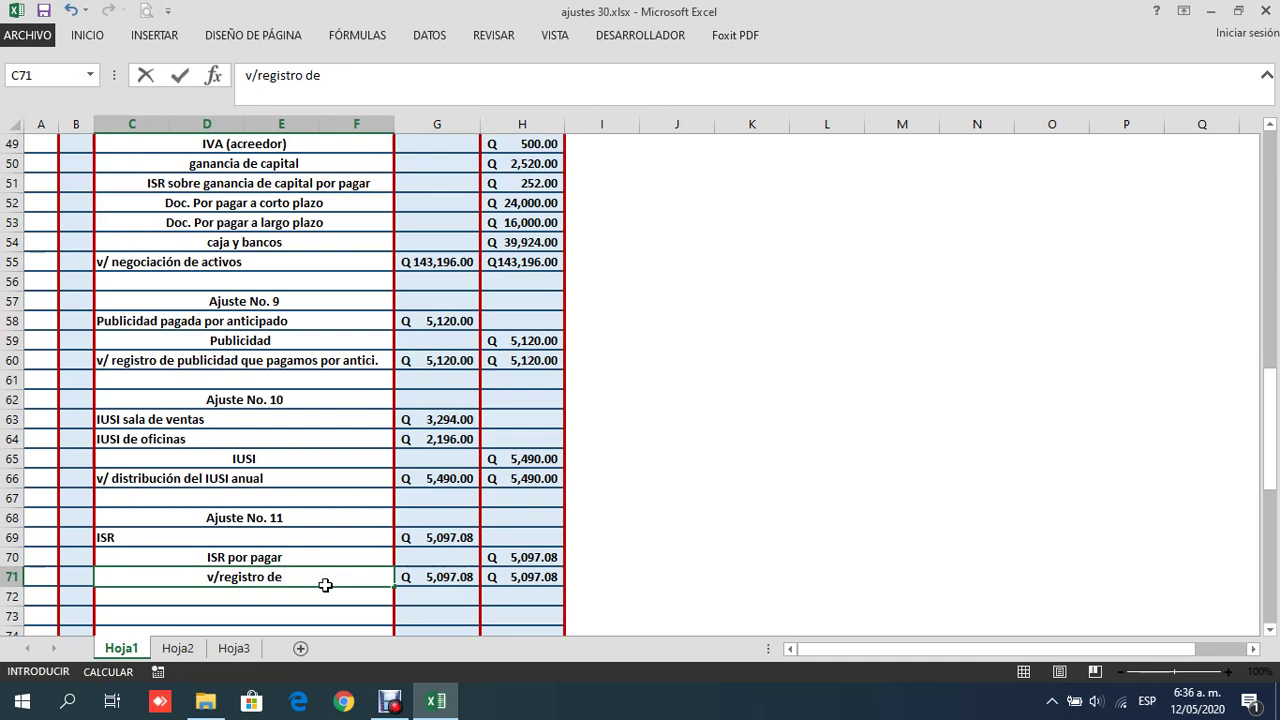
{"action": "type", "text": "ISR por pag"}
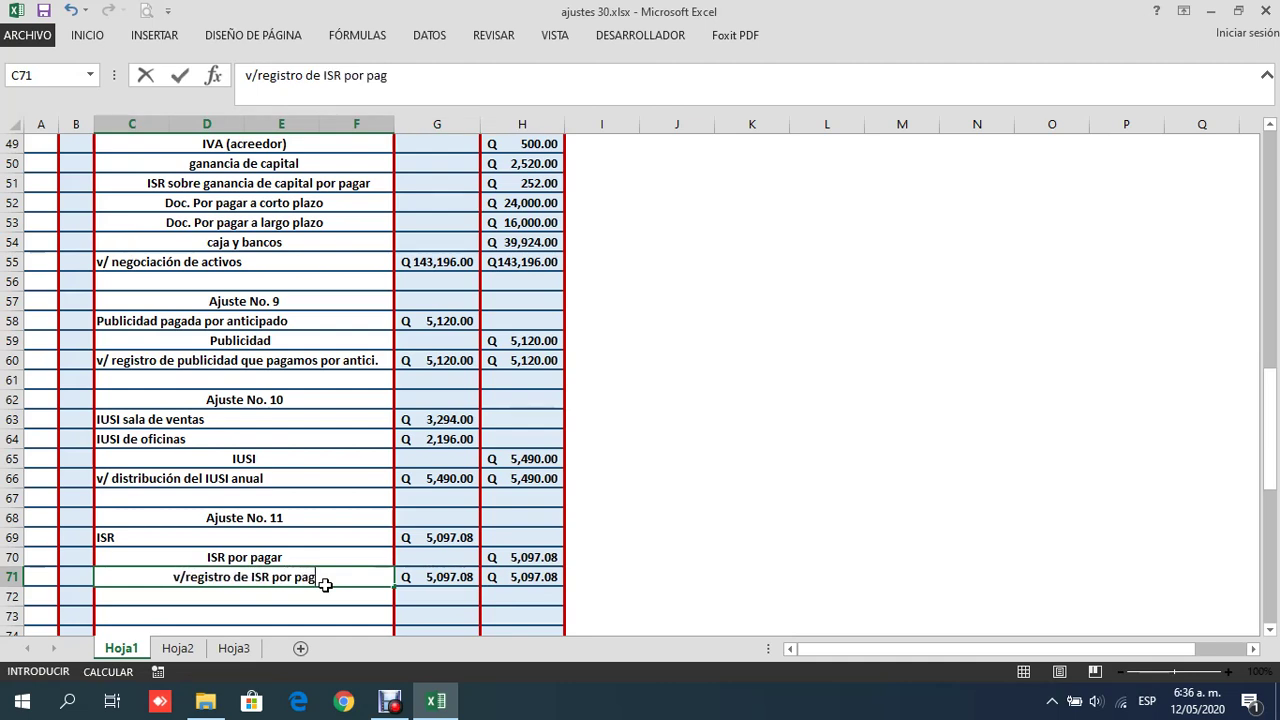
{"action": "type", "text": "ar el próo"}
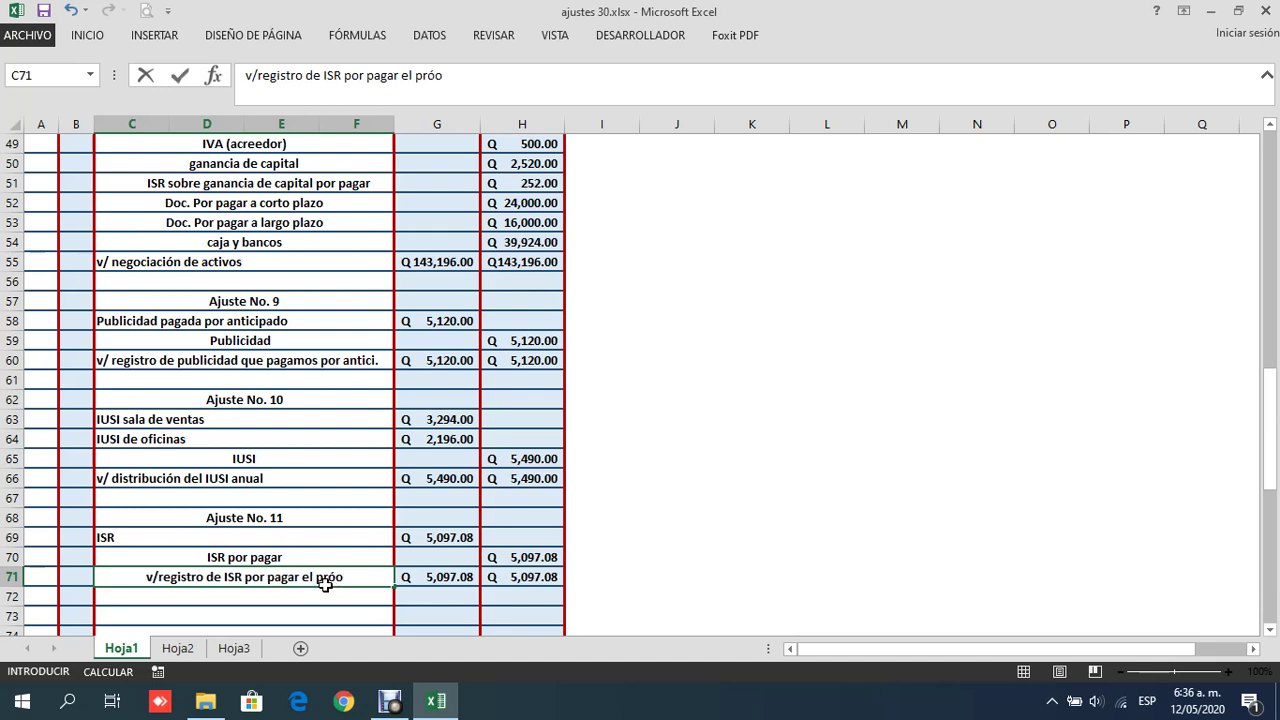
{"action": "key", "text": "BackSpace"}
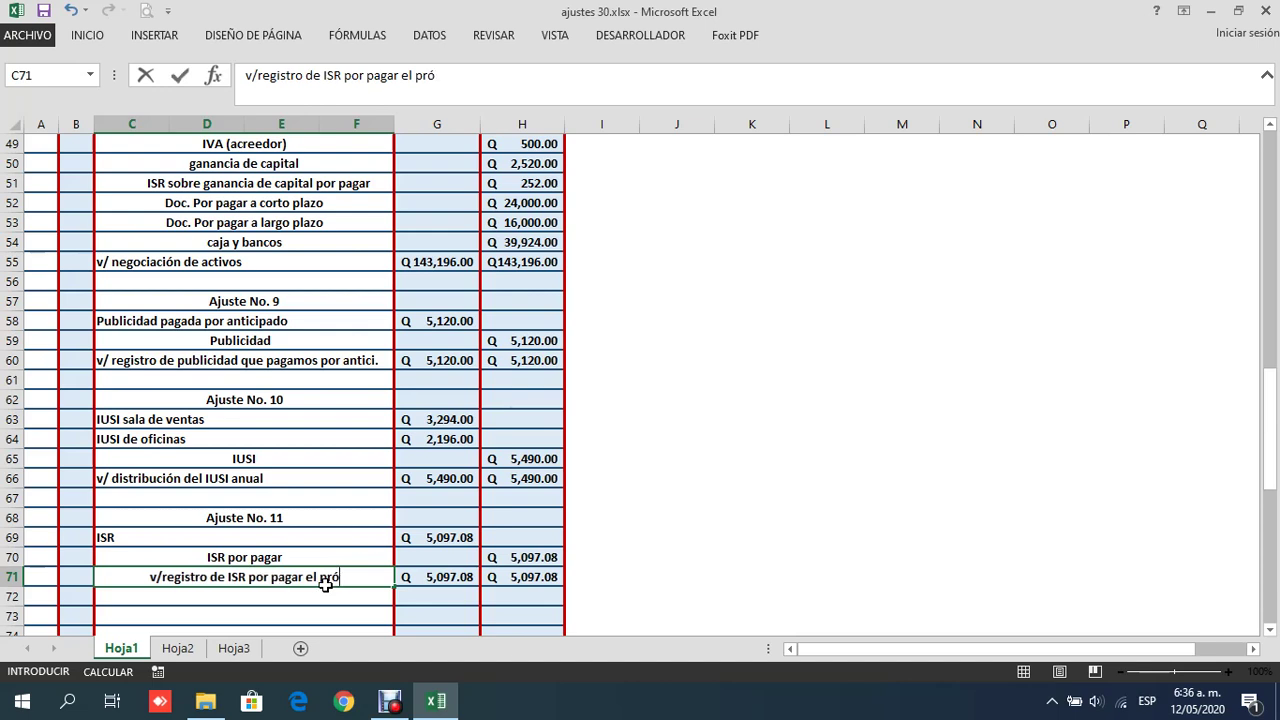
{"action": "type", "text": "ximo mes"}
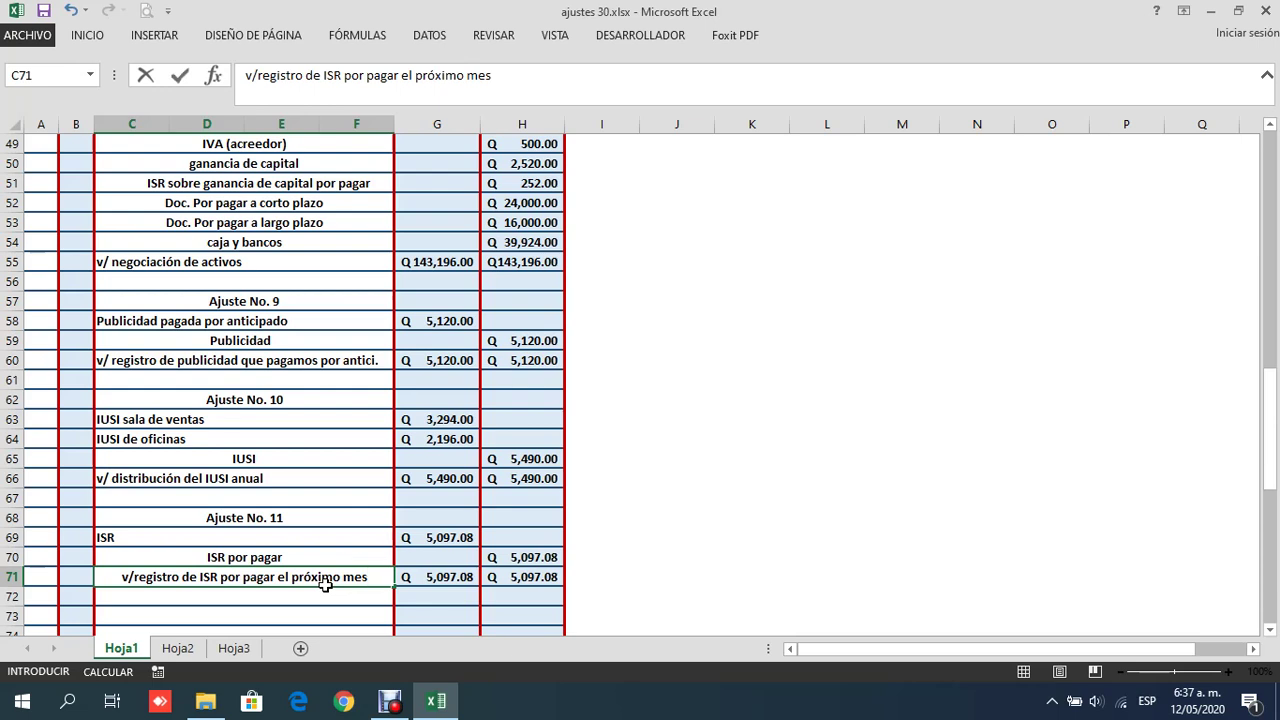
{"action": "left_click", "coordinate": [220, 594]}
{"action": "left_click", "coordinate": [212, 575]}
{"action": "left_click", "coordinate": [88, 35]}
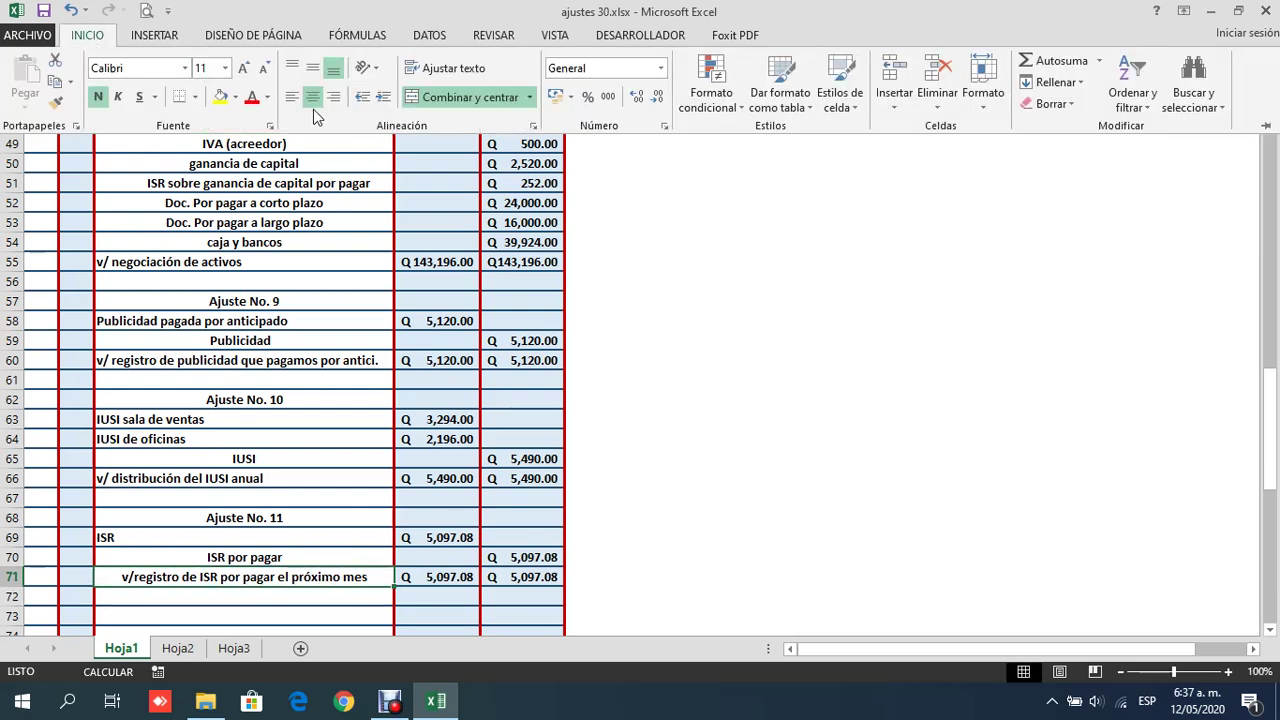
{"action": "left_click", "coordinate": [290, 99]}
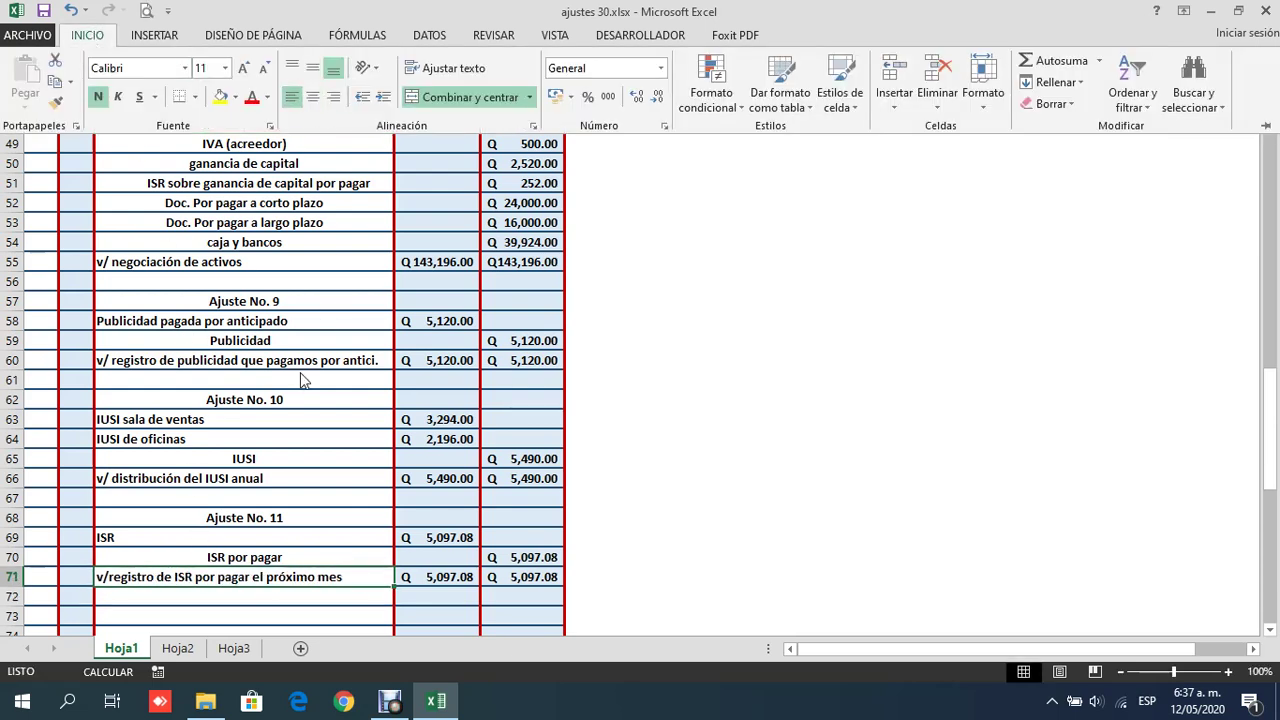
Check the account balances and adjustments of exercise 30 in Hoja2, and review the recorded adjusting entries in Hoja1 from Ajuste No. 1 onward
{"action": "left_click", "coordinate": [182, 648]}
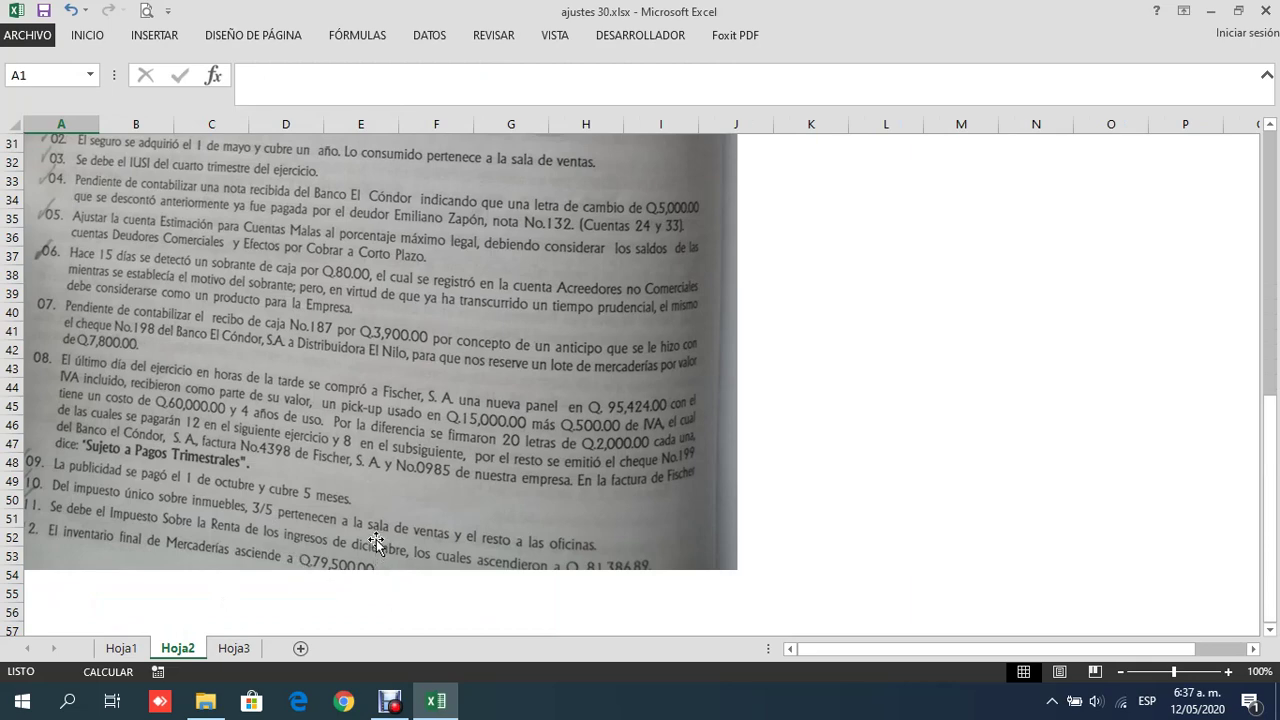
{"action": "scroll", "coordinate": [372, 535], "scroll_direction": "up", "scroll_amount": 9}
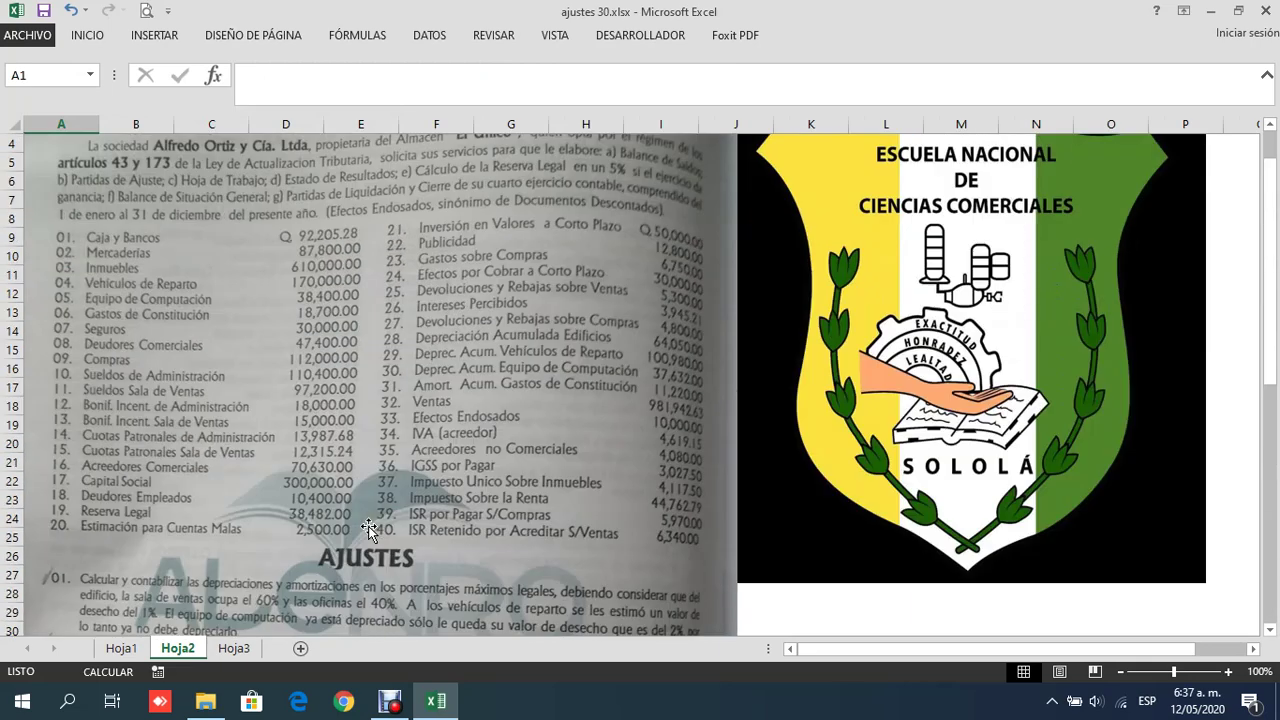
{"action": "scroll", "coordinate": [362, 528], "scroll_direction": "up", "scroll_amount": 1}
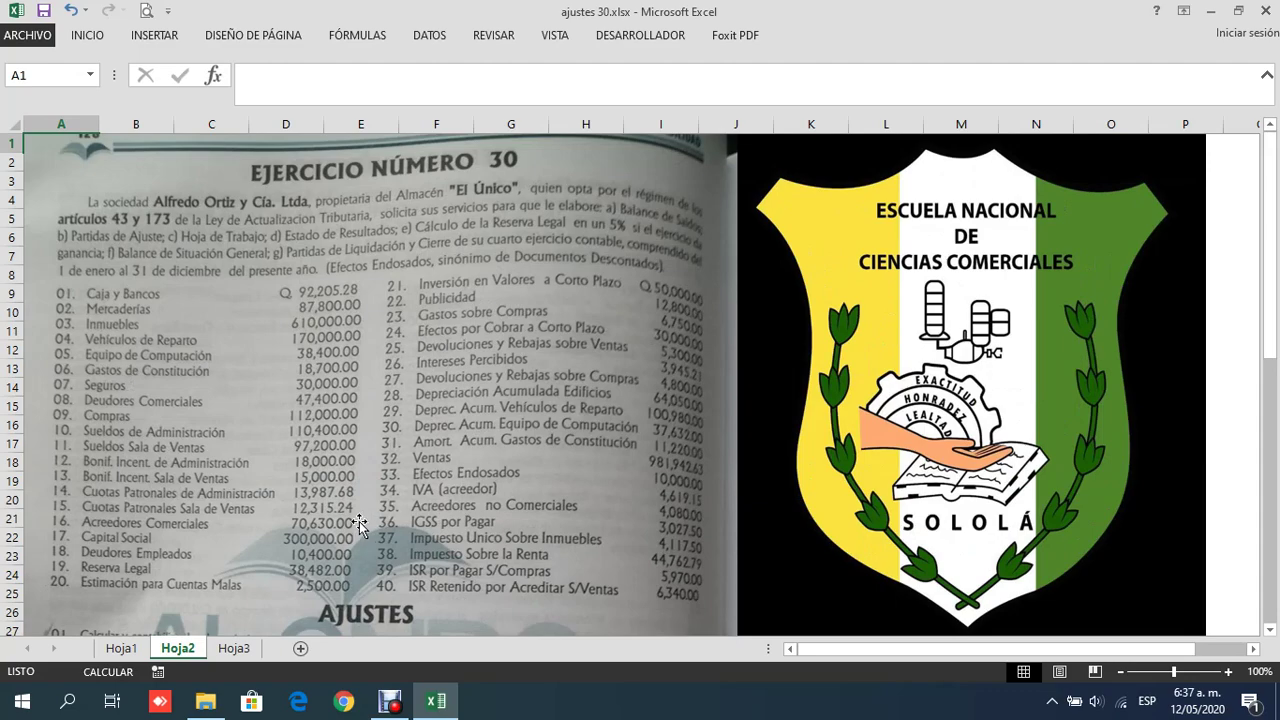
{"action": "left_click", "coordinate": [112, 649]}
{"action": "scroll", "coordinate": [287, 511], "scroll_direction": "up", "scroll_amount": 16}
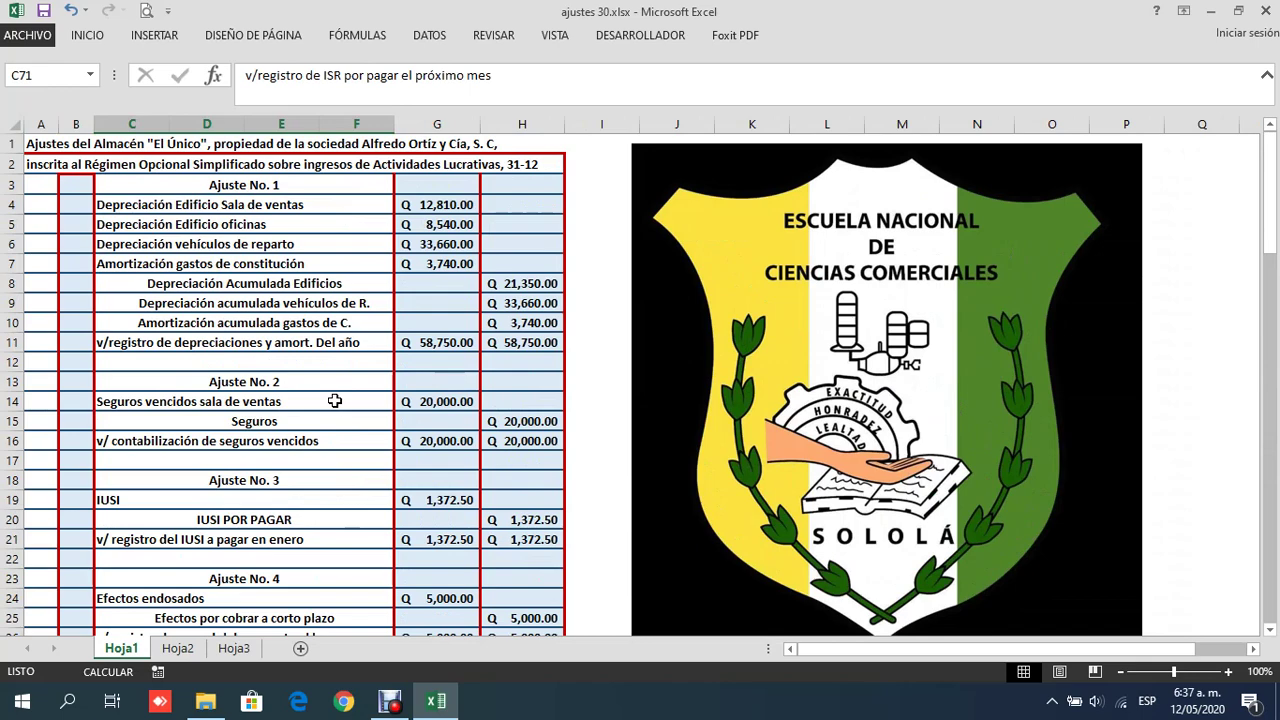
{"action": "scroll", "coordinate": [322, 412], "scroll_direction": "down", "scroll_amount": 8}
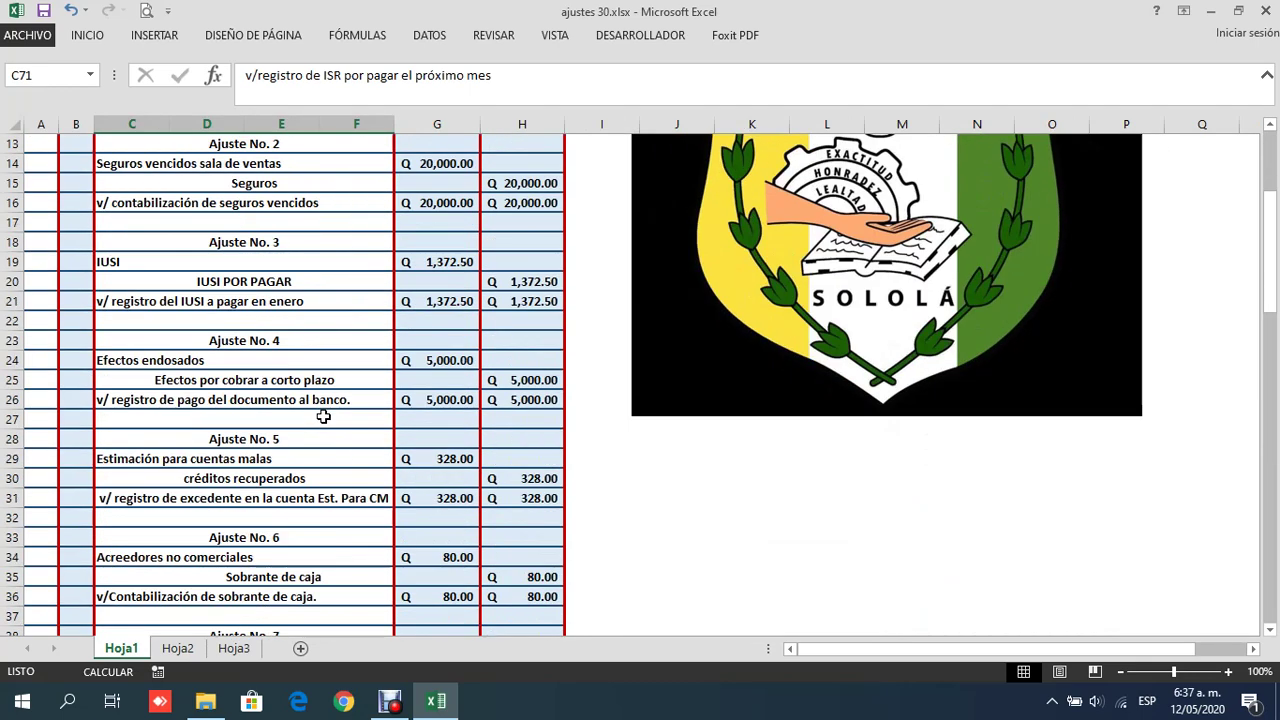
{"action": "scroll", "coordinate": [315, 424], "scroll_direction": "down", "scroll_amount": 3}
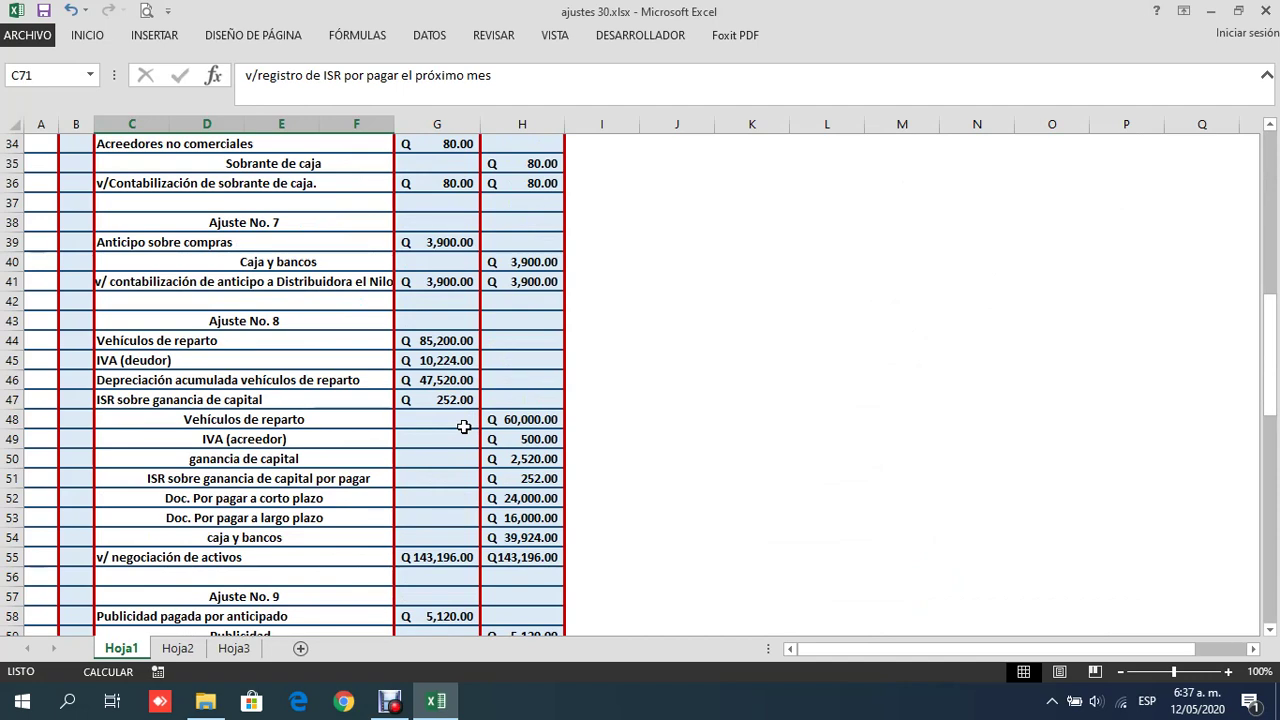
{"action": "scroll", "coordinate": [464, 427], "scroll_direction": "up", "scroll_amount": 11}
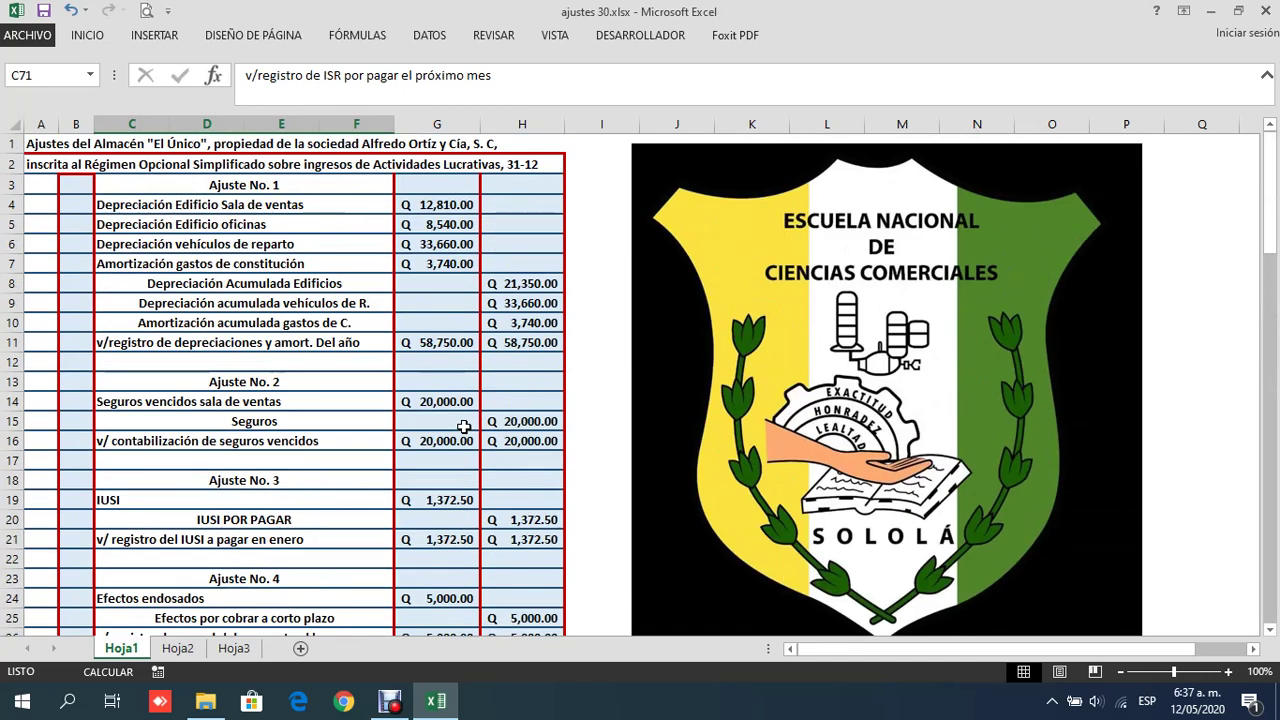